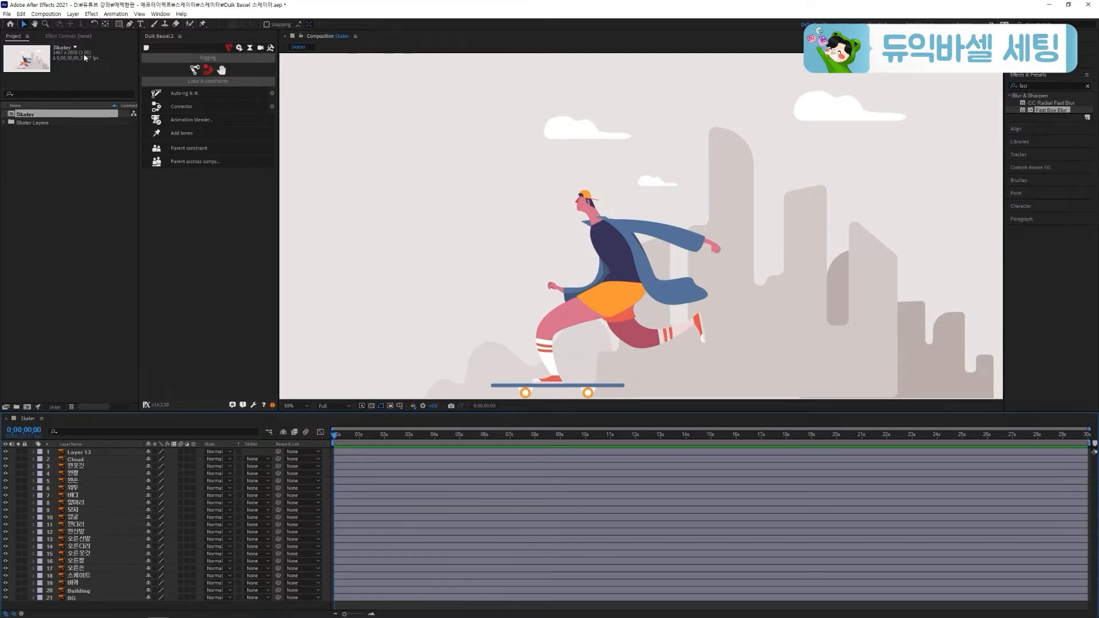
Lock the Building, BG and Cloud layers of the Skater composition
left_click(579, 259)
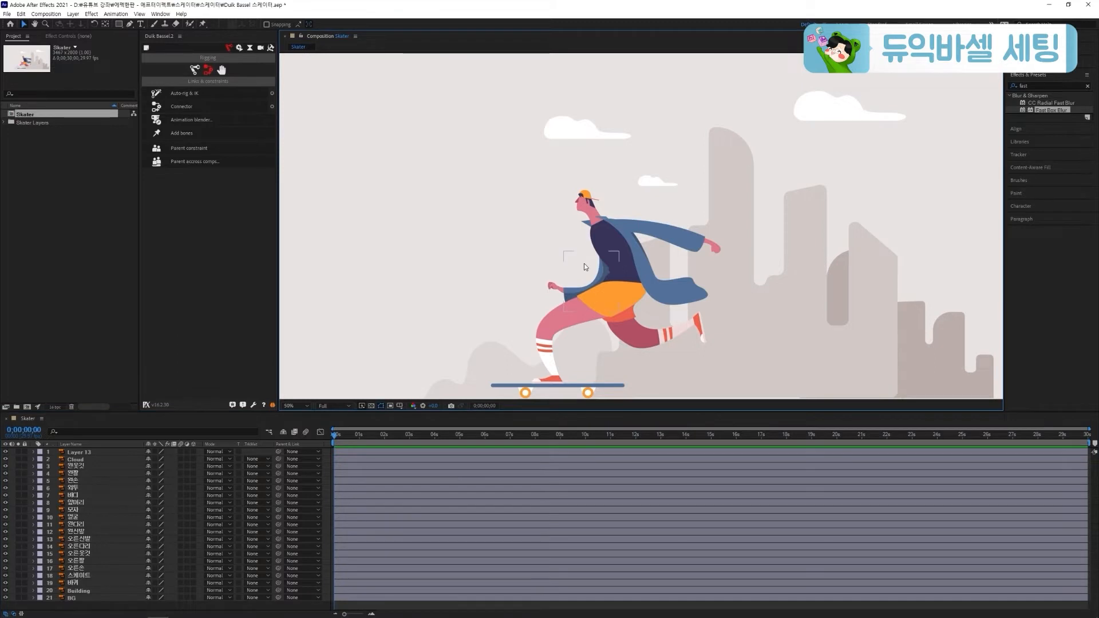
key("comma")
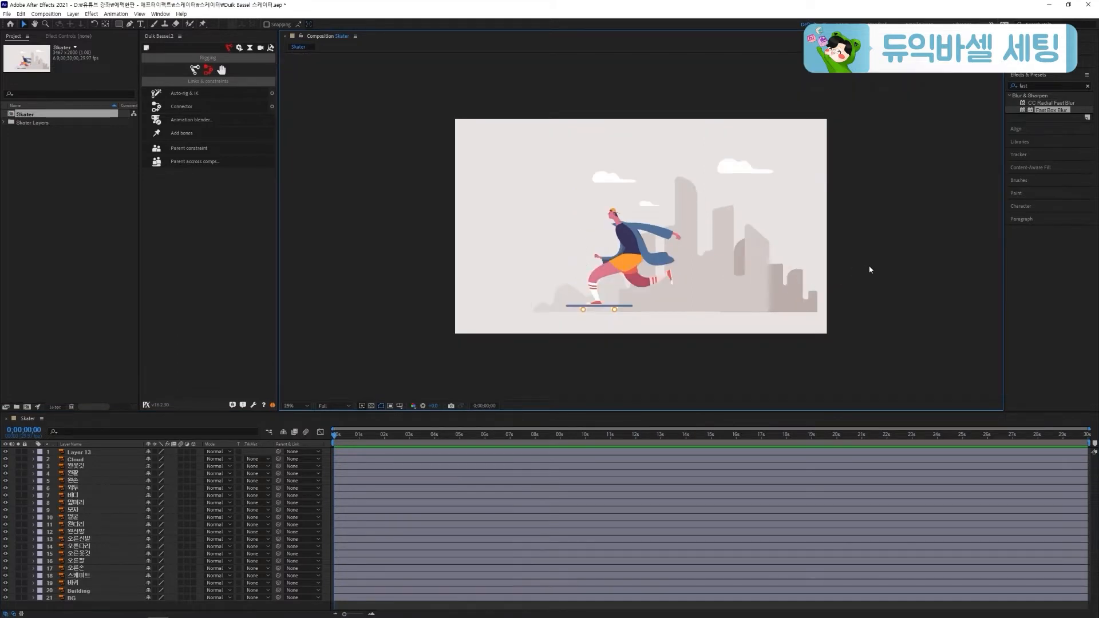
key("period")
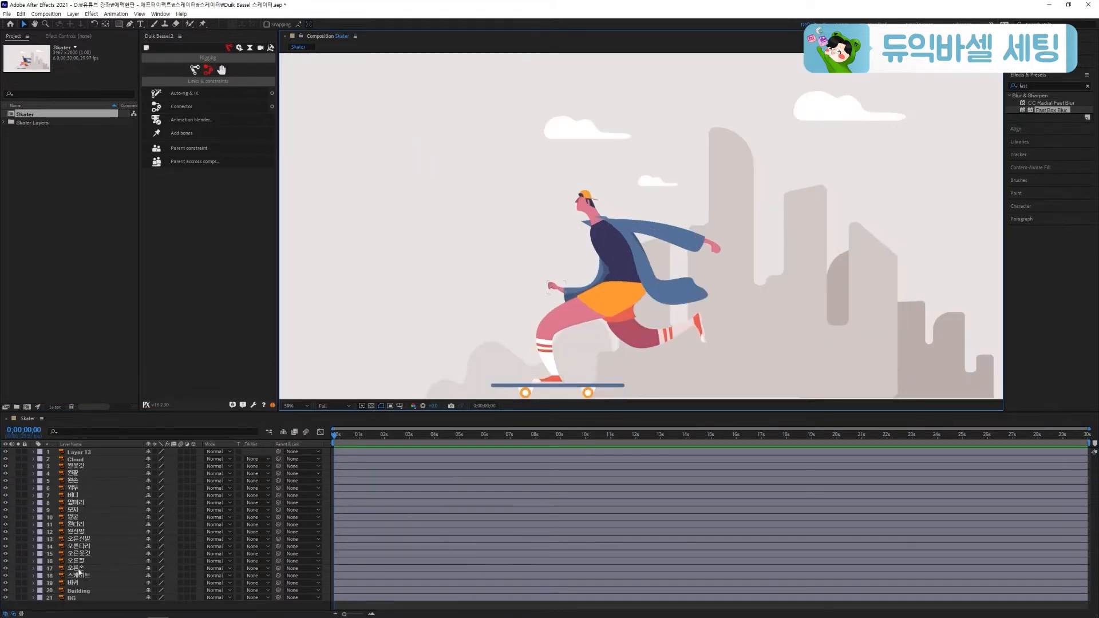
left_click(24, 590)
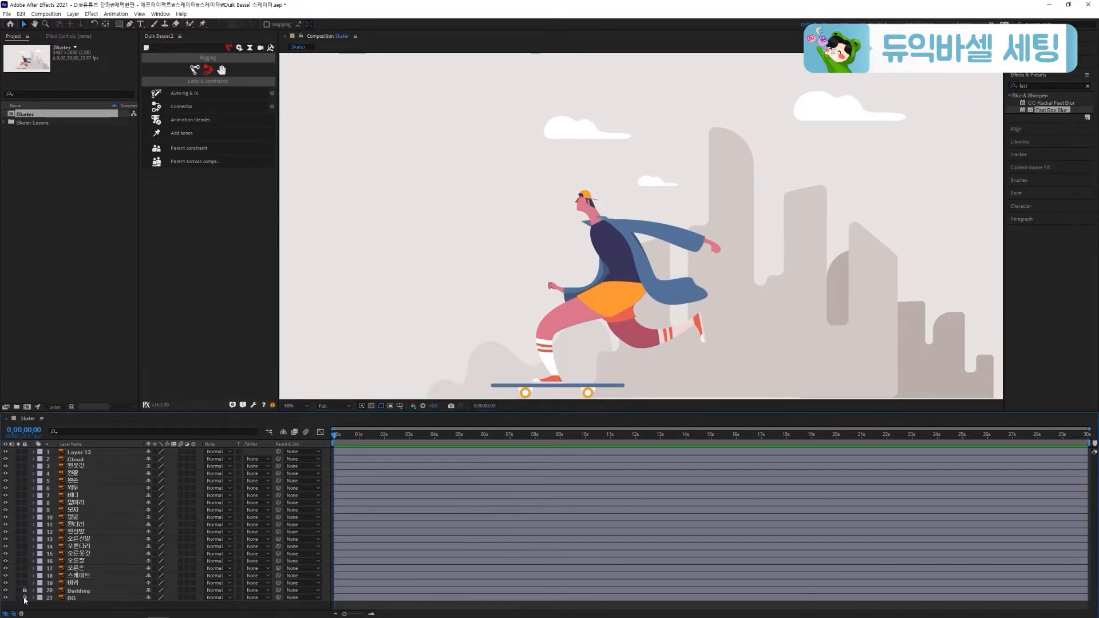
left_click(25, 459)
Delete the unneeded Layer 13 from the Skater composition
key("comma")
left_click(90, 452)
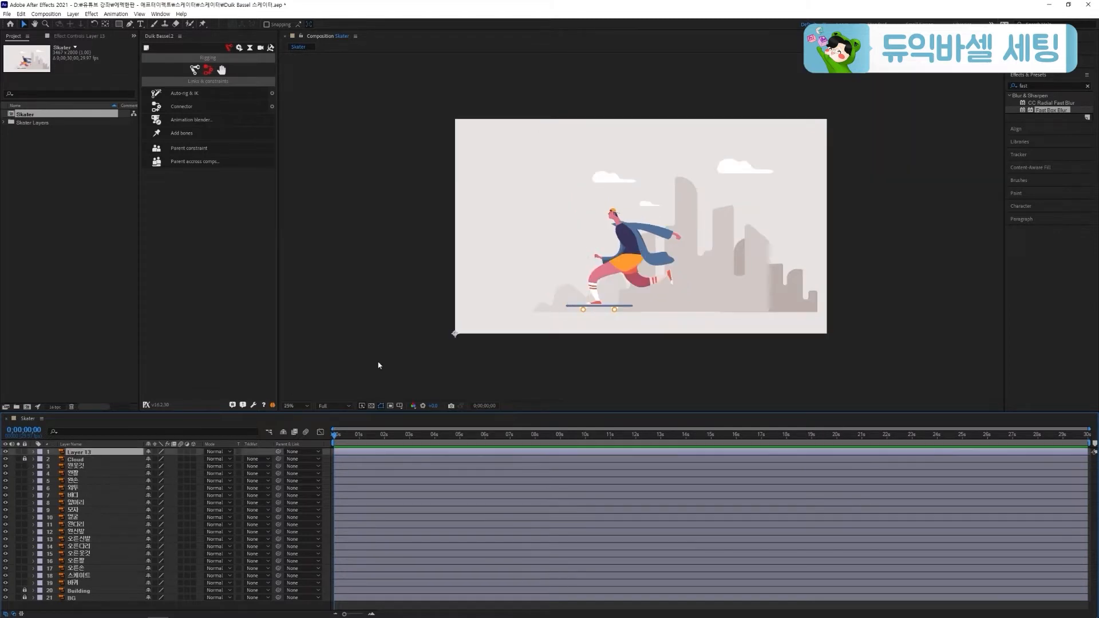
mouse_move(455, 334)
left_mouse_down()
mouse_move(479, 361)
mouse_move(619, 238)
mouse_move(581, 239)
left_mouse_up()
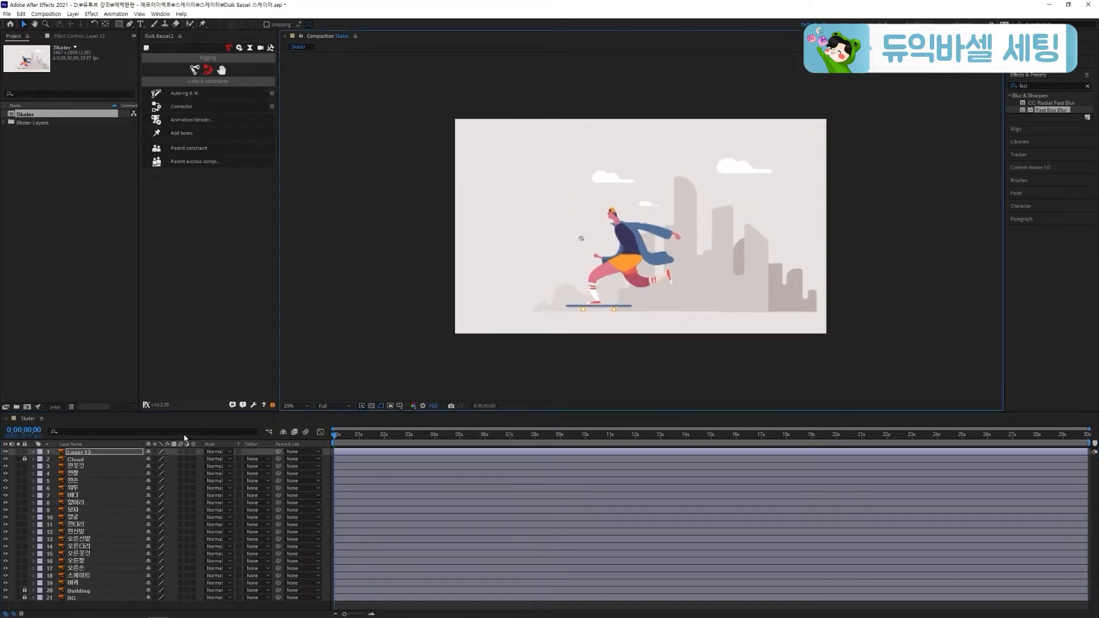
left_click(71, 444)
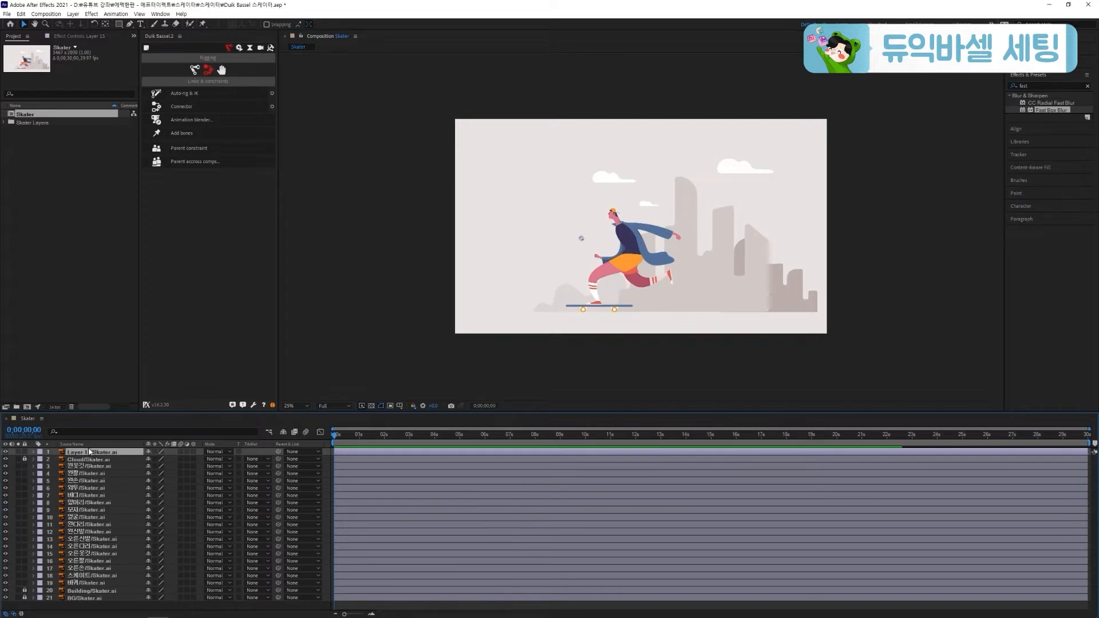
key("Delete")
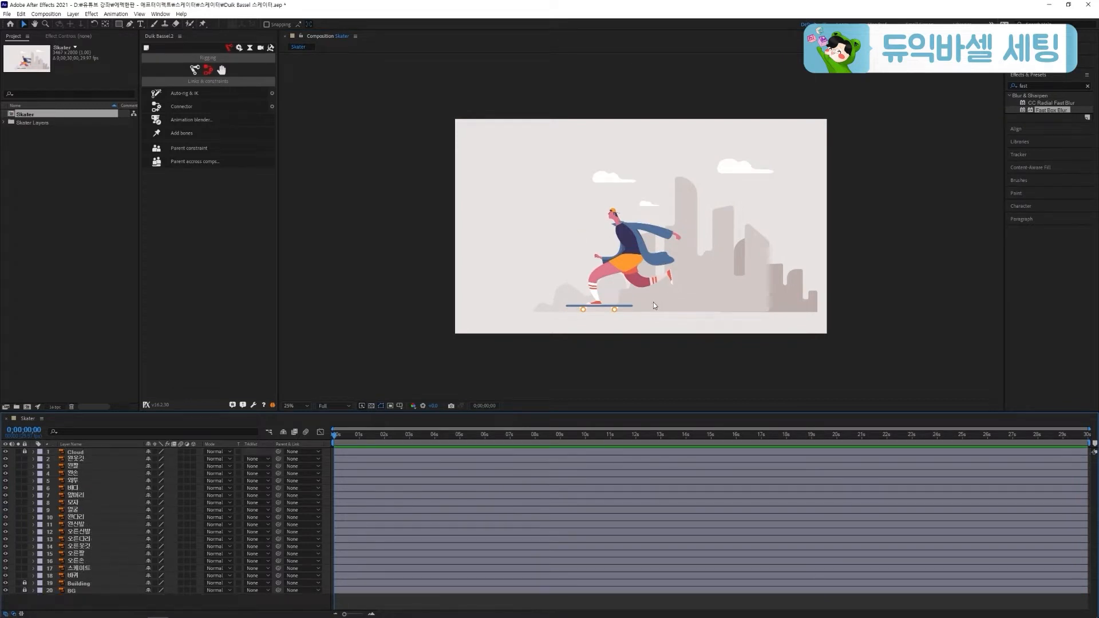
Move the 얼굴 layer's anchor point to the base of the neck and parent the layer to 바디
scroll(653, 303, "up", 2)
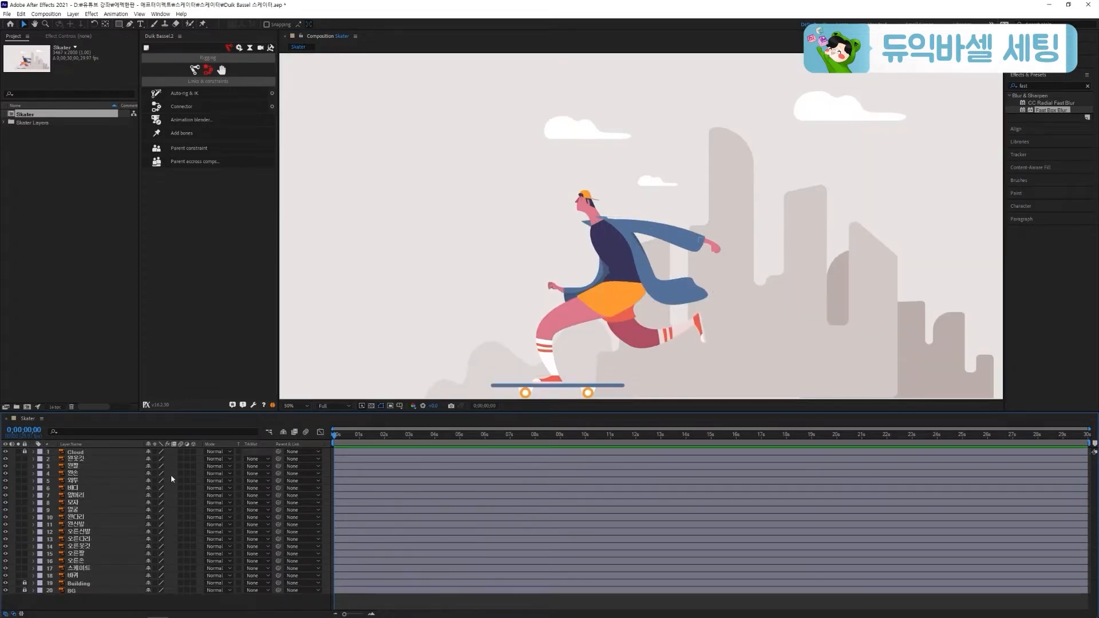
left_click(106, 509)
scroll(583, 216, "up", 2)
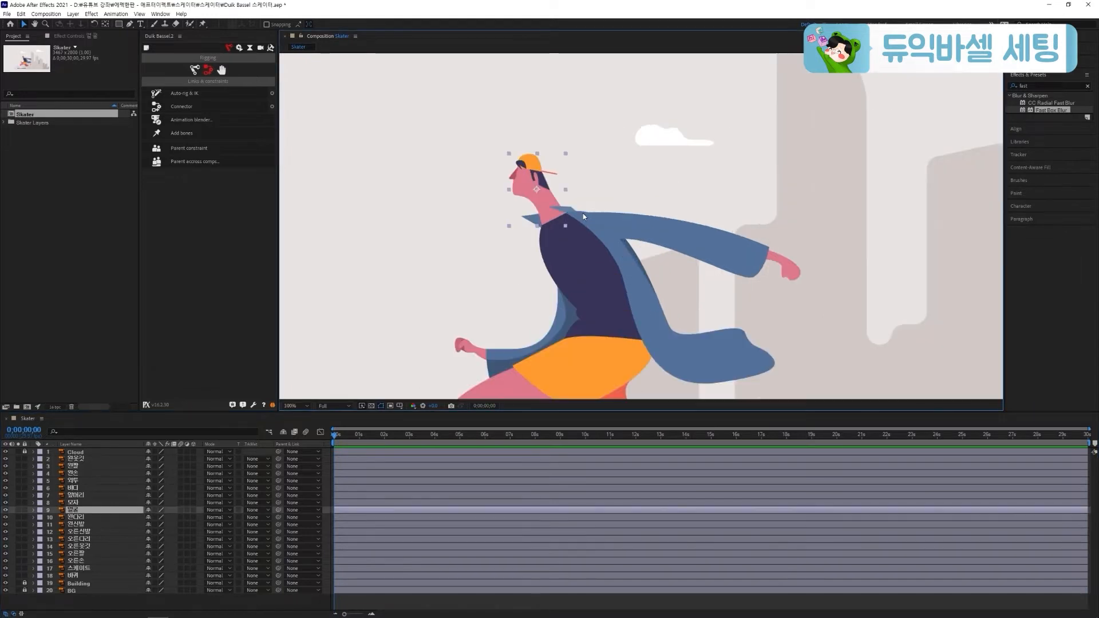
key("y")
left_click_drag(536, 189, 547, 210)
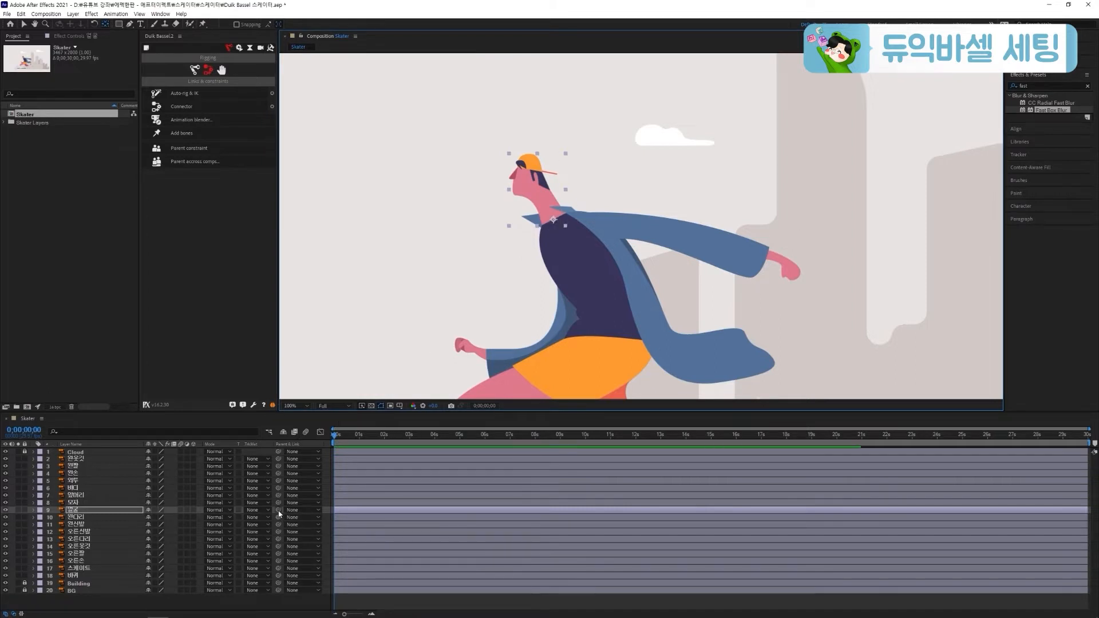
left_click_drag(279, 510, 77, 488)
Parent the 앞머리 and 모자 layers to the 얼굴 layer
left_click(89, 497)
left_click(87, 502, "ctrl")
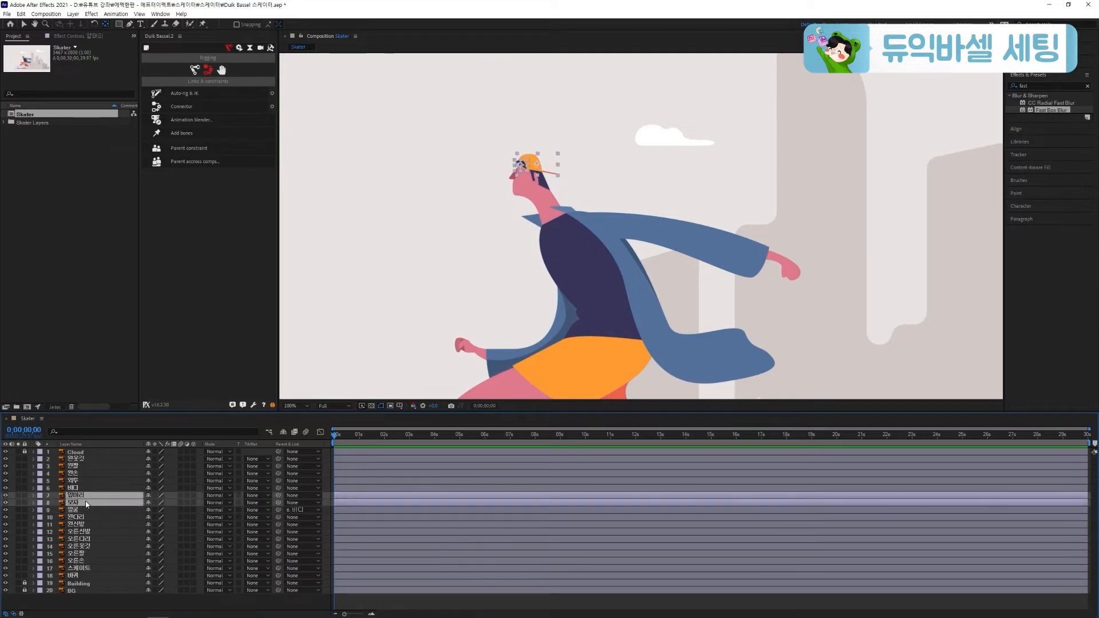
left_click_drag(278, 502, 100, 511)
Place the 왼팔 and 왼손 anchor points at the shoulder and wrist, and parent 왼손 to 왼팔 and 왼팔 to 바디
left_click(82, 467)
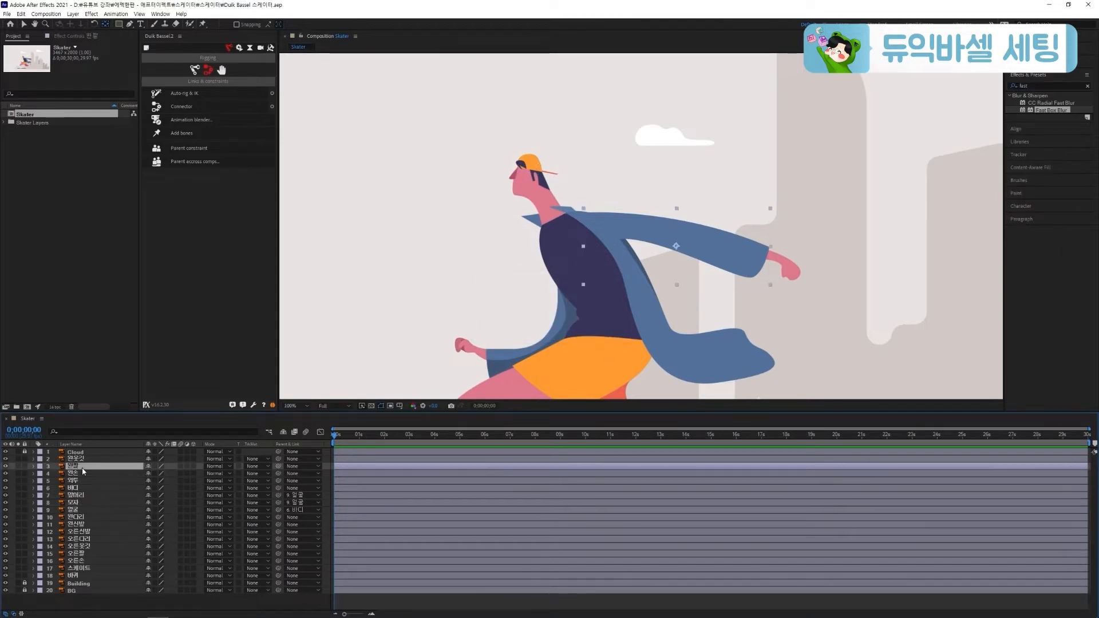
left_click_drag(633, 240, 595, 219)
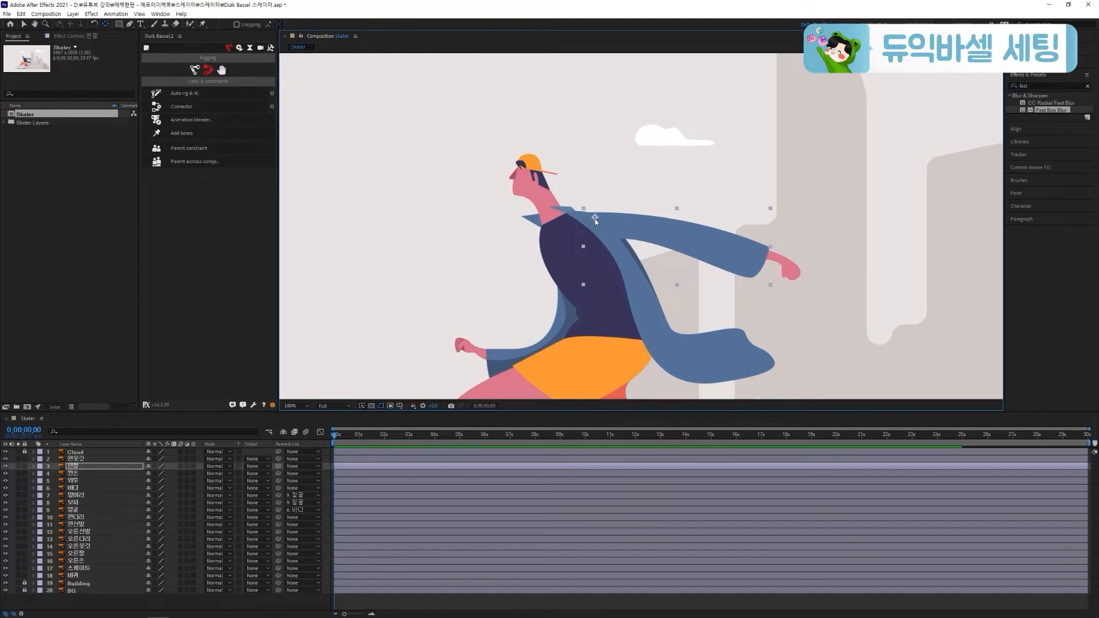
left_click(783, 269)
left_click_drag(783, 273, 768, 261)
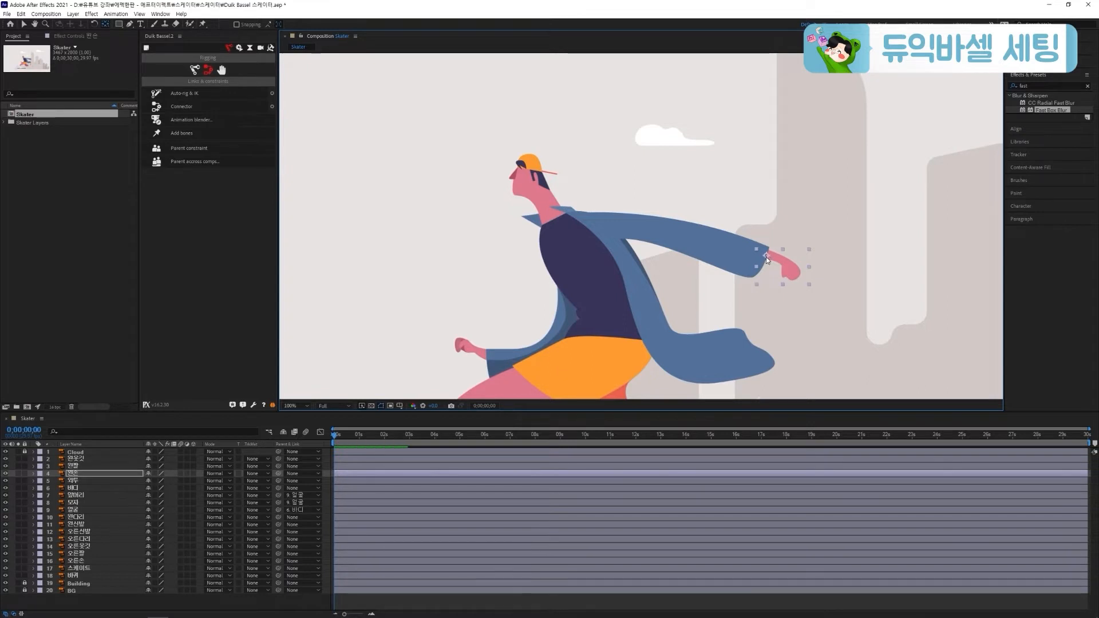
left_click(766, 257)
left_click_drag(278, 473, 74, 488)
Anchor 오른팔 at the shoulder and 오른손 at the wrist, parent 오른손 to 오른팔 and 오른팔 to 바디, and save
left_click(76, 553)
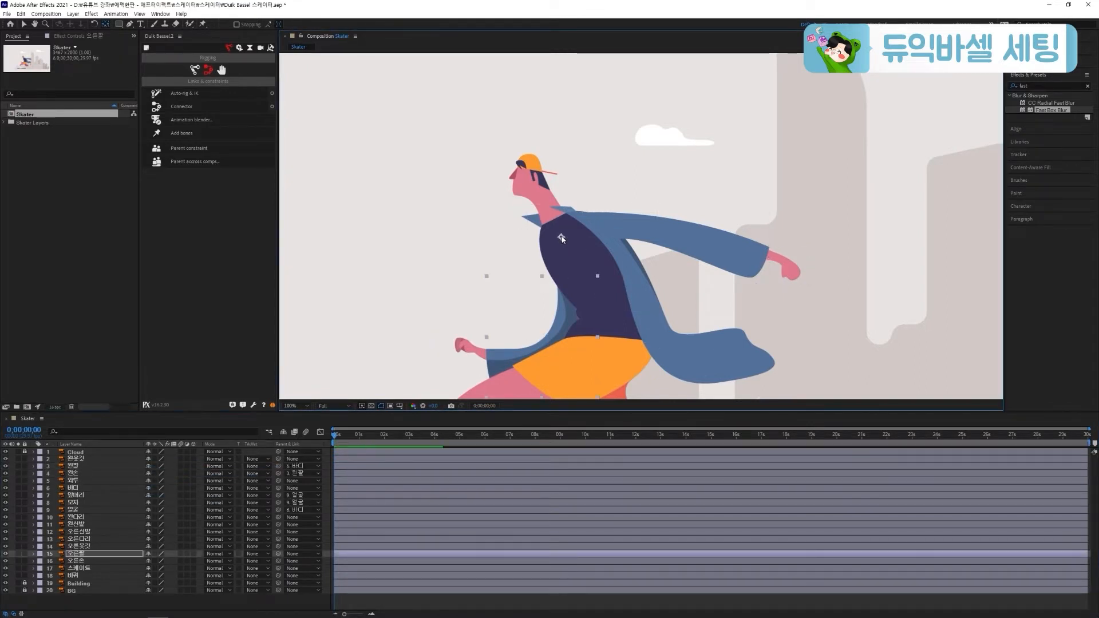
left_click(486, 354)
left_click_drag(278, 561, 114, 487)
left_click(154, 554)
key("ctrl+s")
Parent the 외투 layer to 바디, and the 왼옷깃 and 오른옷깃 layers to 외투
key("space")
left_click_drag(582, 348, 586, 249)
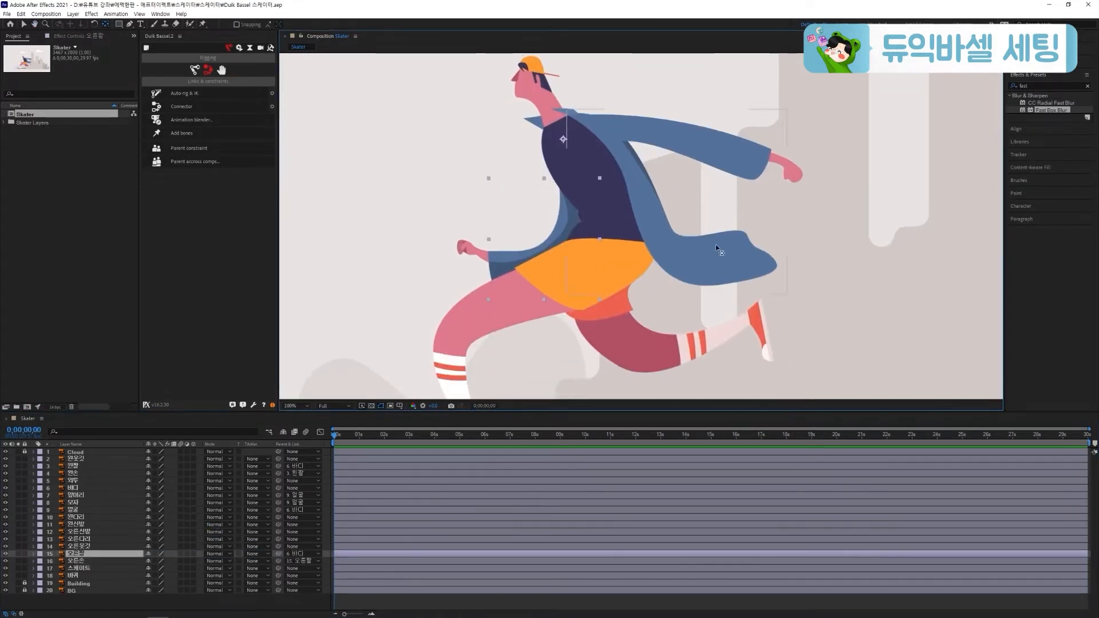
left_click(164, 482)
left_click_drag(278, 480, 74, 488)
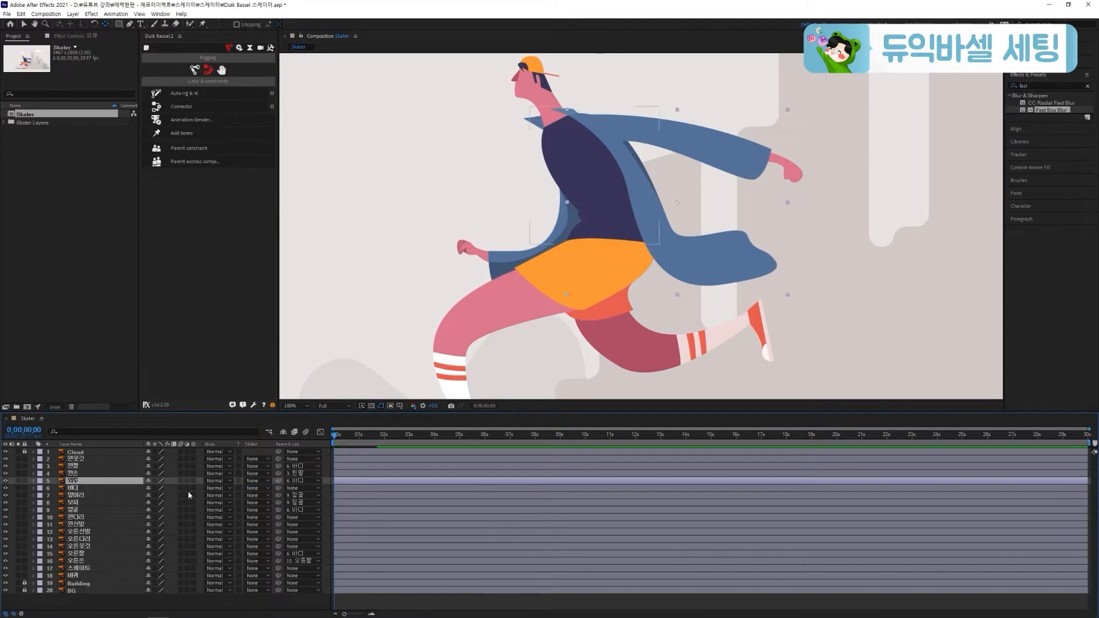
left_click(74, 458)
left_click(73, 547, "ctrl")
left_click_drag(278, 546, 74, 481)
Parent the 바퀴 layer to 스케이트 and save the project
left_click(88, 575)
left_click_drag(542, 380, 552, 247)
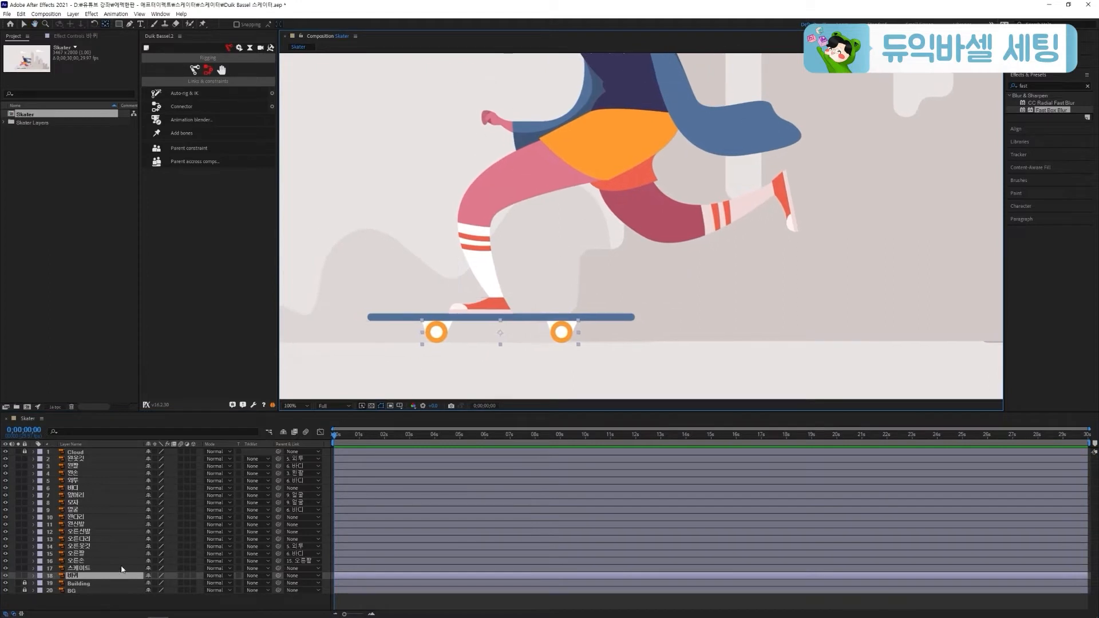
left_click_drag(278, 575, 129, 569)
key("ctrl+s")
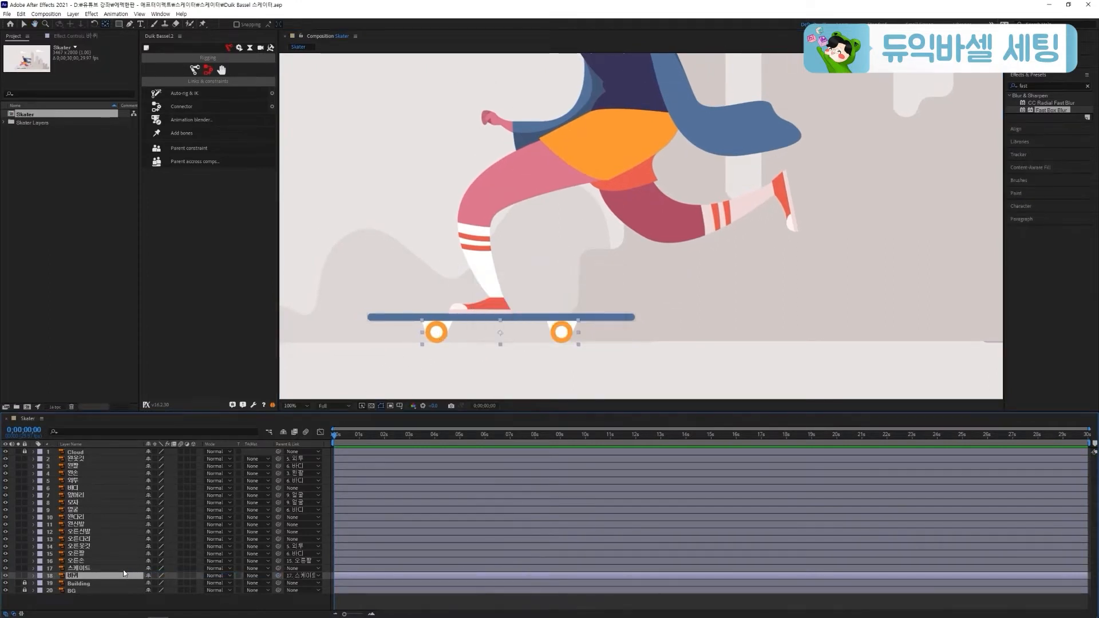
Move the 왼신발 anchor point to the ankle, and parent 왼신발 to 왼다리 and 왼다리 to 바디
left_click(86, 524)
left_click_drag(480, 306, 495, 296)
left_click_drag(533, 208, 514, 241)
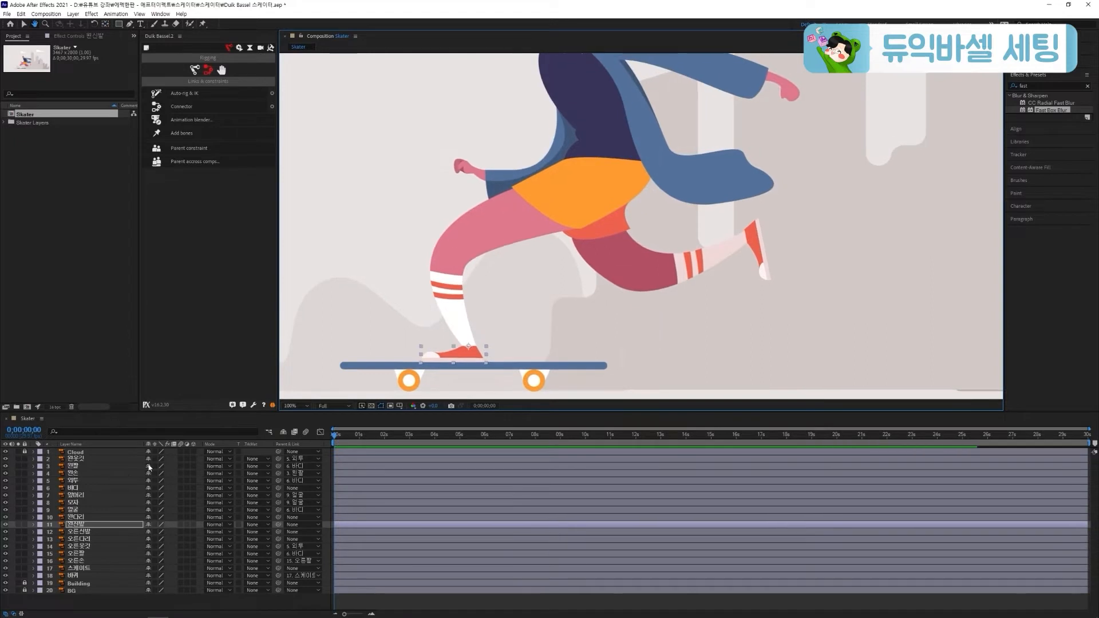
left_click(537, 241)
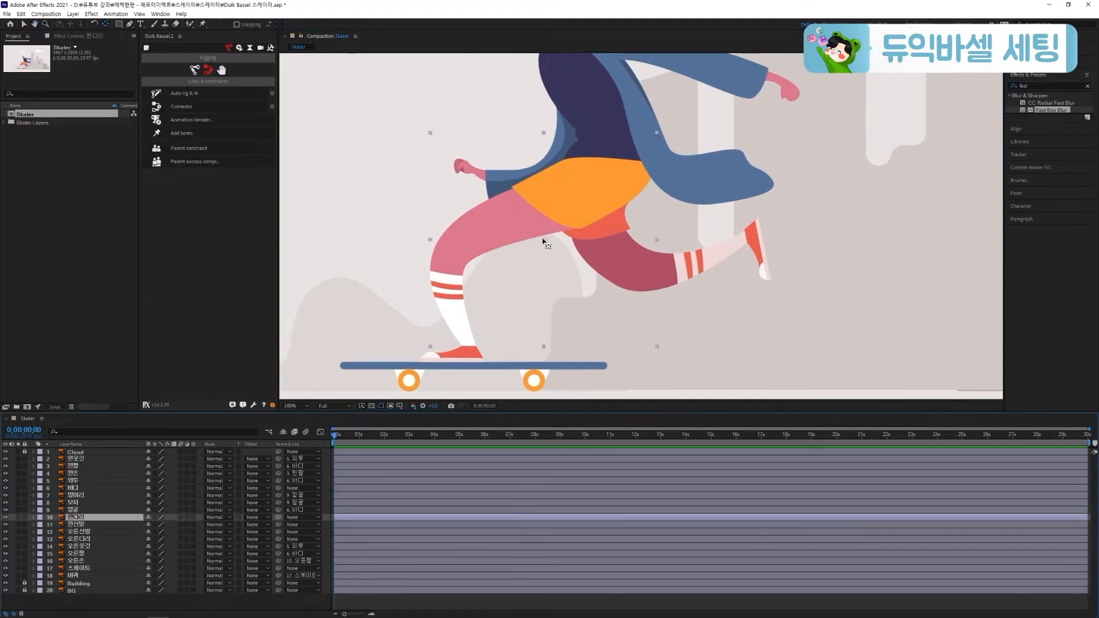
left_click_drag(278, 524, 135, 519)
left_click_drag(278, 516, 97, 492)
Place the 오른신발 and 오른다리 anchor points at the ankle and hip, and parent 오른신발 to 오른다리 and 오른다리 to 바디
left_click(753, 253)
left_click_drag(751, 251, 744, 235)
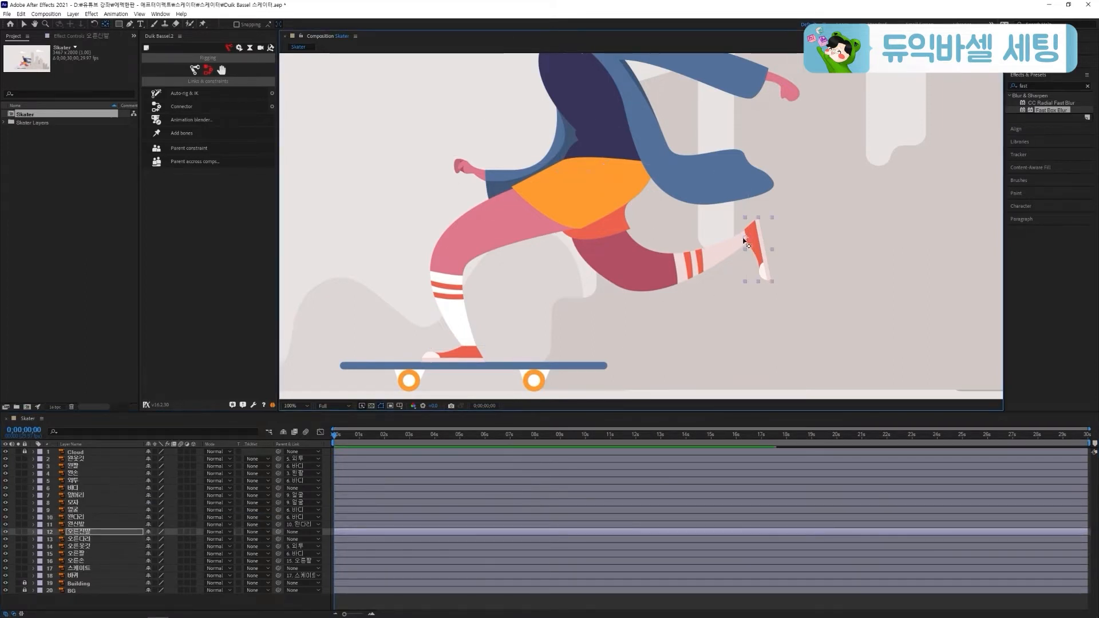
left_click(105, 525)
left_click(105, 538)
left_click_drag(653, 233, 597, 172)
left_click_drag(278, 532, 278, 538)
left_click_drag(278, 538, 74, 487)
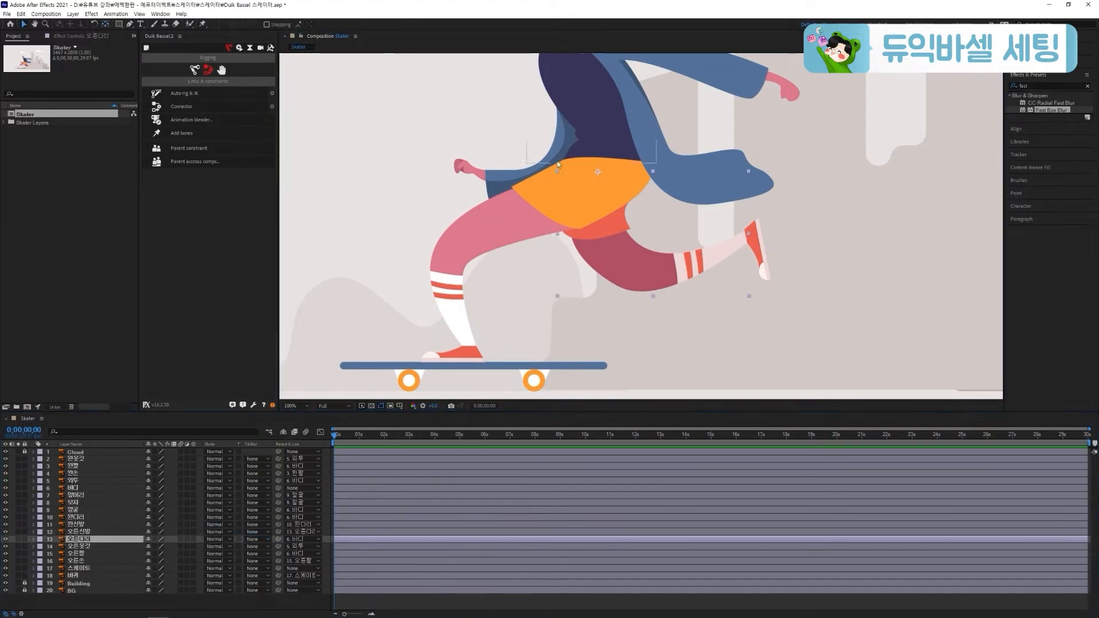
Add three puppet pins to the 왼팔 layer at the shoulder, elbow and wrist
scroll(625, 183, "up", 5)
left_click(638, 194)
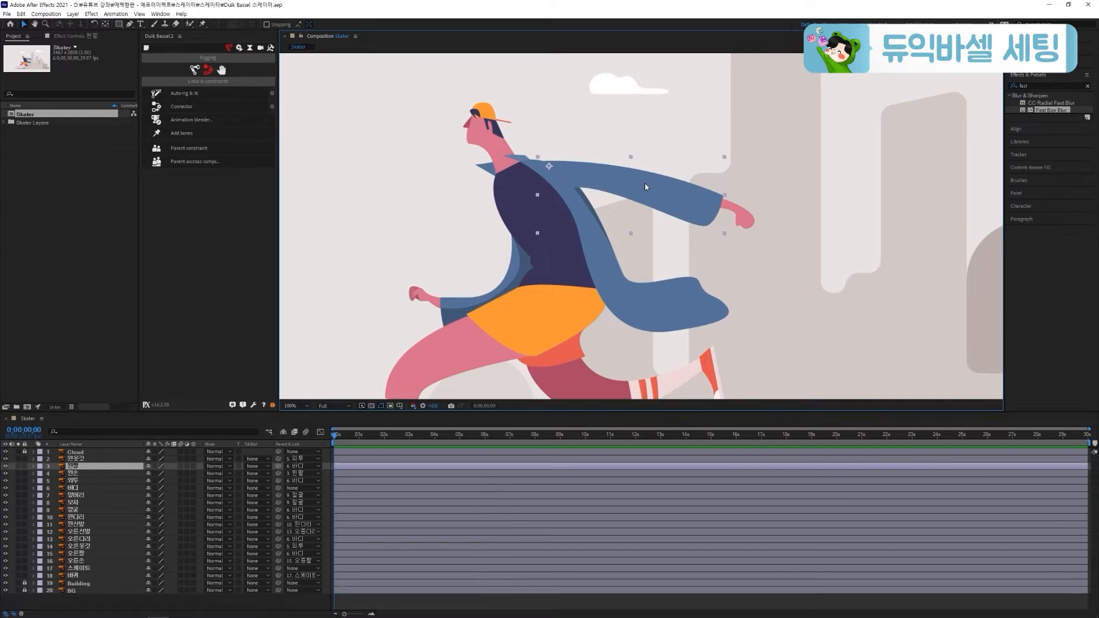
key("ctrl+p")
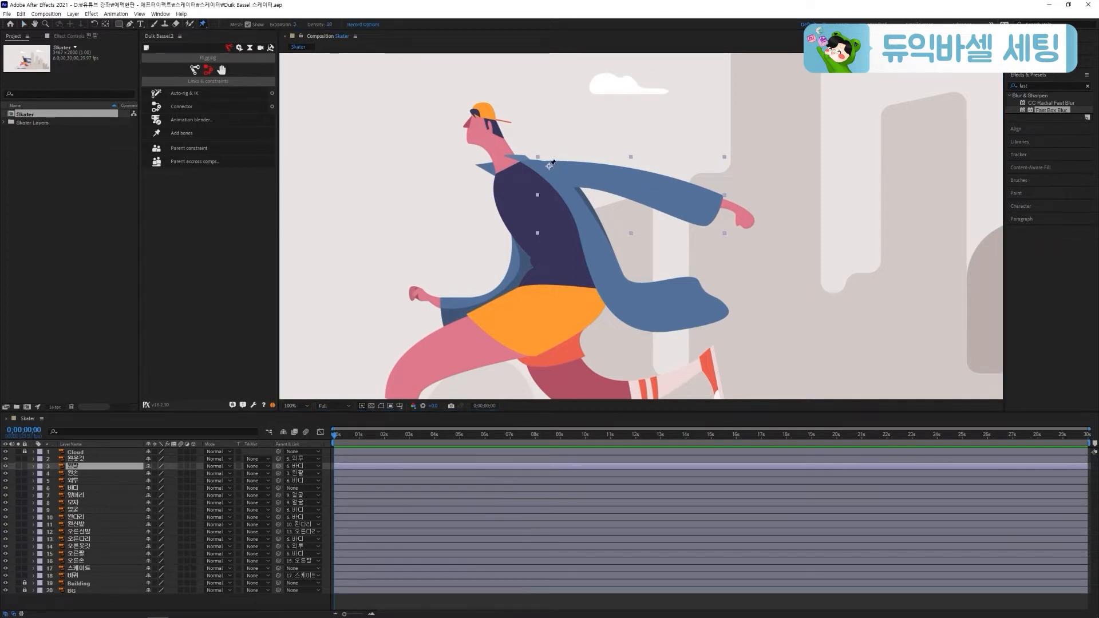
left_click(549, 165)
left_click(637, 171)
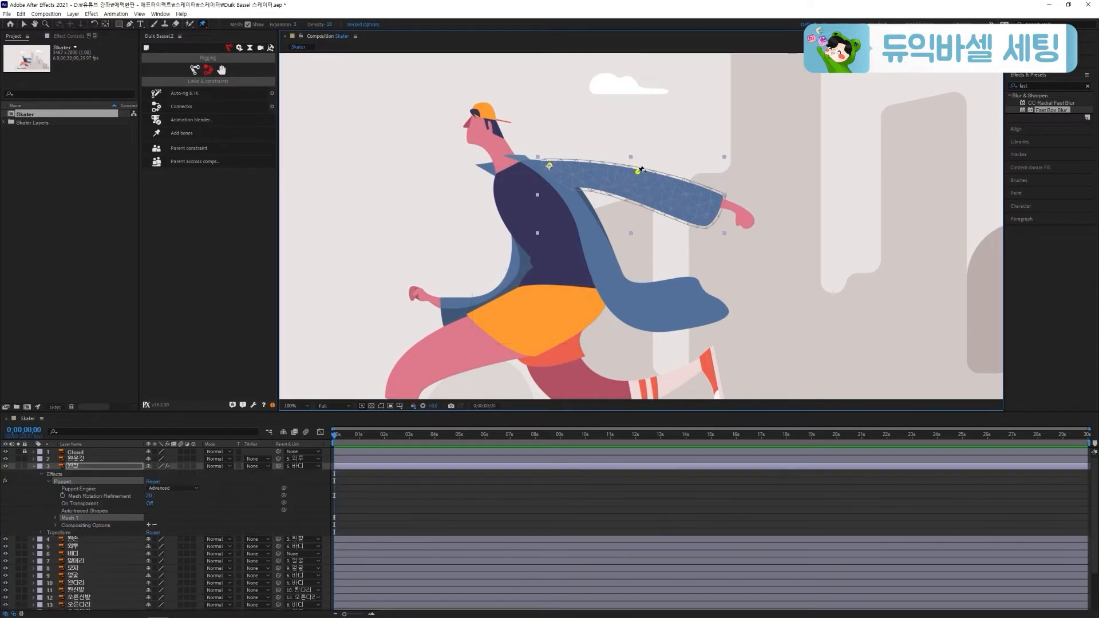
left_click(717, 202)
Create Duik bones from all three puppet pins of the 왼팔 layer and collapse its properties
left_click(55, 517)
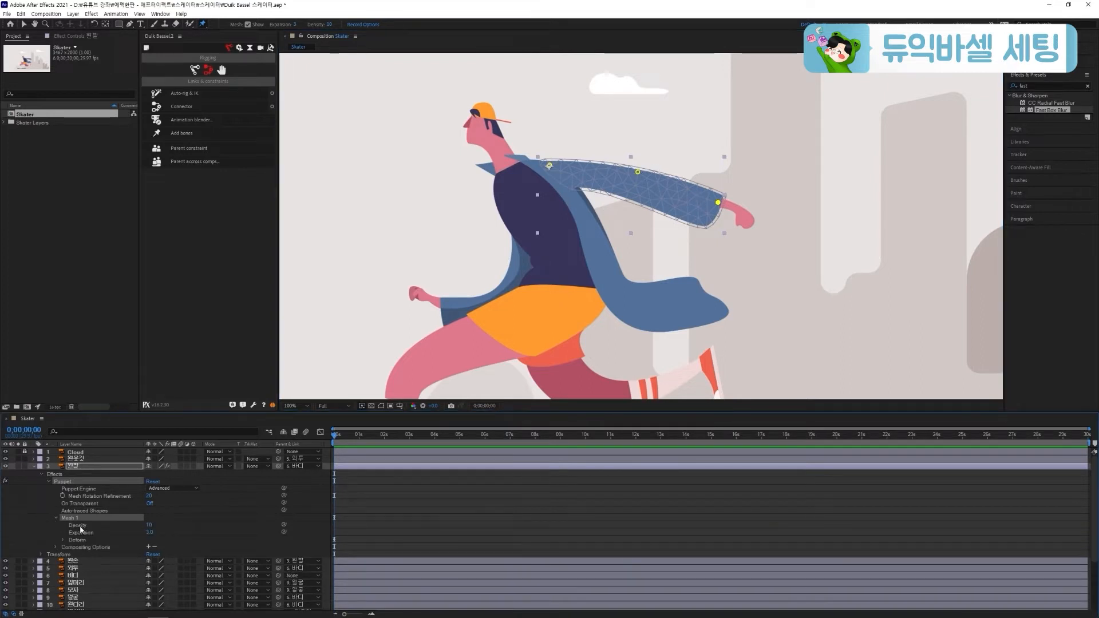
left_click(63, 541)
left_click(100, 562, "shift")
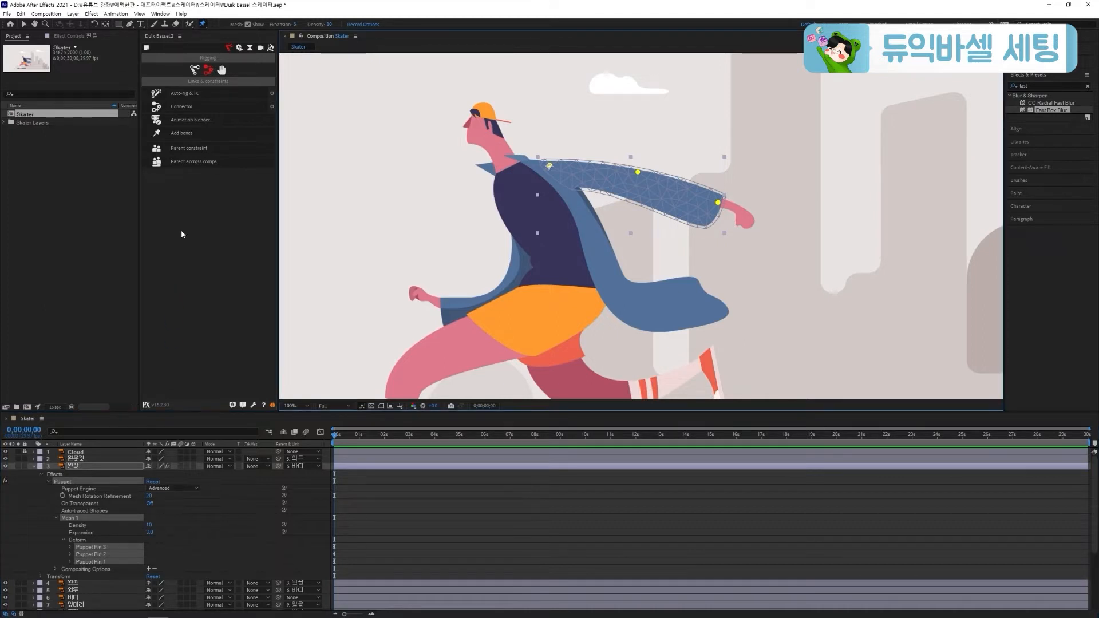
left_click(191, 133)
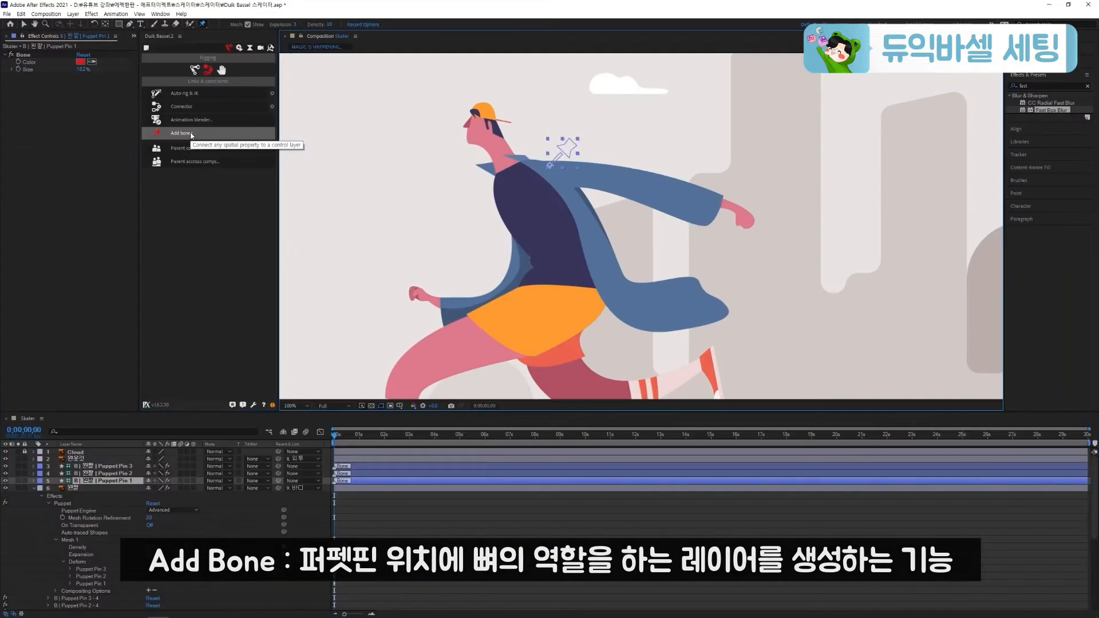
left_click(32, 488)
Rename the wrist bone layer (Puppet Pin 3) as 왼손목 and the elbow bone layer (Puppet Pin 2) as 왼팔꿈치
left_click(121, 466)
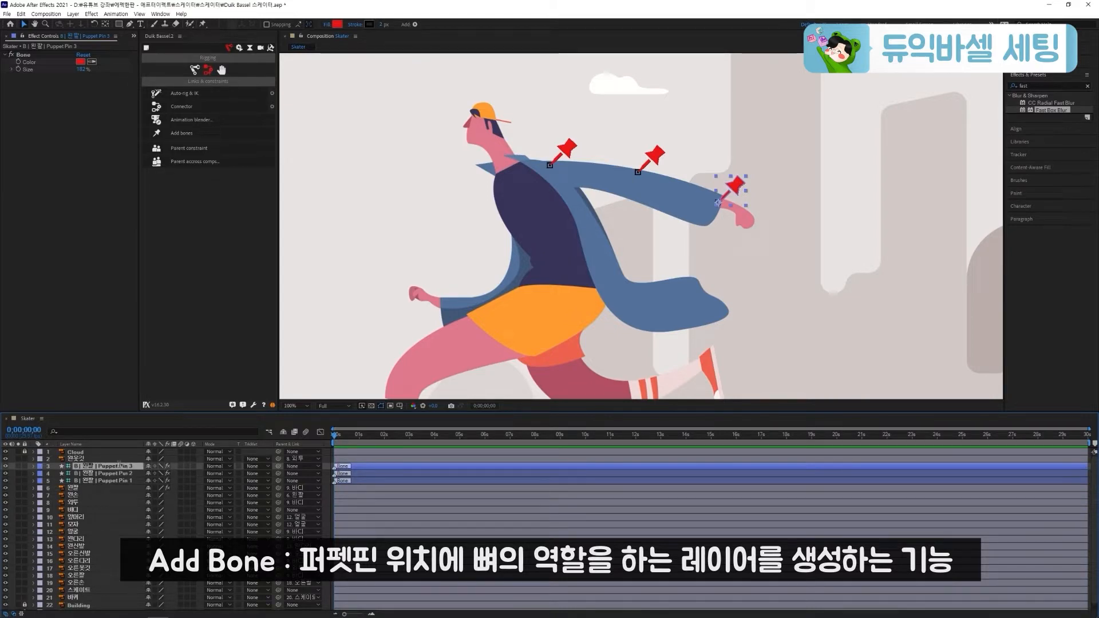
type("왼")
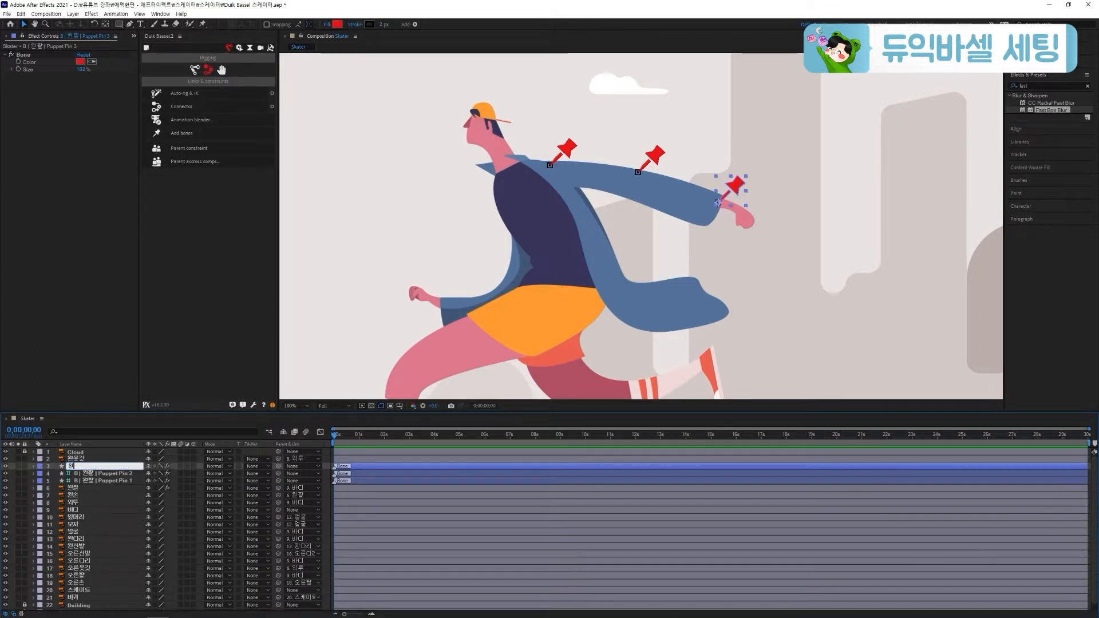
type("손목")
key("Return")
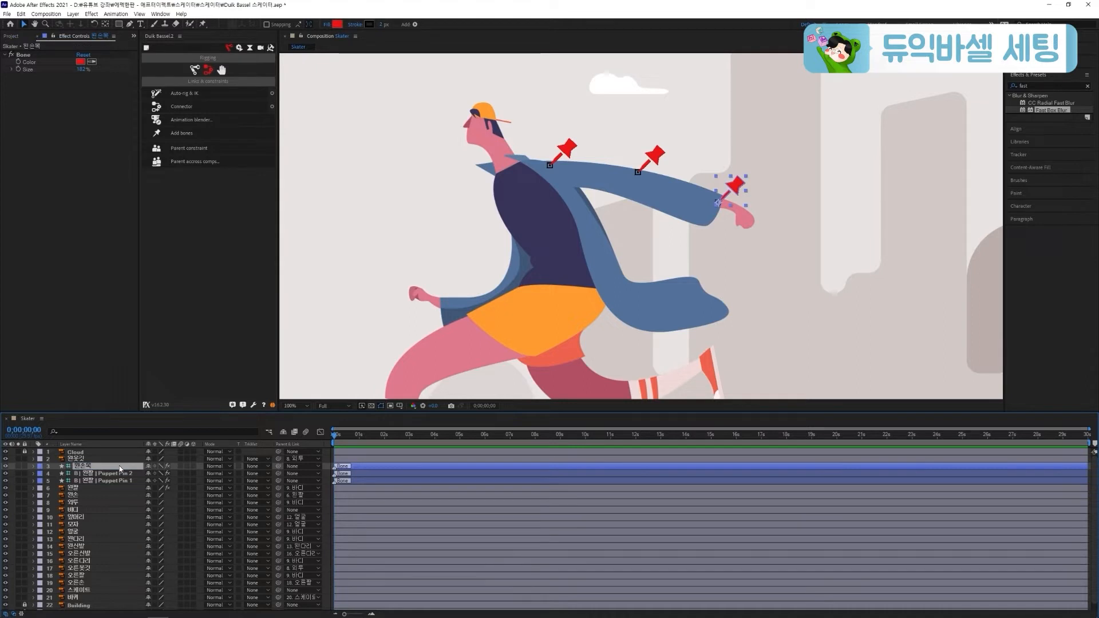
left_click(78, 474)
key("Return")
type("왼팔꿈치")
key("Return")
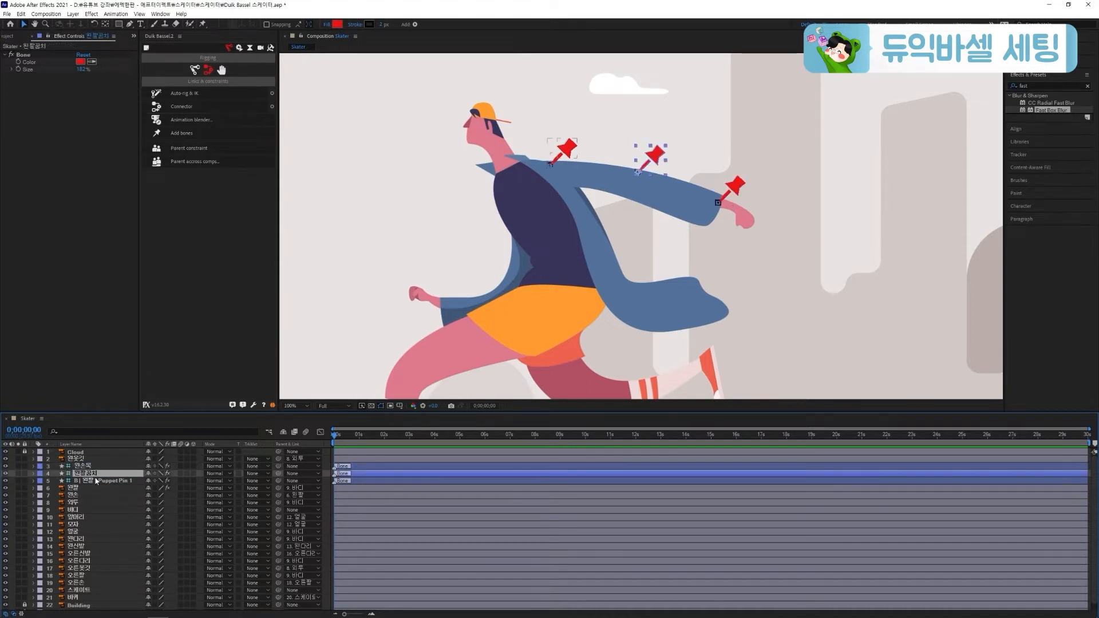
Rename the shoulder bone layer of the 왼팔 (Puppet Pin 1) as 왼어깨
left_click(98, 480)
key("Return")
type("왼어")
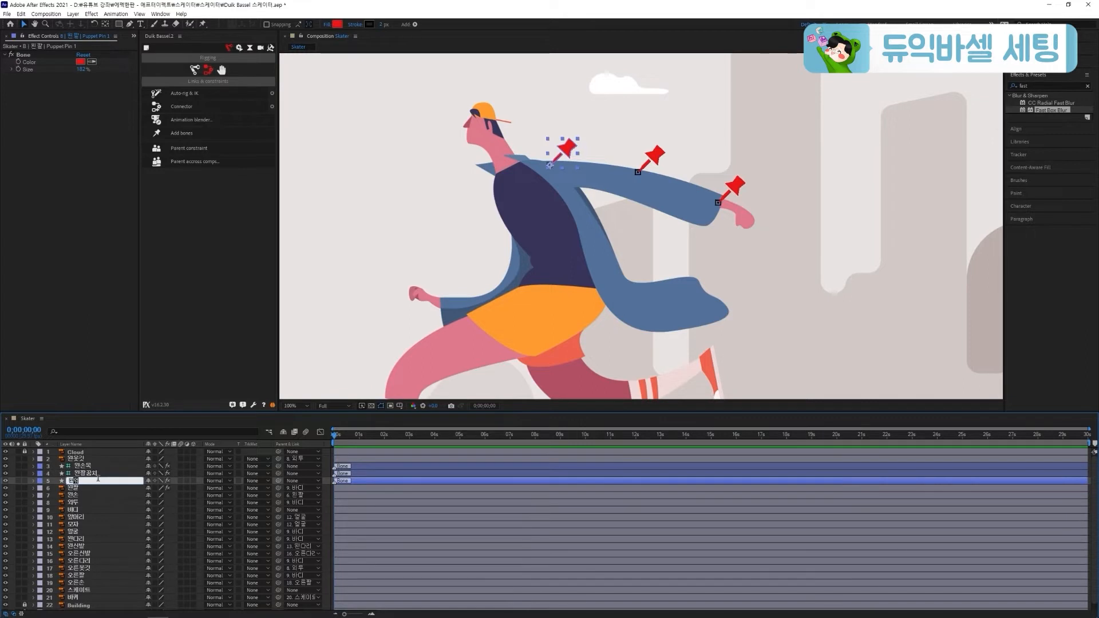
type("깨")
key("Return")
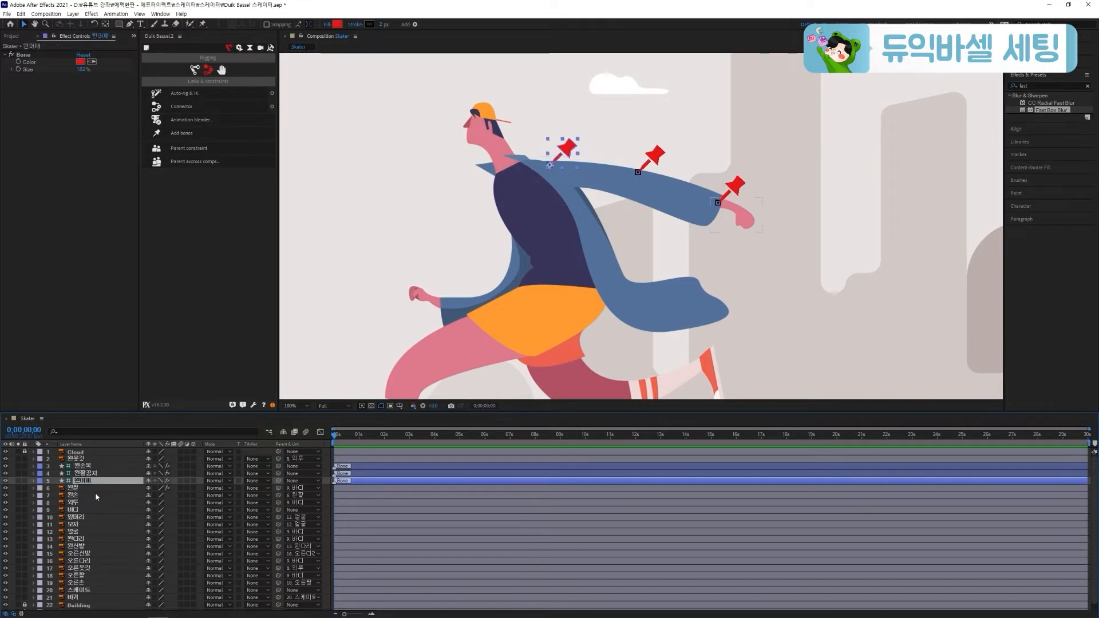
Parent 왼손 to 왼손목, 왼손목 to 왼팔꿈치, 왼팔꿈치 to 왼어깨, and 왼어깨 to 바디
left_click(95, 496)
left_click_drag(278, 496, 106, 469)
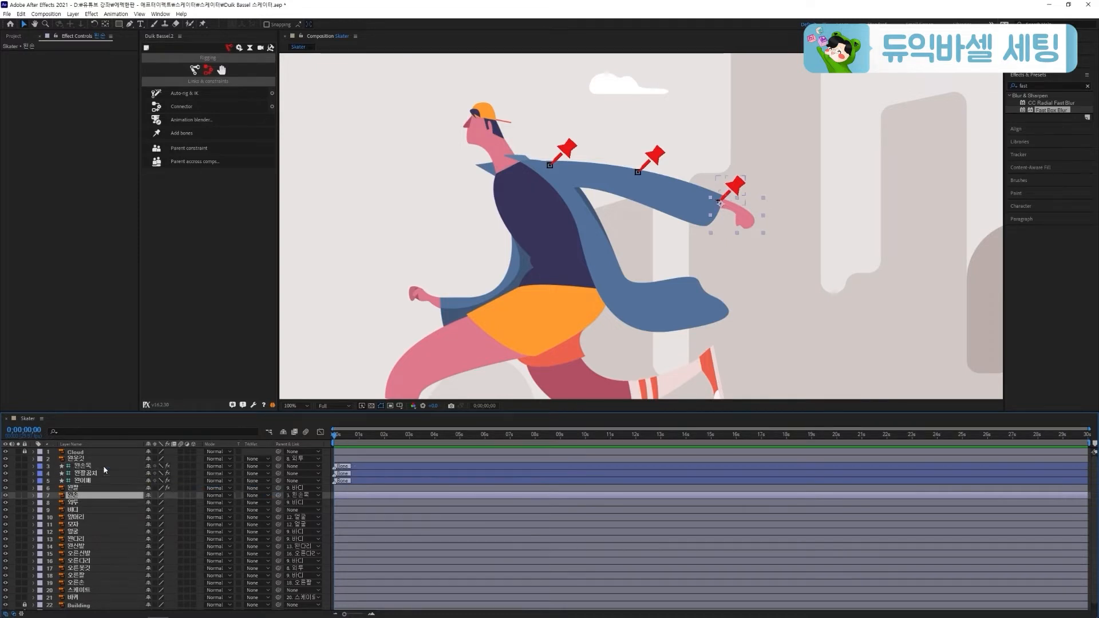
left_click(105, 468)
left_click_drag(281, 468, 200, 475)
left_click_drag(278, 473, 125, 510)
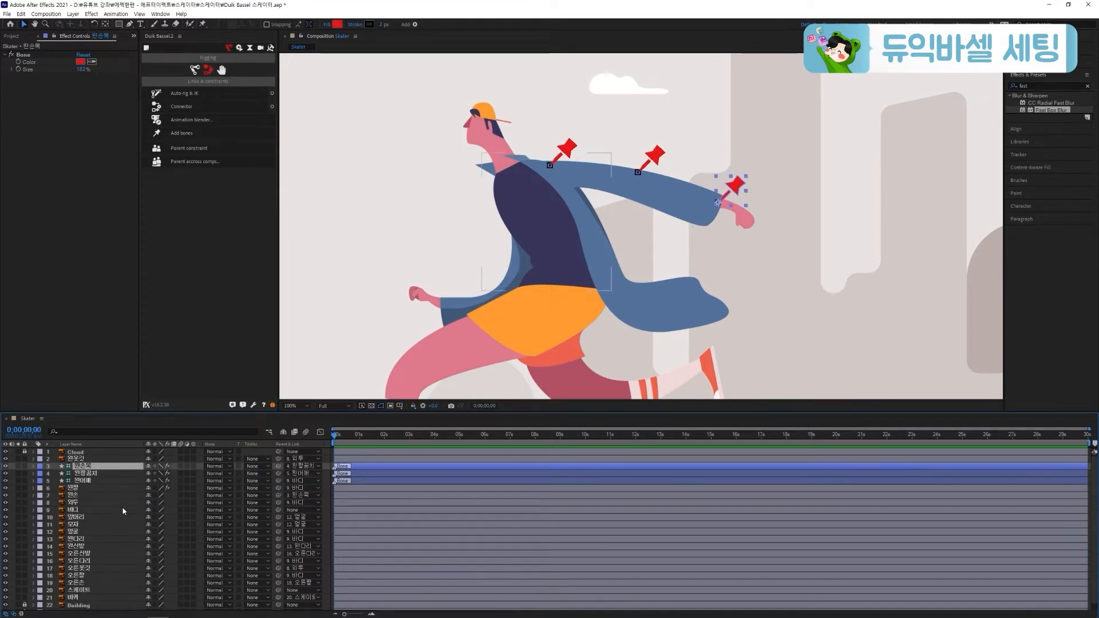
Try moving the 왼손목 bone inward and rotating it to test the sleeve's bend, and undo both changes
left_click(24, 25)
left_click_drag(718, 203, 685, 227)
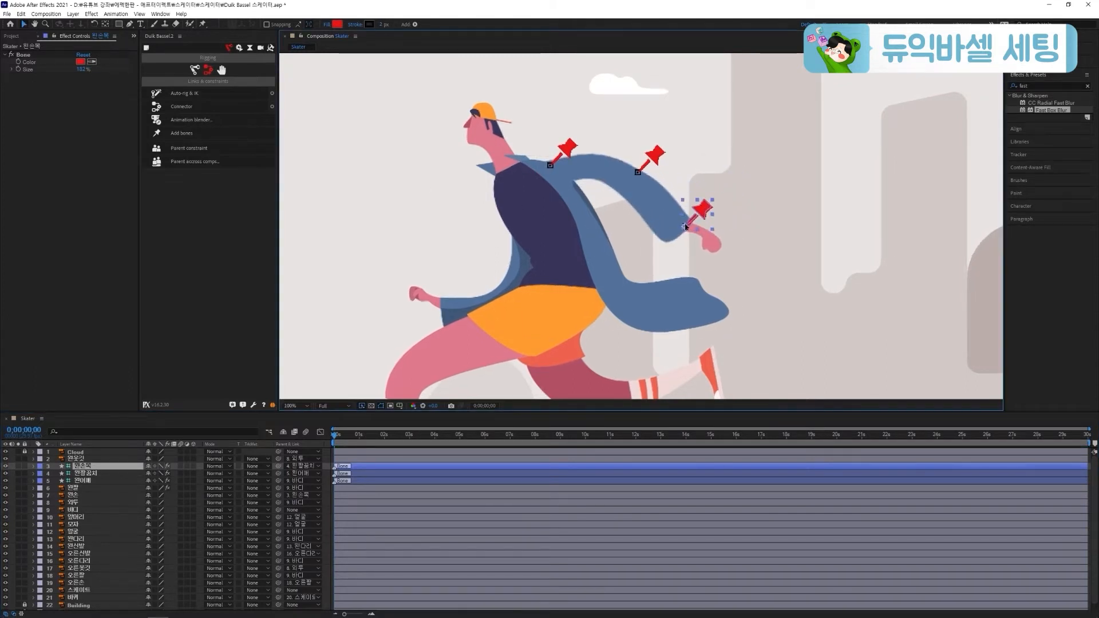
key("ctrl+z")
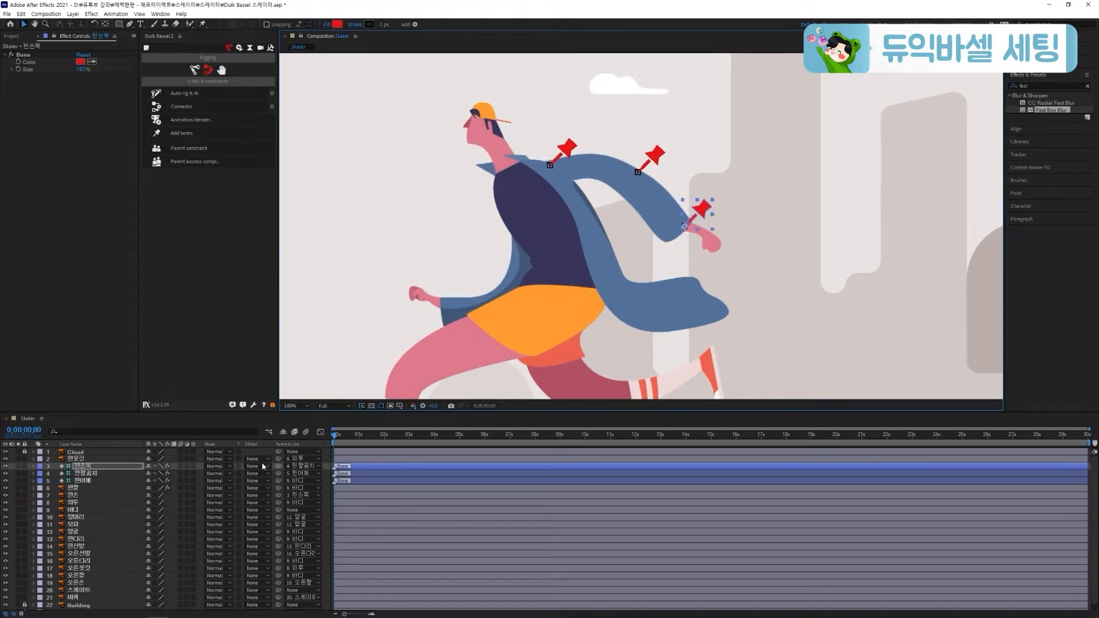
key("r")
left_click_drag(163, 474, 169, 472)
key("ctrl+z")
key("ctrl+z")
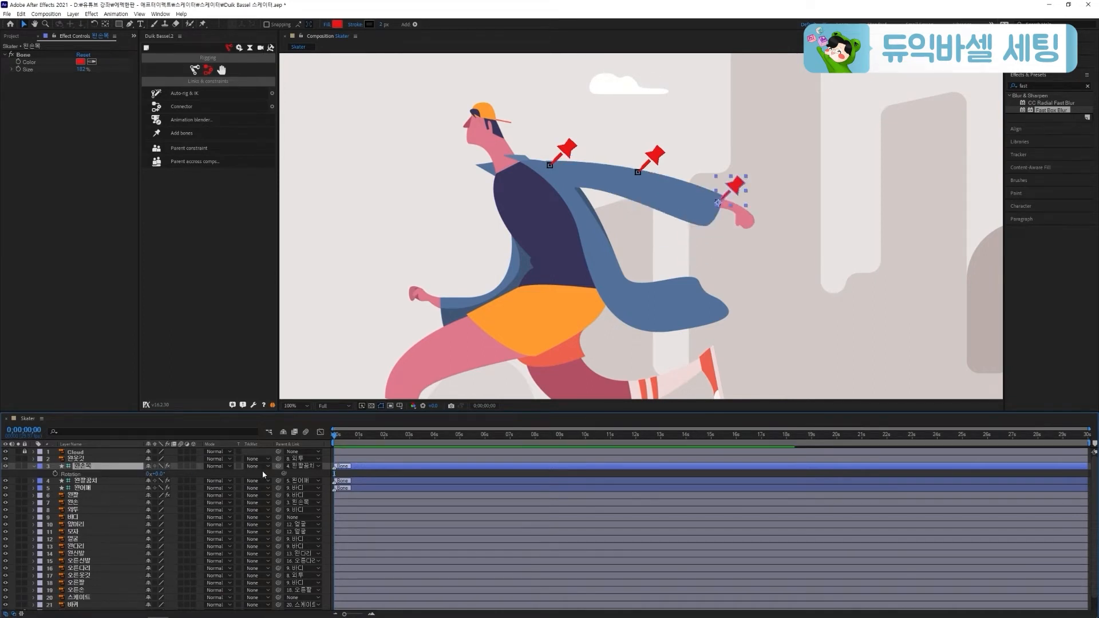
Save the project, apply Auto-rig & IK to the 왼손목, 왼팔꿈치 and 왼어깨 bones, and collapse the controller layer's properties
key("ctrl+s")
left_click(97, 467, "shift")
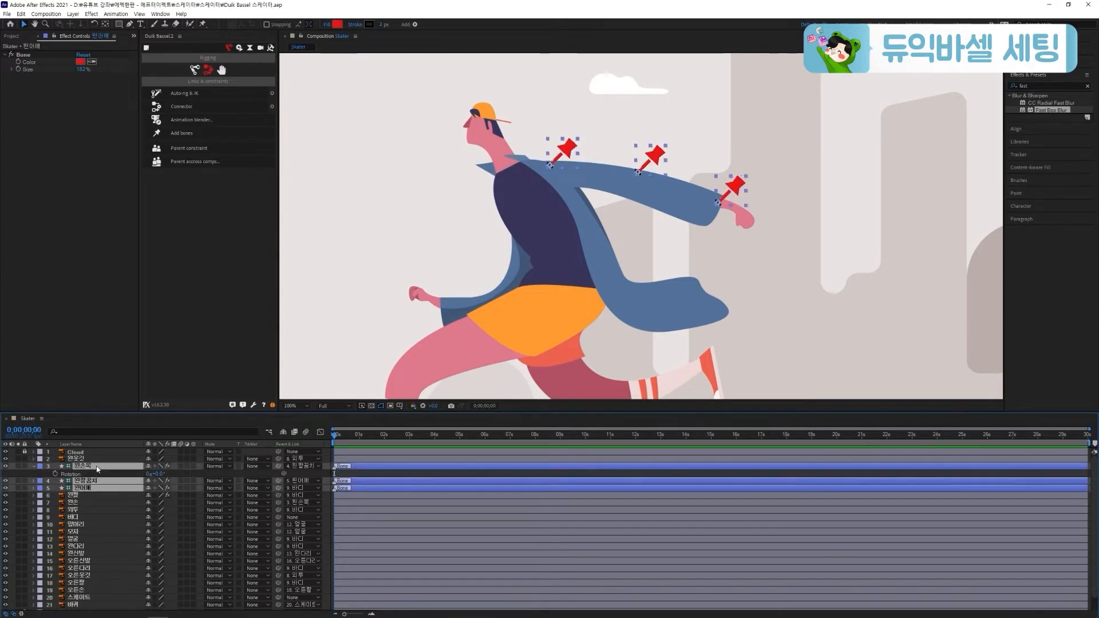
left_click(193, 95)
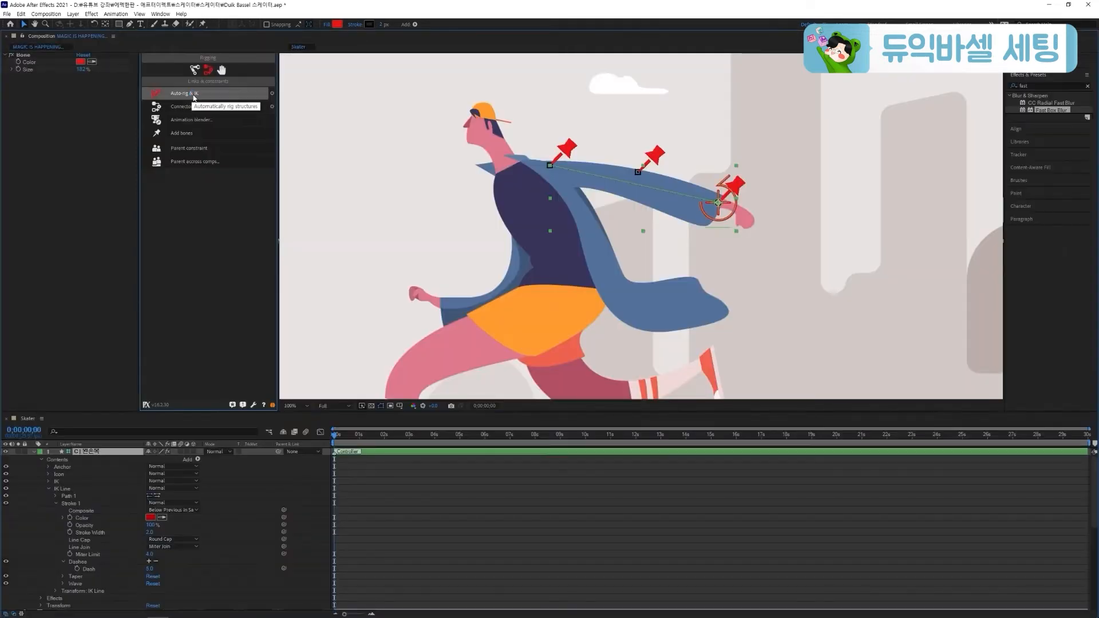
left_click(34, 451)
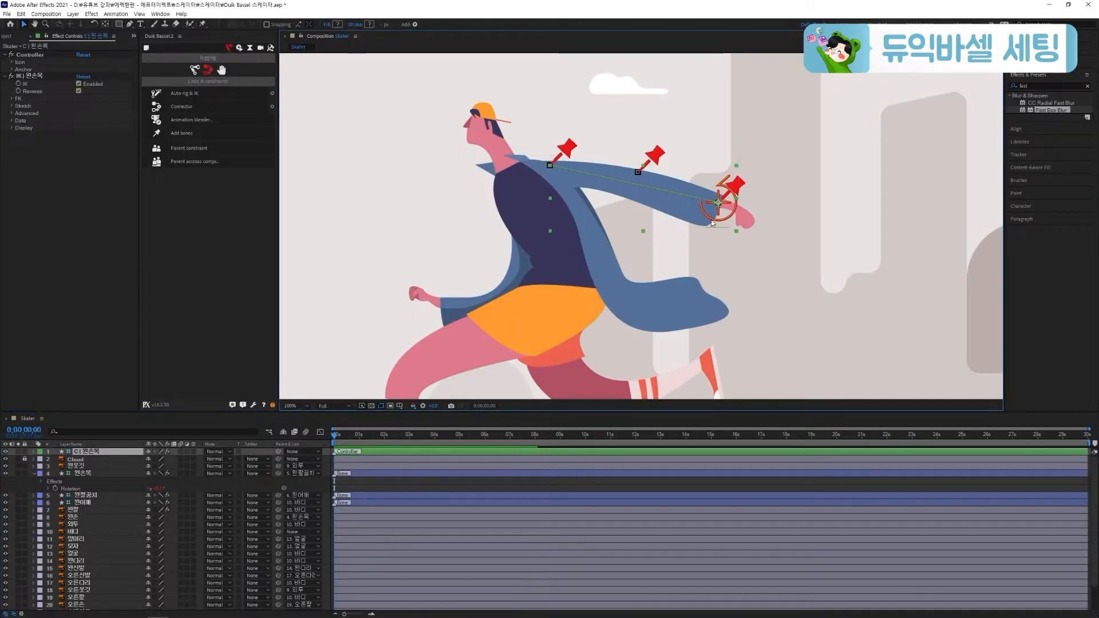
Try moving and rotating the 왼손목 controller to test the left arm's IK rig
mouse_move(730, 184)
left_mouse_down()
mouse_move(675, 240)
mouse_move(692, 232)
mouse_move(628, 279)
mouse_move(675, 232)
mouse_move(644, 257)
mouse_move(675, 245)
mouse_move(673, 261)
mouse_move(718, 202)
left_mouse_up()
key("r")
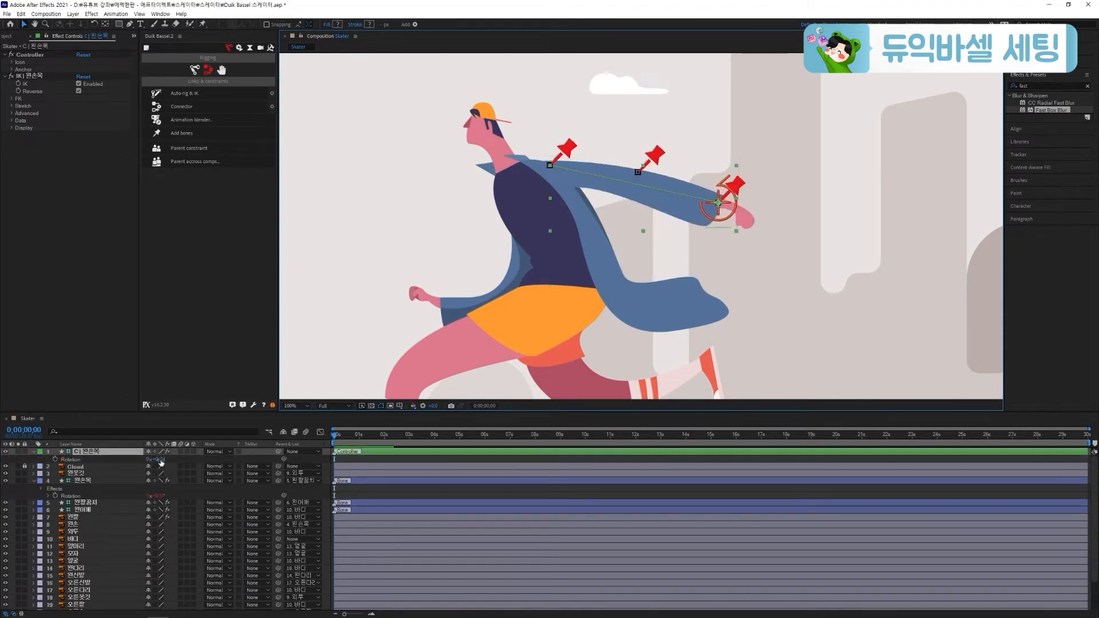
mouse_move(162, 460)
left_mouse_down()
mouse_move(175, 460)
mouse_move(155, 458)
mouse_move(167, 456)
left_mouse_up()
Save the project and add three puppet pins to the 오른팔 layer at the wrist, elbow and shoulder
key("ctrl+s")
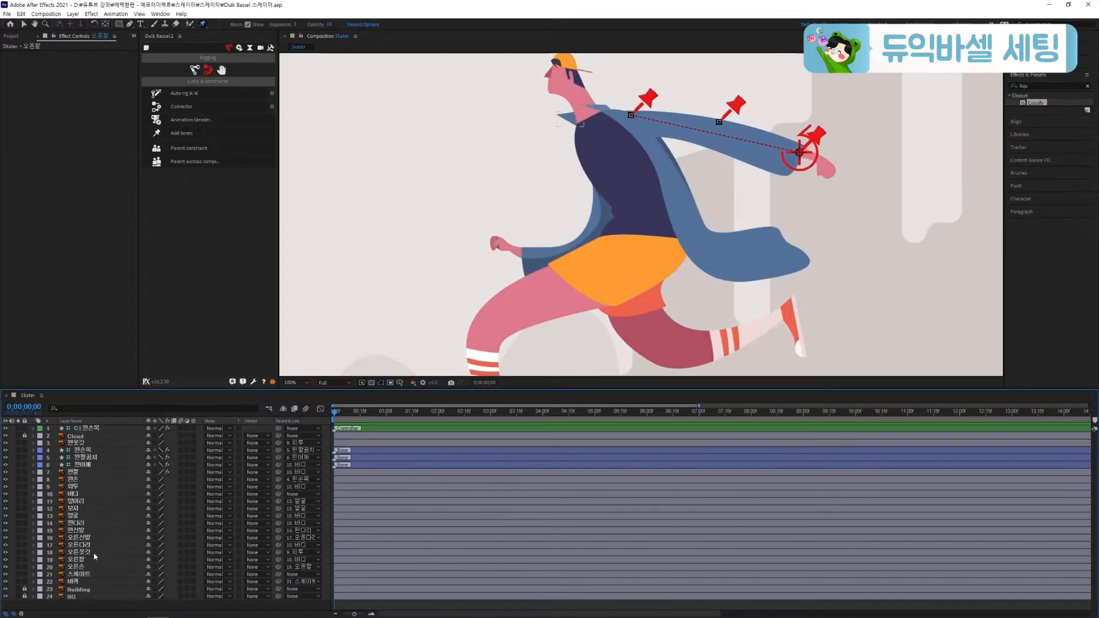
left_click(80, 560)
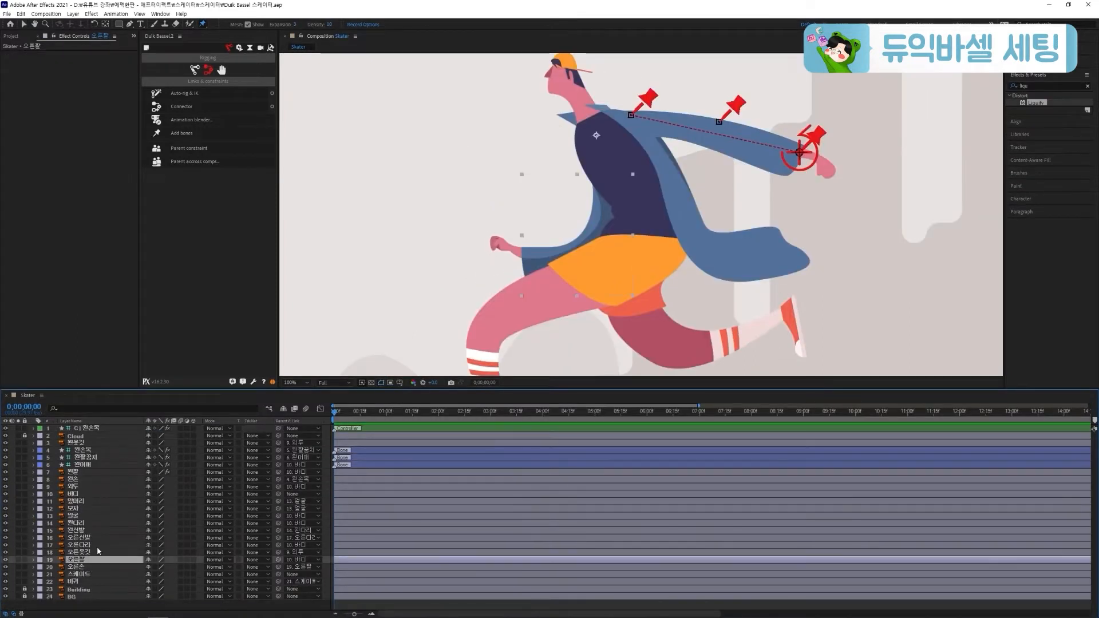
left_click(528, 253)
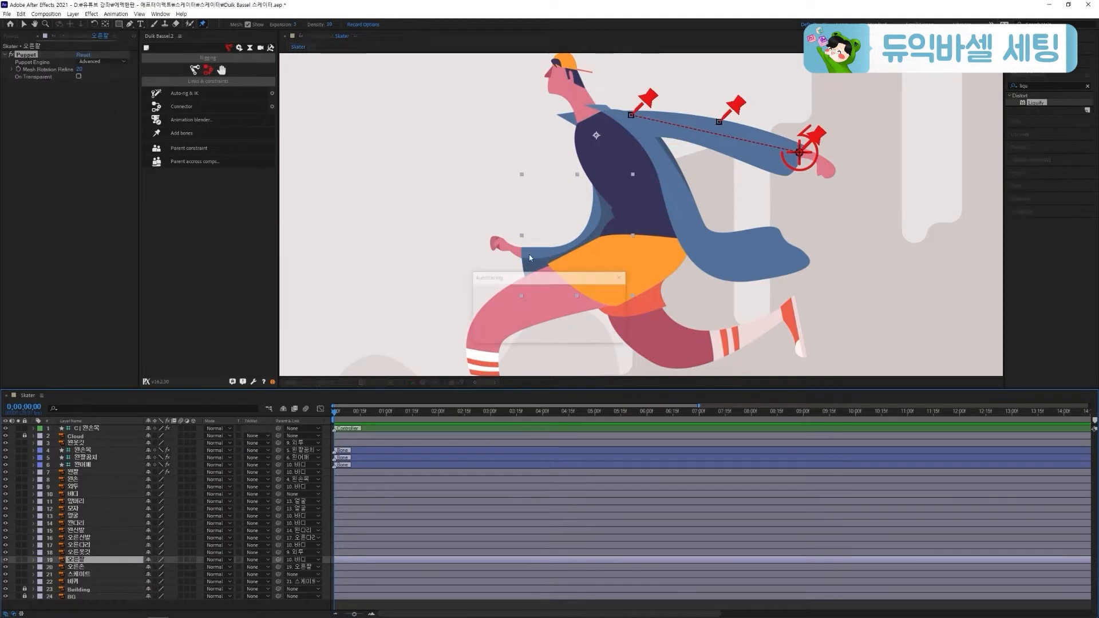
left_click(596, 241)
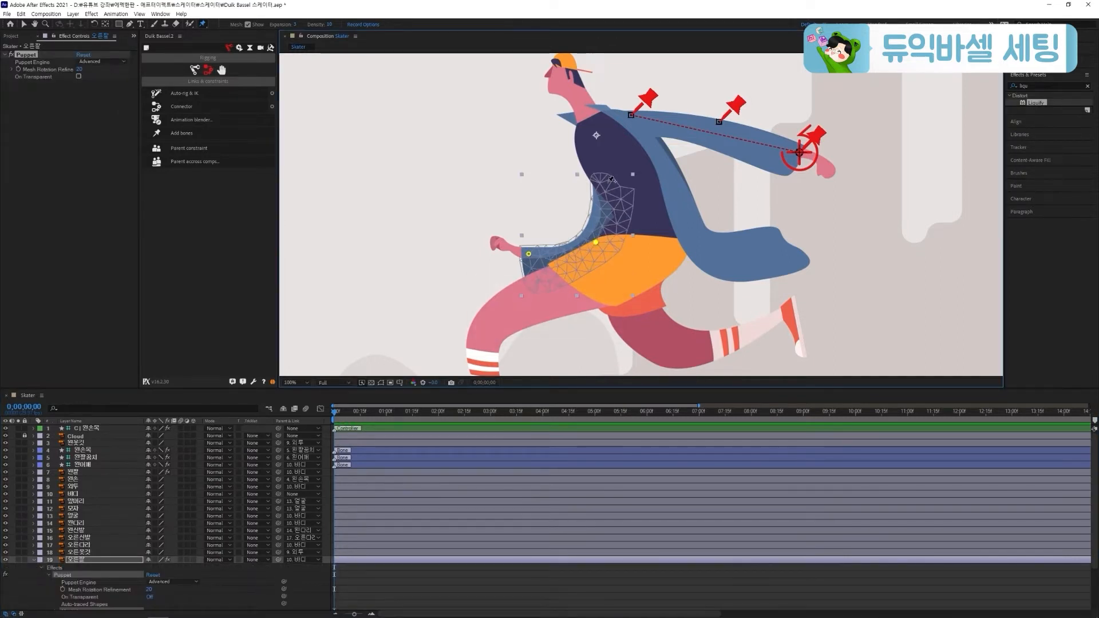
left_click(607, 183)
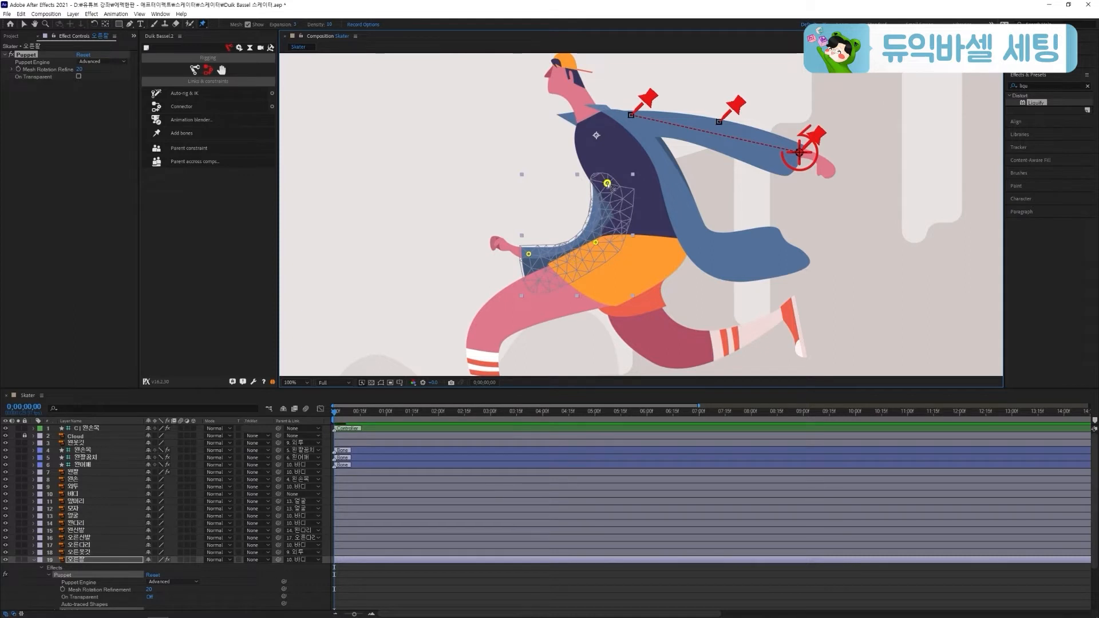
Create Duik bones from all three puppet pins of the 오른팔 layer and collapse its properties
left_click(528, 253)
left_click(197, 136)
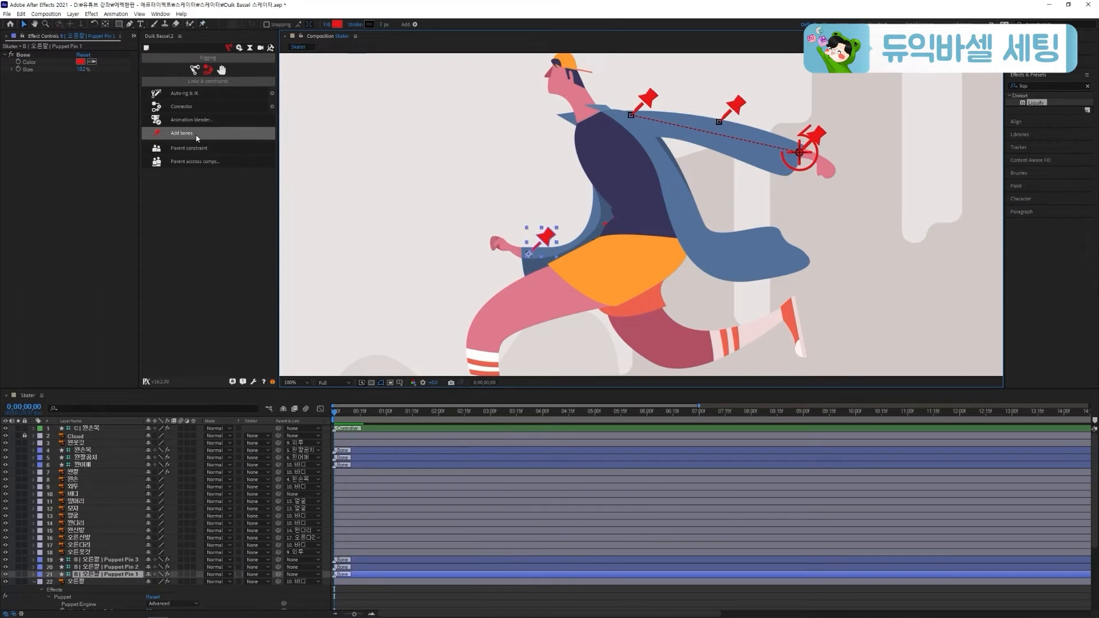
left_click(33, 581)
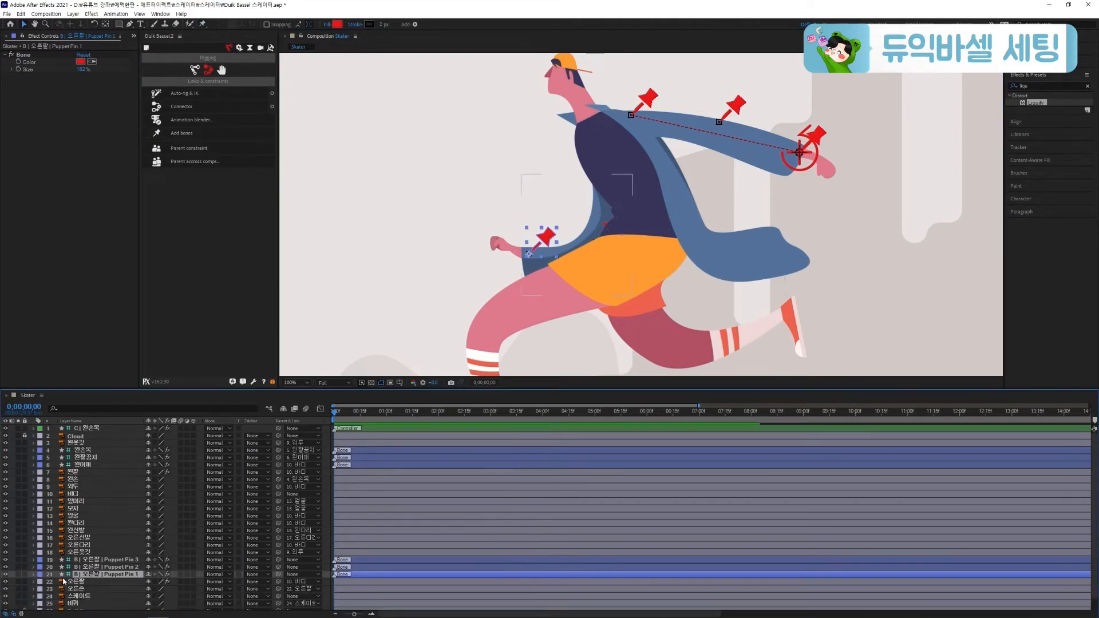
Rename the 오른팔 wrist bone layer (Puppet Pin 1) as 오른손목 and the elbow bone layer (Puppet Pin 2) as 오른팔꿈치
key("Return")
type("d")
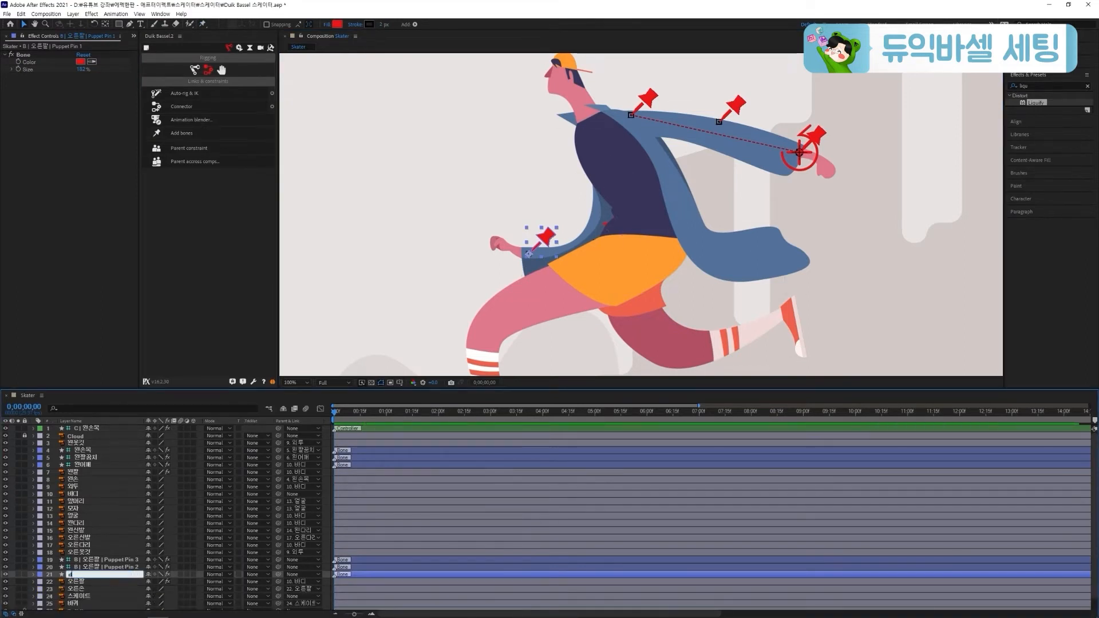
type("른손목")
key("Return")
left_click(105, 566)
key("Return")
type("d")
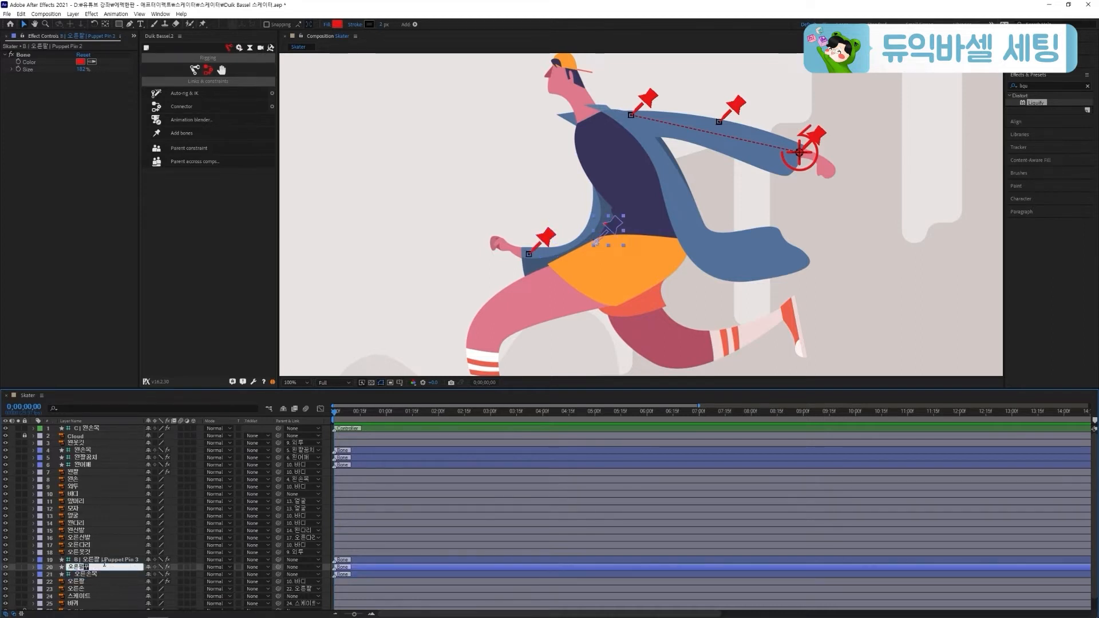
type("꿈치")
key("Return")
Rename the 오른팔 shoulder bone layer (Puppet Pin 3) as 오른어깨
left_click(109, 559)
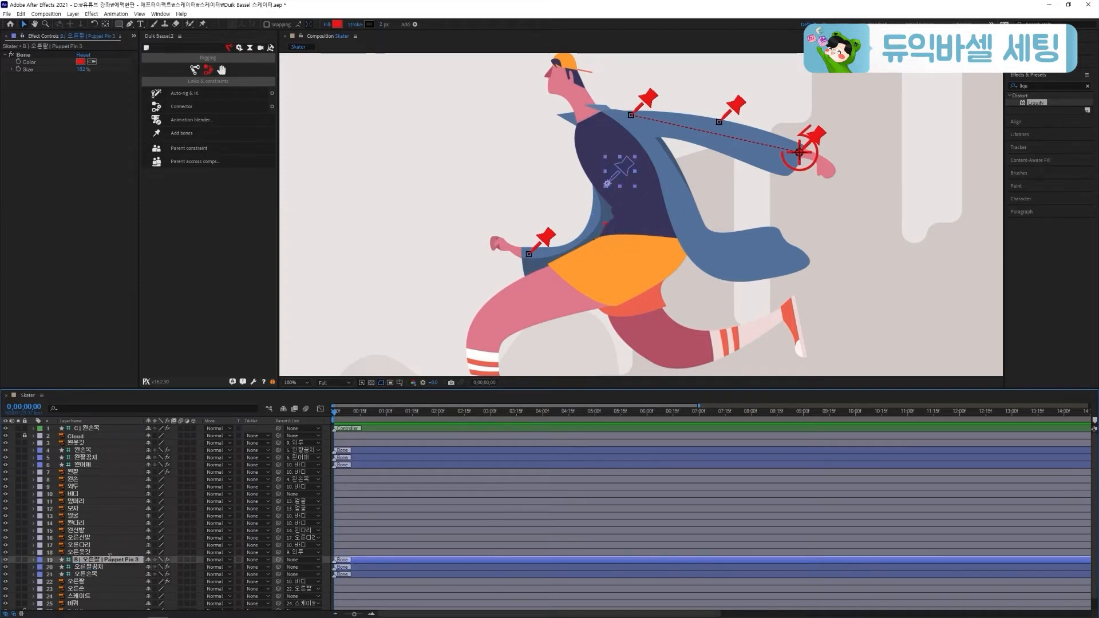
key("Return")
type("오른어깨")
key("Return")
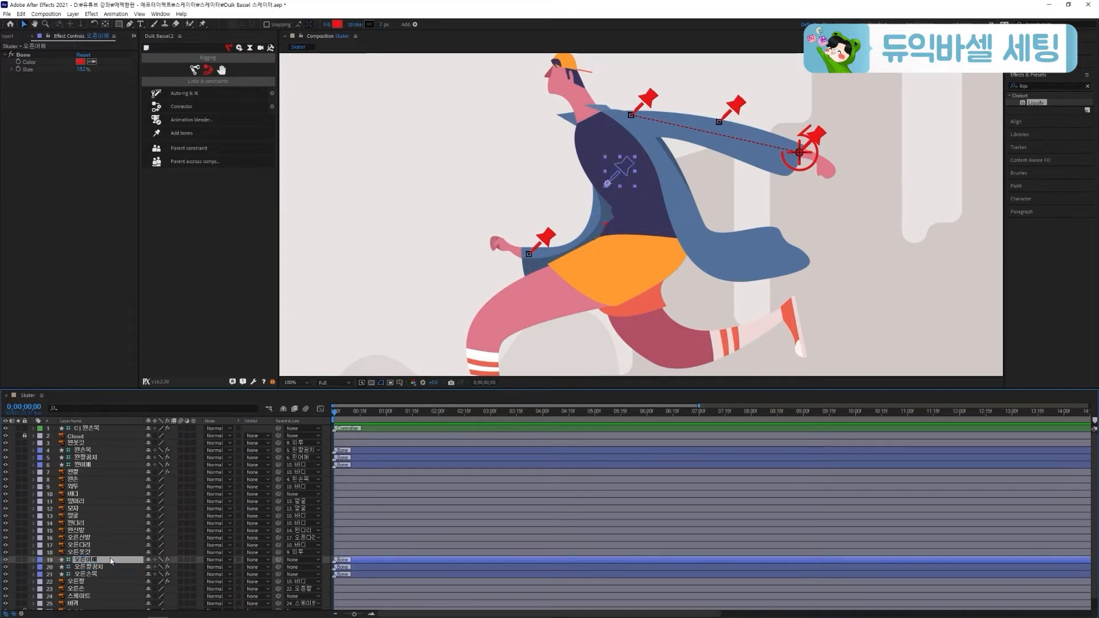
Parent 오른손 to 오른손목, 오른손목 to 오른팔꿈치, 오른팔꿈치 to 오른어깨, and 오른어깨 to 바디
left_click(98, 589)
left_click_drag(278, 589, 114, 575)
left_click(113, 575)
left_click_drag(279, 574, 115, 567)
left_click(115, 567)
left_click_drag(278, 567, 115, 559)
left_click(114, 559)
left_click_drag(278, 559, 87, 498)
Apply Auto-rig & IK to the 오른손목, 오른팔꿈치 and 오른어깨 bones and collapse the new controller layer's properties
left_click(95, 574, "shift")
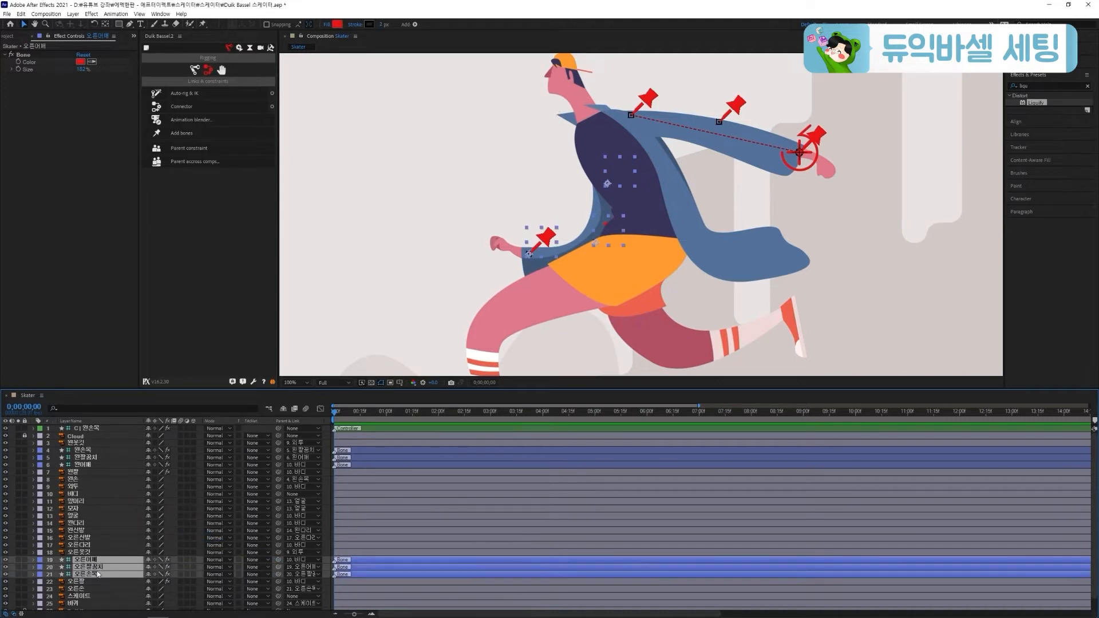
left_click(196, 96)
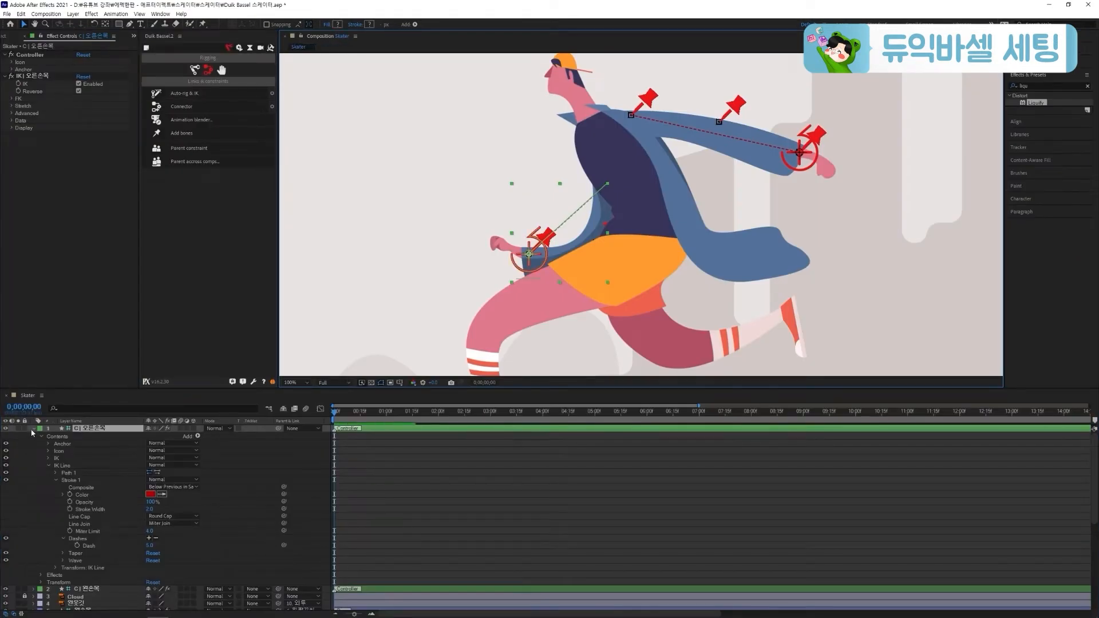
left_click(33, 428)
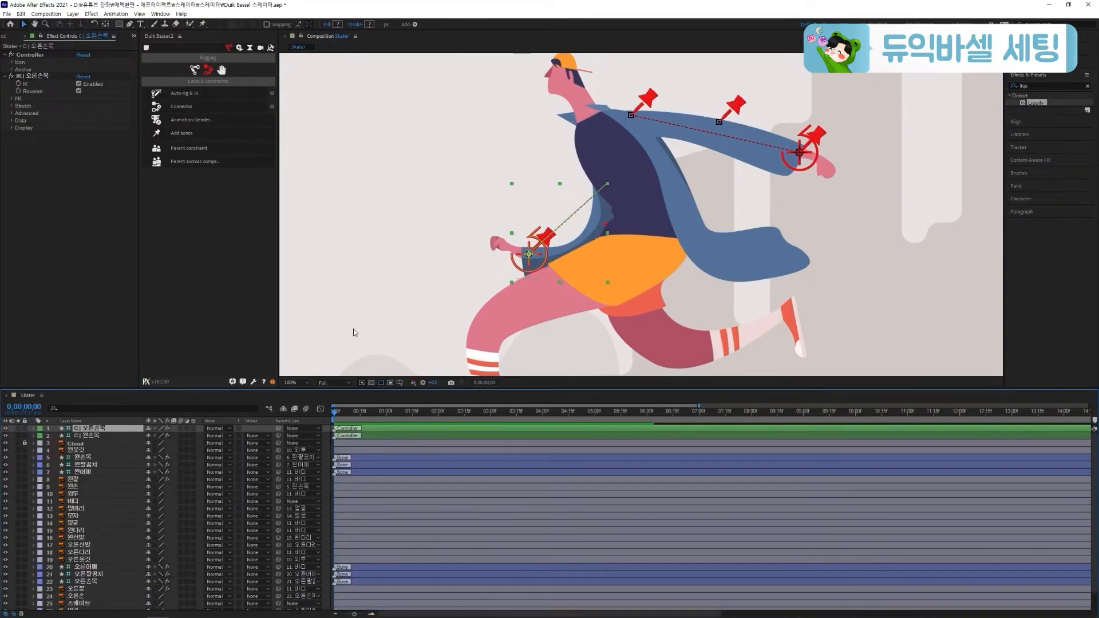
Try moving and rotating the 오른손목 controller to test the arm's IK rig, and undo the changes
mouse_move(533, 256)
left_mouse_down()
mouse_move(512, 252)
mouse_move(518, 272)
mouse_move(535, 265)
left_mouse_up()
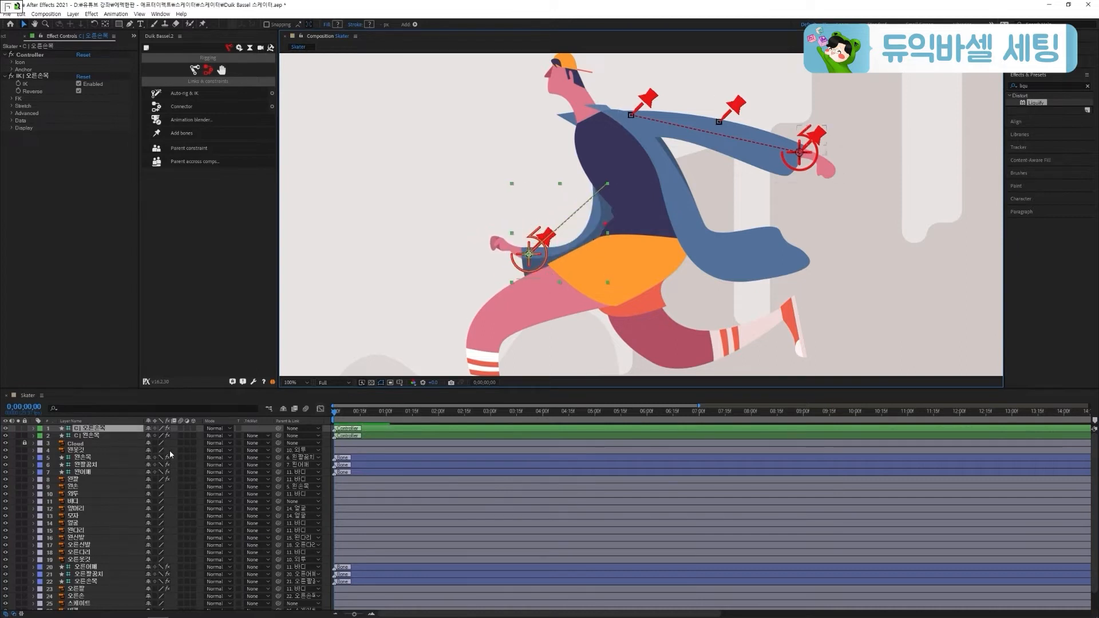
key("r")
left_click_drag(157, 436, 172, 440)
key("ctrl+z")
Save the project and add three puppet pins to the 왼다리 layer at the hip, knee and ankle
key("ctrl+s")
key("h")
left_click_drag(550, 303, 507, 215)
key("v")
scroll(91, 569, "down", 2)
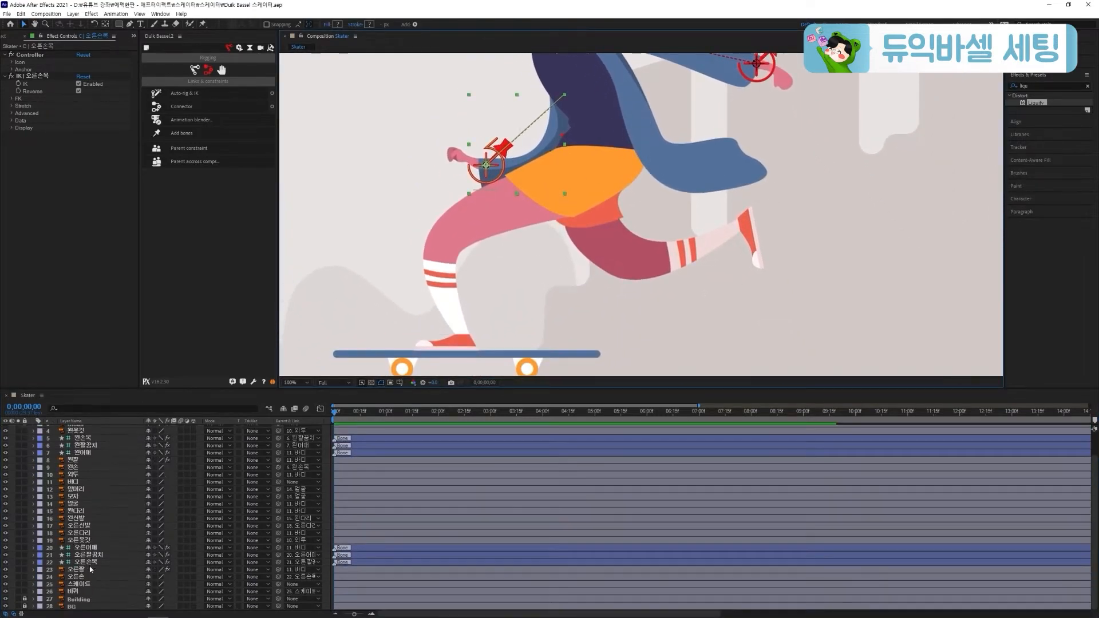
left_click(86, 532)
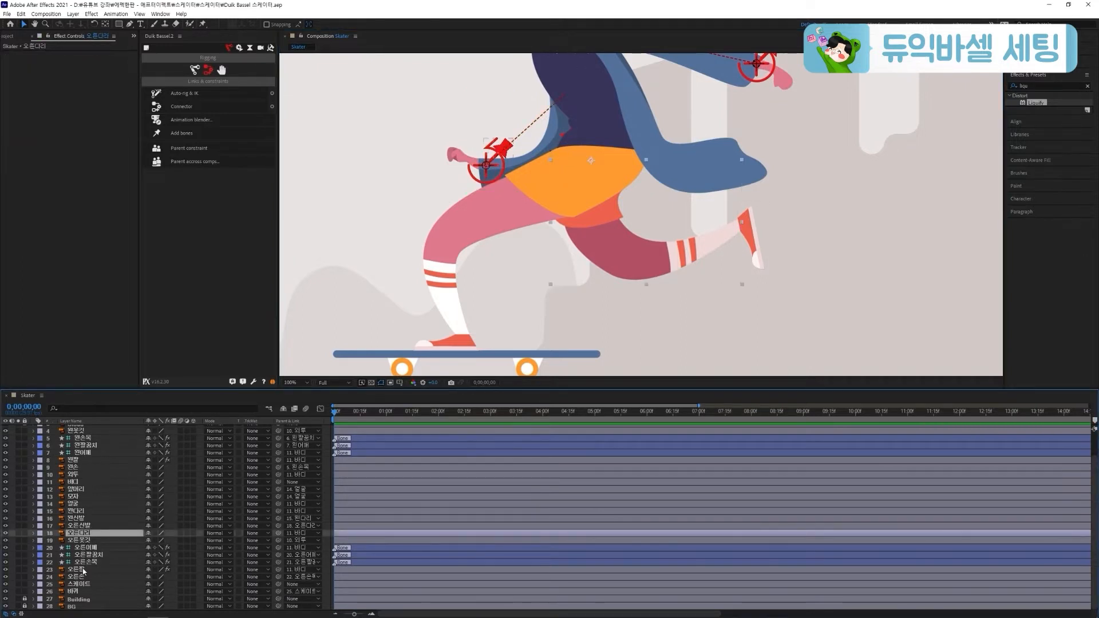
left_click(87, 511)
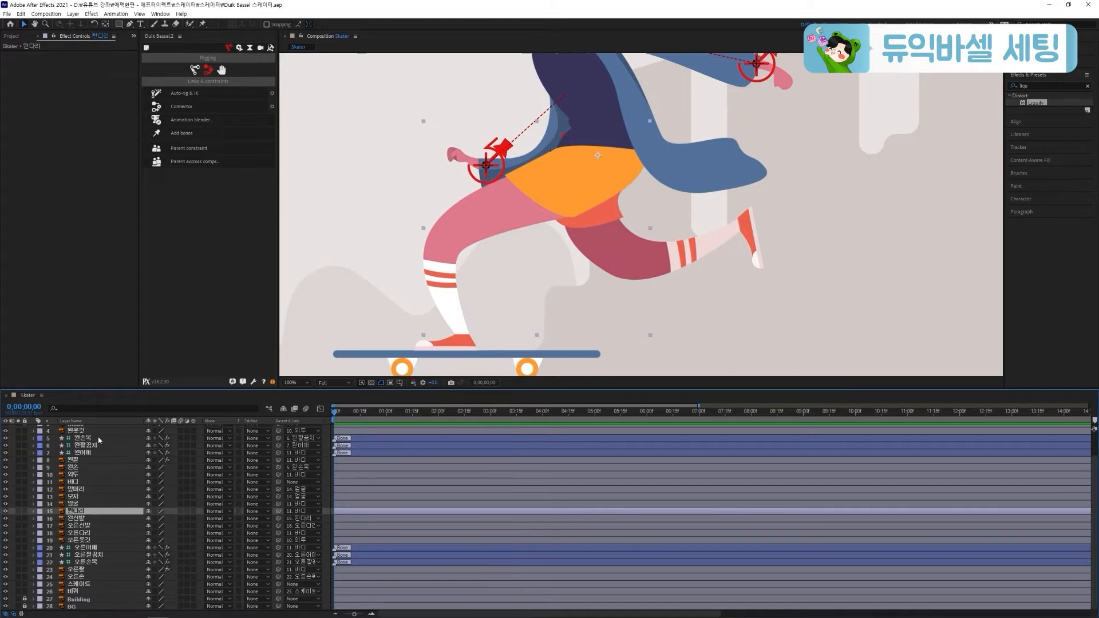
left_click(201, 24)
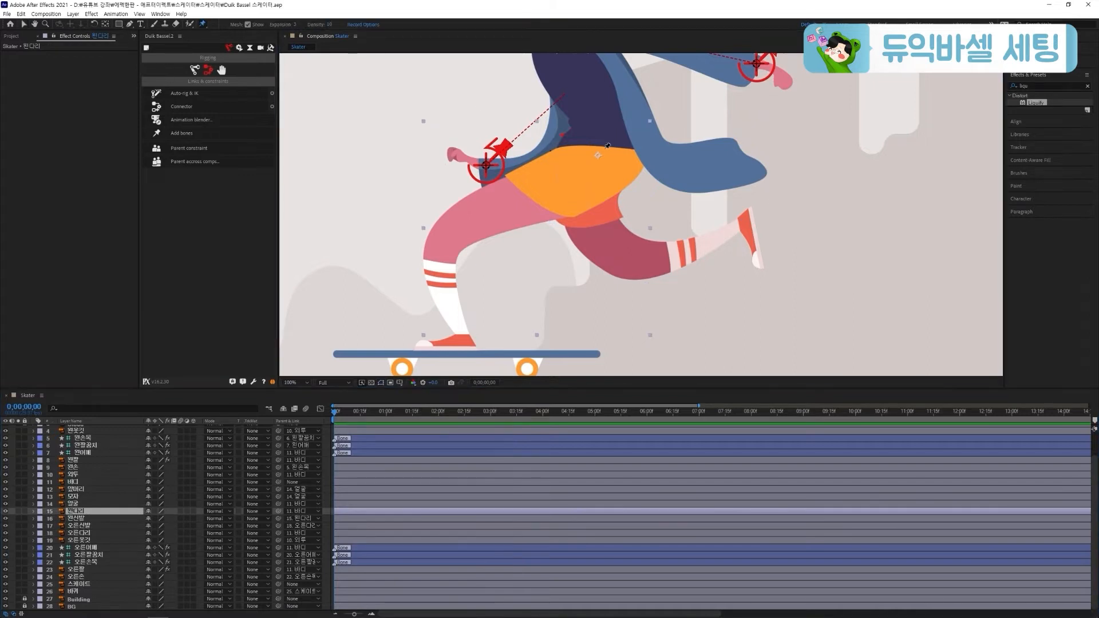
left_click(599, 152)
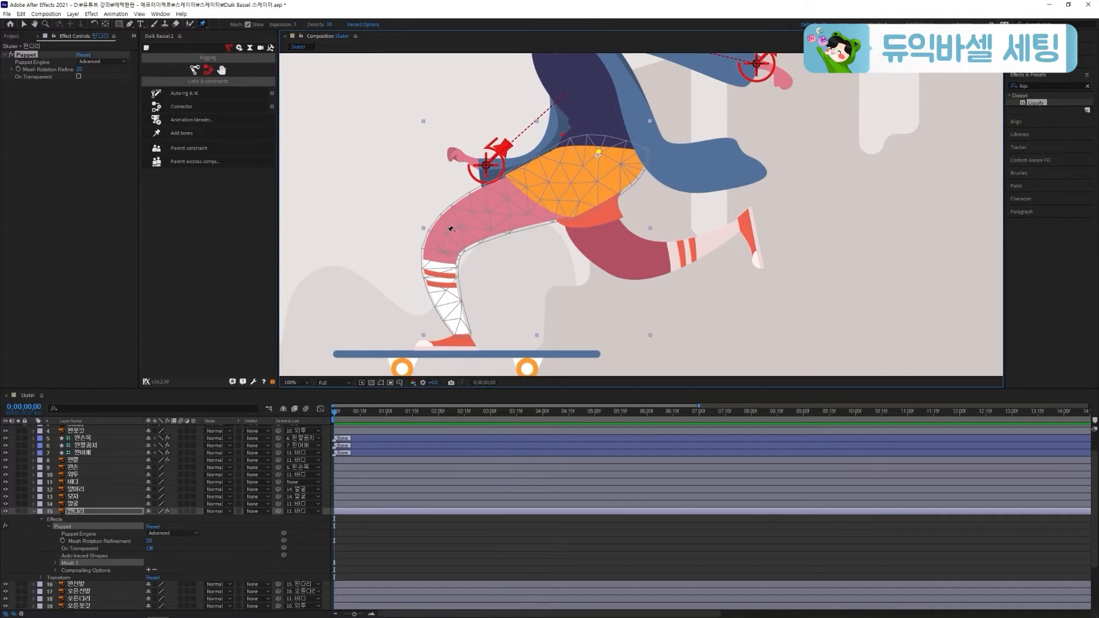
left_click(444, 233)
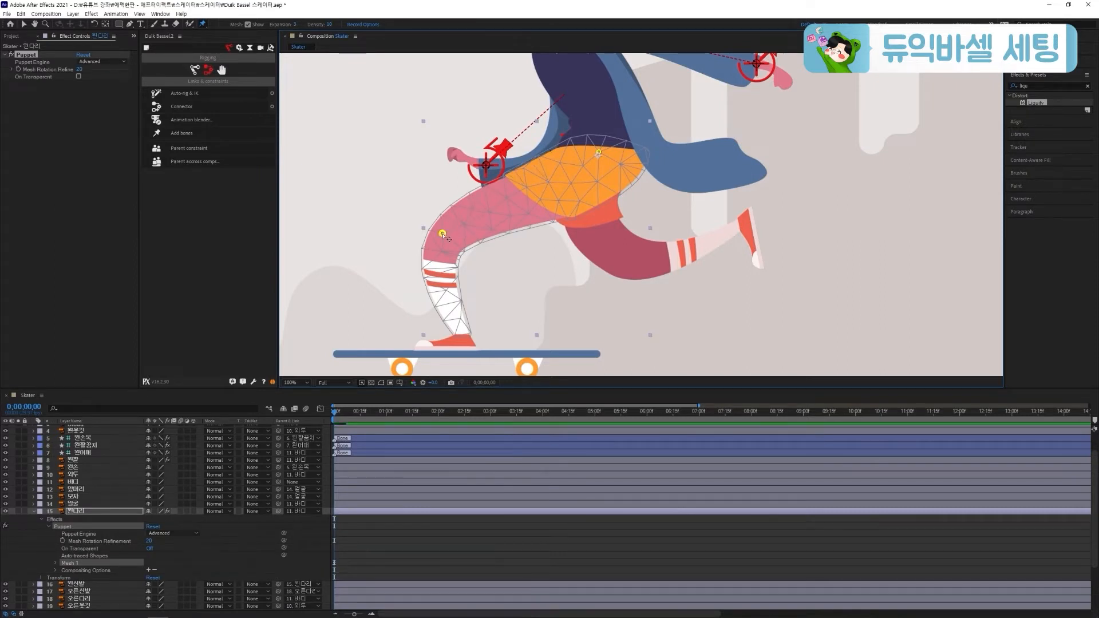
left_click(461, 332)
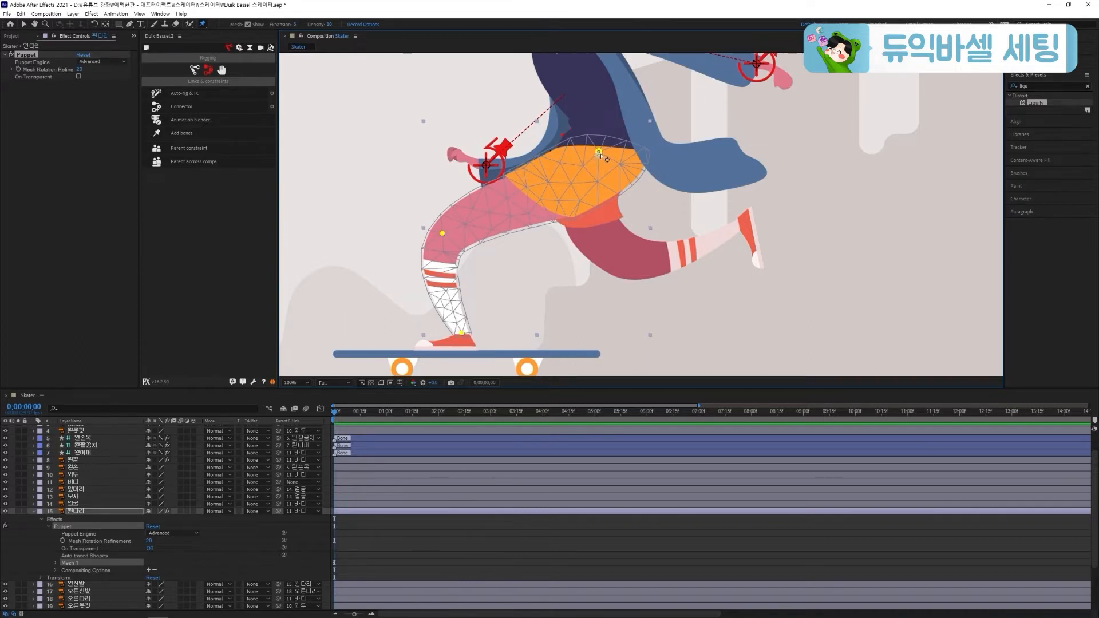
Create Duik bones from the three 왼다리 puppet pins and rename the ankle bone layer (Puppet Pin 3) as 왼발목
left_click(182, 133)
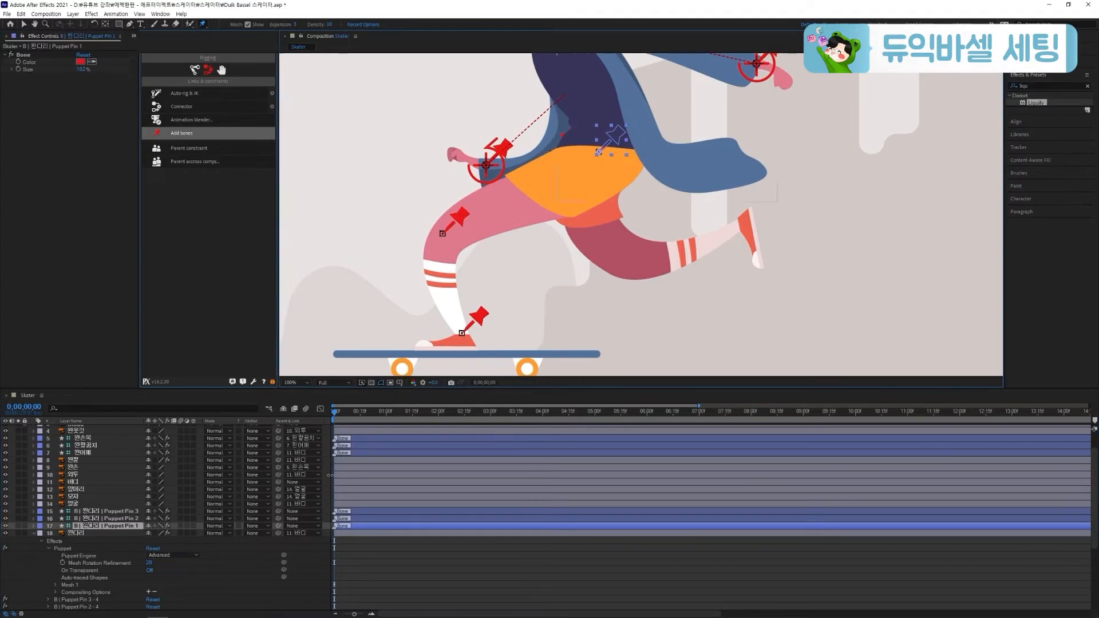
left_click(33, 532)
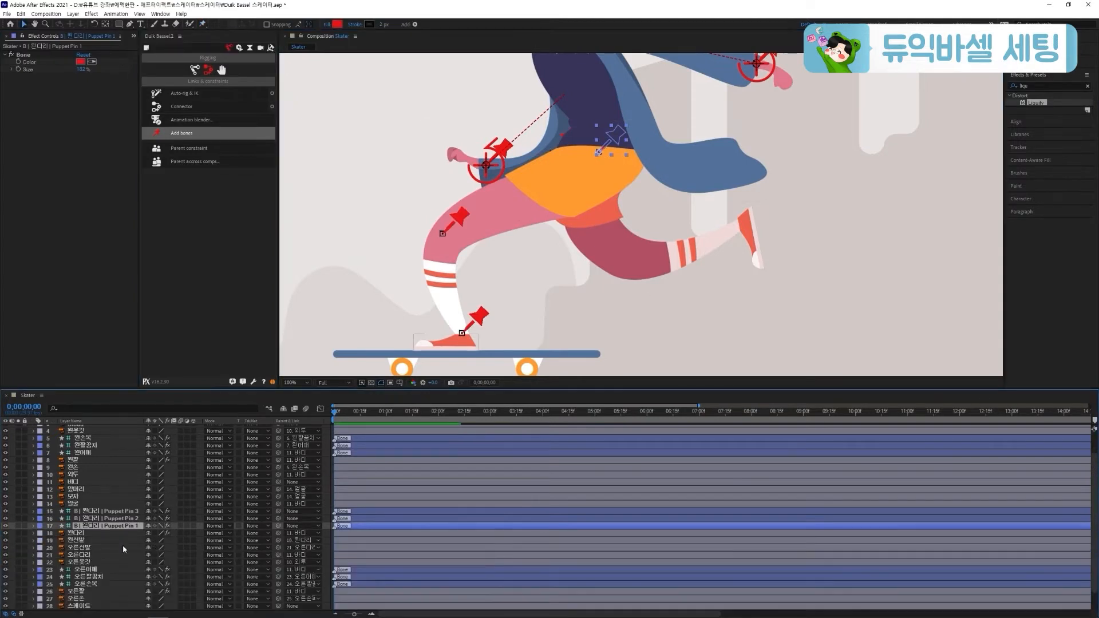
left_click(114, 511)
key("Return")
key("BackSpace")
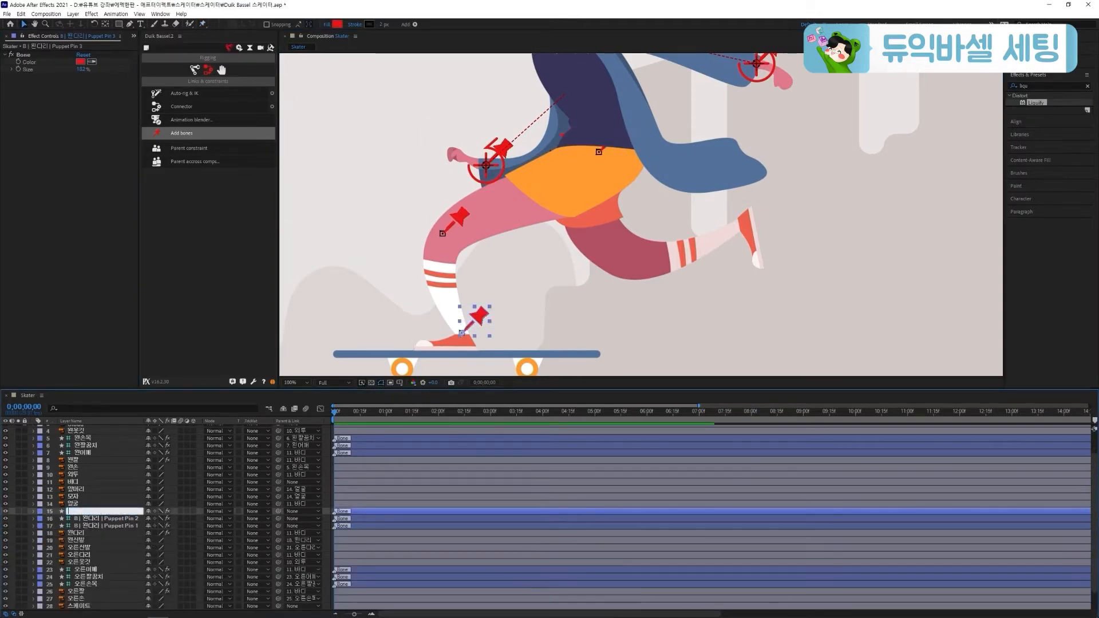
type("왼")
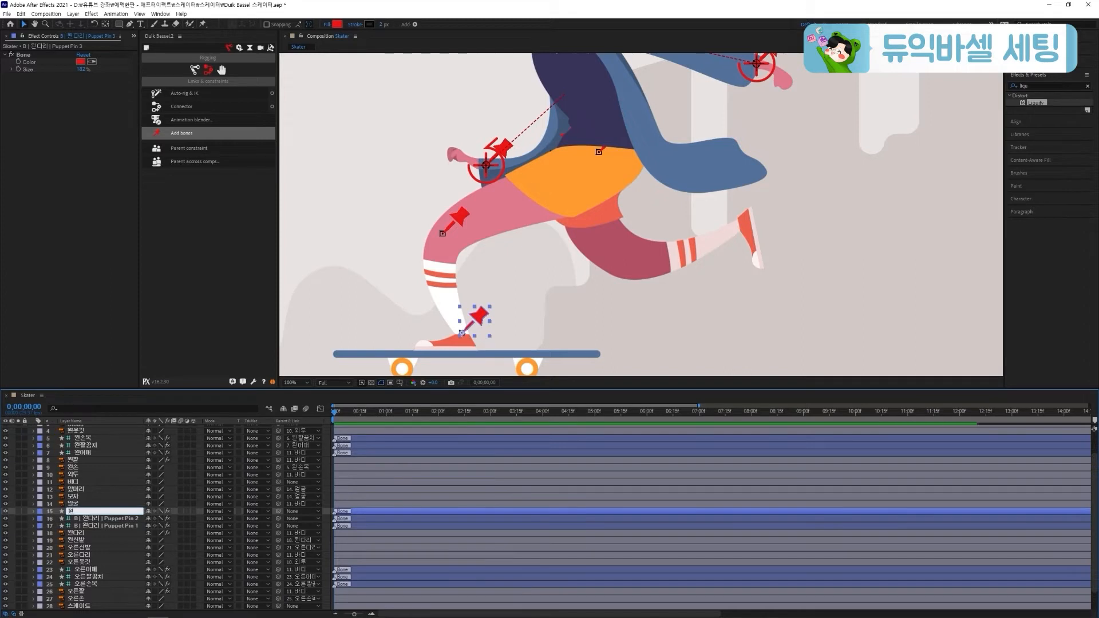
type("발목")
left_click(131, 518)
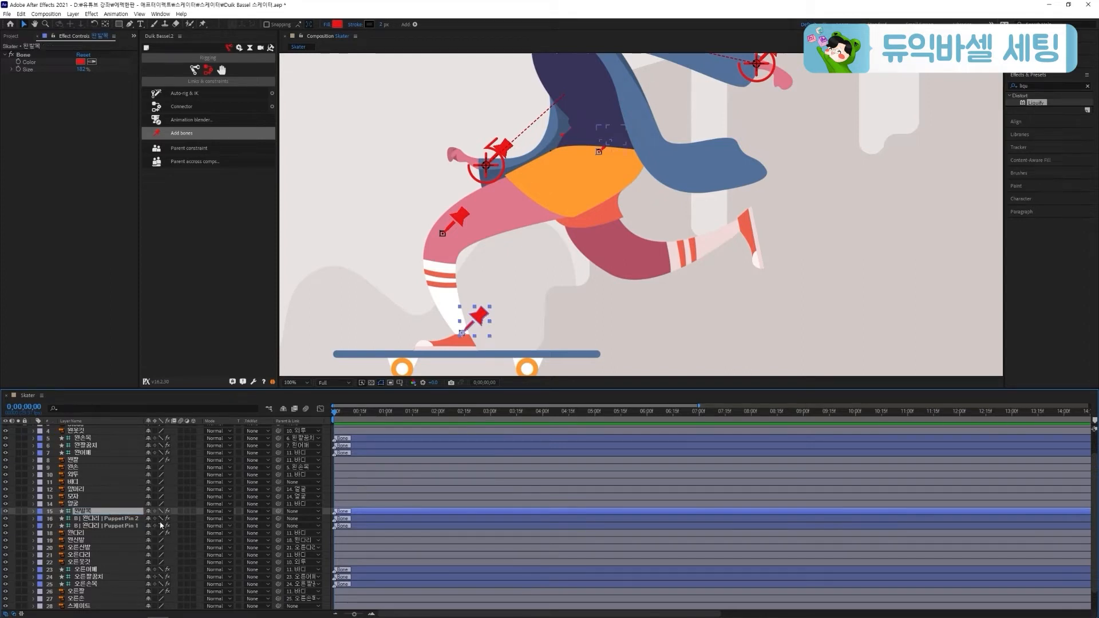
Rename the left leg's knee bone (Puppet Pin 2) as 왼무릎 and hip bone (Puppet Pin 1) as 왼허벅지
key("Return")
type("왼무릎")
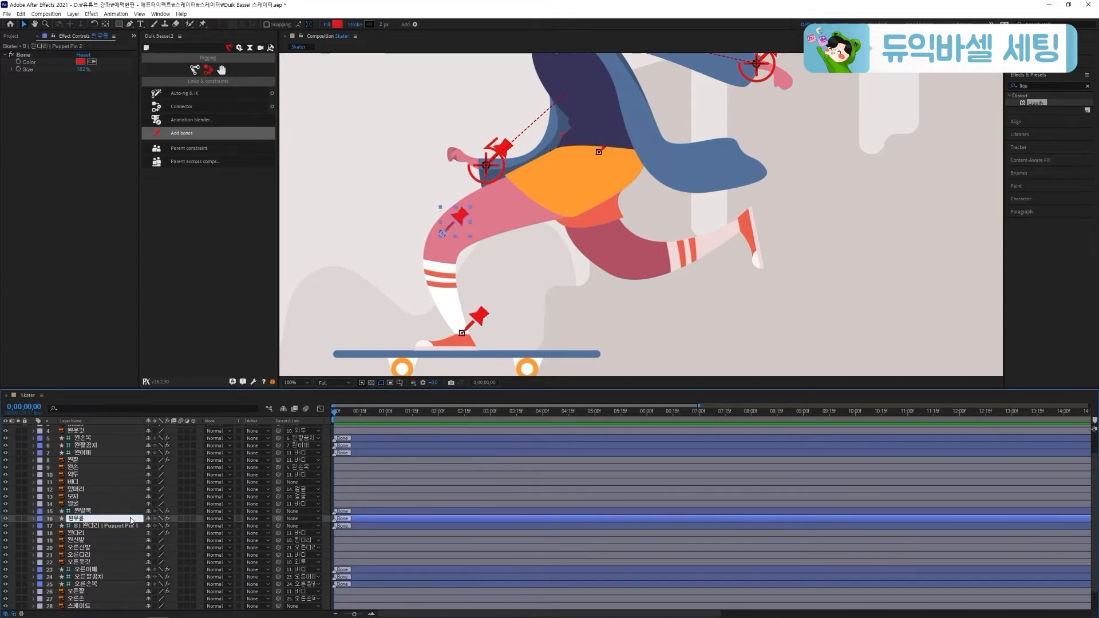
key("Return")
left_click(127, 527)
key("Return")
type("ㅇ")
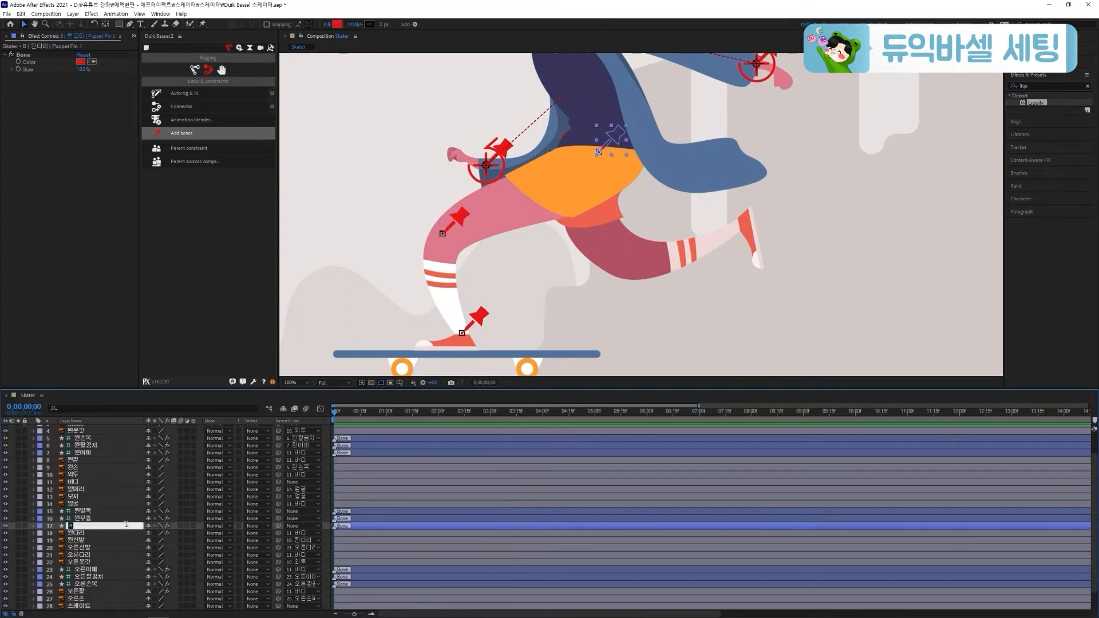
type("허벅지")
key("Return")
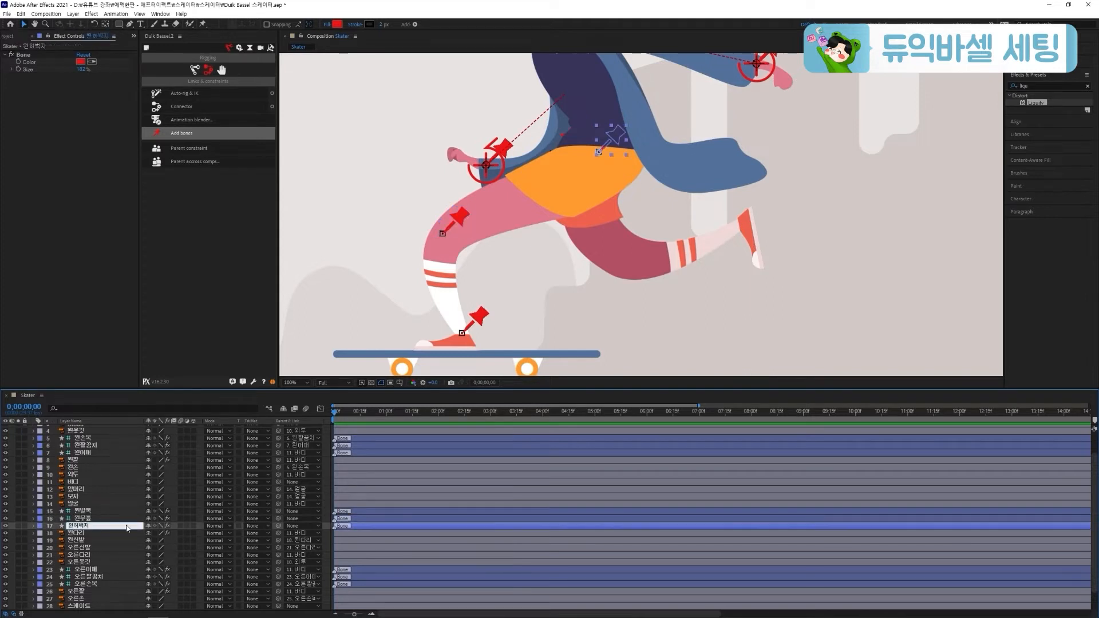
Parent 왼신발 to 왼발목, 왼발목 to 왼무릎, 왼무릎 to 왼허벅지, and 왼허벅지 to 바디
left_click(103, 540)
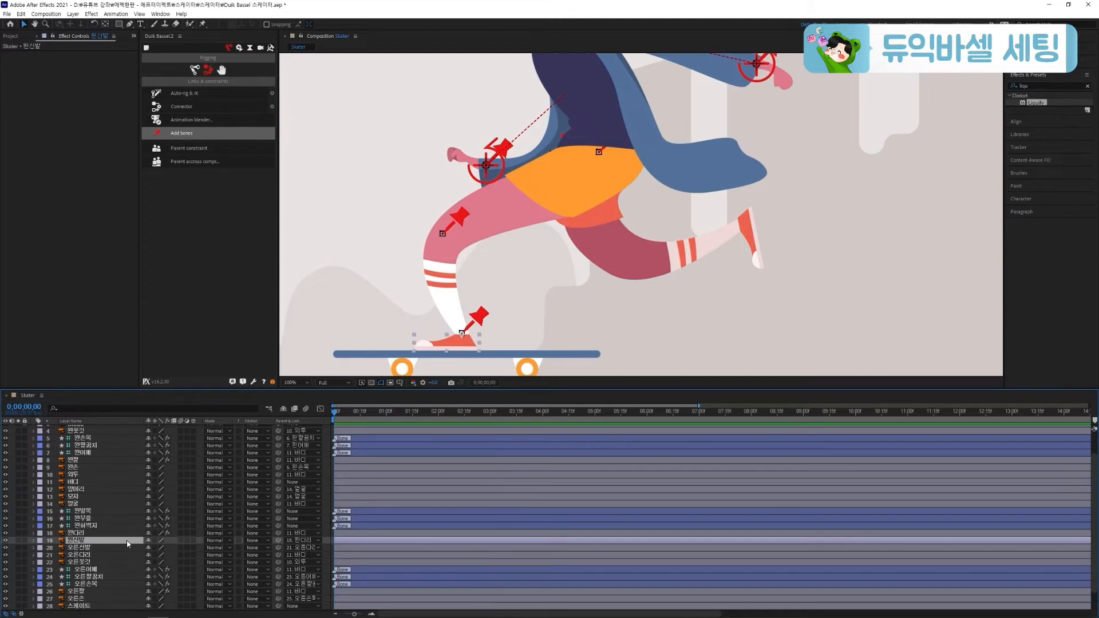
left_click_drag(277, 540, 105, 510)
left_click(104, 510)
left_click_drag(278, 511, 107, 488)
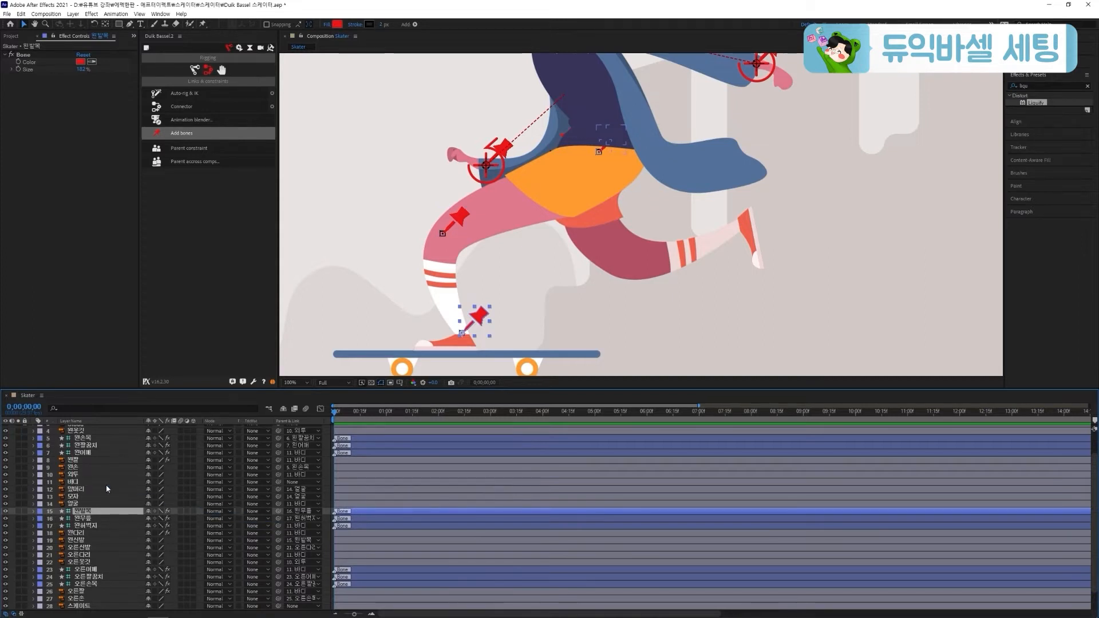
Apply Auto-rig & IK to the 왼발목, 왼무릎 and 왼허벅지 bones and try moving the new ankle controller
left_click(87, 526, "shift")
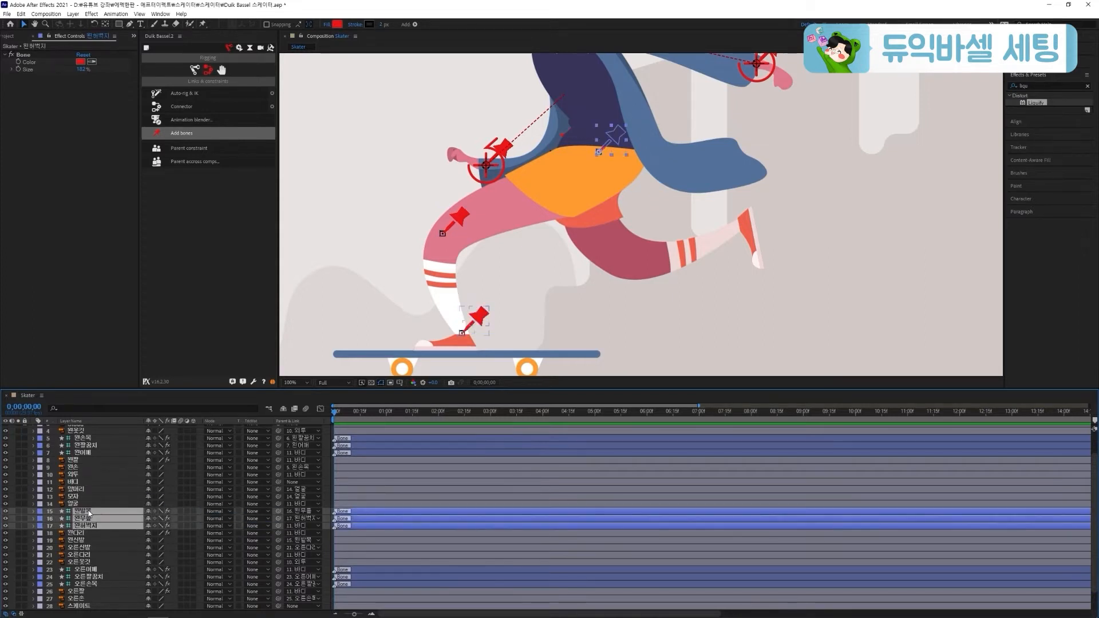
left_click(187, 93)
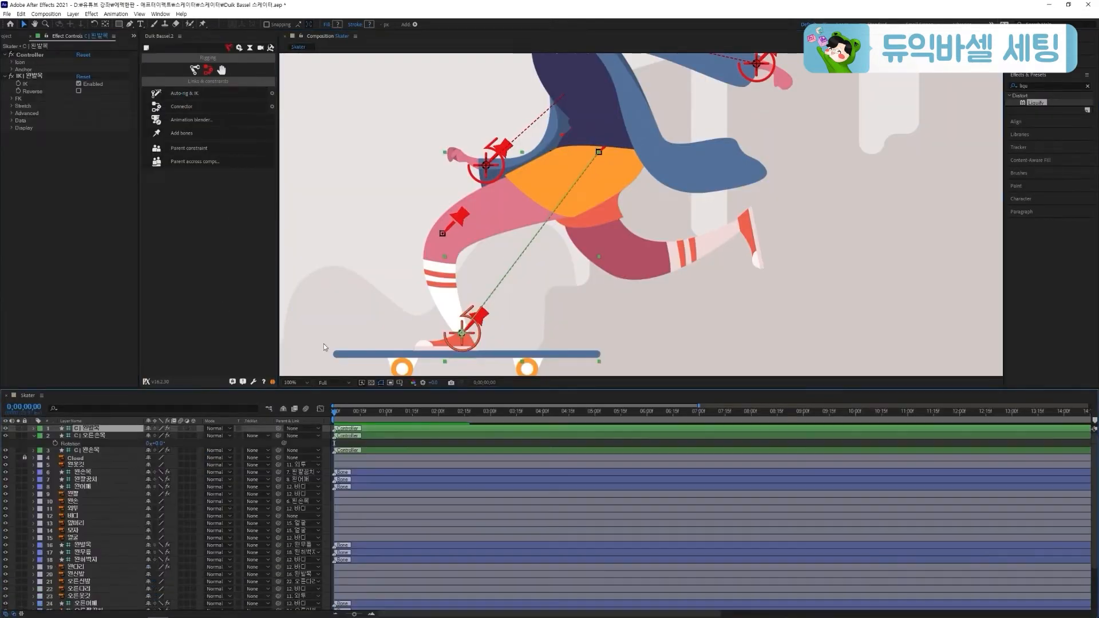
left_click_drag(453, 349, 409, 364)
Add puppet pins to the 오른다리 layer at the ankle, knee and hip, and create Duik bones from them
left_click(736, 228)
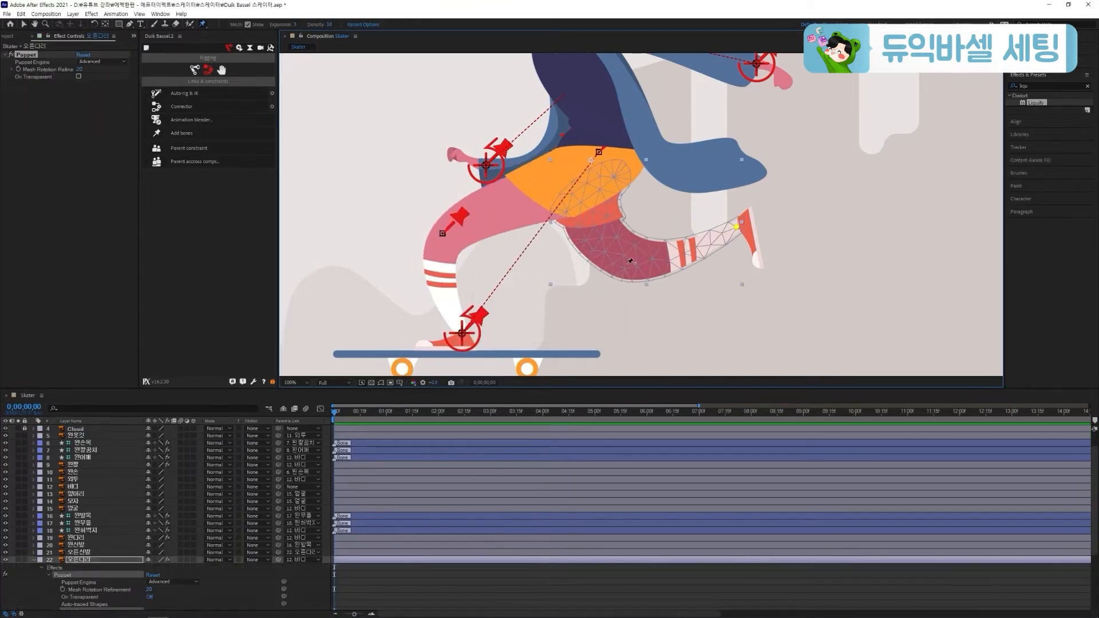
left_click(625, 267)
left_click(622, 170)
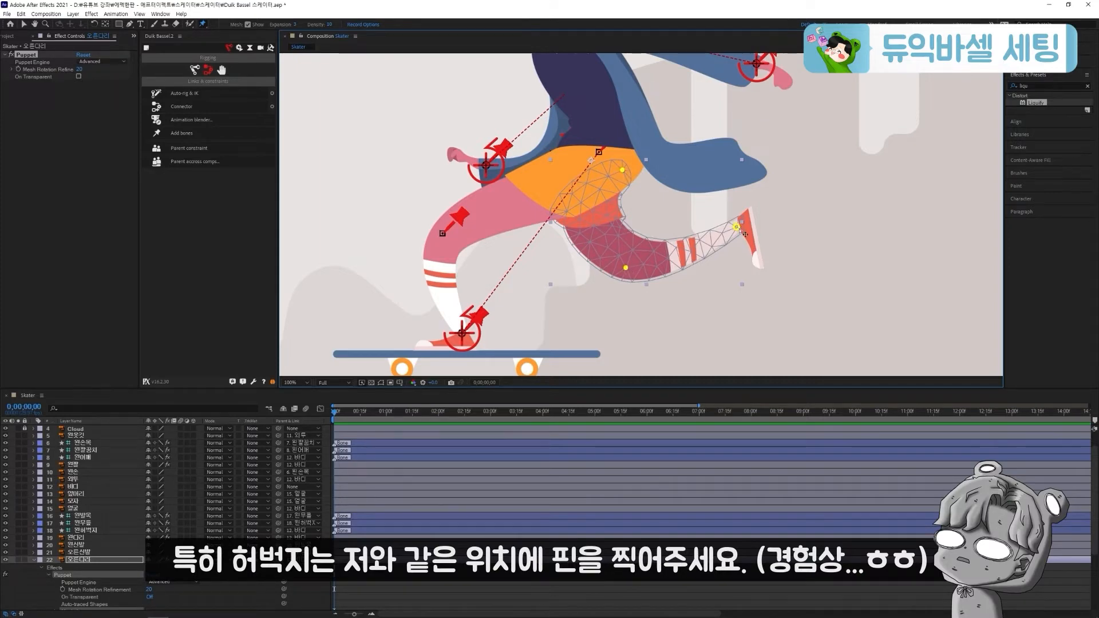
left_click(190, 134)
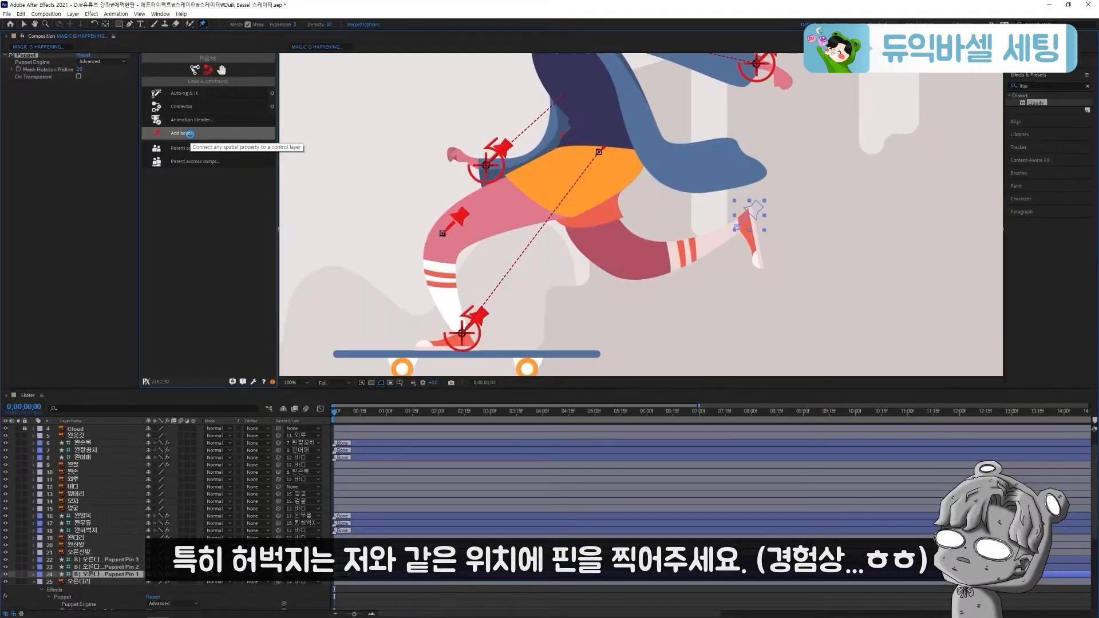
left_click(33, 582)
Rename the 오른다리 bones as 오른발목 for the ankle, 오른무릎 for the knee and 오른허벅지 for the hip
key("Return")
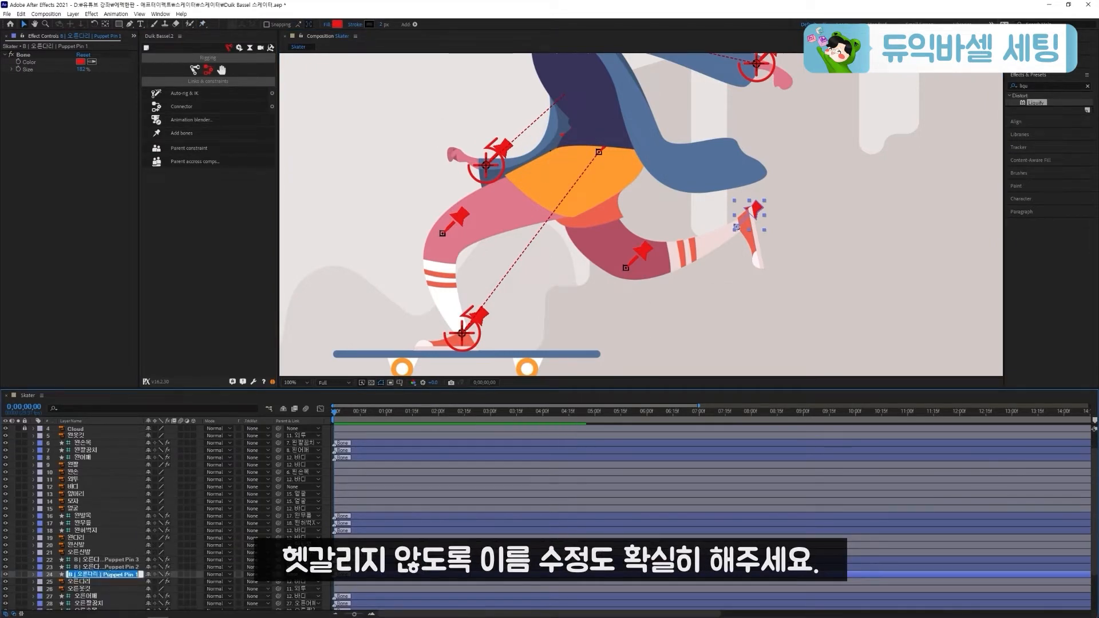
type("오른발목")
key("Return")
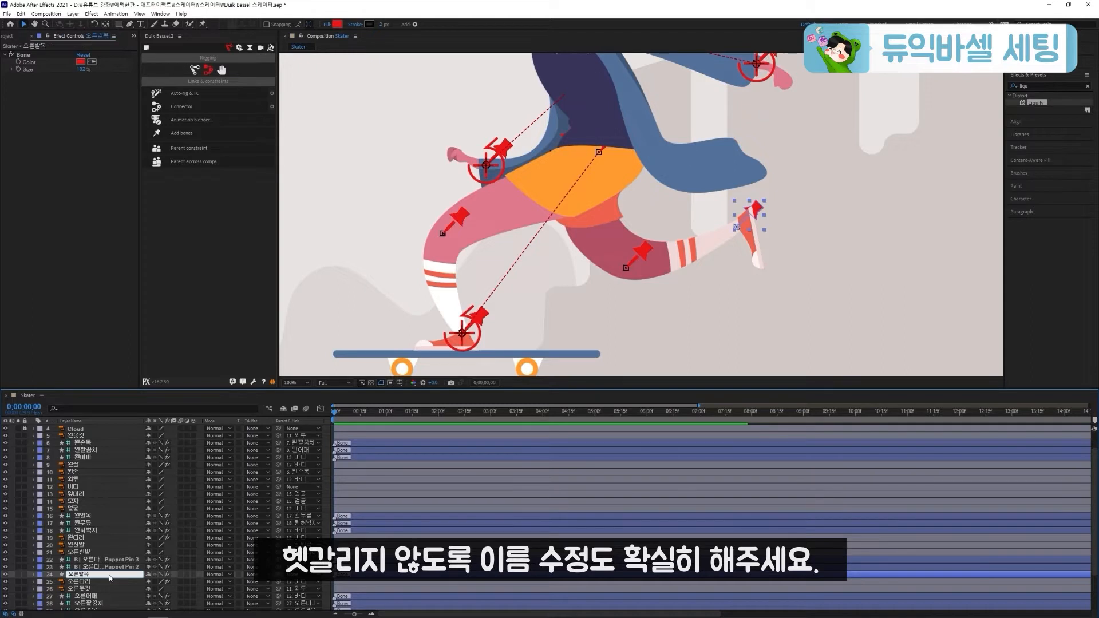
left_click(116, 569)
key("Return")
type("오른무릎")
key("Return")
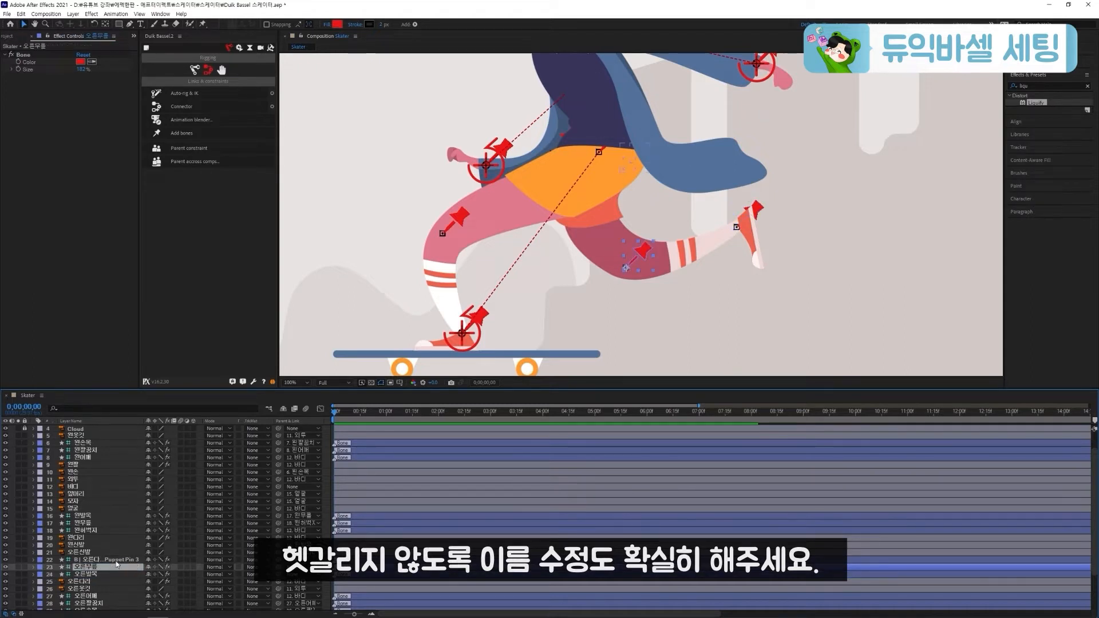
left_click(117, 563)
key("Return")
type("오른")
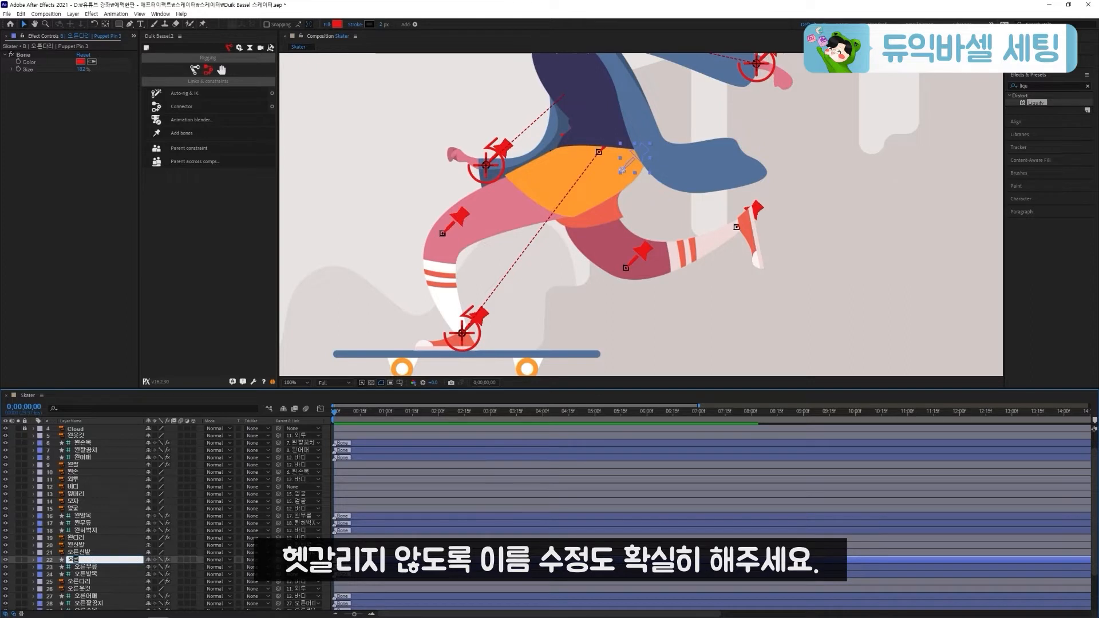
type("허벅지")
key("Return")
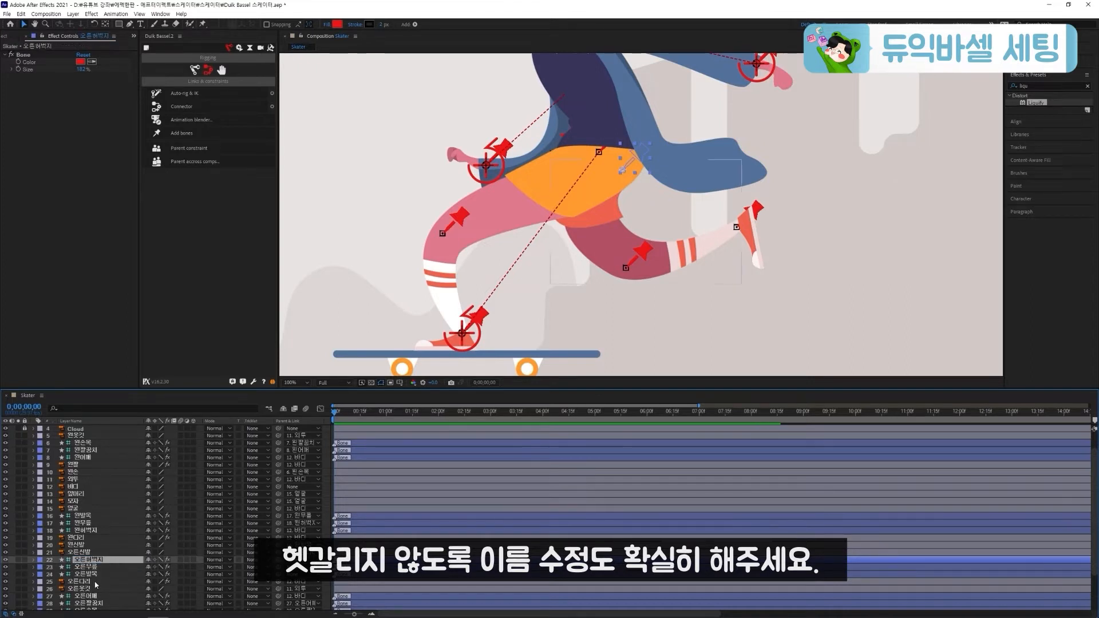
Parent 오른신발 to 오른발목, 오른발목 to 오른무릎, 오른무릎 to 오른허벅지, and 오른허벅지 to 바디
left_click(96, 582)
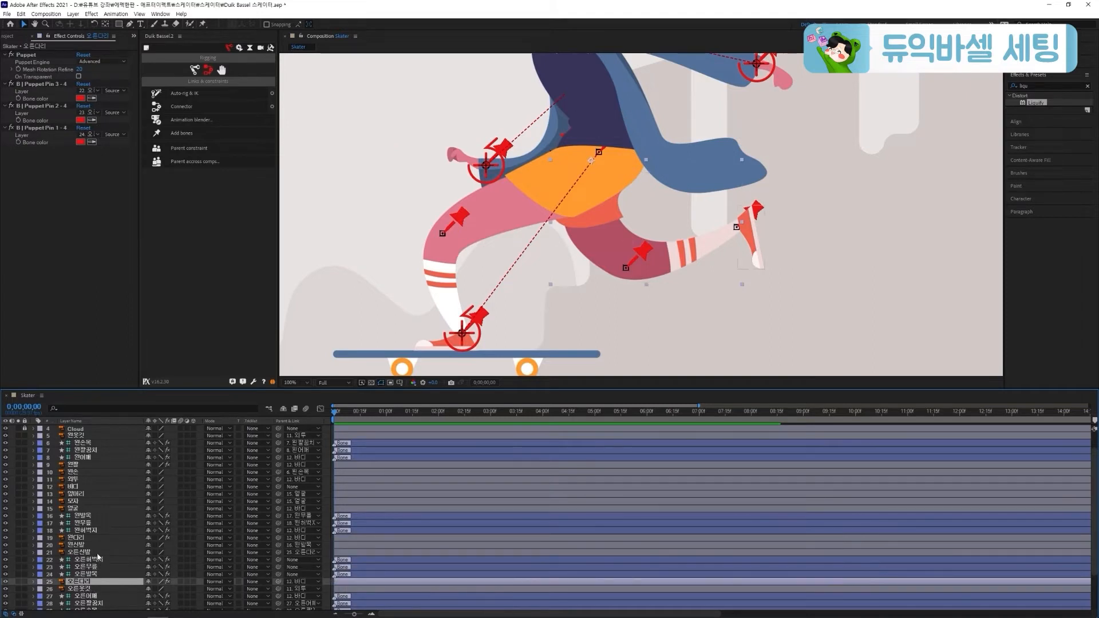
left_click(97, 552)
left_click_drag(277, 553, 116, 576)
left_click(116, 576)
left_click_drag(278, 574, 116, 568)
left_click(116, 567)
left_click_drag(278, 566, 114, 559)
left_click(114, 559)
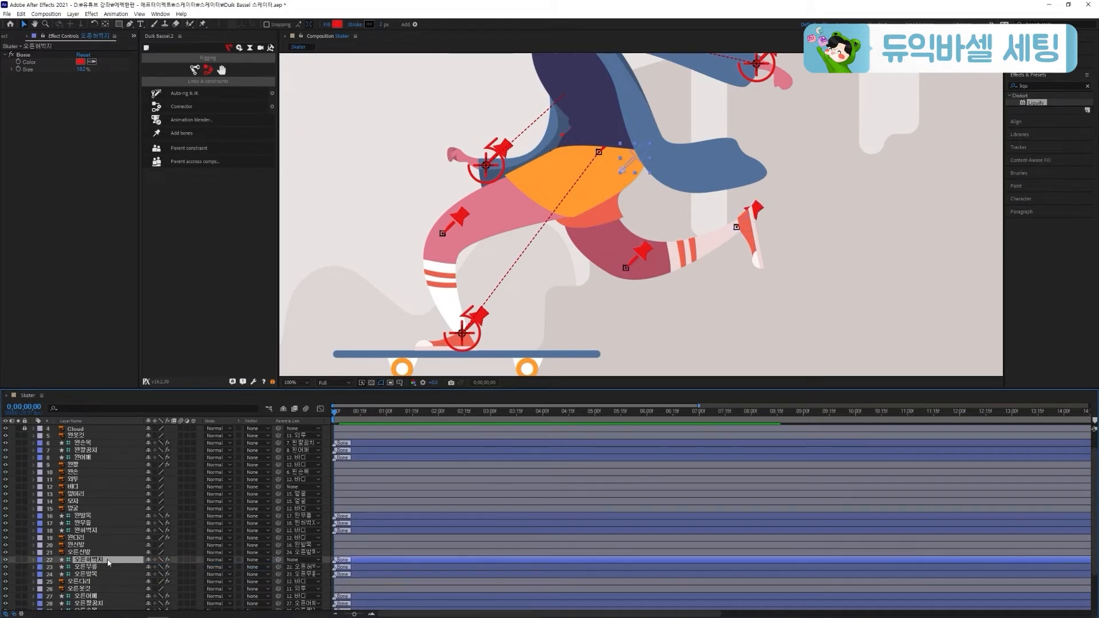
left_click_drag(278, 564, 86, 486)
Apply Auto-rig & IK to the 오른발목, 오른무릎 and 오른허벅지 bones and try moving the new ankle controller
left_click(96, 567)
left_click(94, 574)
left_click(96, 560, "shift")
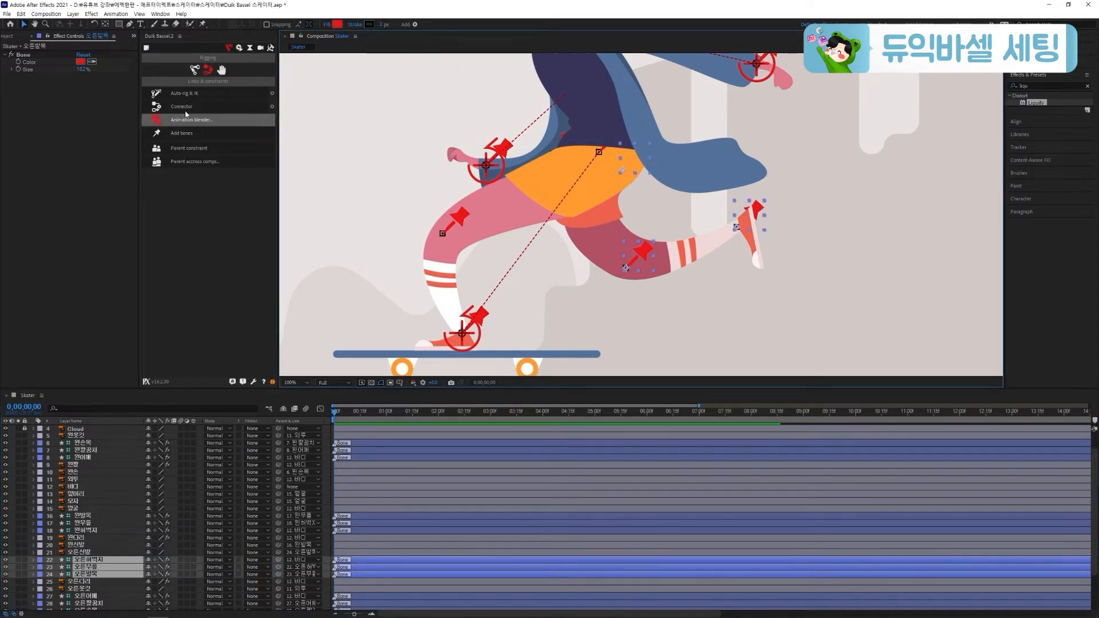
left_click(186, 94)
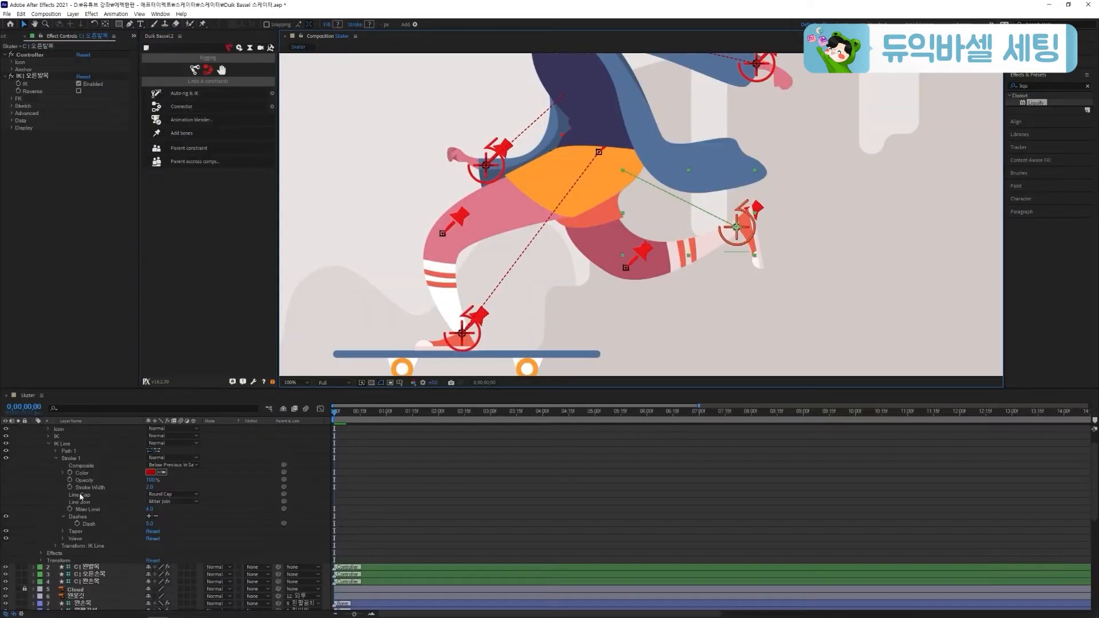
left_click_drag(752, 226, 628, 316)
left_click_drag(643, 316, 645, 312)
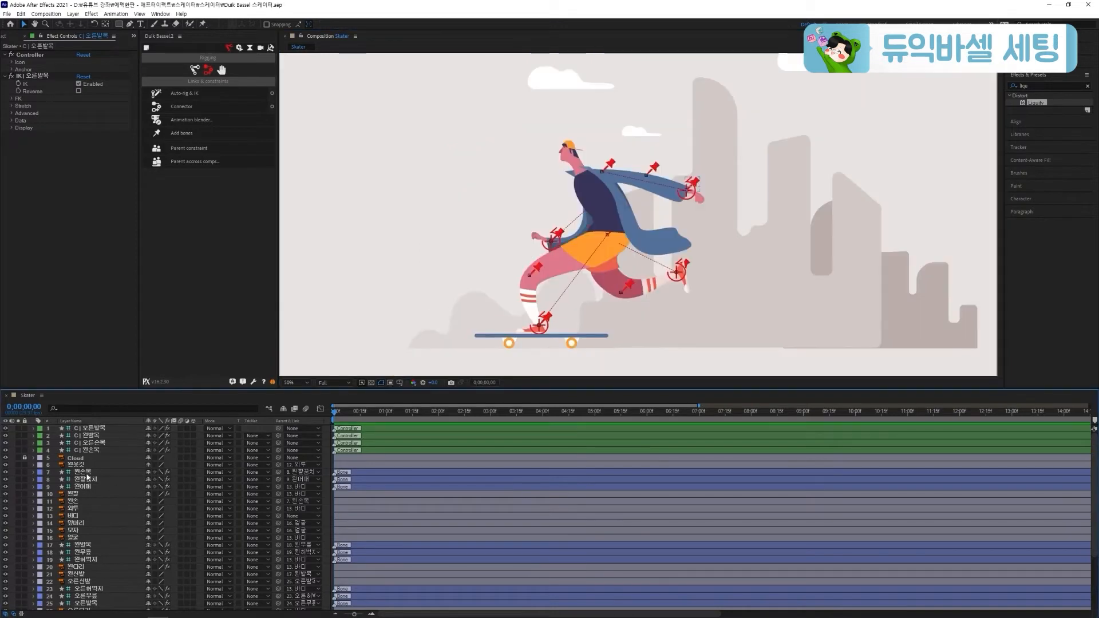
Hide all bone, arm, hand, leg and shoe layers from the timeline as shy layers, and save the project
left_click(86, 472)
left_click(85, 486, "shift")
left_click(83, 501, "shift")
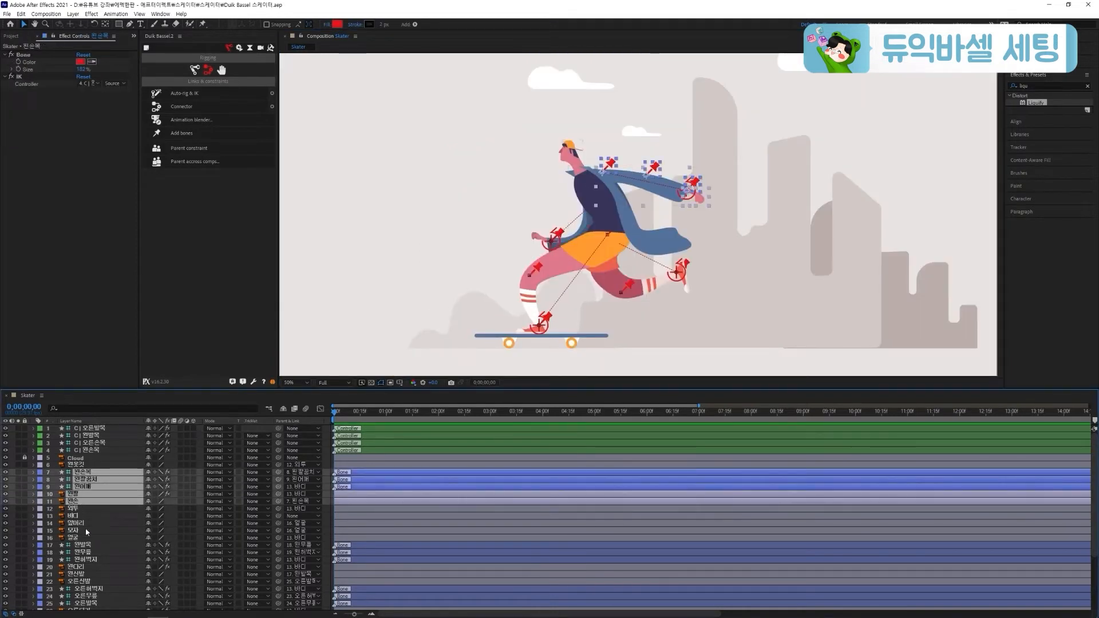
left_click(85, 544, "ctrl")
left_click(85, 552, "ctrl")
left_click(87, 560, "ctrl")
left_click(86, 567, "ctrl")
left_click(86, 574, "ctrl")
scroll(97, 577, "down", 4)
left_click(91, 503, "ctrl")
left_click(95, 511, "ctrl")
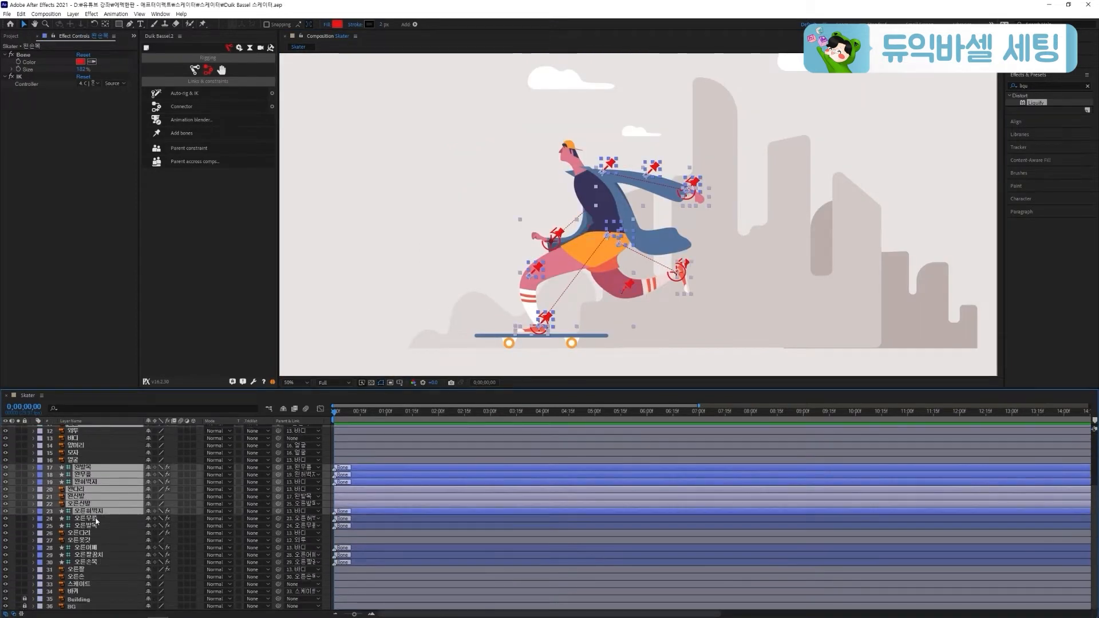
left_click(97, 518, "ctrl")
left_click(97, 525, "ctrl")
left_click(99, 533, "ctrl")
left_click(102, 547, "ctrl")
left_click(105, 555, "ctrl")
left_click(108, 562, "ctrl")
left_click(112, 569, "ctrl")
left_click(114, 576, "ctrl")
left_click(148, 469)
left_click(283, 409)
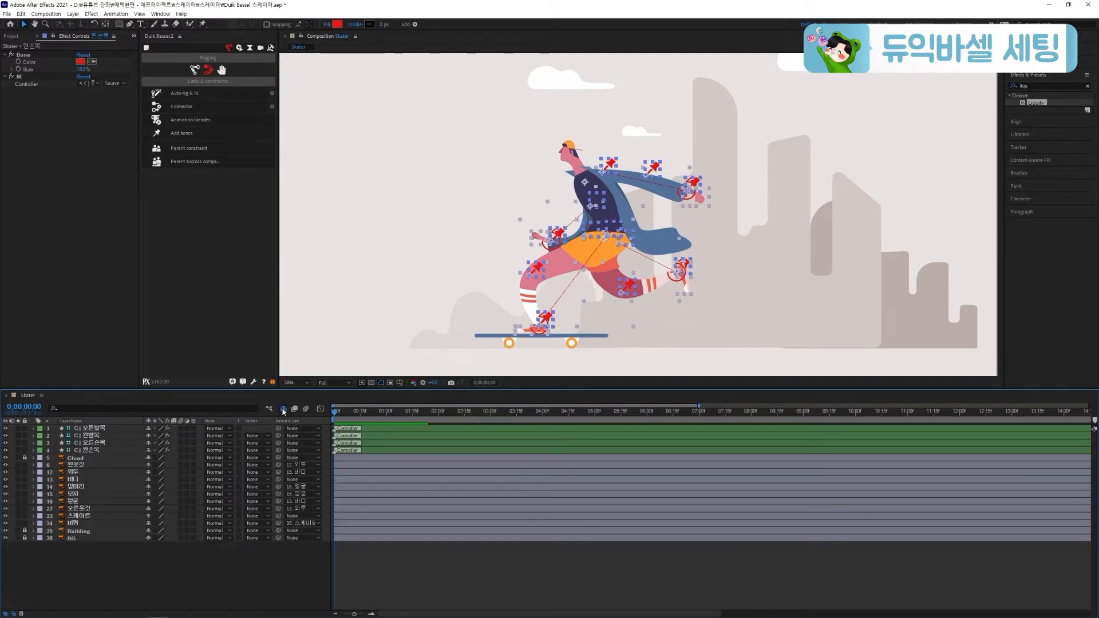
left_click(270, 561)
key("ctrl+s")
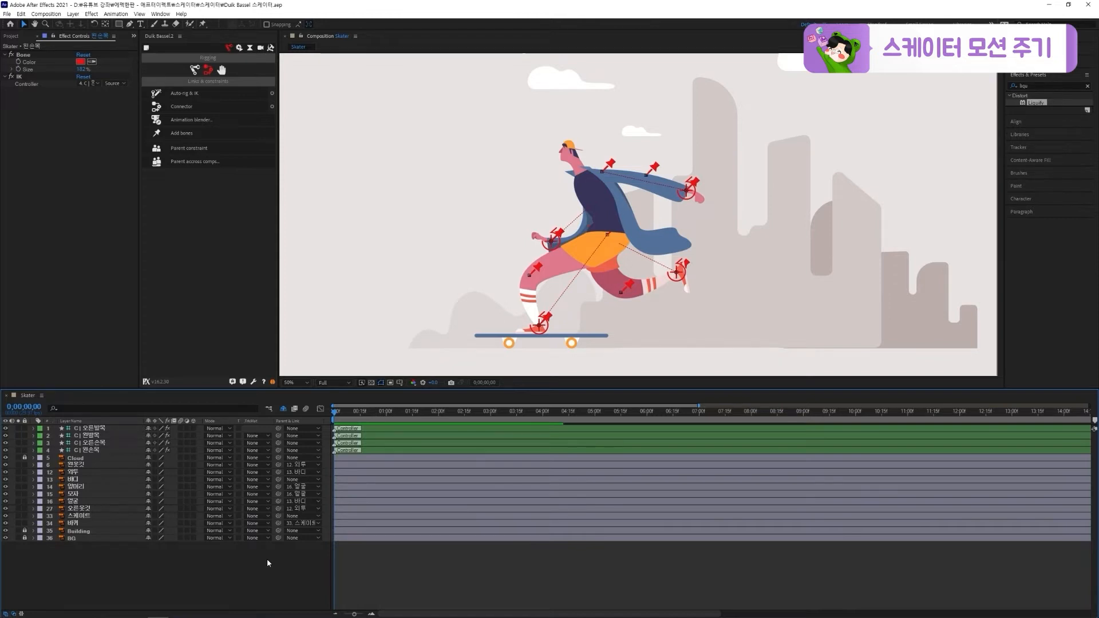
Add Position and Rotation keyframes at 0;00;00;00 to the four wrist and ankle controllers and the 바디 layer
left_click(91, 450)
left_click(96, 432, "shift")
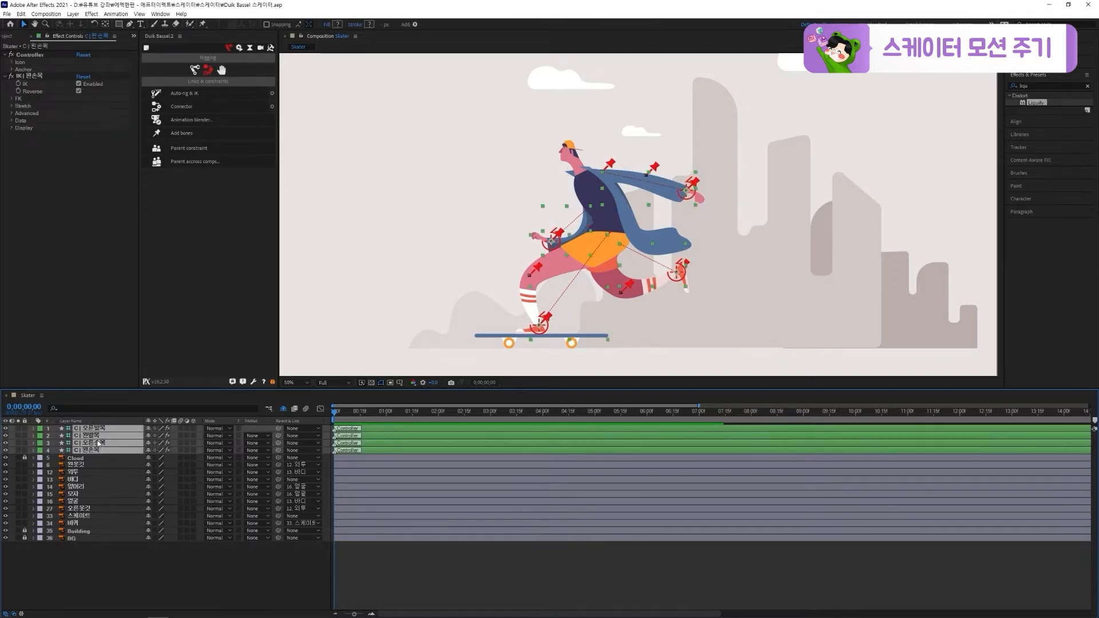
key("alt+shift+p")
key("alt+shift+r")
left_click(74, 508)
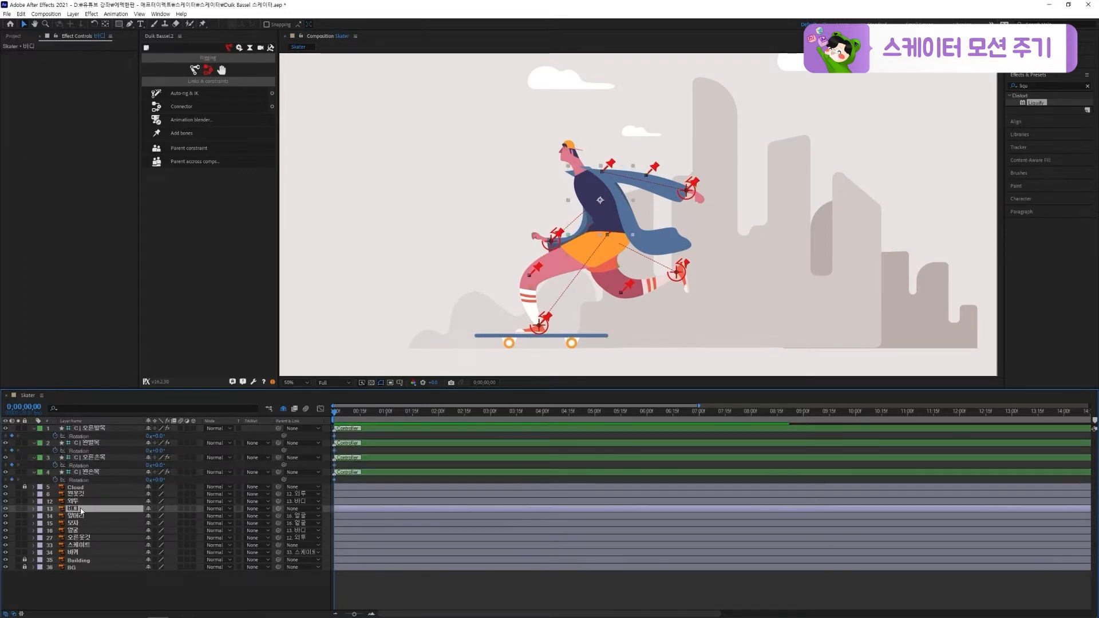
key("alt+shift+p")
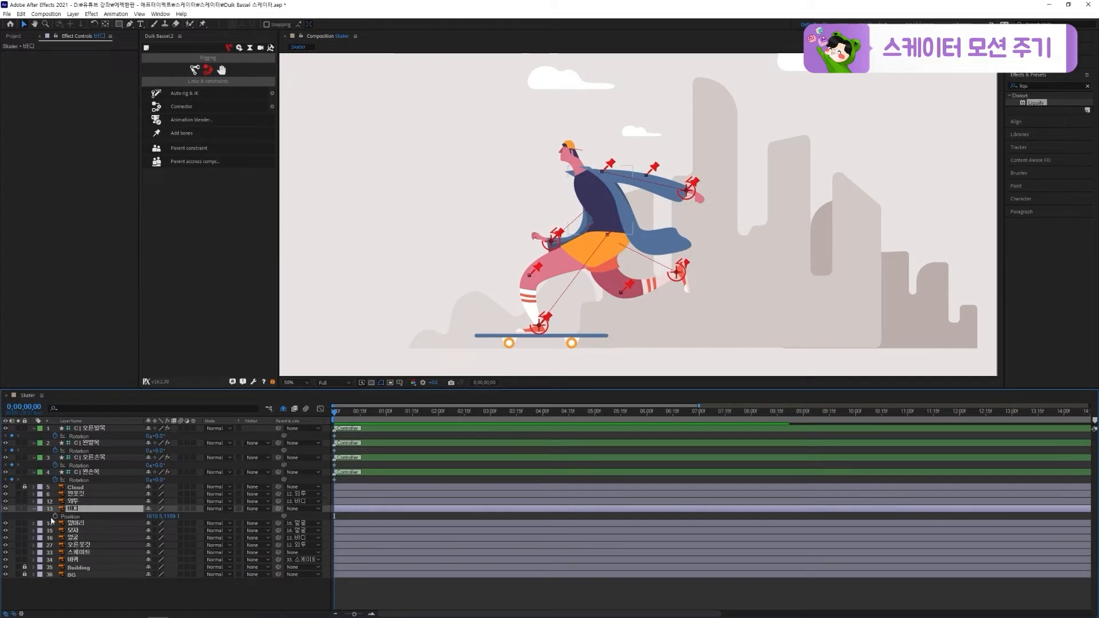
key("alt+shift+r")
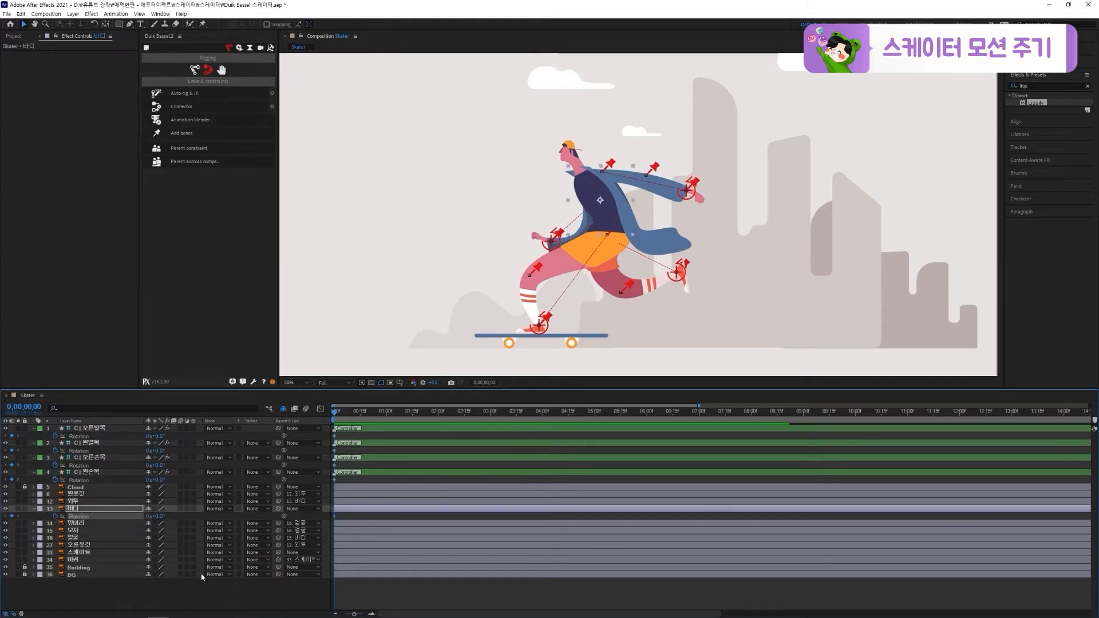
Reveal the keyframed properties of all layers and save the project
left_click(200, 589)
key("u")
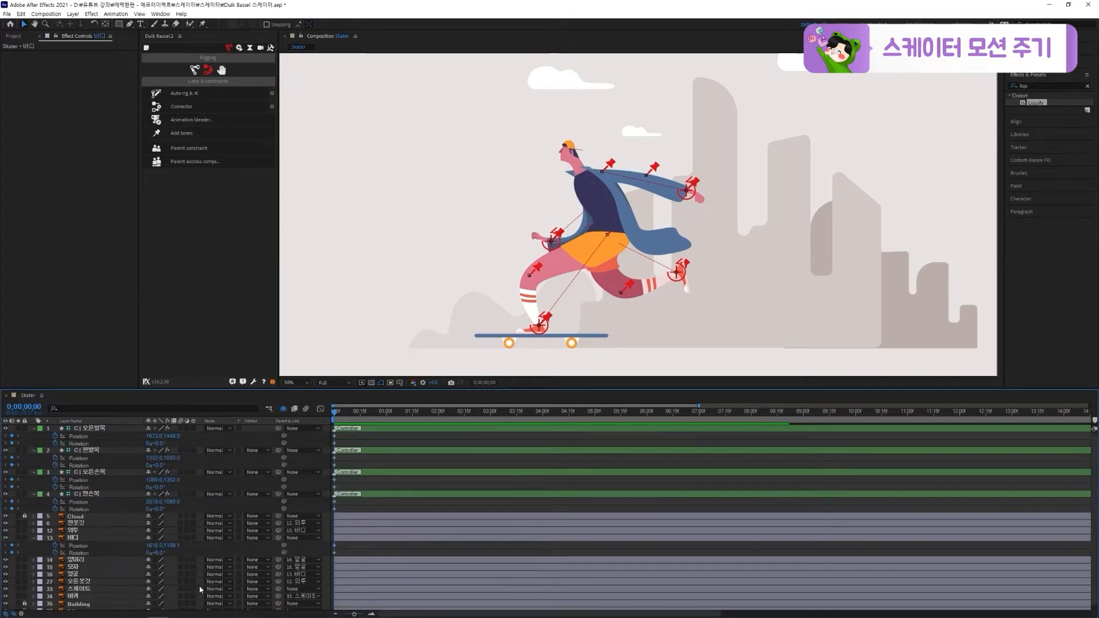
key("ctrl+s")
left_click(682, 472)
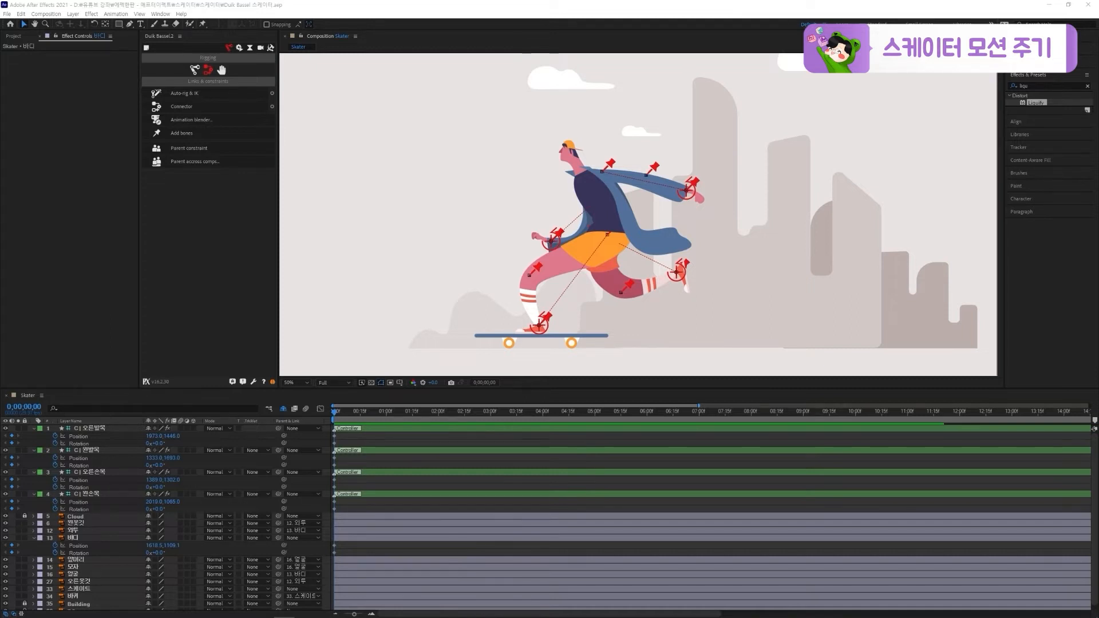
left_click_drag(1098, 40, 609, 93)
Copy the first Position and Rotation keyframes of the four controllers and the 바디 layer to 0;00;01;15
left_click(412, 414)
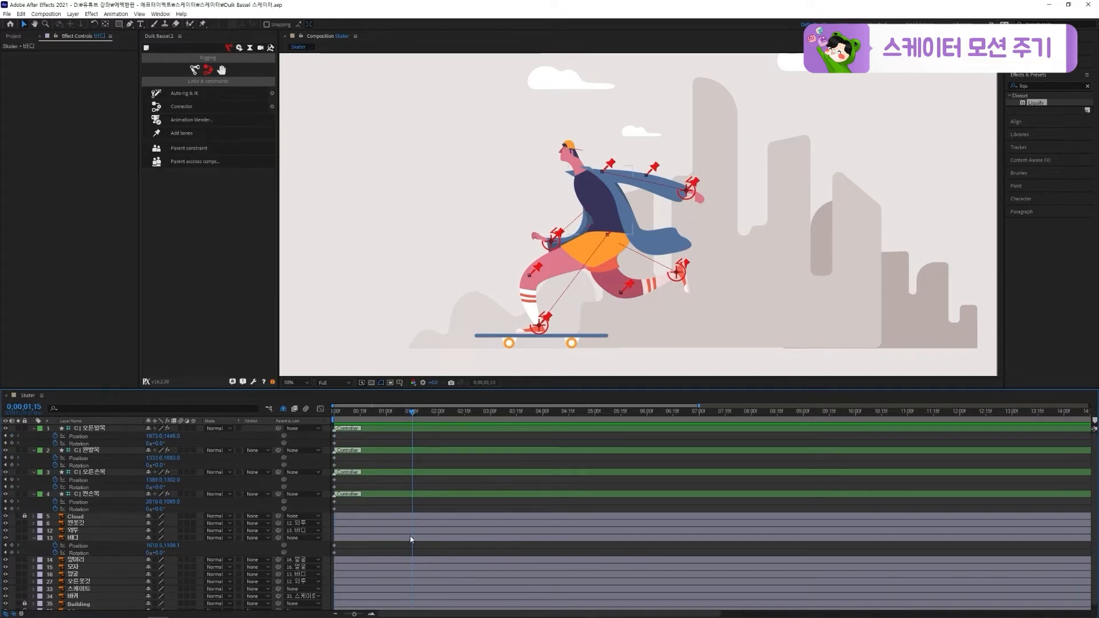
left_click_drag(354, 437, 325, 556)
key("ctrl+c")
key("ctrl+v")
key("ctrl+c")
key("ctrl+v")
key("ctrl+c")
key("ctrl+v")
key("ctrl+c")
key("ctrl+v")
key("ctrl+c")
key("ctrl+v")
Set the 바디 layer's Rotation to 15° at 0;00;02;15
left_click(336, 411)
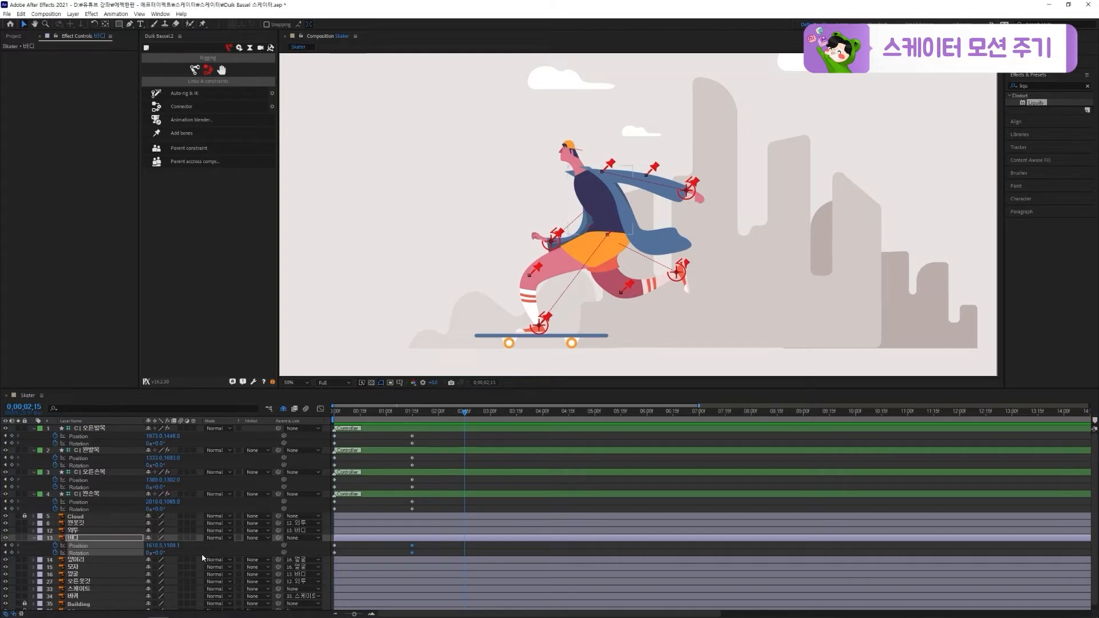
left_click(202, 556)
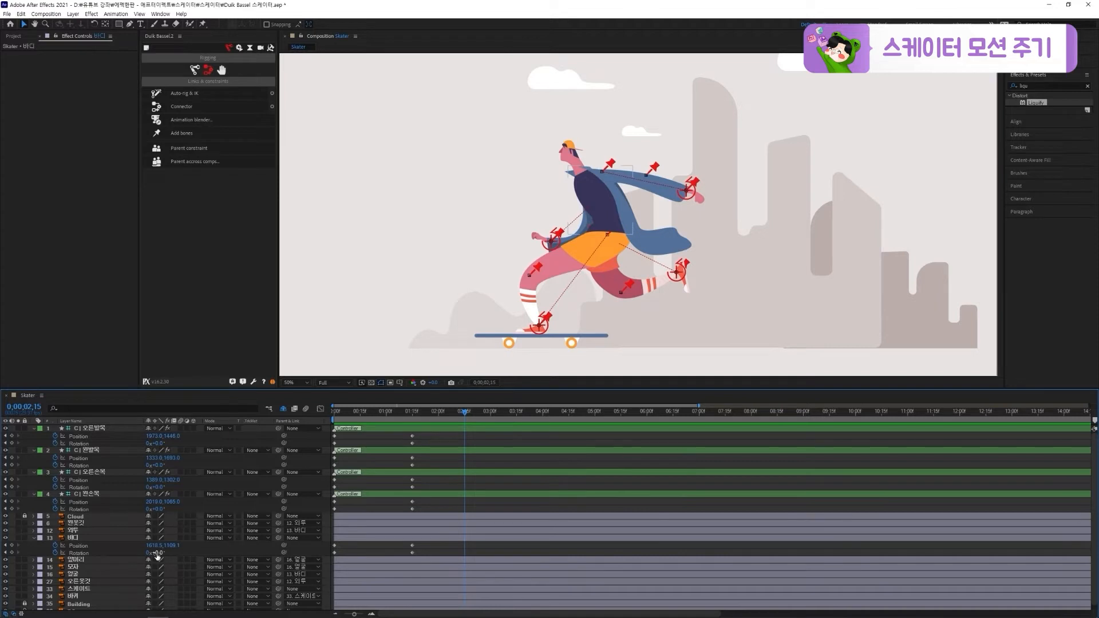
left_click_drag(157, 555, 165, 555)
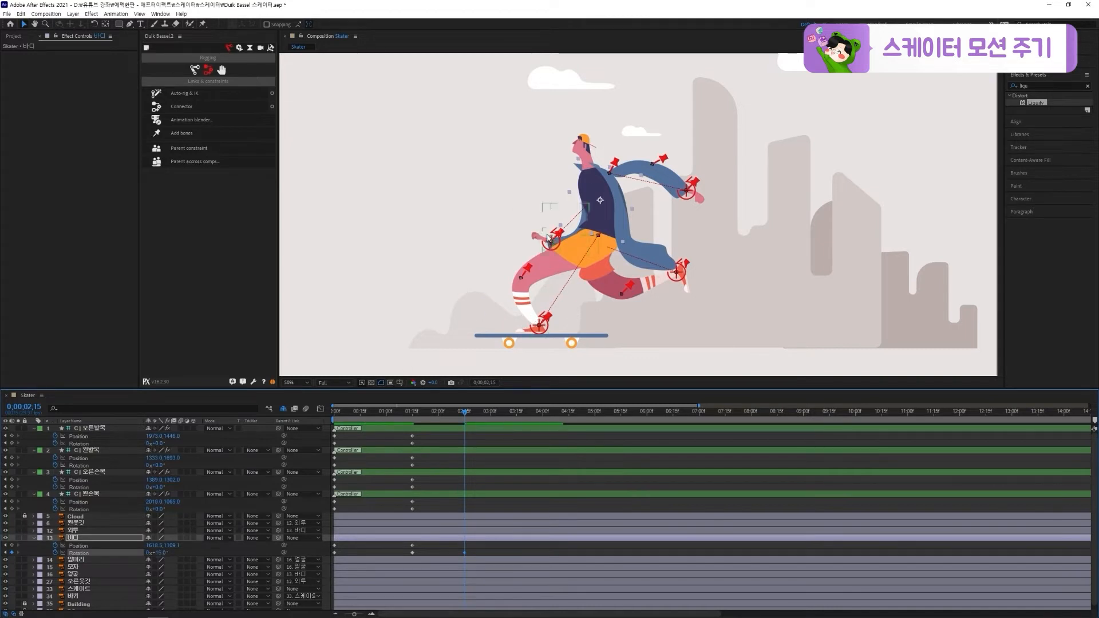
At 0;00;02;15, move the 오른손목 controller to about 1448, 1371 and set its Rotation to -50°
left_click(551, 238)
left_click(550, 240)
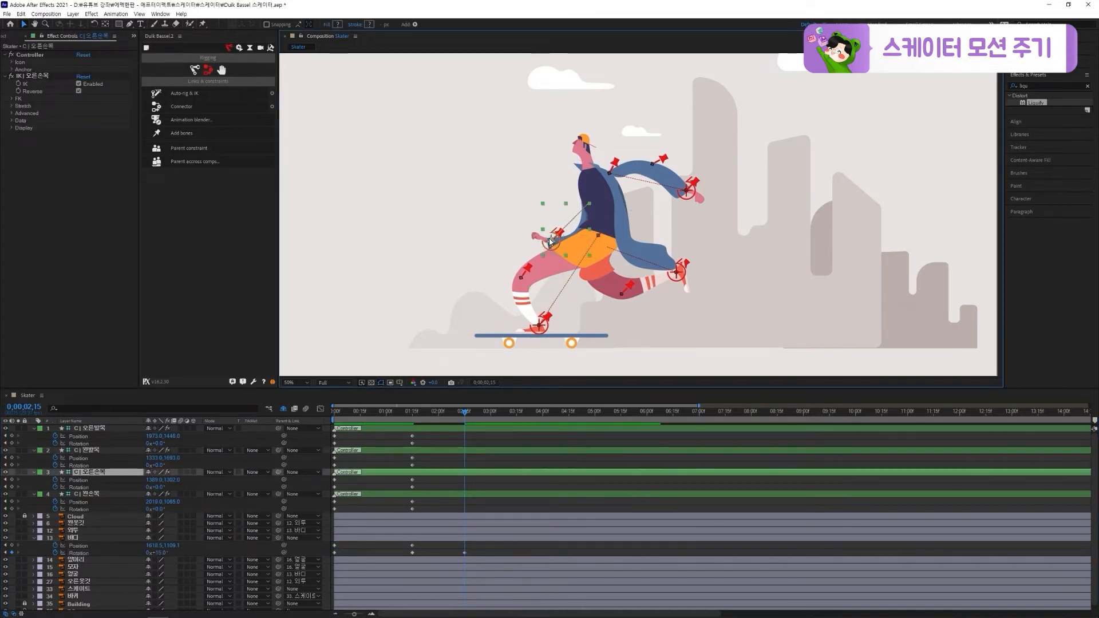
left_click(550, 241)
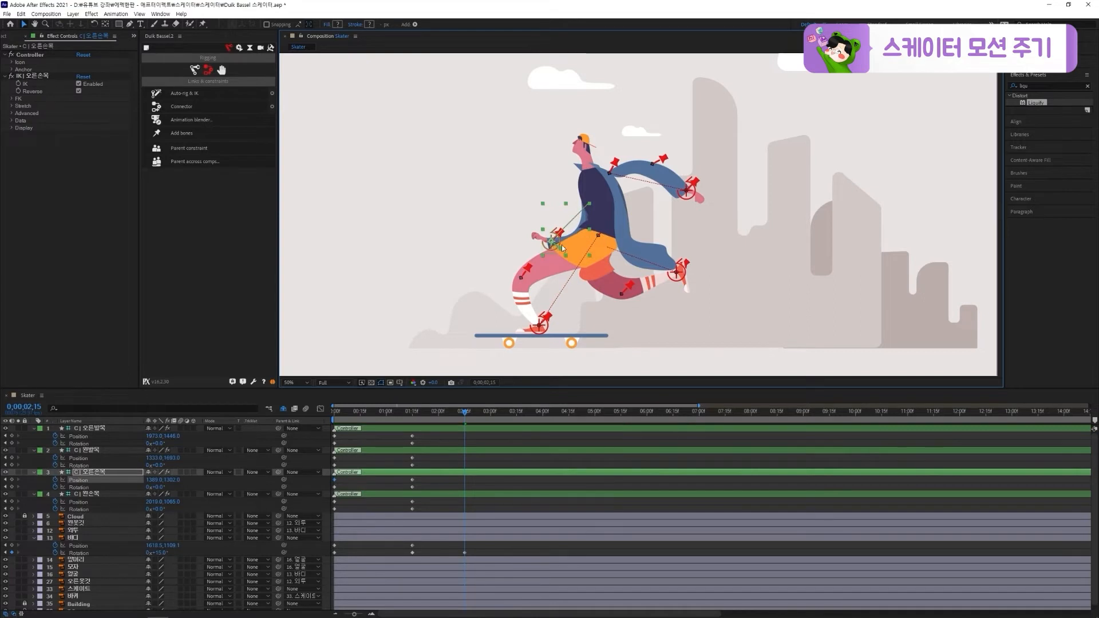
left_click(558, 237)
scroll(558, 237, "up", 1)
left_click_drag(468, 255, 533, 271)
left_click_drag(161, 487, 139, 488)
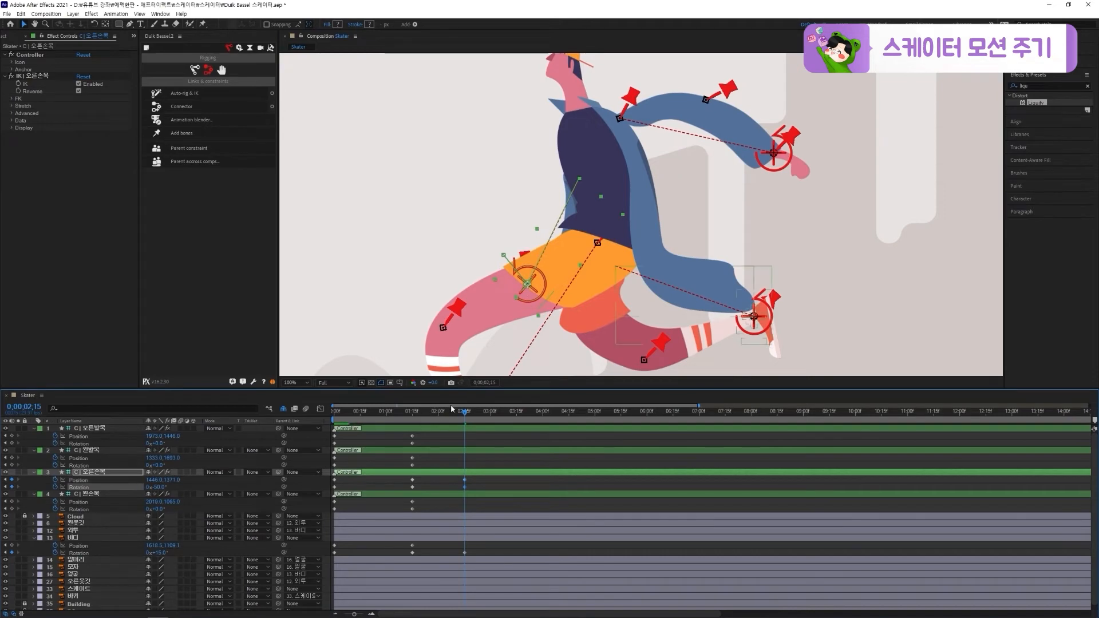
mouse_move(444, 418)
left_mouse_down()
mouse_move(422, 418)
mouse_move(465, 420)
left_mouse_up()
At 0;00;02;15, lower the 왼손목 controller beside the jacket behind the body and set its Rotation to 63°
key("space")
left_click_drag(705, 307, 747, 304)
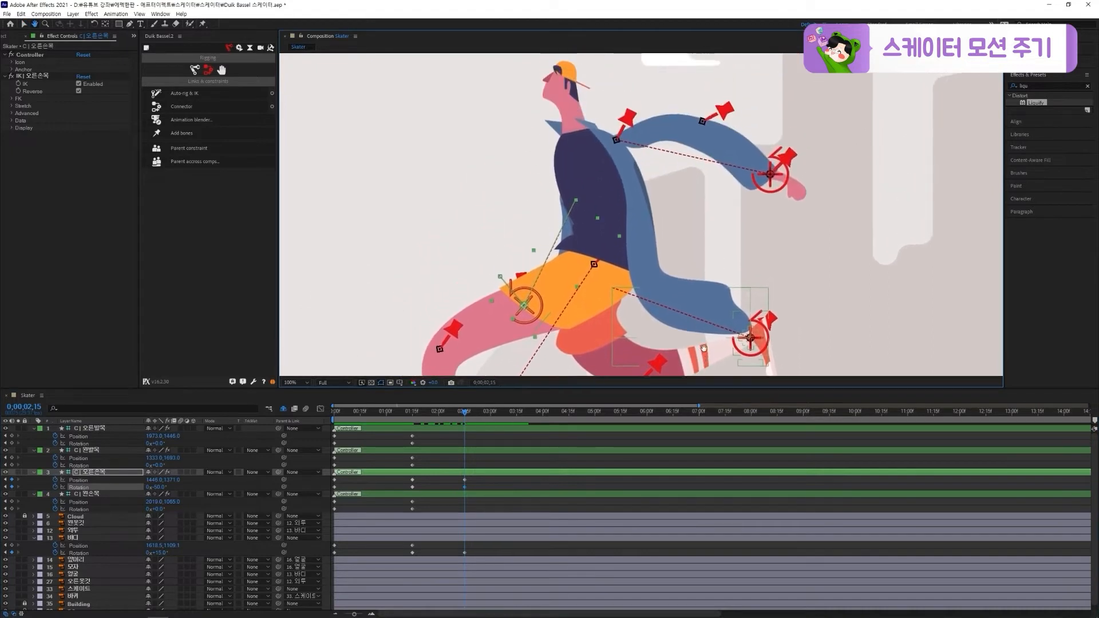
left_click(766, 191)
left_click_drag(772, 193, 733, 277)
left_click_drag(158, 509, 187, 510)
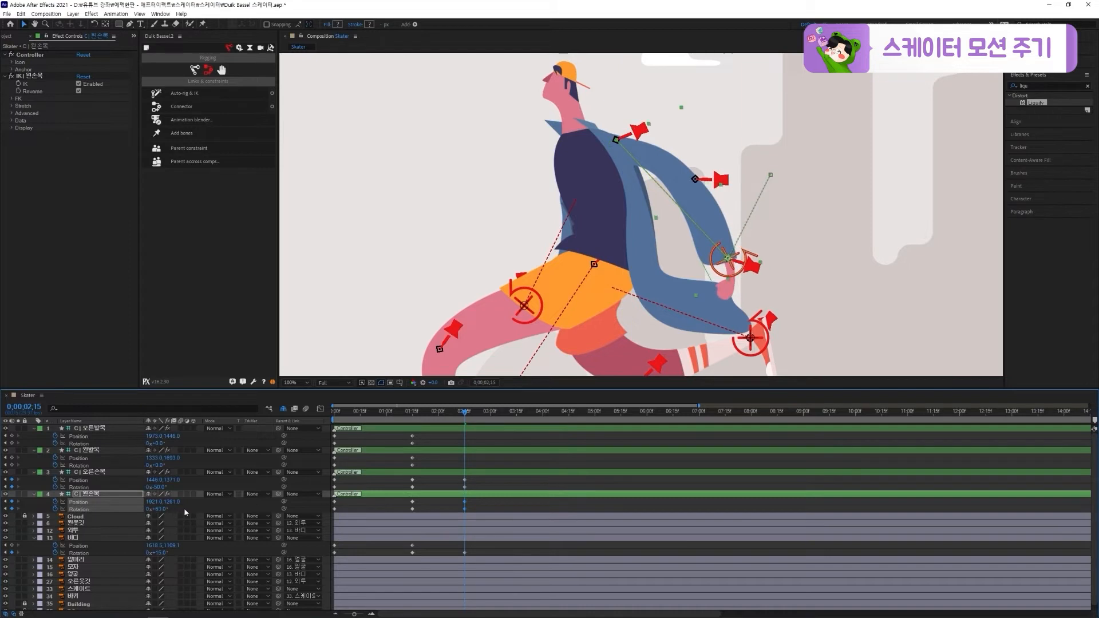
left_click_drag(443, 414, 464, 421)
At 0;00;02;15, move the 오른발목 controller to about 1785, 1710, set its Rotation to 63°, and save the project
left_click_drag(702, 341, 688, 292)
key("v")
left_click(766, 182)
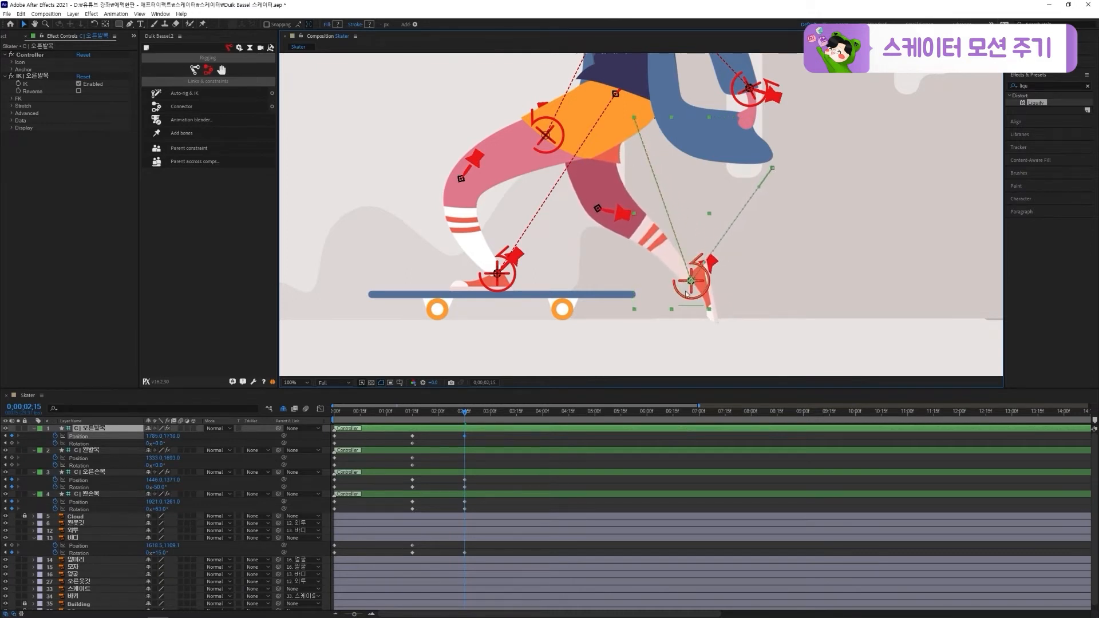
left_click_drag(158, 444, 182, 445)
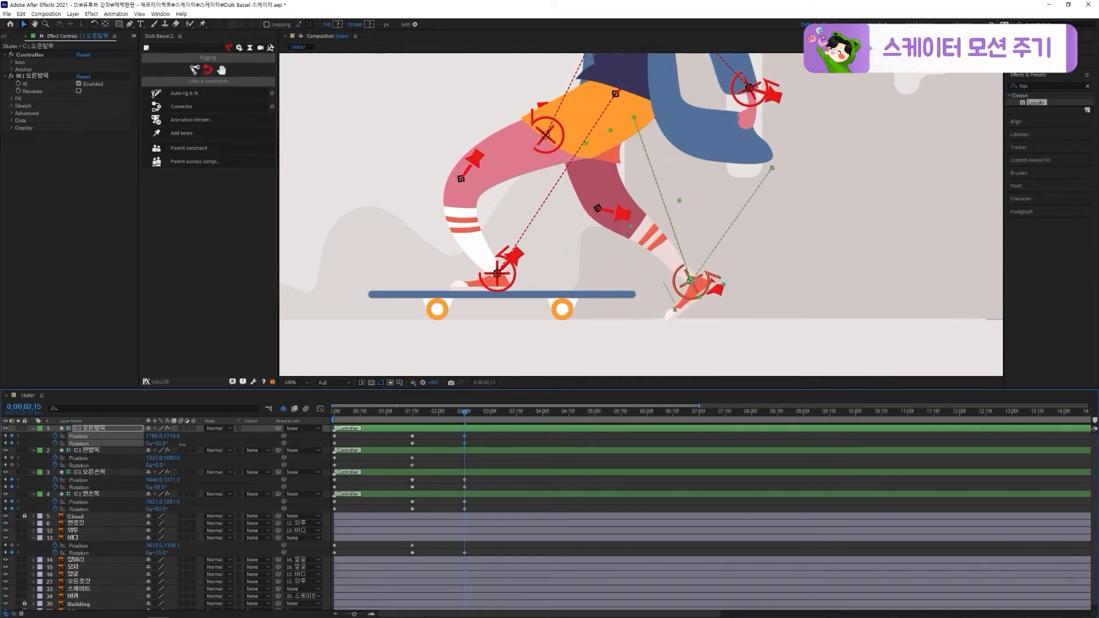
key("ctrl+s")
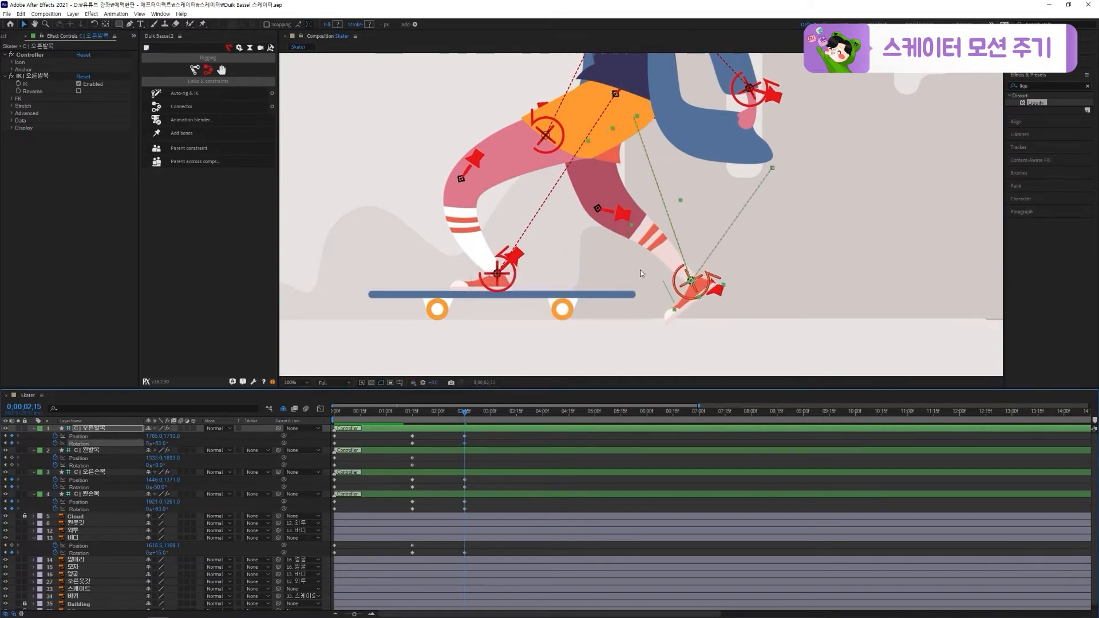
scroll(641, 272, "down", 2)
mouse_move(464, 413)
left_mouse_down()
mouse_move(421, 417)
mouse_move(464, 422)
left_mouse_up()
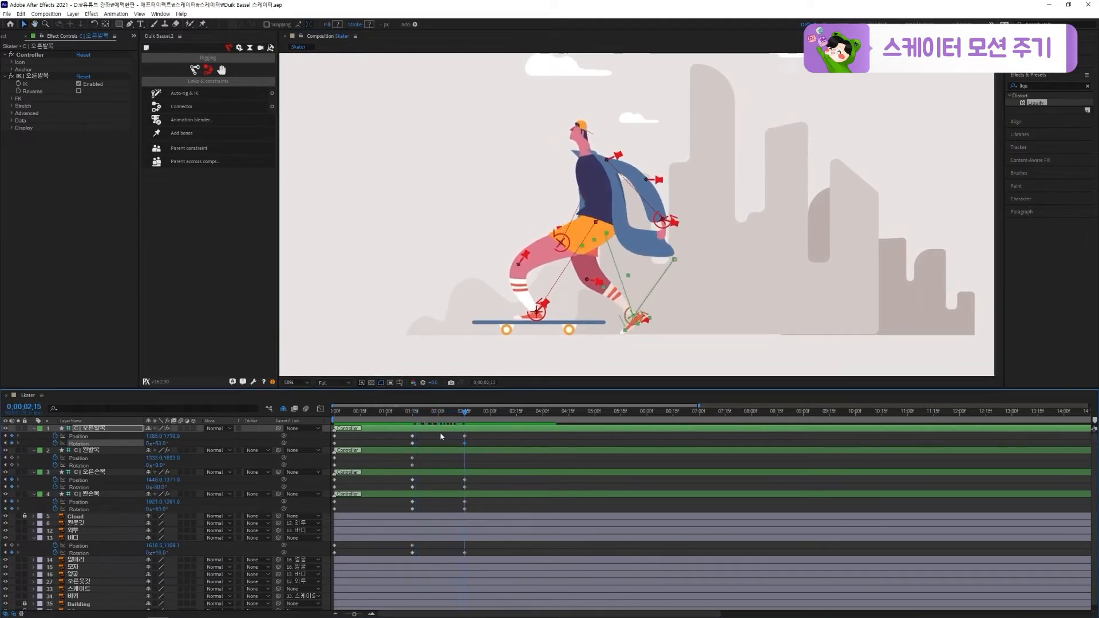
Copy the 왼발목 controller's Position and Rotation keyframes from 0;00;01;15 to 0;00;02;15
left_click(437, 452)
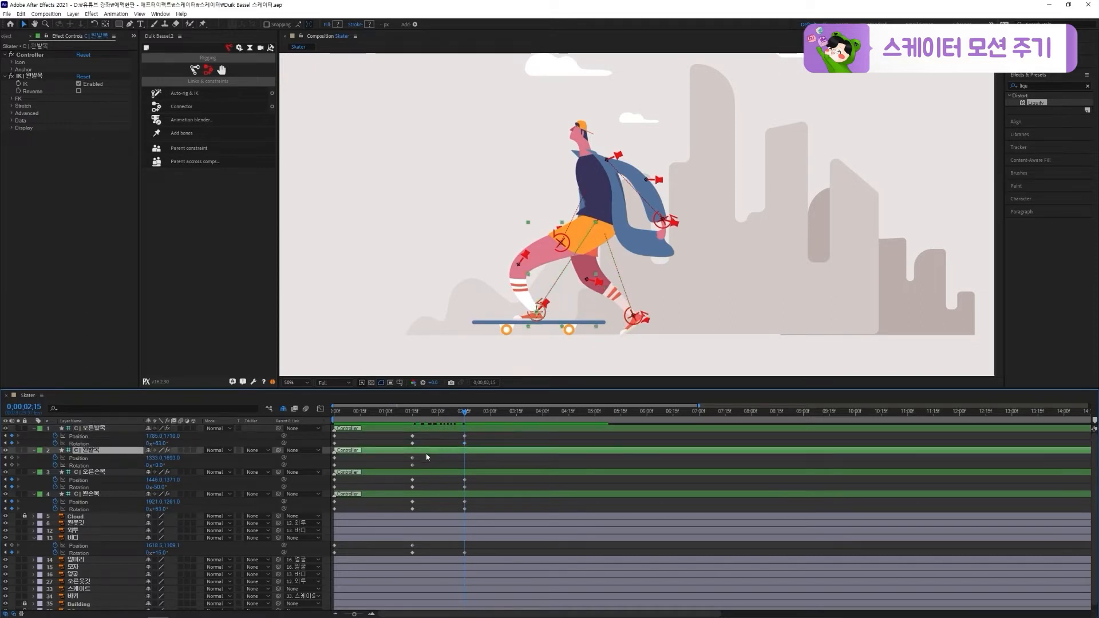
left_click(429, 417)
left_click_drag(441, 421, 464, 420)
left_click_drag(429, 456, 407, 469)
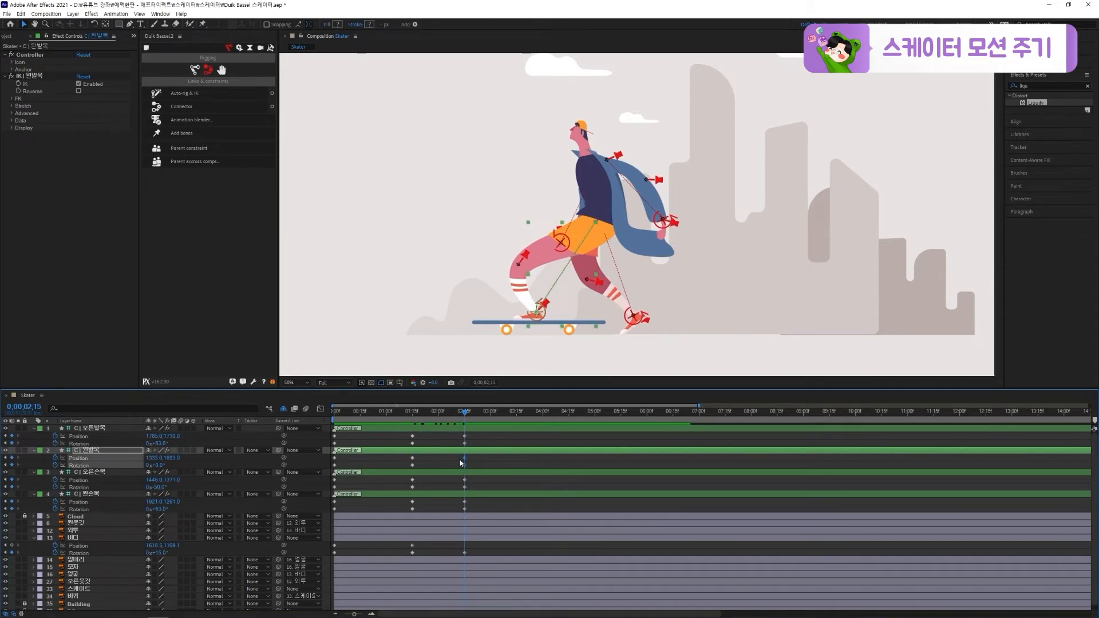
left_click(488, 439)
At 0;00;04;00, pull the 오른발목 controller in above the skateboard's back end and set the 바디 layer's Rotation to 27°
left_click_drag(464, 413, 542, 421)
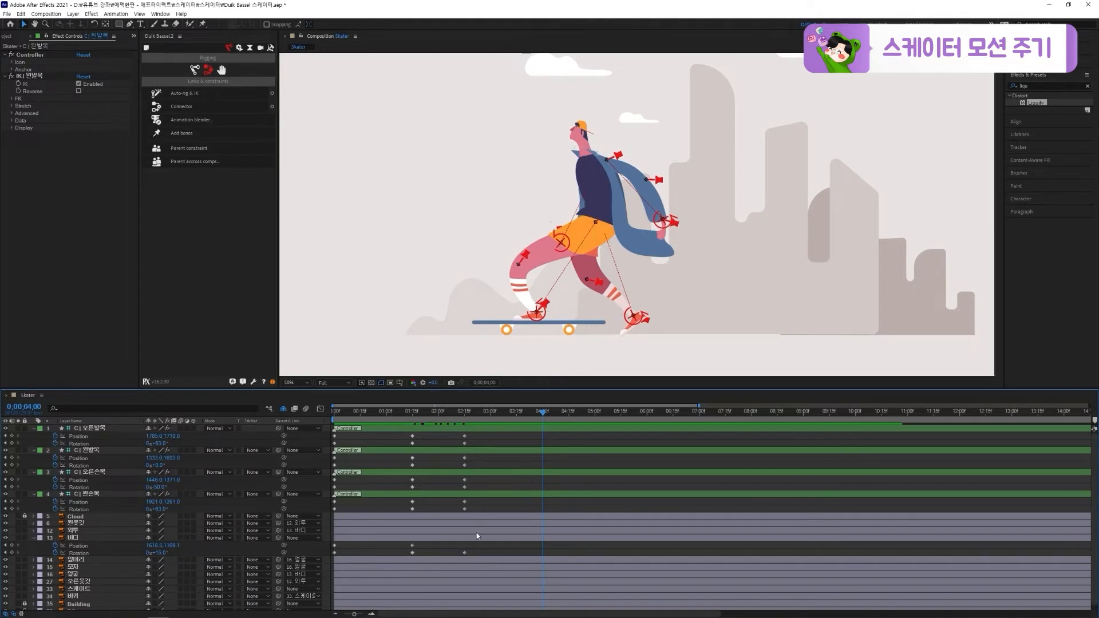
left_click(464, 552)
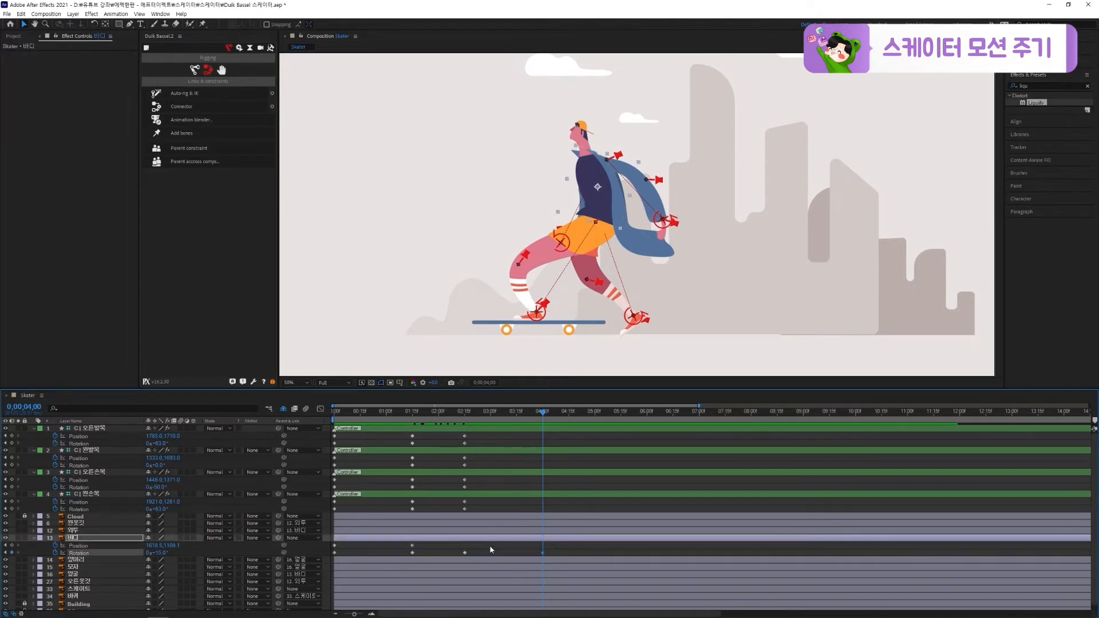
left_click(490, 547)
left_click_drag(633, 317, 590, 297)
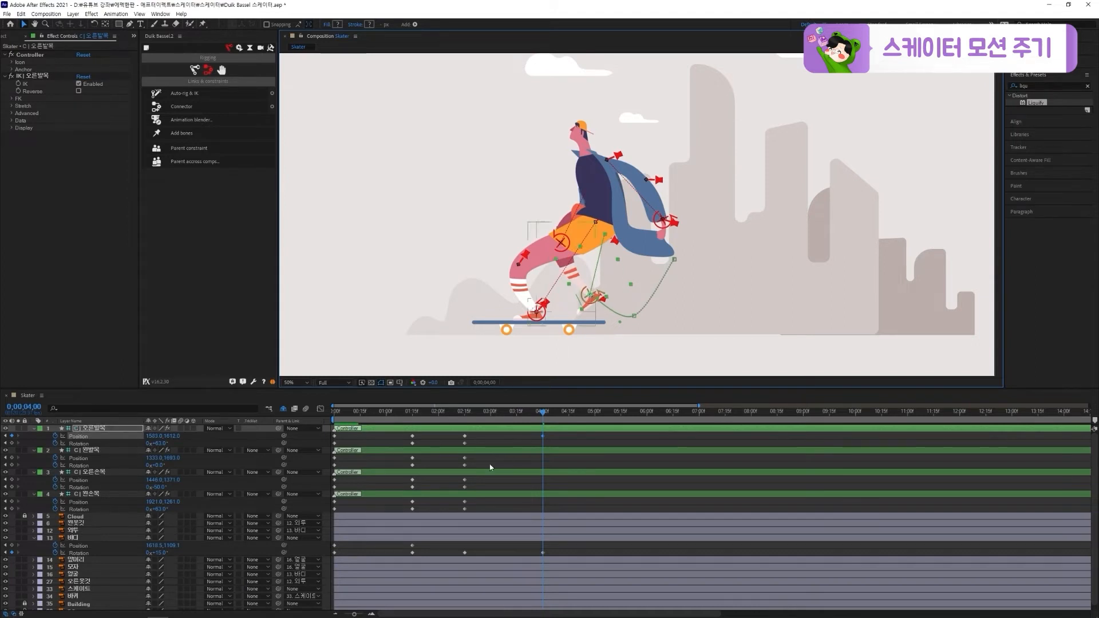
left_click_drag(156, 553, 170, 552)
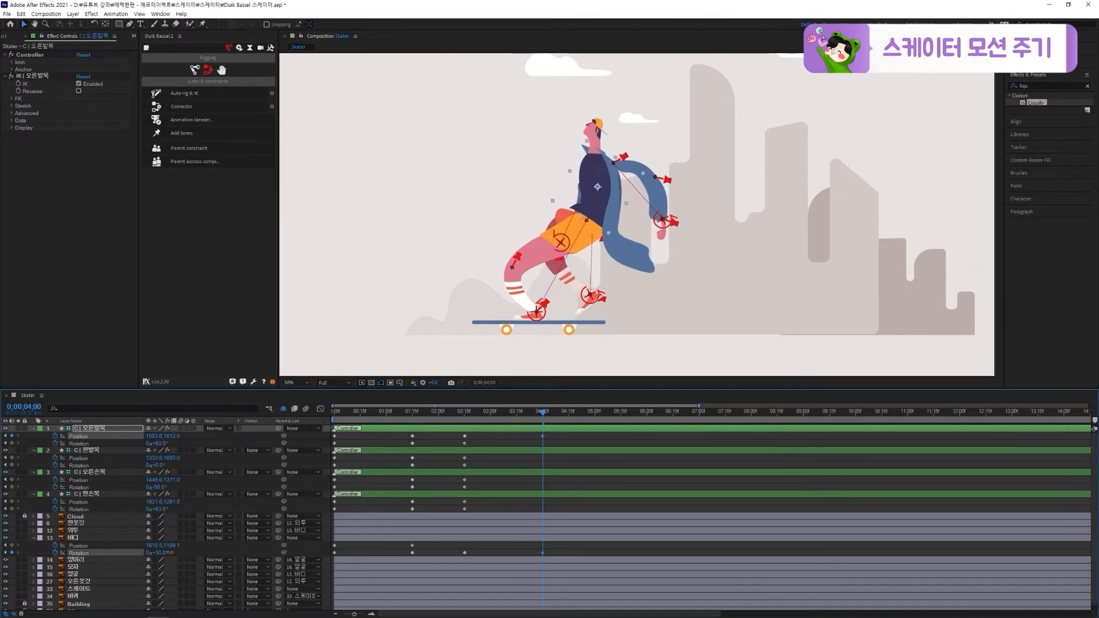
left_click_drag(169, 553, 168, 552)
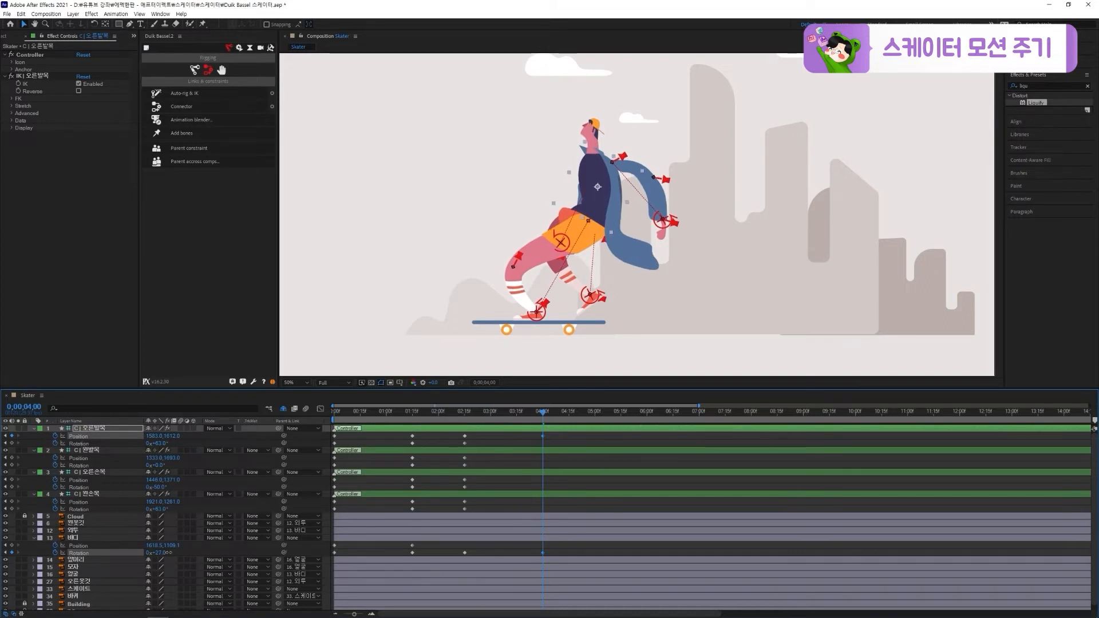
left_click_drag(169, 553, 169, 553)
Refine the 오른발목 controller at 0;00;04;00 to a Position of about 1513, 1598 and a Rotation of 25°
mouse_move(587, 304)
left_mouse_down()
mouse_move(584, 313)
mouse_move(594, 304)
left_mouse_up()
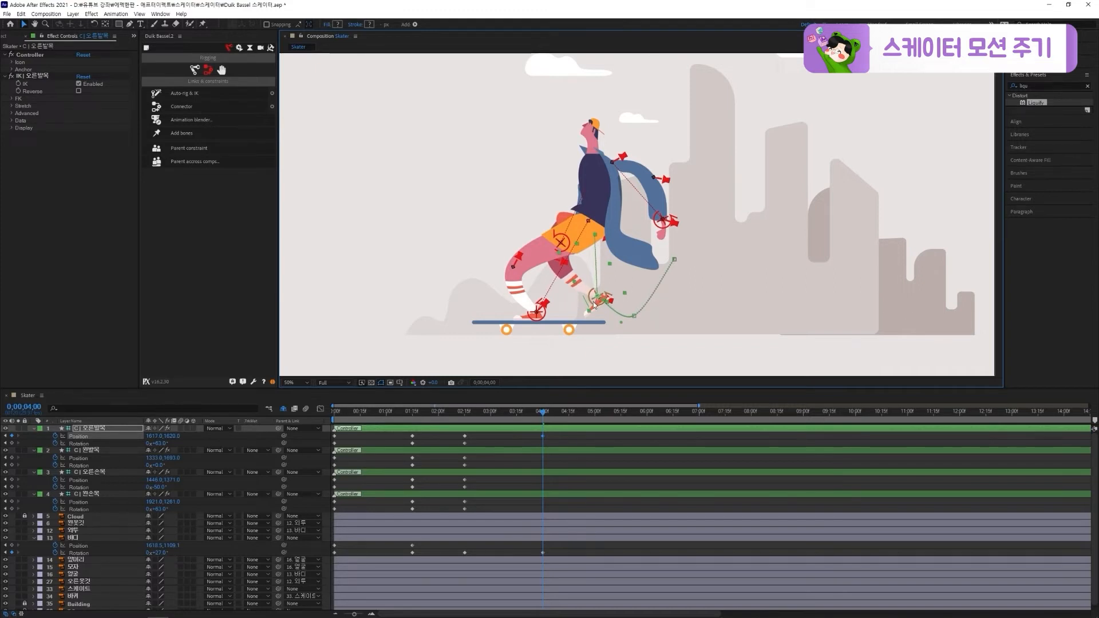
left_click_drag(589, 301, 572, 300)
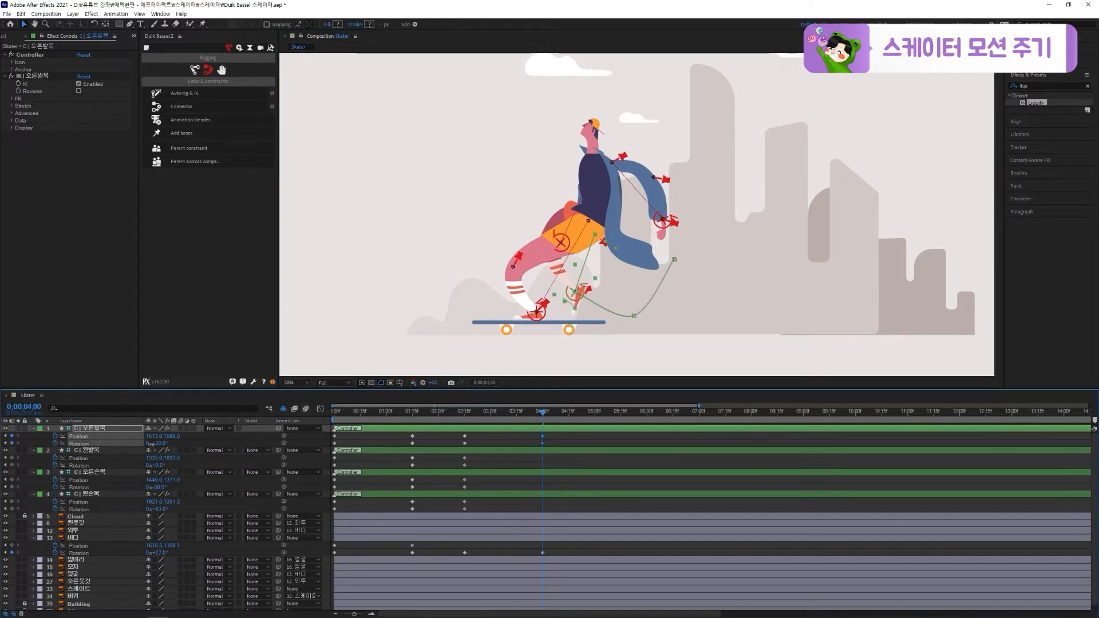
scroll(552, 324, "up", 2)
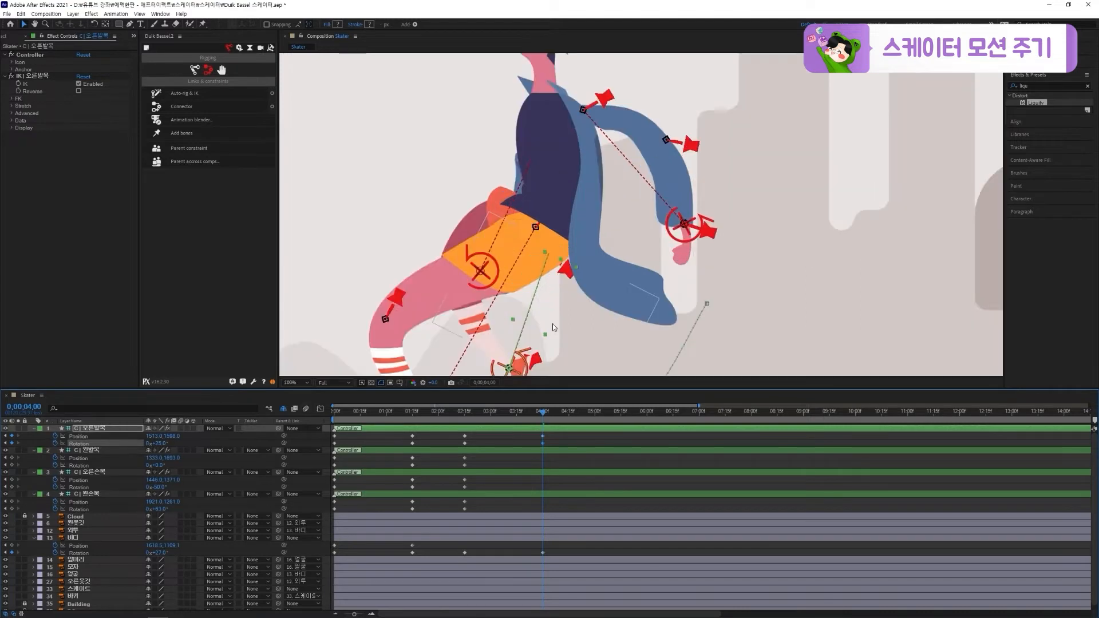
scroll(605, 246, "up", 2)
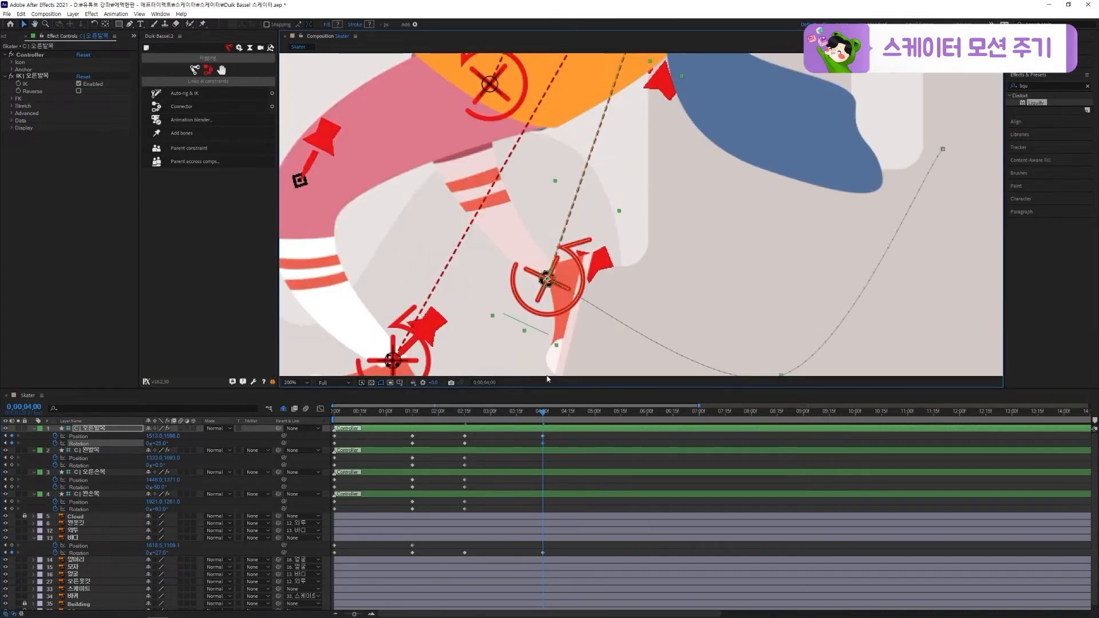
mouse_move(546, 422)
left_mouse_down()
mouse_move(512, 417)
mouse_move(543, 416)
left_mouse_up()
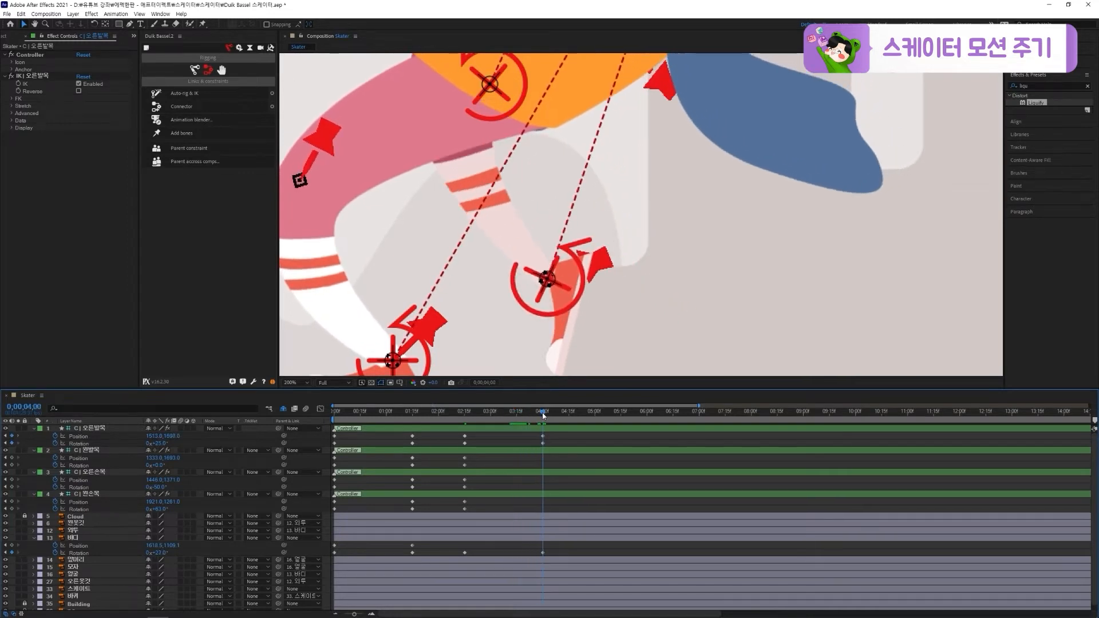
At 0;00;04;00, swing the 왼손목 controller in beside the hips and set its Rotation to 117°
scroll(689, 176, "down", 2)
left_click_drag(689, 175, 634, 315)
left_click_drag(714, 243, 615, 286)
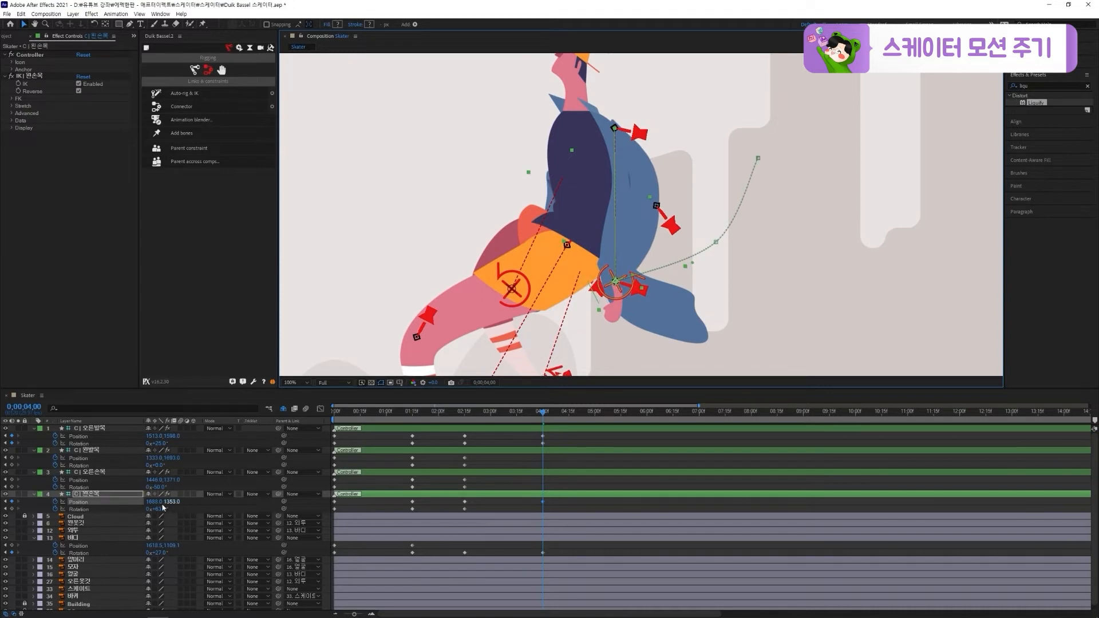
left_click_drag(155, 509, 182, 508)
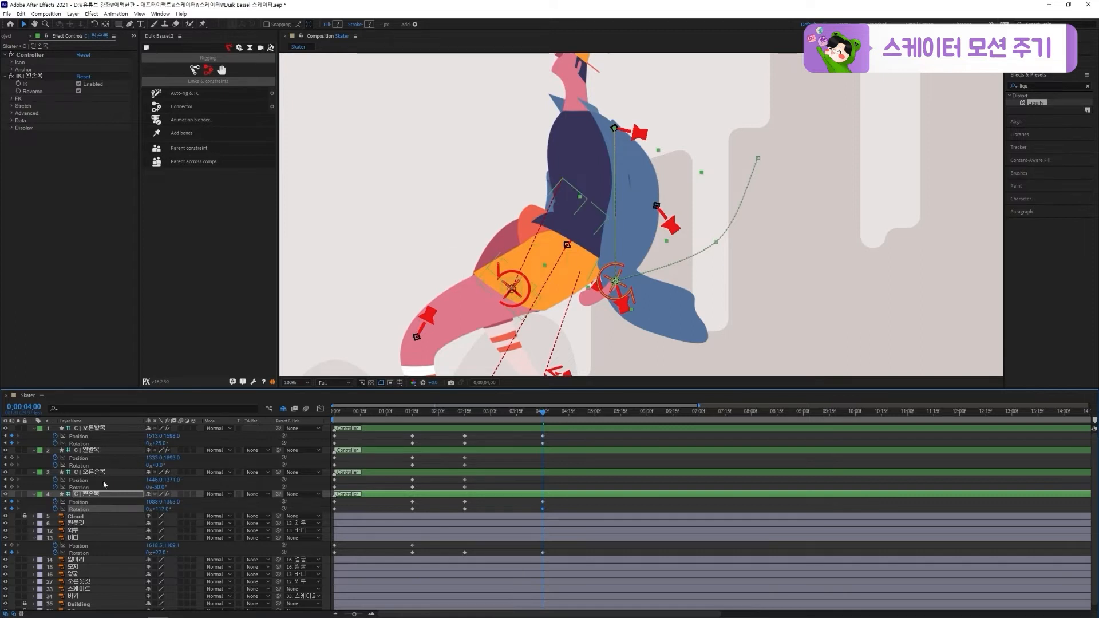
At 0;00;04;00, move the 오른손목 controller to about 1569, 1313 with a Rotation of -90°, and preview the motion
left_click(105, 471)
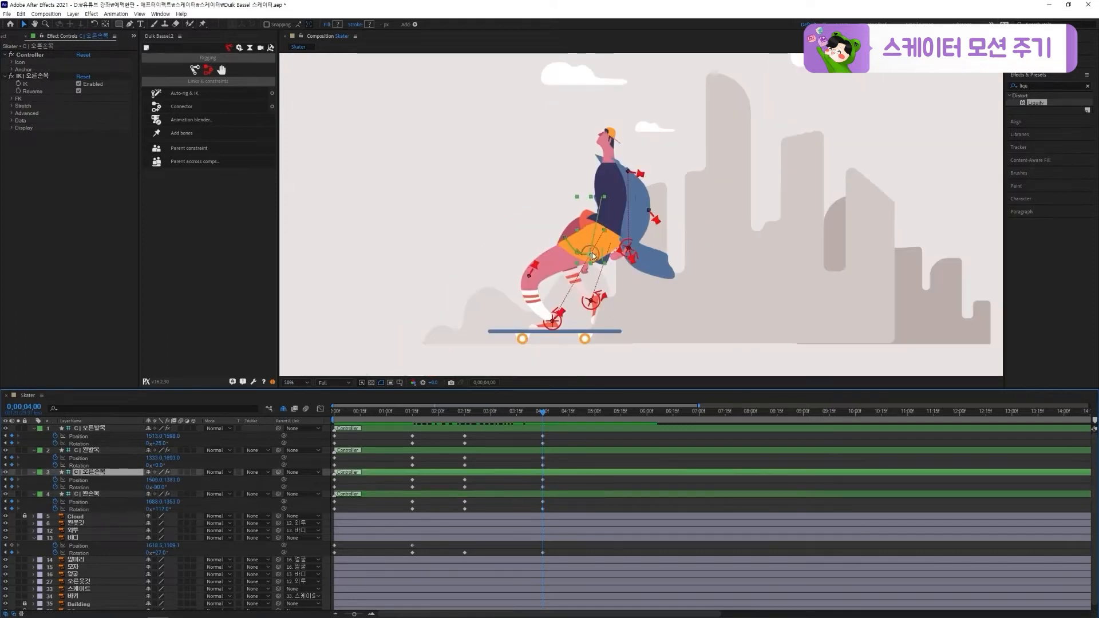
left_click_drag(591, 250, 603, 244)
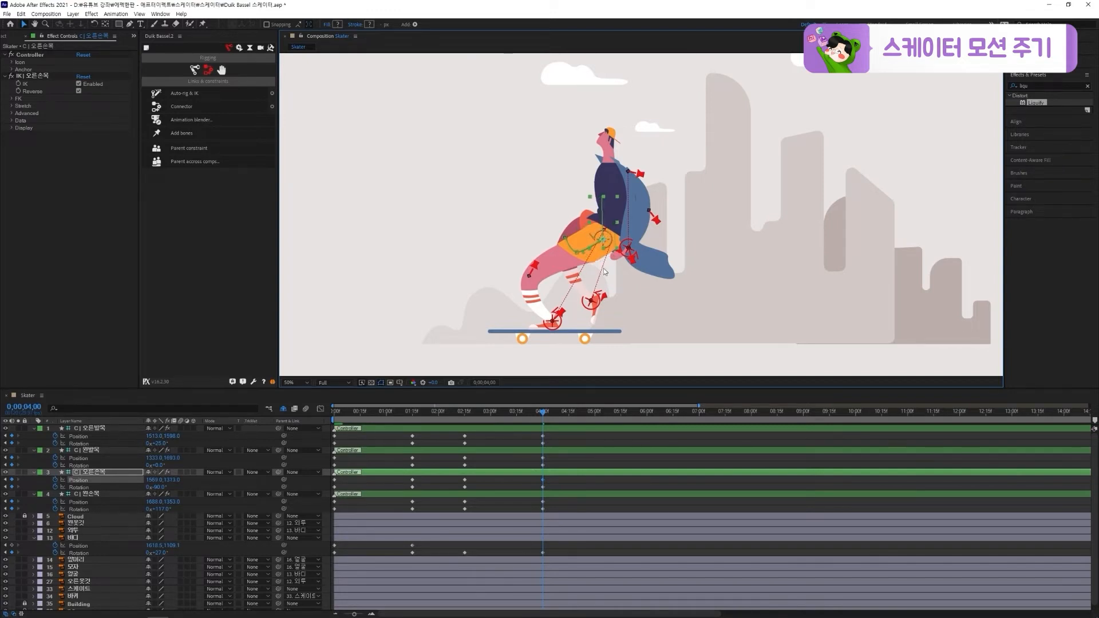
key("space")
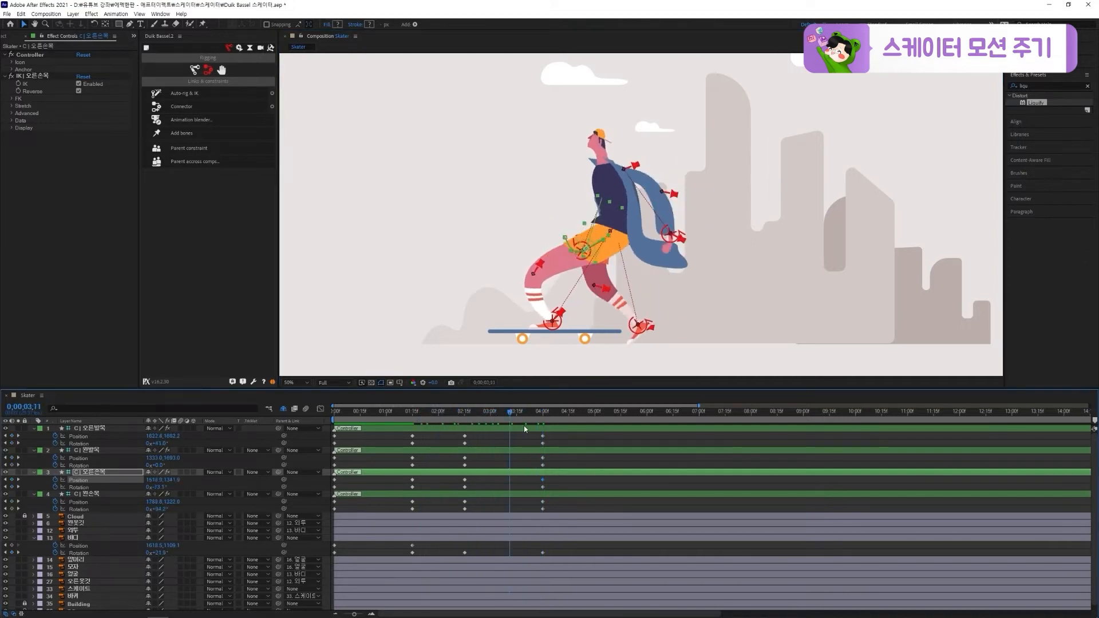
Copy the first Position and Rotation keyframes of the 오른발목 and 왼발목 controllers to 0;00;05;00
left_click_drag(537, 429, 597, 422)
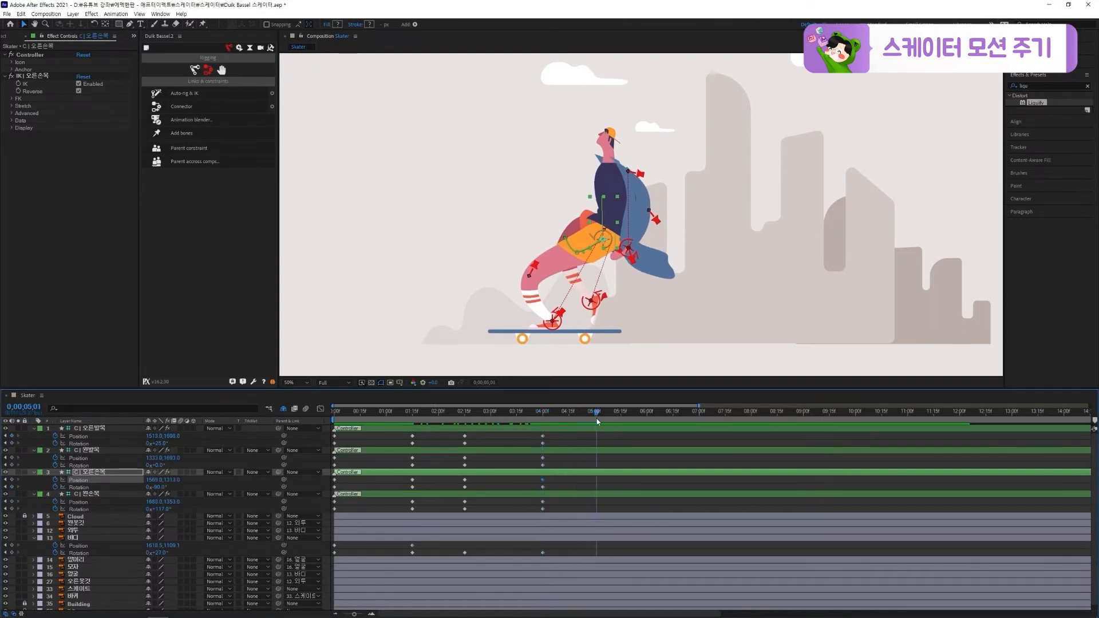
left_click_drag(343, 433, 331, 454)
key("ctrl+c")
key("ctrl+v")
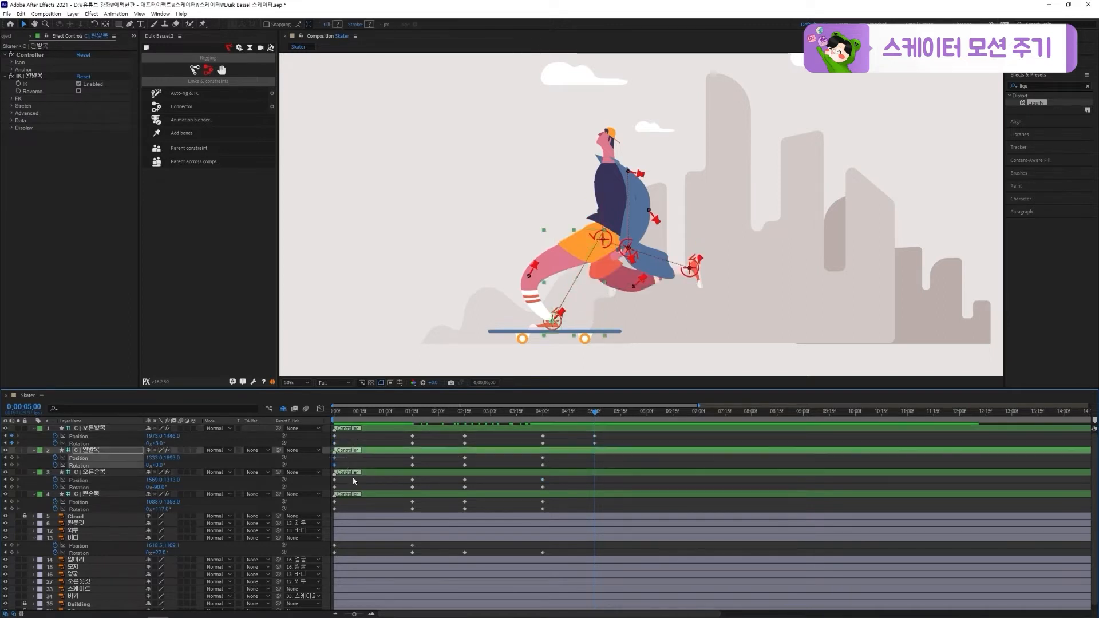
key("ctrl+c")
key("ctrl+v")
Copy the first Position and Rotation keyframes of both wrist controllers and the 바디 layer's first Rotation keyframe to 0;00;05;00
left_click_drag(346, 477, 331, 511)
key("ctrl+c")
key("ctrl+v")
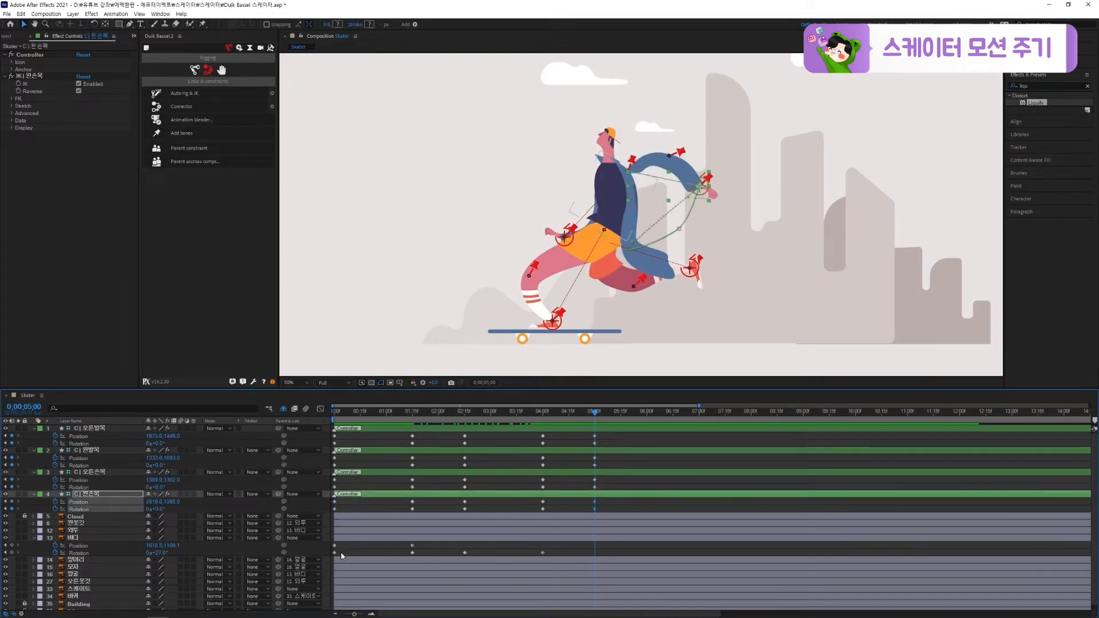
left_click_drag(342, 555, 331, 548)
key("ctrl+c")
key("ctrl+v")
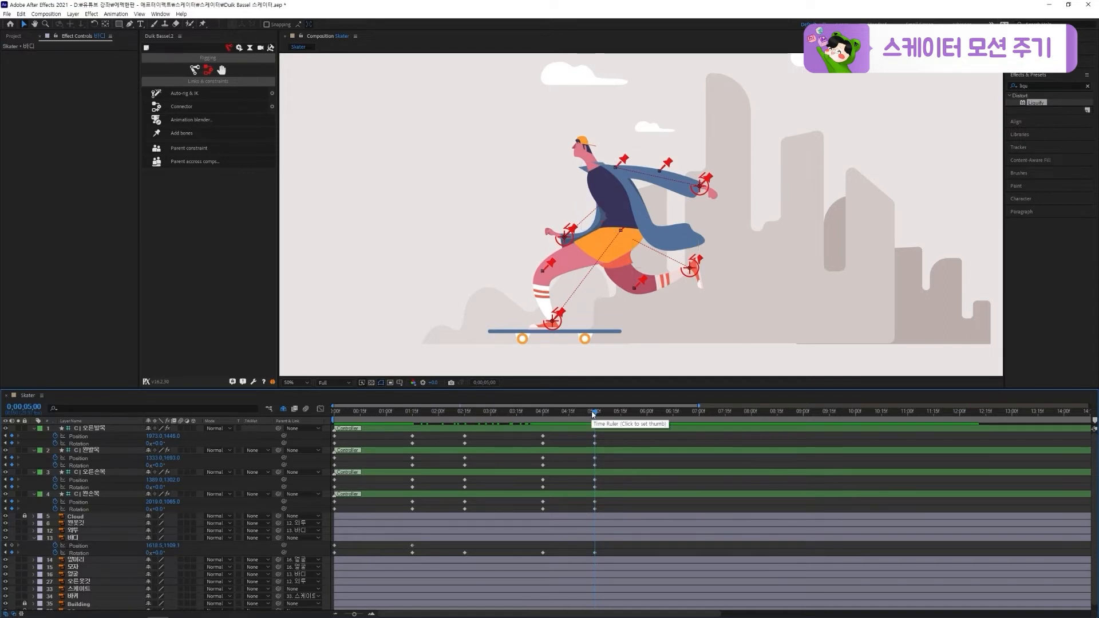
Move the 왼손목 controller to about 1770, 1379 at 0;00;04;00 and bend its motion path toward the 0;00;05;00 pose outward
mouse_move(594, 413)
left_mouse_down()
mouse_move(540, 424)
mouse_move(593, 429)
left_mouse_up()
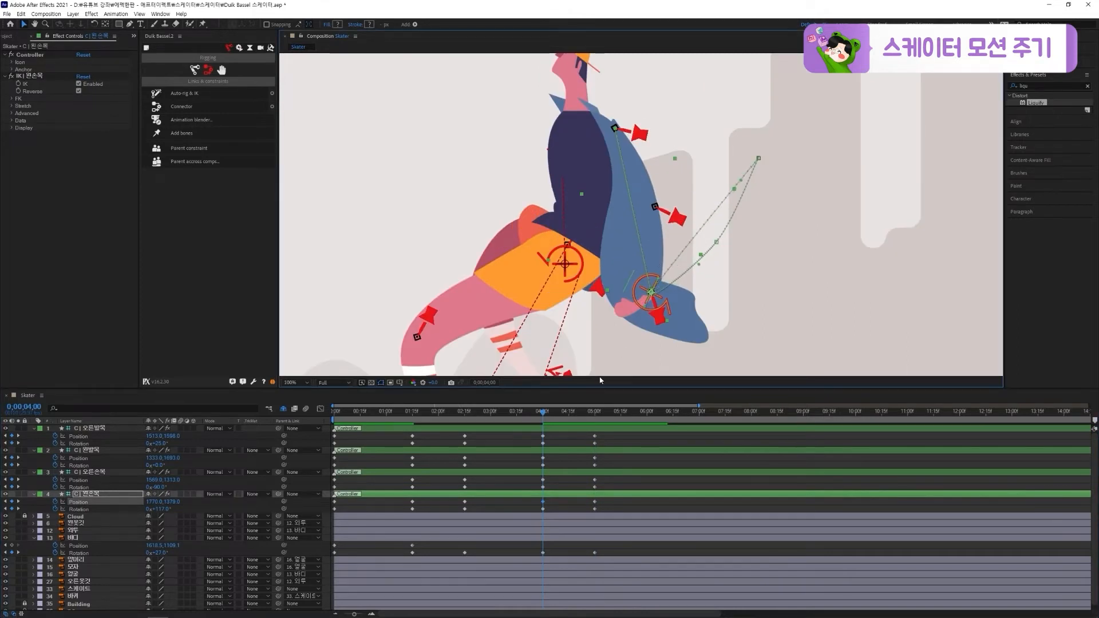
left_click_drag(553, 412, 569, 412)
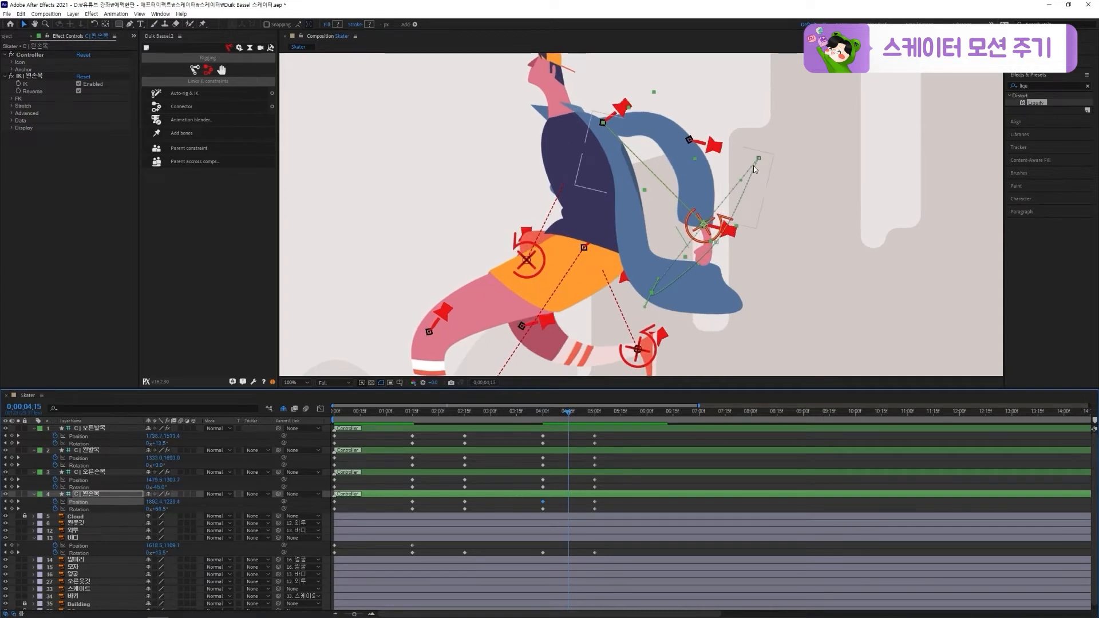
left_click_drag(728, 223, 738, 235)
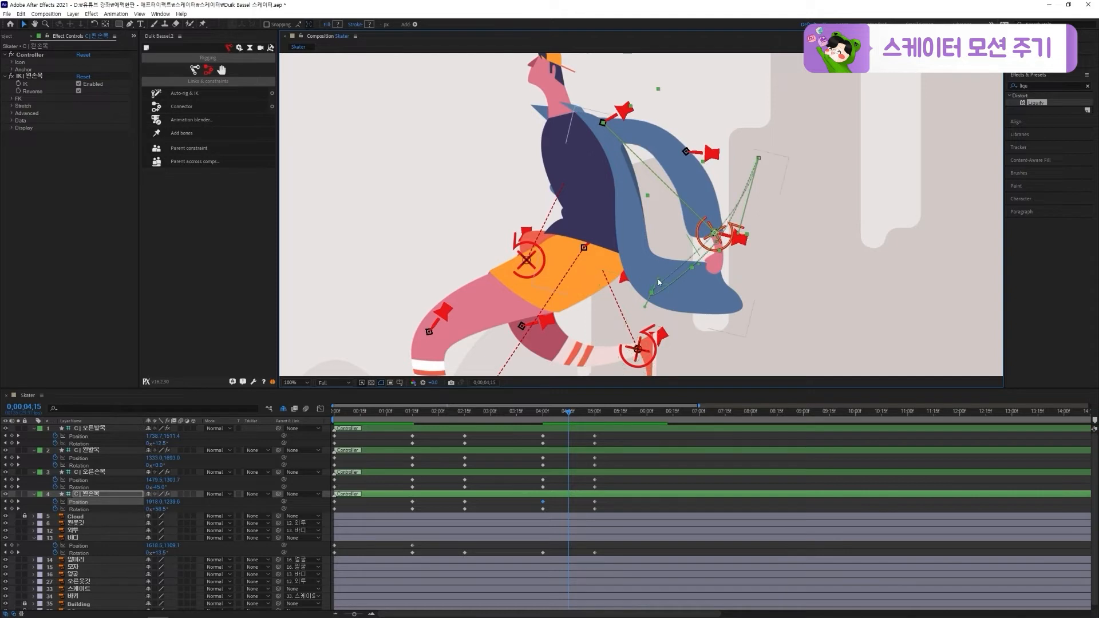
left_click_drag(659, 279, 700, 265)
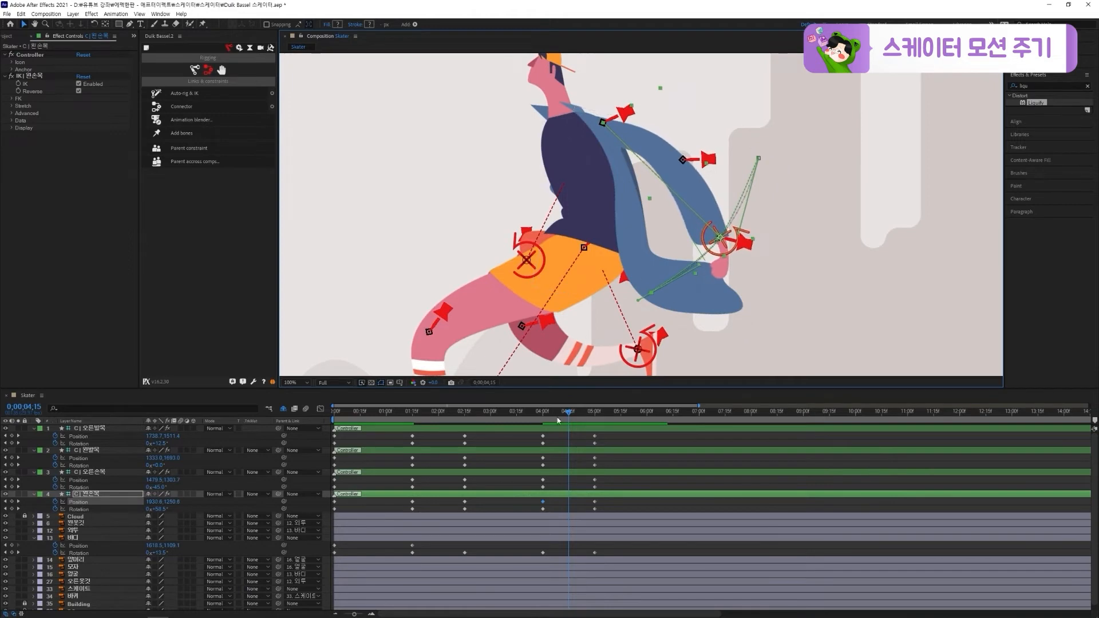
left_click_drag(557, 417, 598, 417)
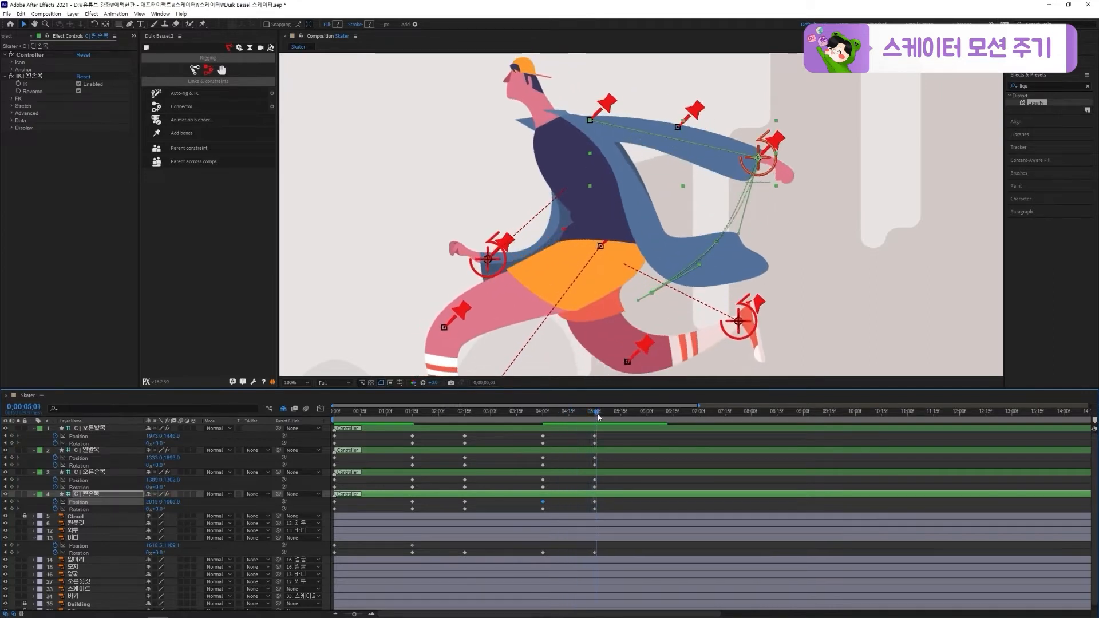
Bend the 오른발목 controller's motion path between 0;00;04;00 and 0;00;05;00 into a deep downward arc by extending the 0;00;04;00 keyframe's handle
left_click_drag(414, 439, 578, 456)
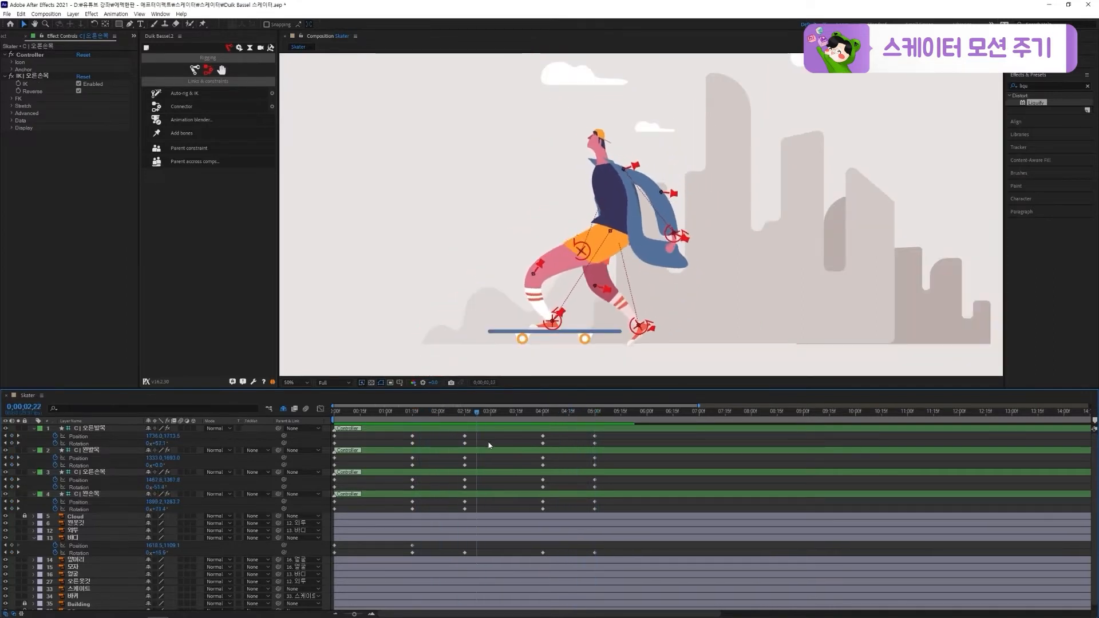
left_click(658, 282)
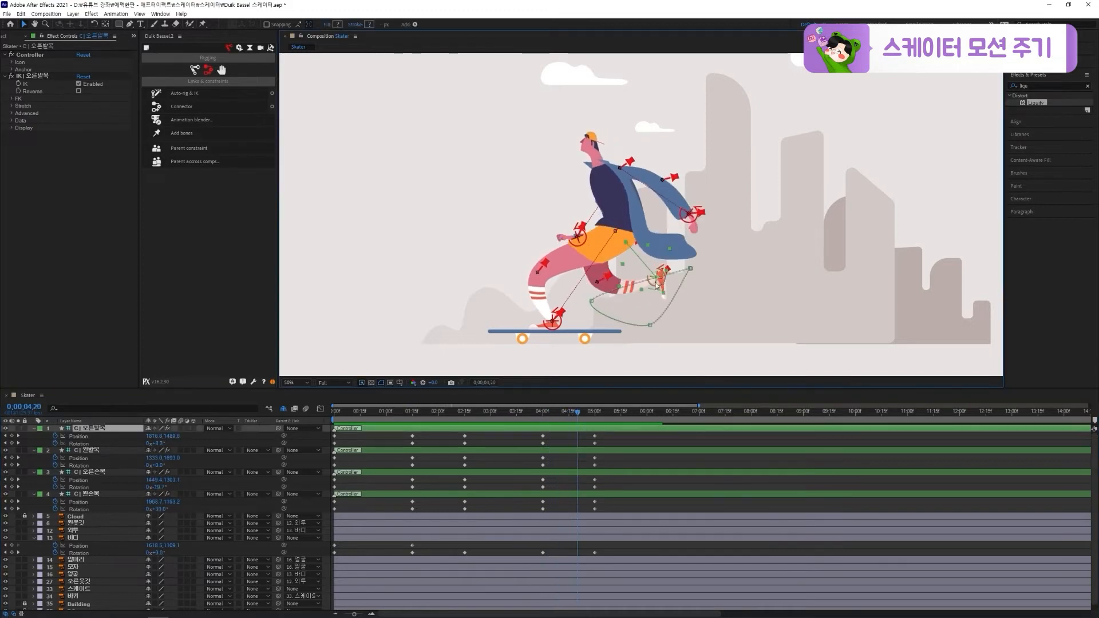
left_click(592, 301)
mouse_move(599, 293)
left_mouse_down()
mouse_move(605, 310)
mouse_move(603, 300)
left_mouse_up()
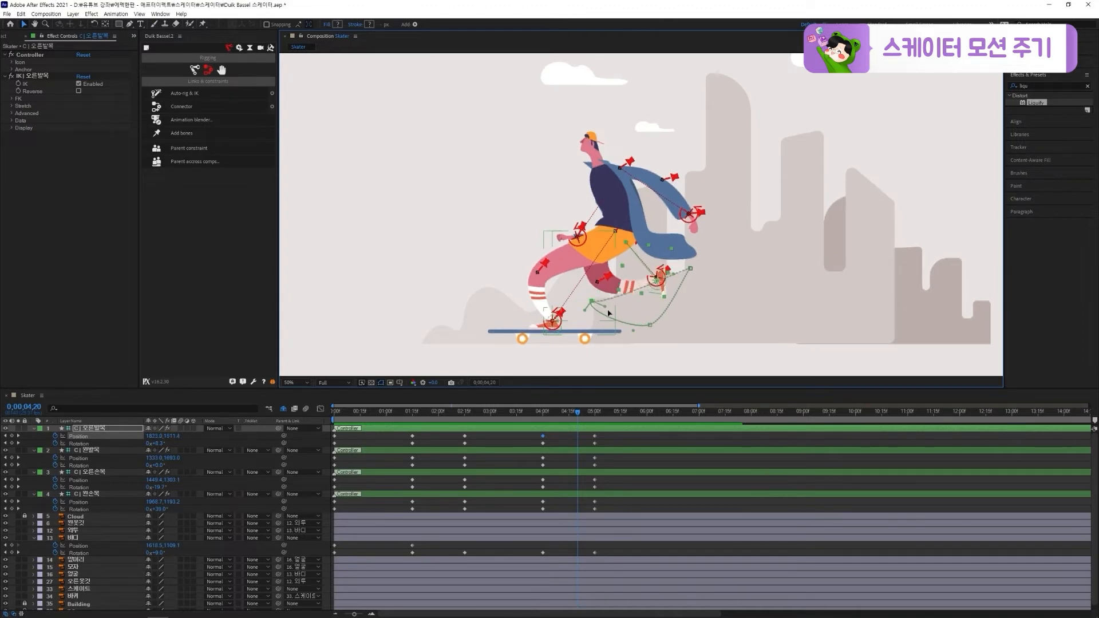
left_click(690, 268)
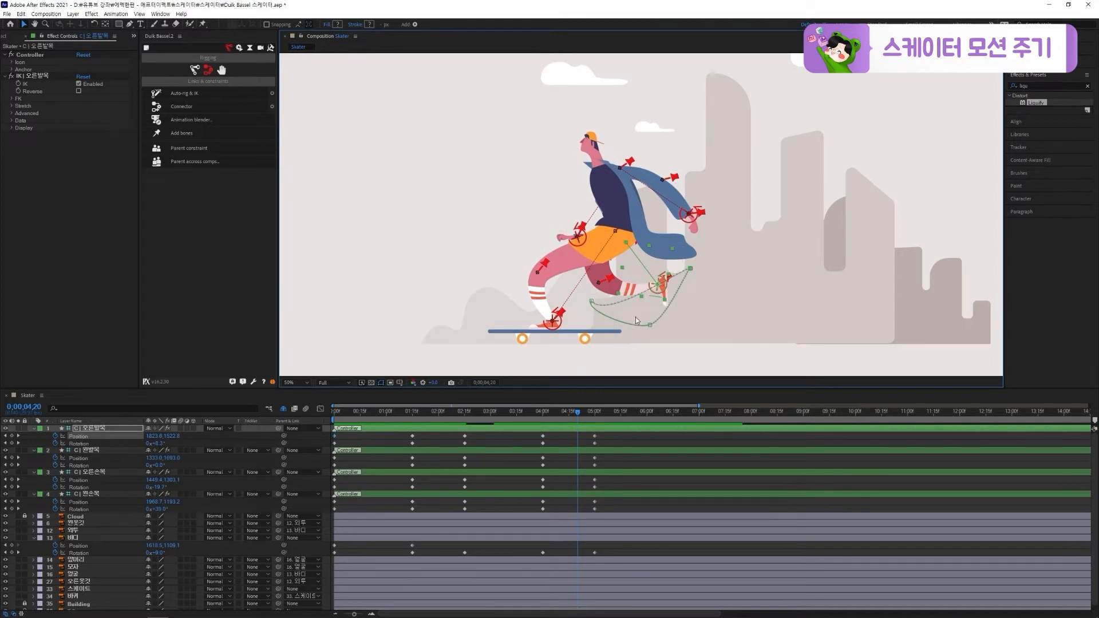
scroll(635, 328, "up", 3)
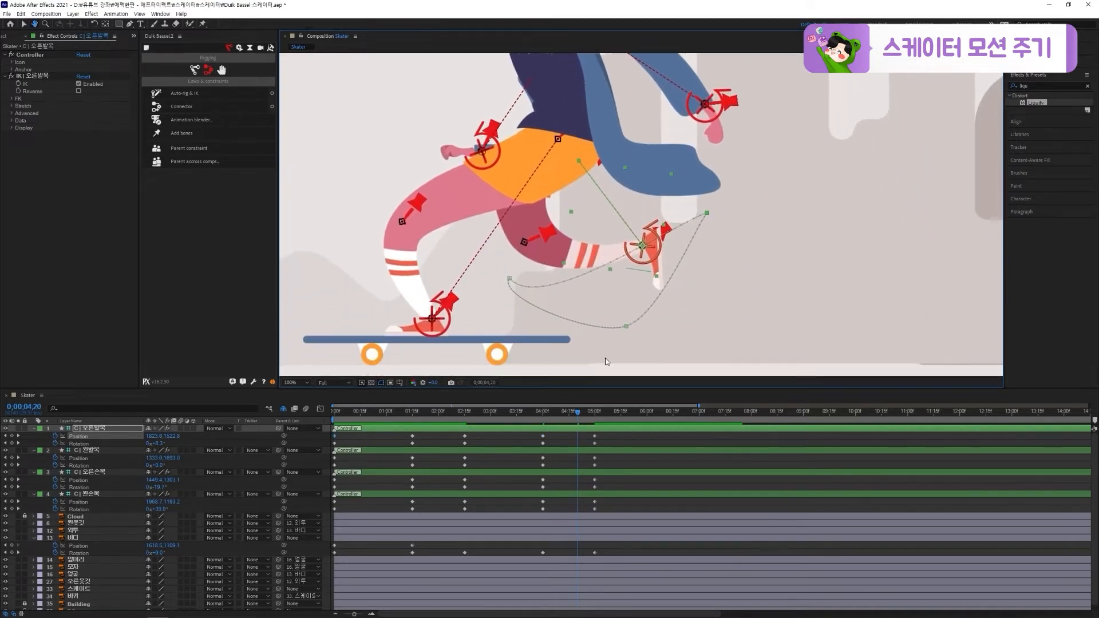
left_click_drag(575, 419, 587, 416)
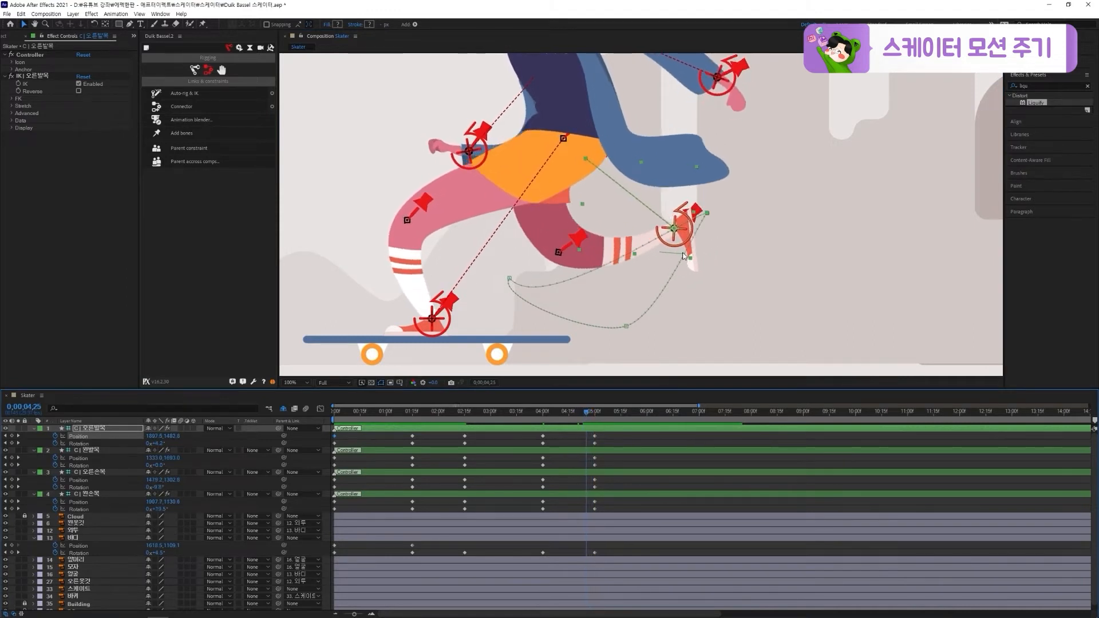
left_click(509, 279)
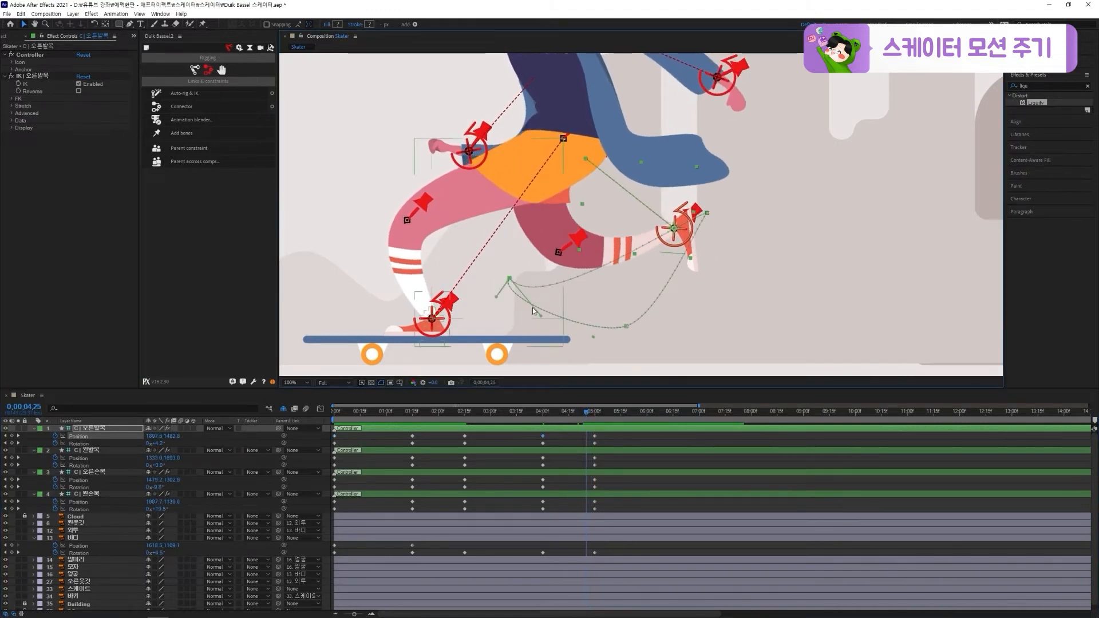
left_click_drag(539, 315, 670, 412)
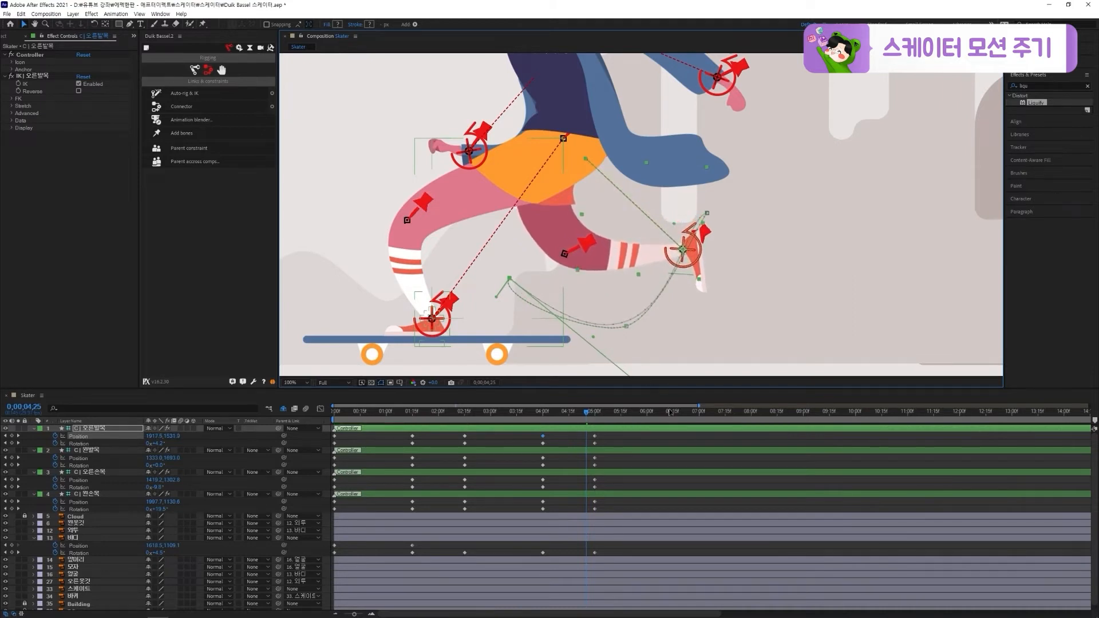
Apply Easy Ease to all keyframes of the four limb controllers and the 바디 layer, and preview the motion
mouse_move(589, 418)
left_mouse_down()
mouse_move(543, 419)
mouse_move(594, 424)
left_mouse_up()
left_click_drag(613, 436, 330, 568)
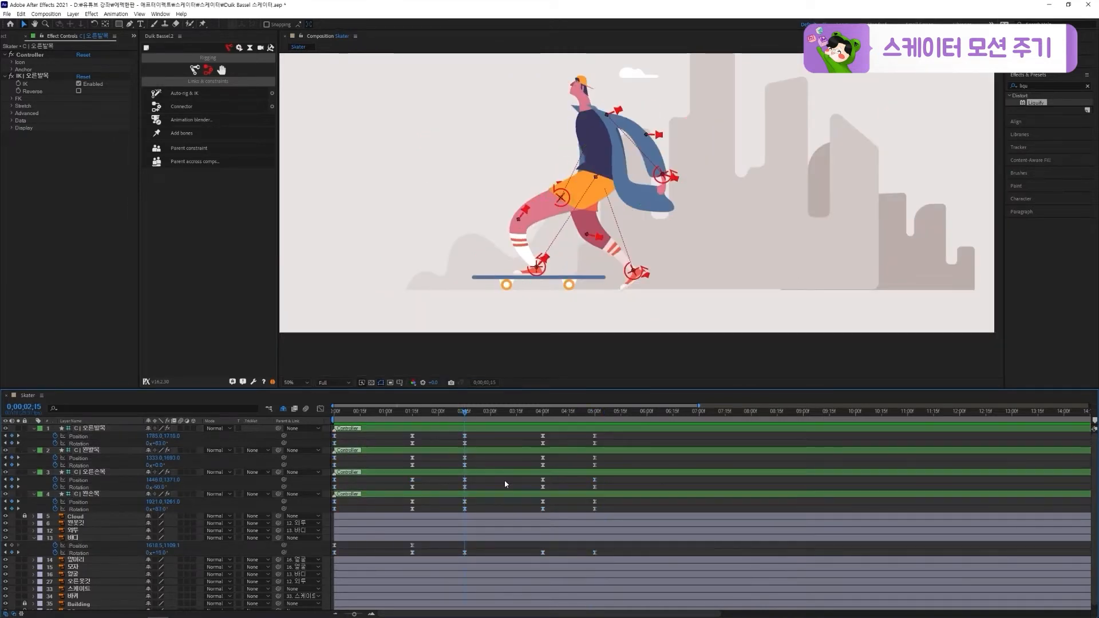
key("space")
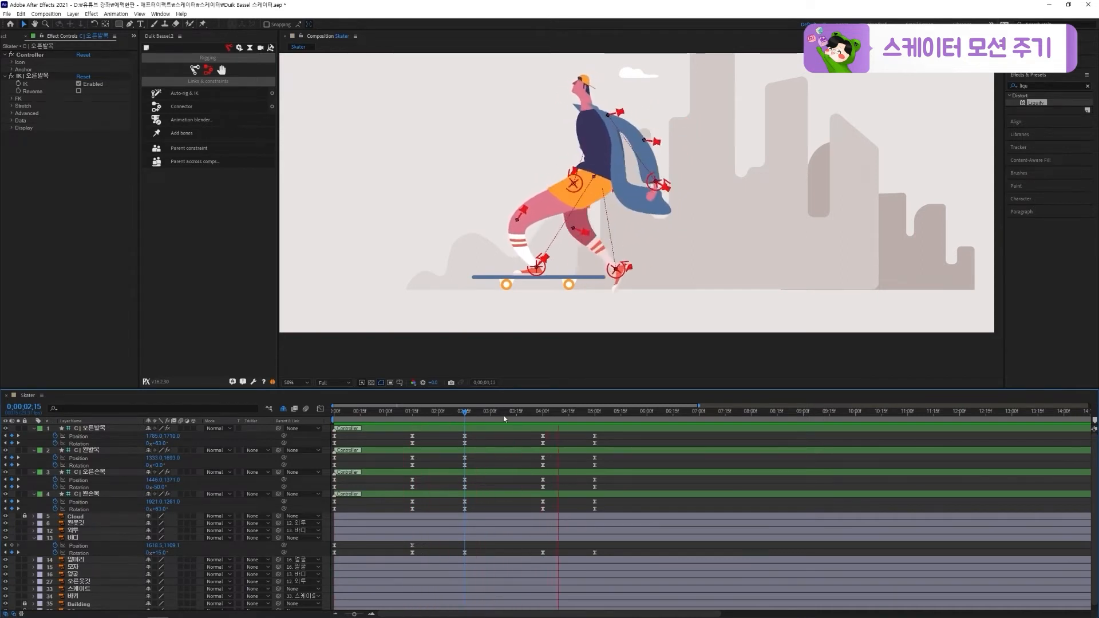
key("space")
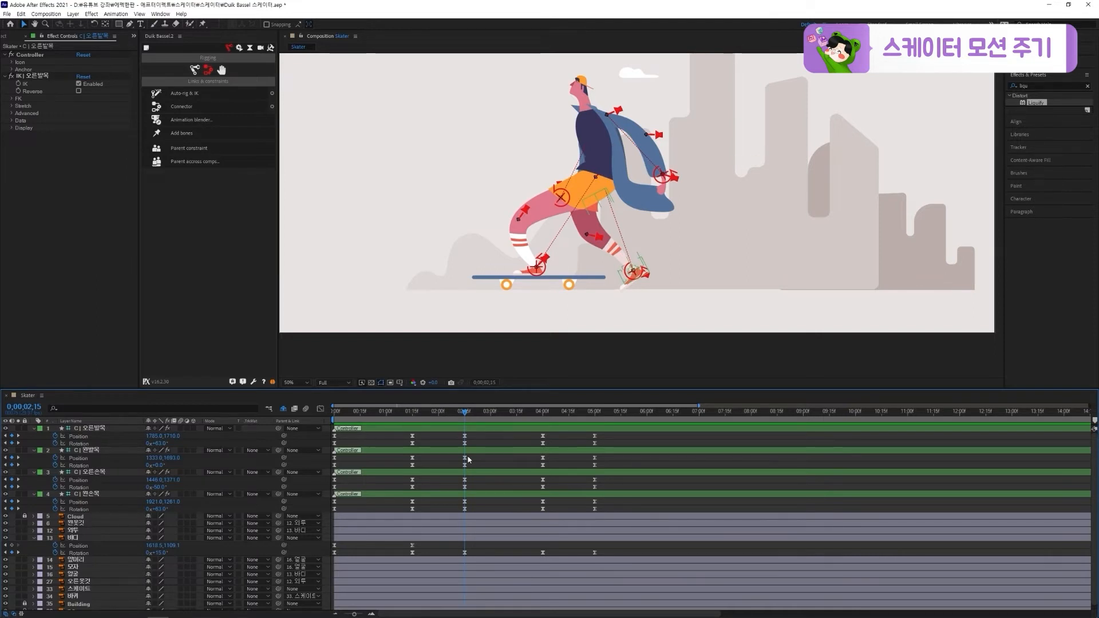
Delete the controller and 바디 keyframes at 0;00;02;15 and preview the simplified motion
left_click_drag(474, 426, 450, 557)
key("Delete")
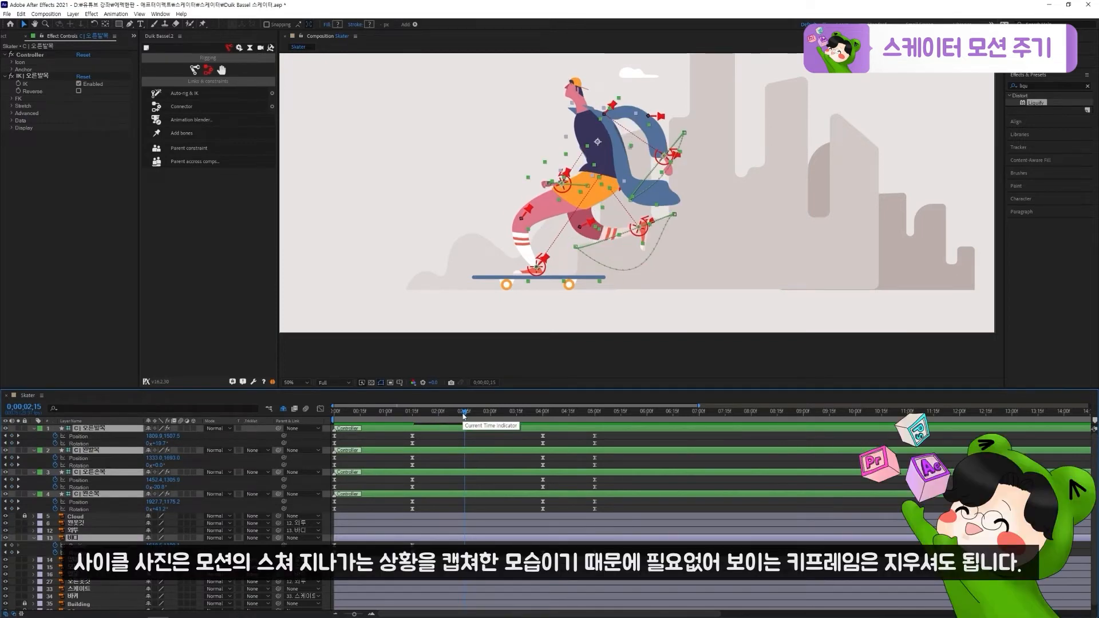
key("space")
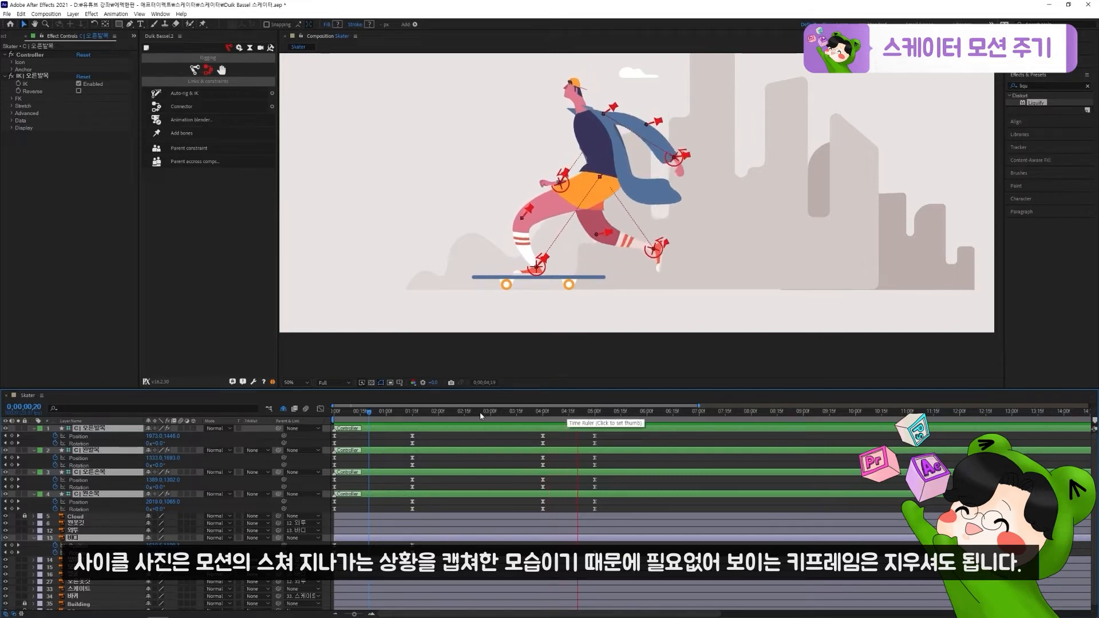
Extend the incoming path handle of the 오른발목 controller's 0;00;04;00 keyframe into a downward arc matching the return path, and preview
left_click_drag(480, 412, 470, 417)
left_click_drag(575, 247, 585, 244)
left_click(670, 217)
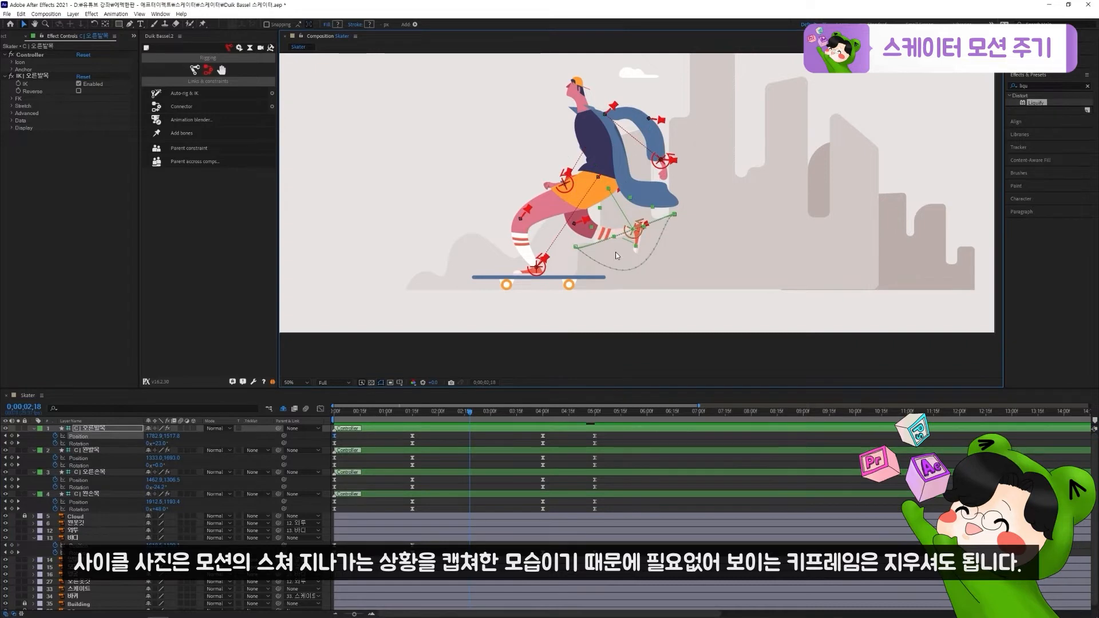
scroll(614, 252, "up", 2)
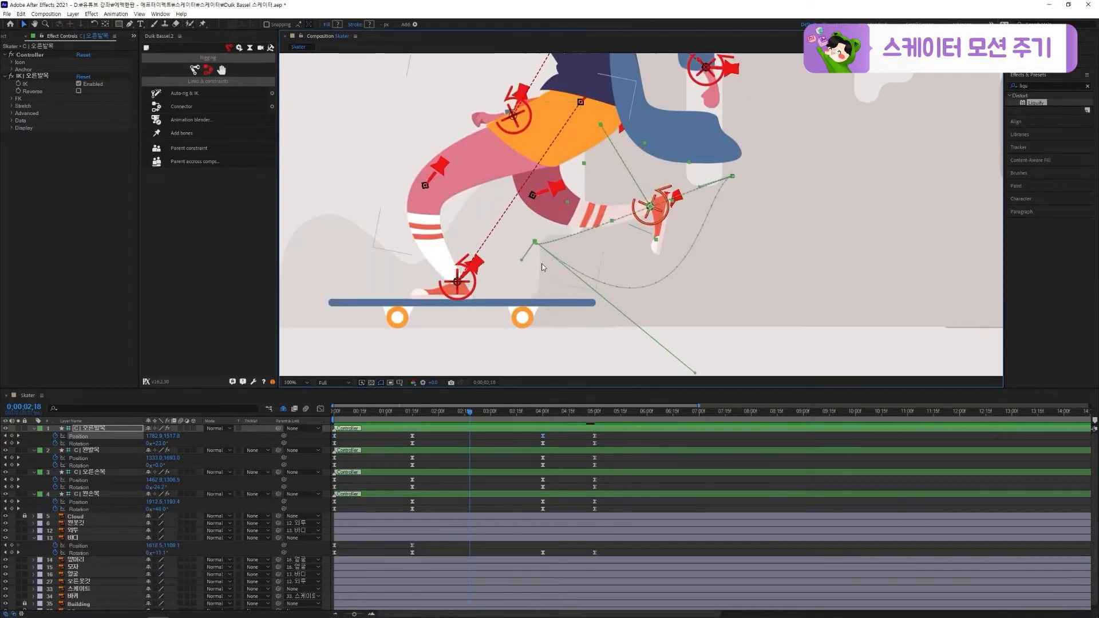
left_click_drag(521, 260, 694, 373)
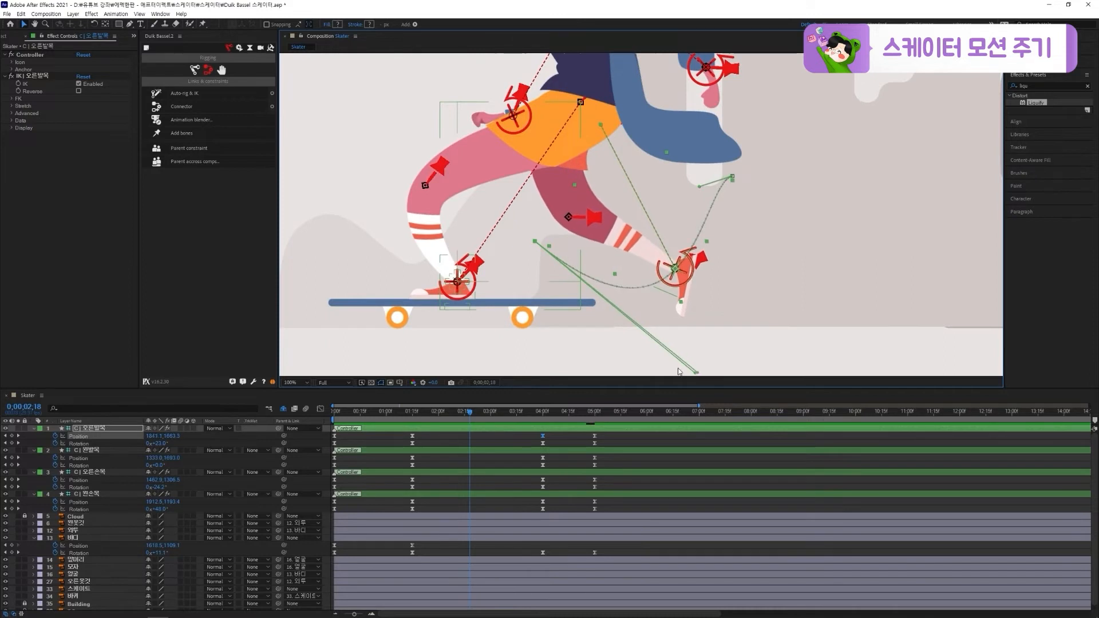
key("comma")
key("comma")
left_click_drag(453, 416, 397, 422)
key("space")
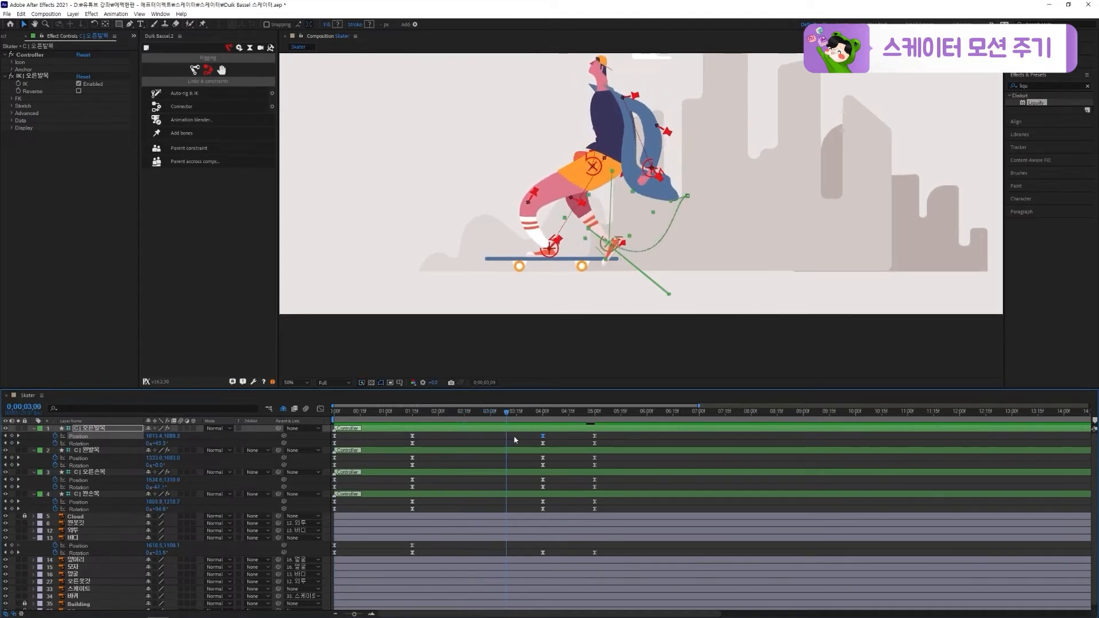
Curve the 왼손목 controller's motion path toward its 0;00;04;00 pose and check the arm swing
mouse_move(553, 436)
left_mouse_down()
mouse_move(596, 440)
mouse_move(475, 452)
mouse_move(544, 456)
left_mouse_up()
left_click(639, 183)
key("space")
left_click_drag(674, 132, 664, 175)
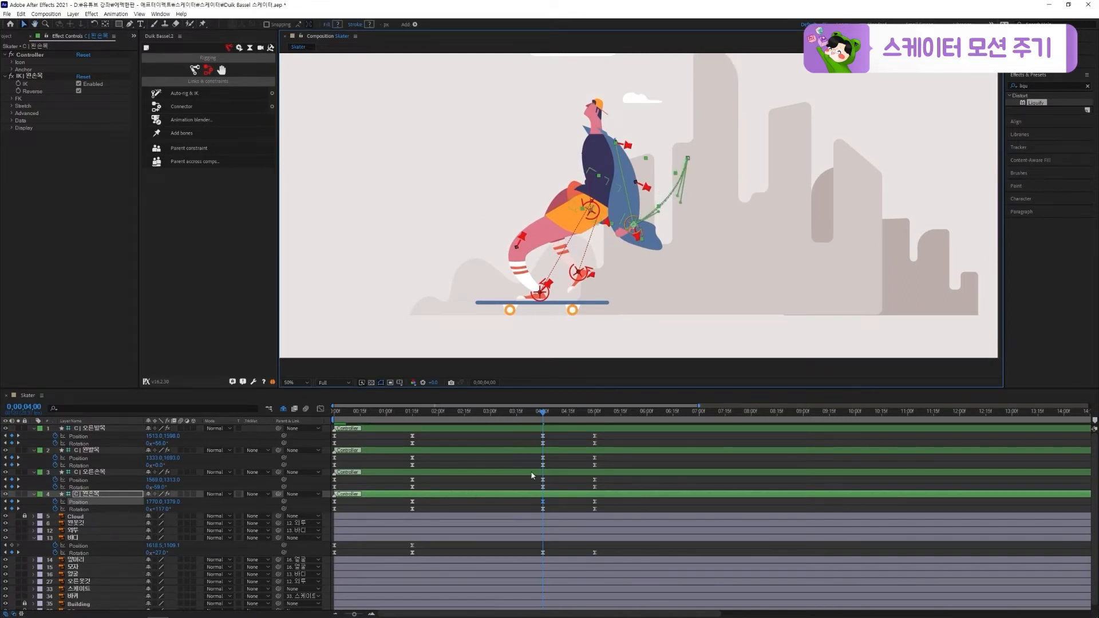
left_click_drag(534, 413, 404, 414)
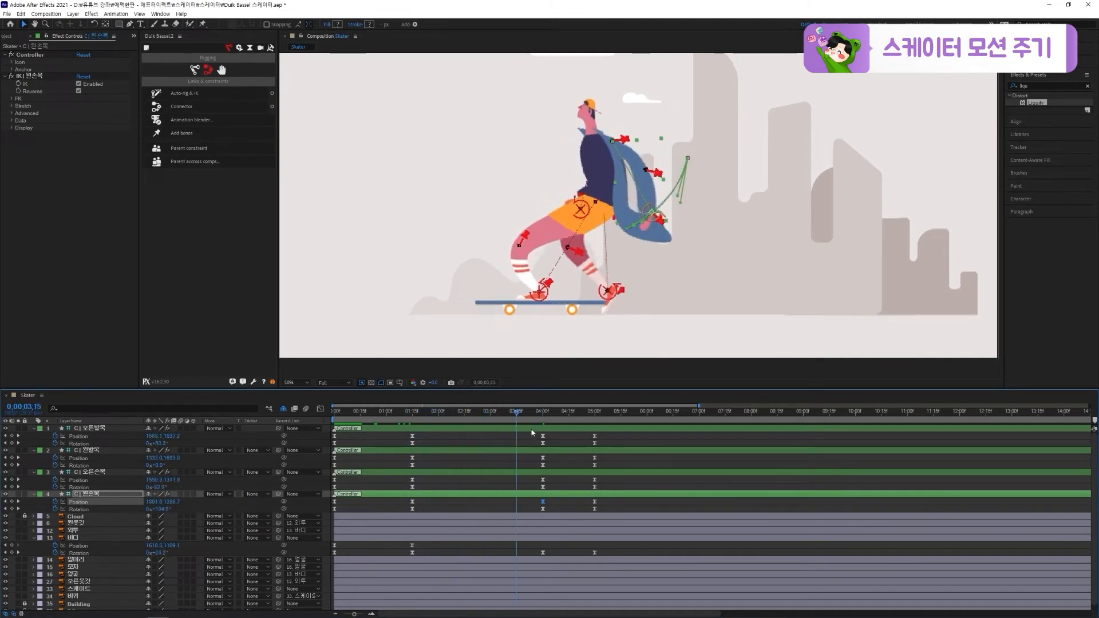
left_click_drag(606, 418, 543, 423)
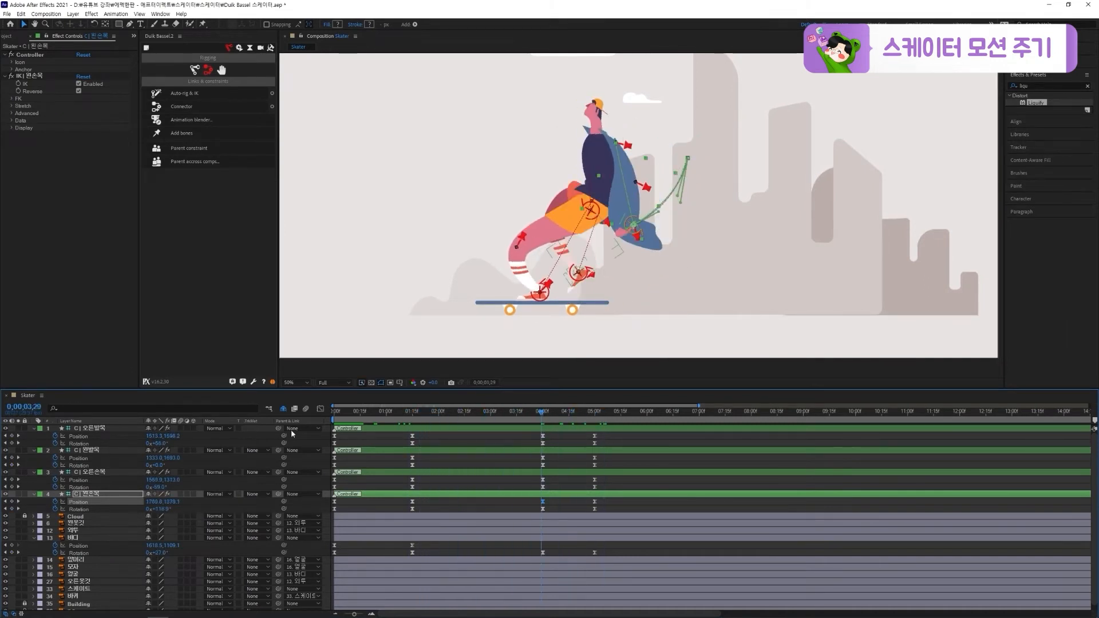
Bend the 오른손목 controller's motion path into a shallow downward arc over the shorts, and save the project
left_click(95, 472)
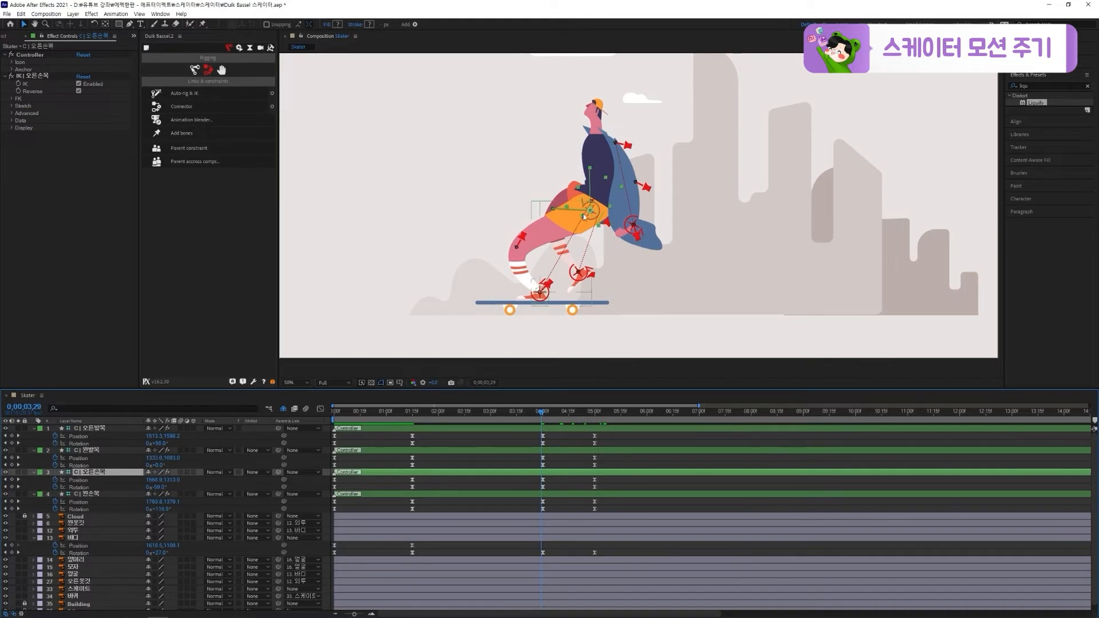
key("period")
left_click_drag(514, 417, 467, 423)
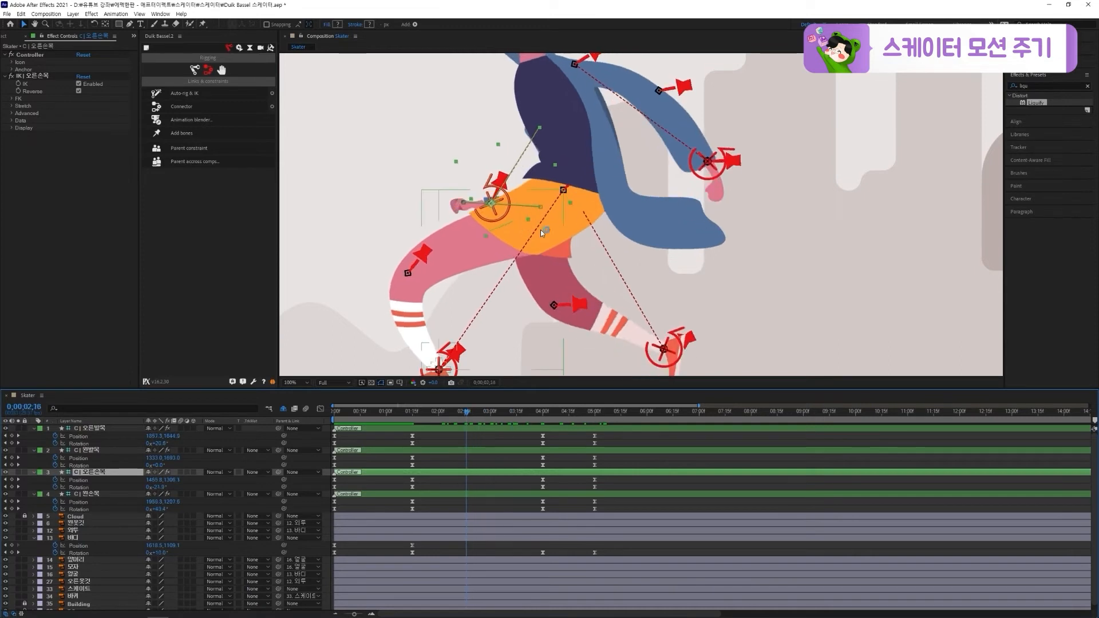
scroll(465, 208, "up", 1)
left_click_drag(499, 212, 497, 223)
left_click_drag(503, 223, 524, 233)
left_click_drag(486, 202, 524, 231)
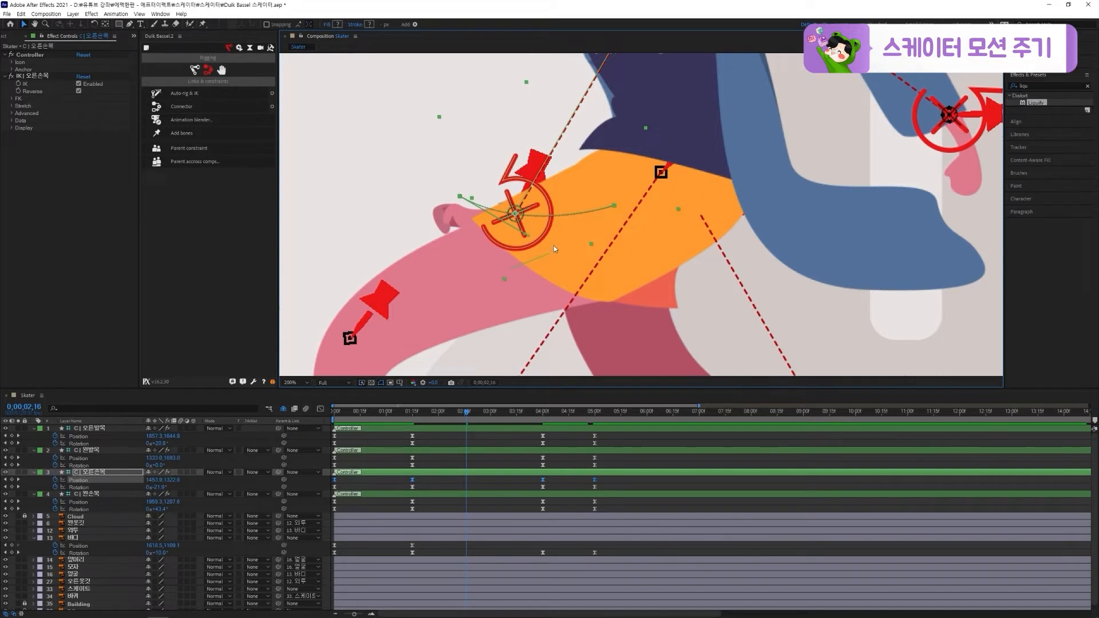
scroll(554, 246, "down", 1)
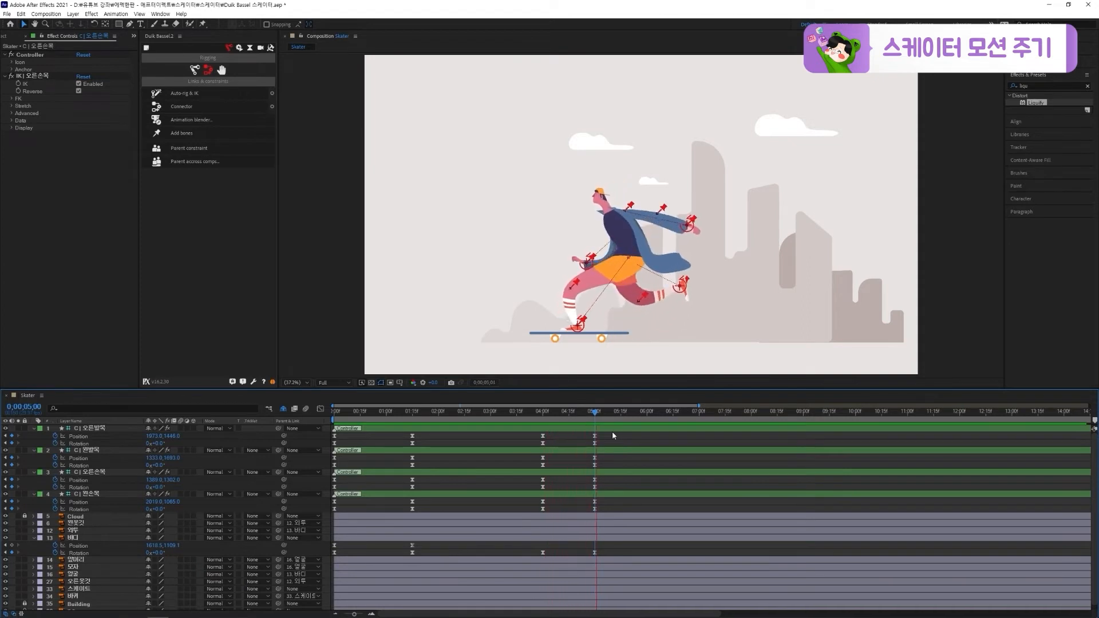
key("ctrl+s")
In the speed graph, shorten the outgoing ease of all 0;00;04;00 keyframes so motion toward 0;00;05;00 starts fast, and preview
left_click_drag(612, 434, 331, 569)
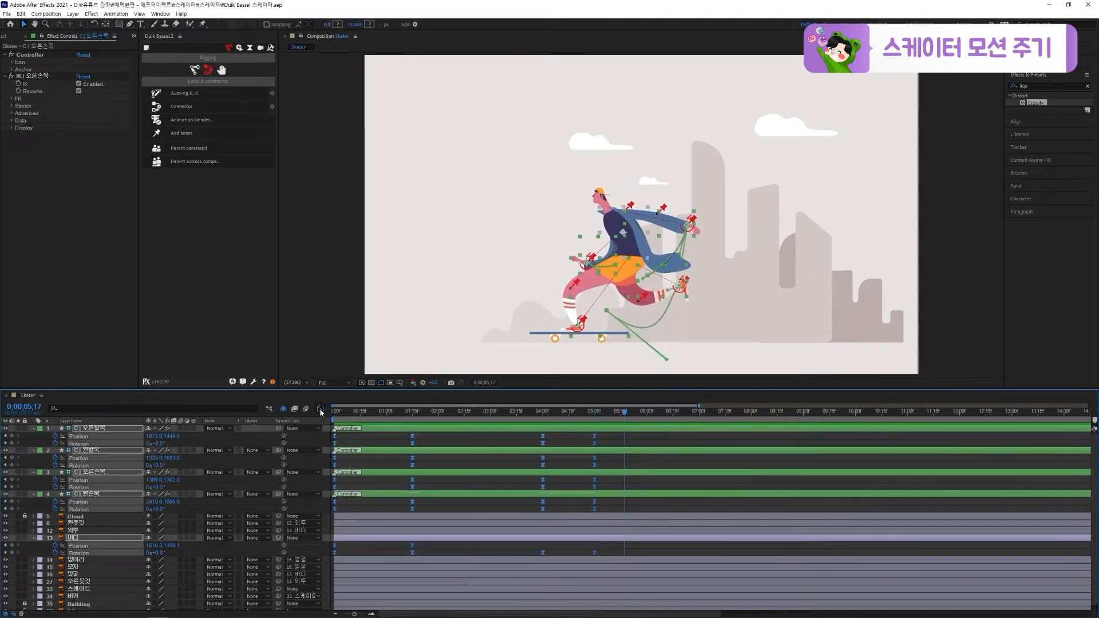
left_click(321, 409)
key("j")
left_click_drag(620, 548, 546, 565)
key("ctrl+z")
left_click(549, 565)
left_click_drag(513, 416, 404, 437)
key("space")
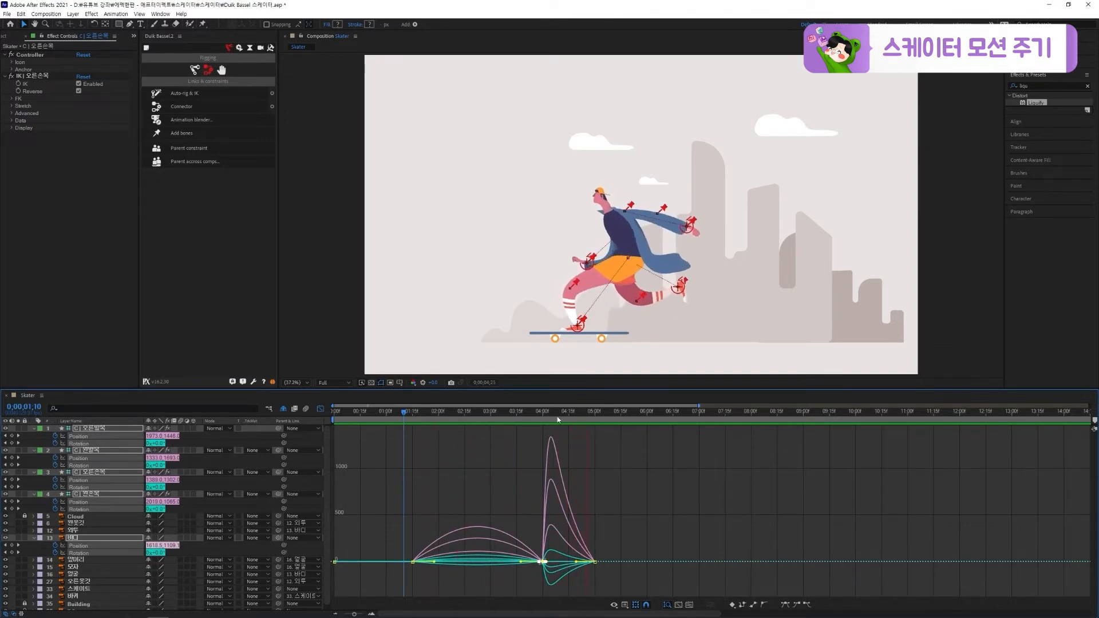
left_click(405, 413)
key("space")
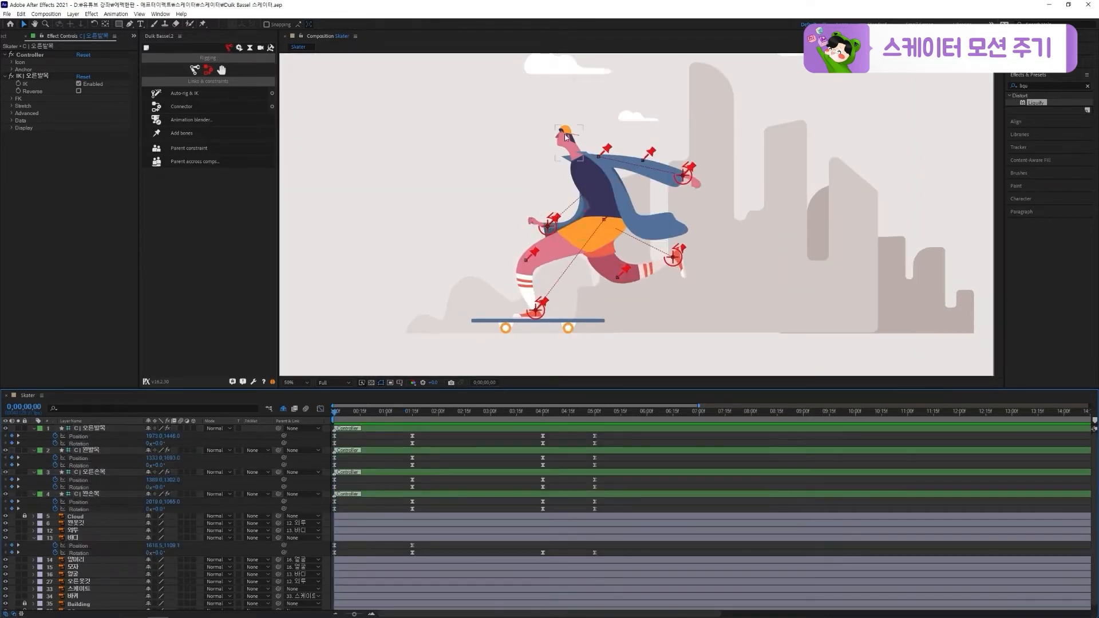
Place the 앞머리 layer's anchor point where the front hair meets the cap and test its Rotation, undoing the test turn
left_click(561, 131)
scroll(545, 111, "up", 1)
left_click_drag(545, 111, 652, 270)
scroll(651, 270, "up", 1)
left_click_drag(535, 199, 580, 217)
left_click(107, 26)
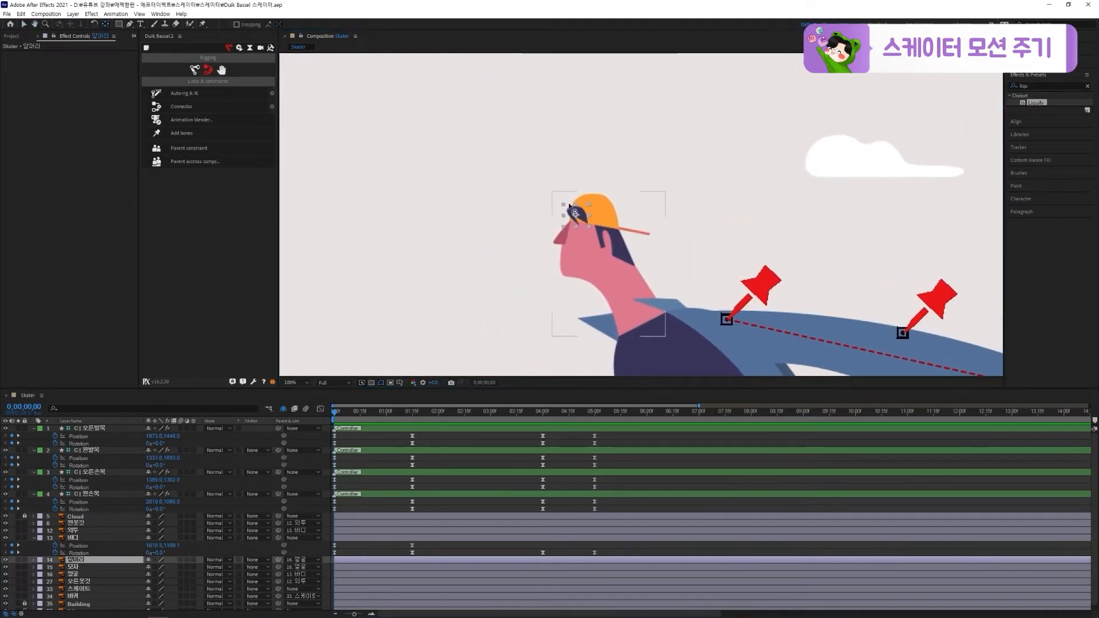
left_click_drag(576, 216, 575, 213)
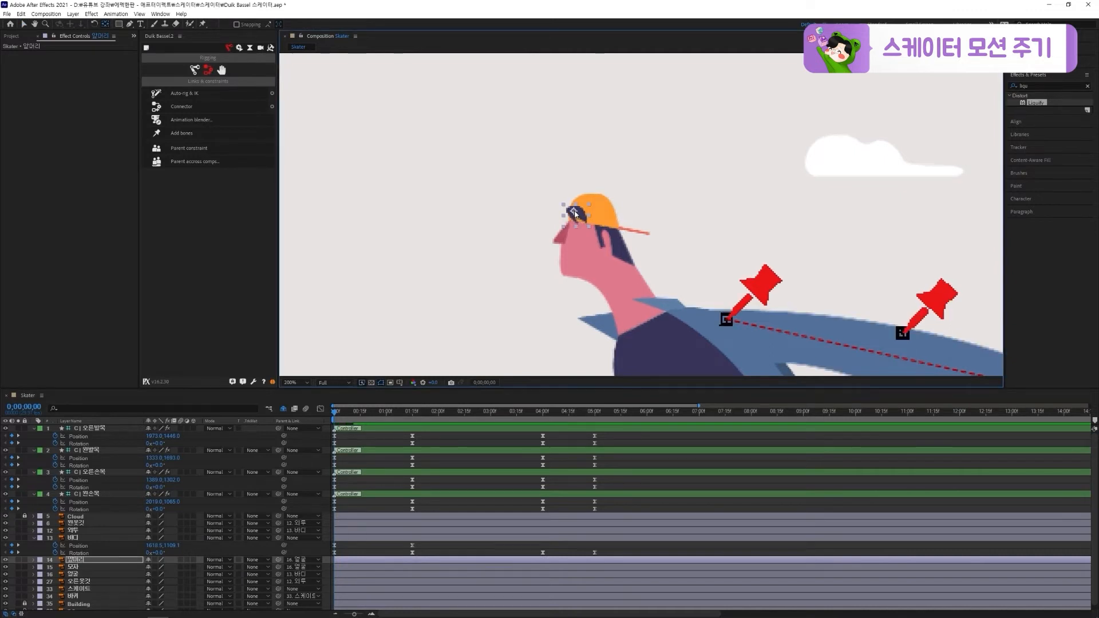
key("v")
key("r")
left_click_drag(162, 567, 173, 568)
key("ctrl+z")
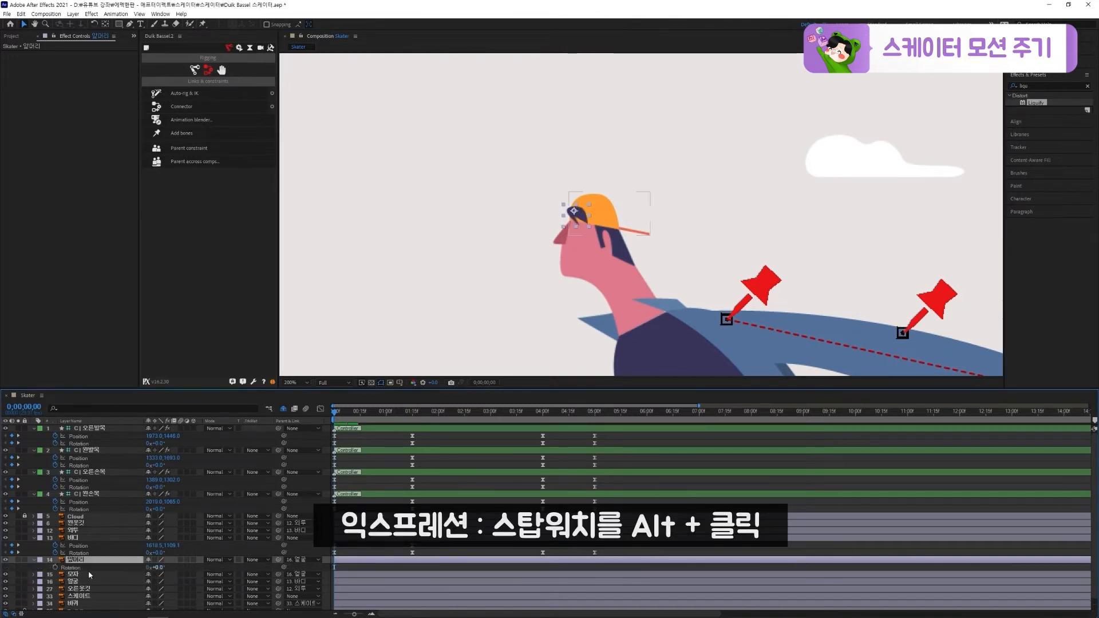
Add the expression wiggle(5,10) to the 앞머리 layer's Rotation and preview the hair movement
left_click(54, 568, "alt")
type("wiggle")
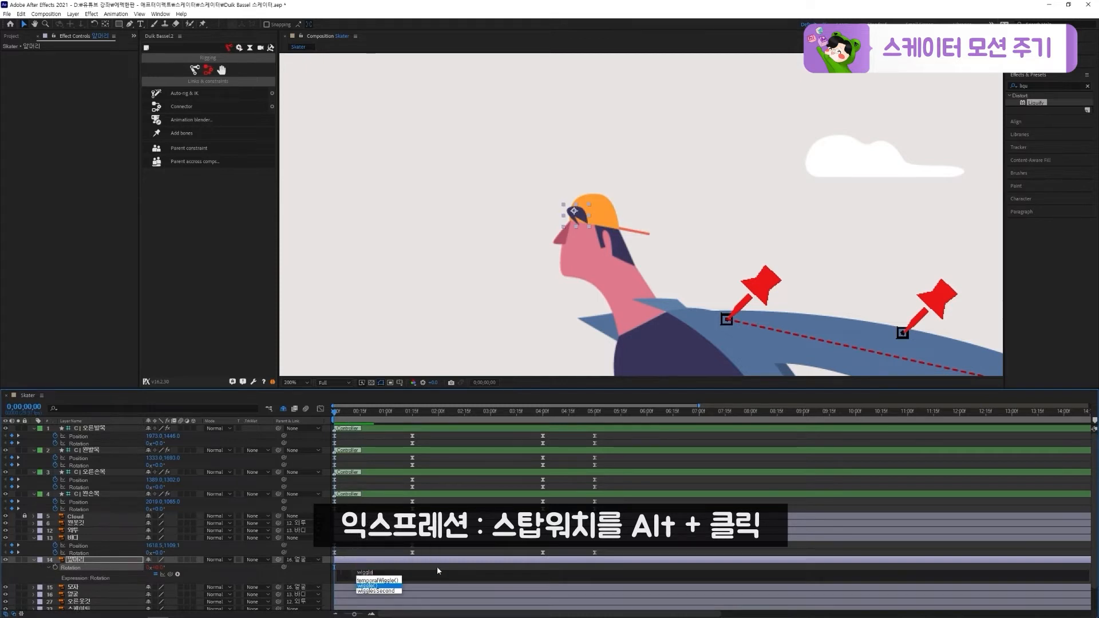
key("Return")
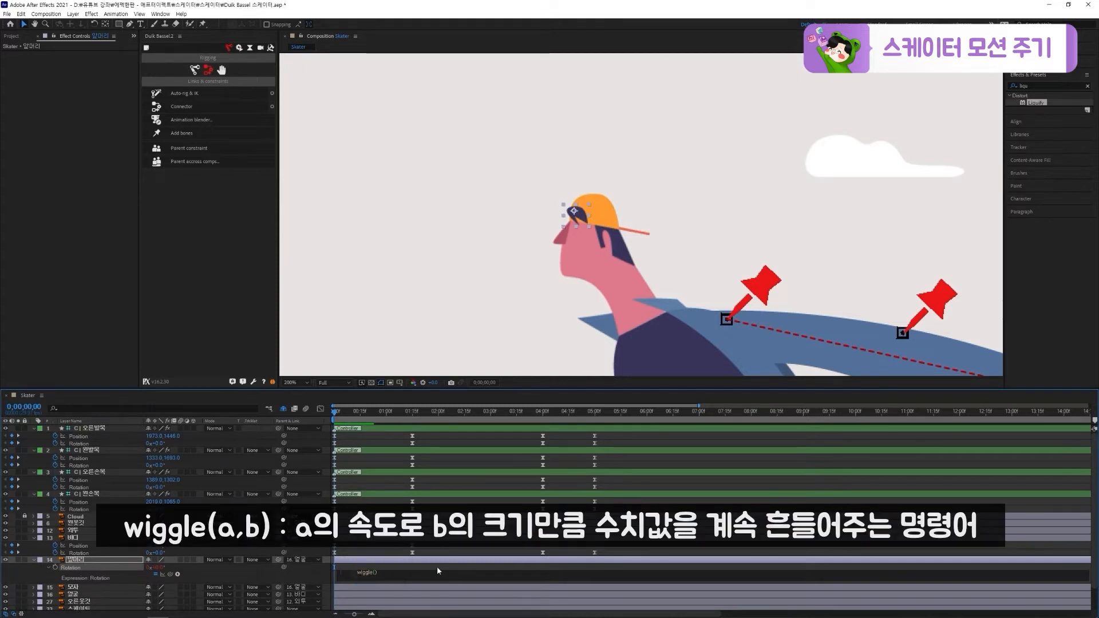
type("5,10")
left_click(437, 566)
key("space")
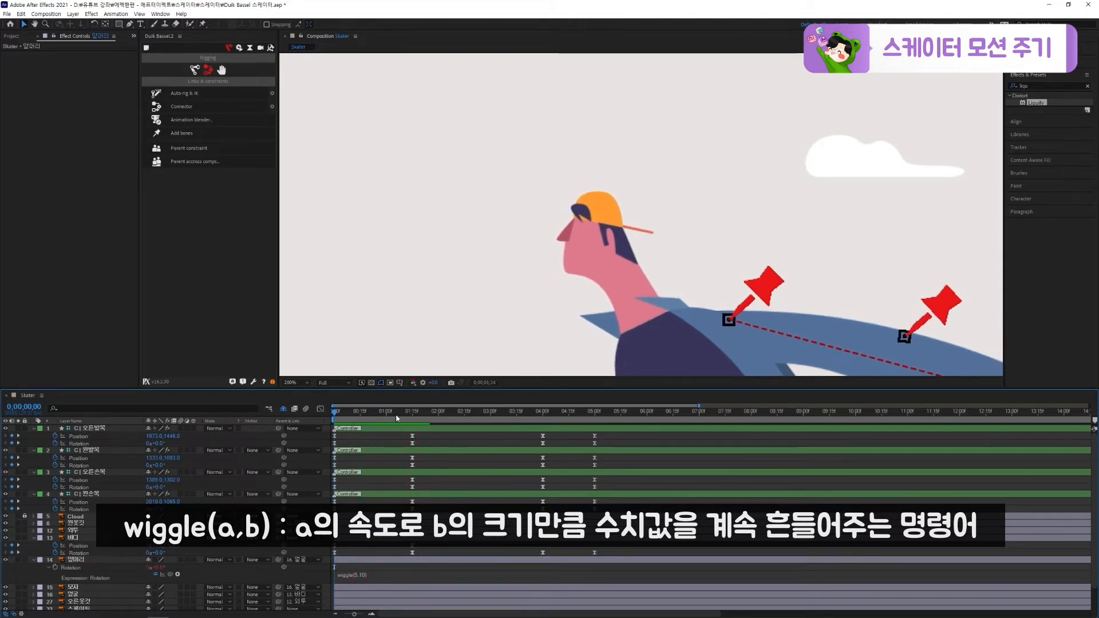
key("space")
key("space")
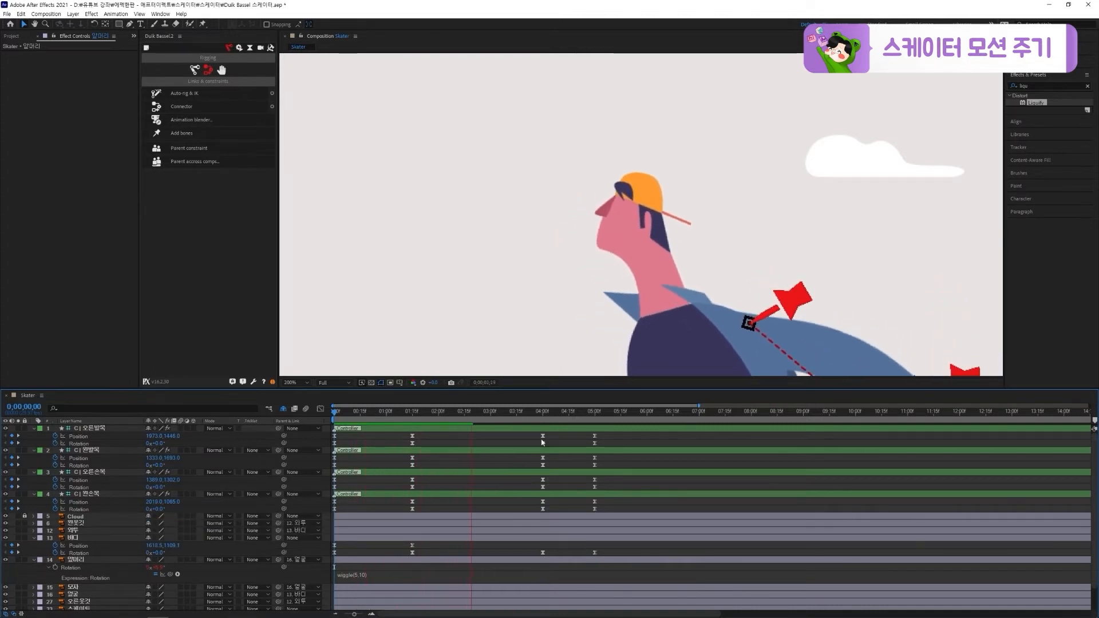
key("space")
Change the 앞머리 layer's Rotation expression to wiggle(3,7) and preview the hair movement
left_click_drag(458, 418, 455, 418)
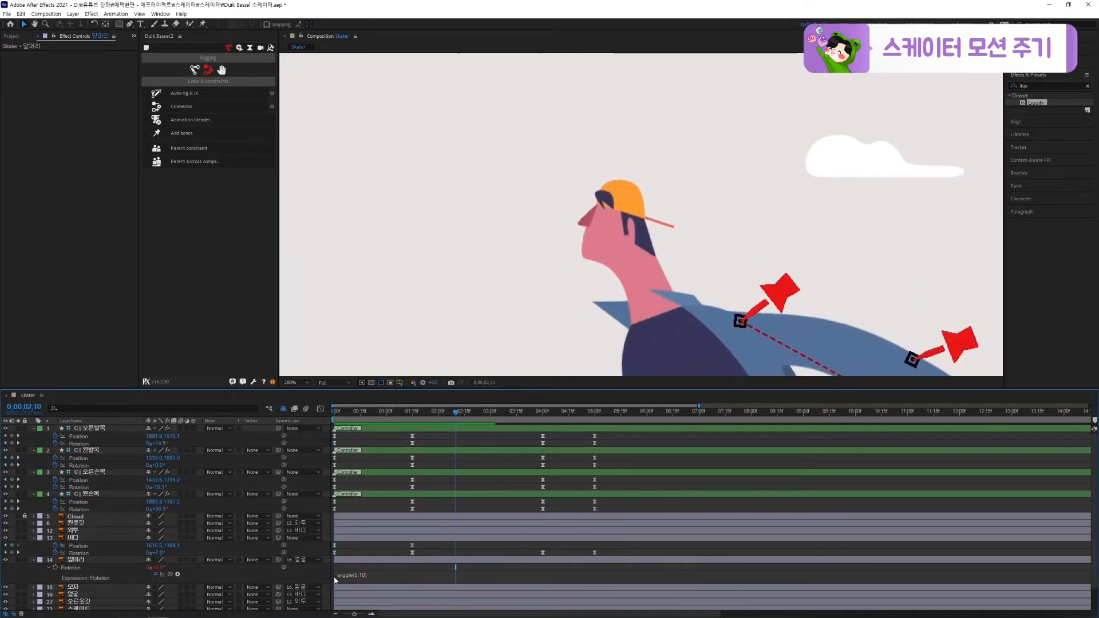
left_click(377, 576)
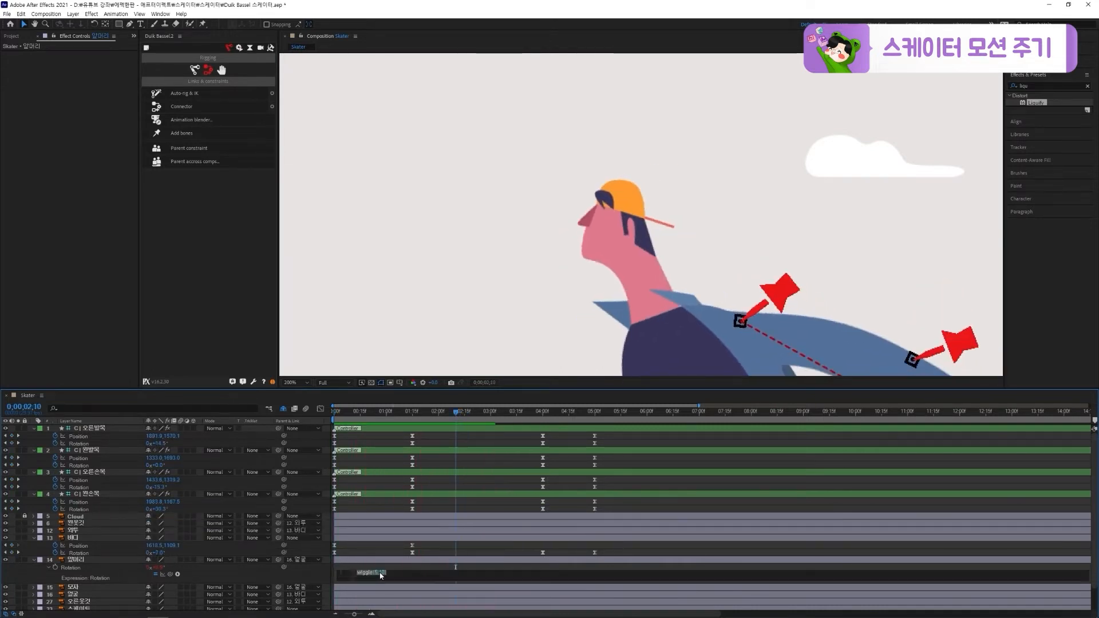
left_click(452, 566)
key("space")
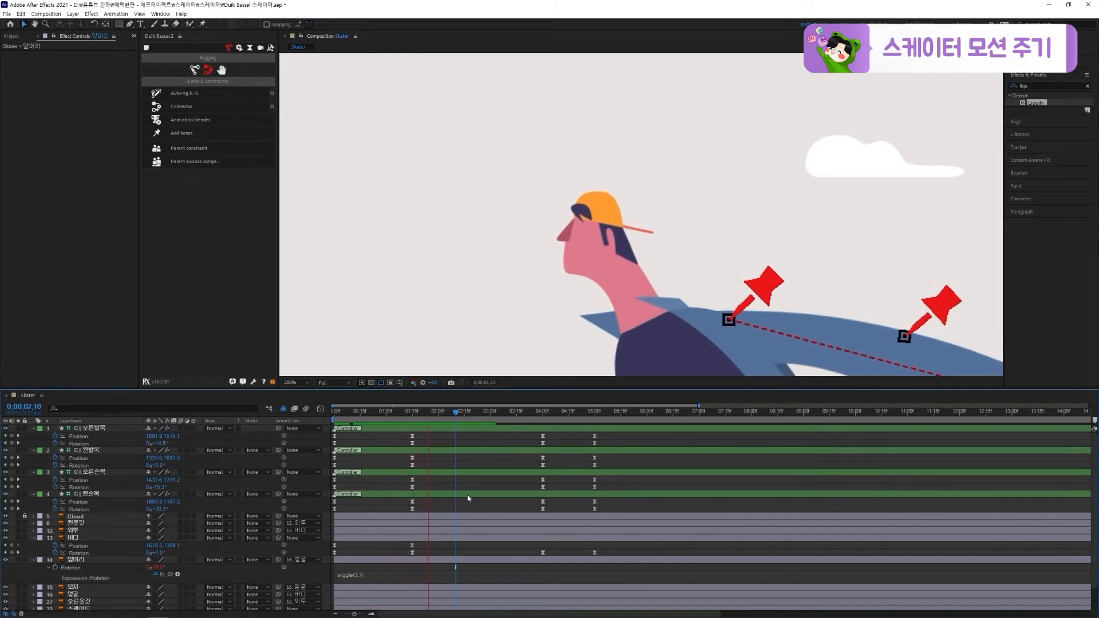
key("space")
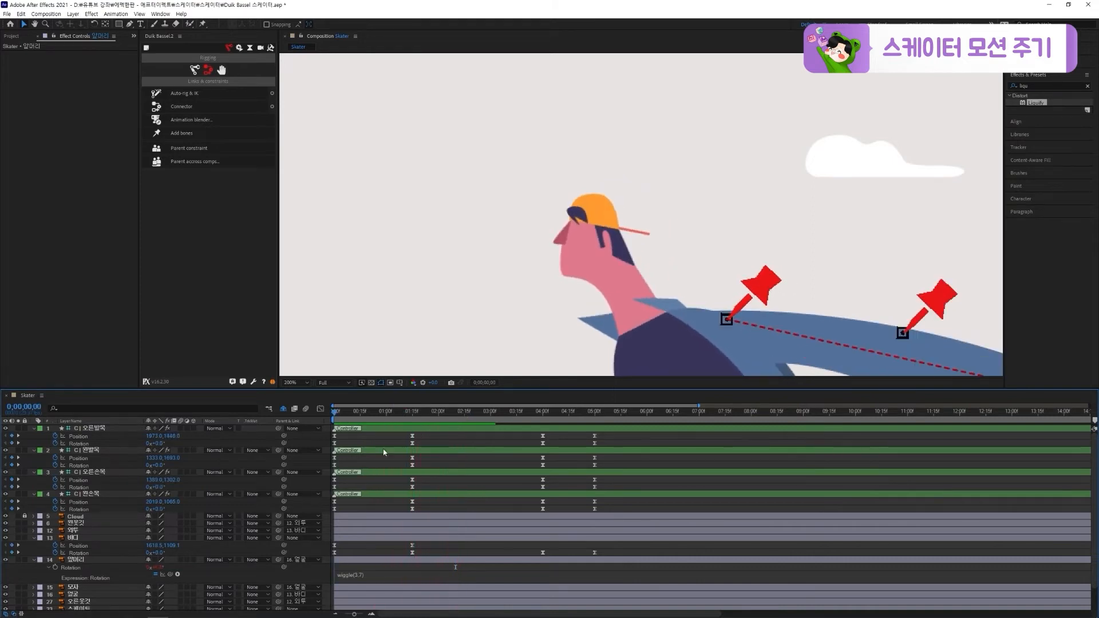
key("space")
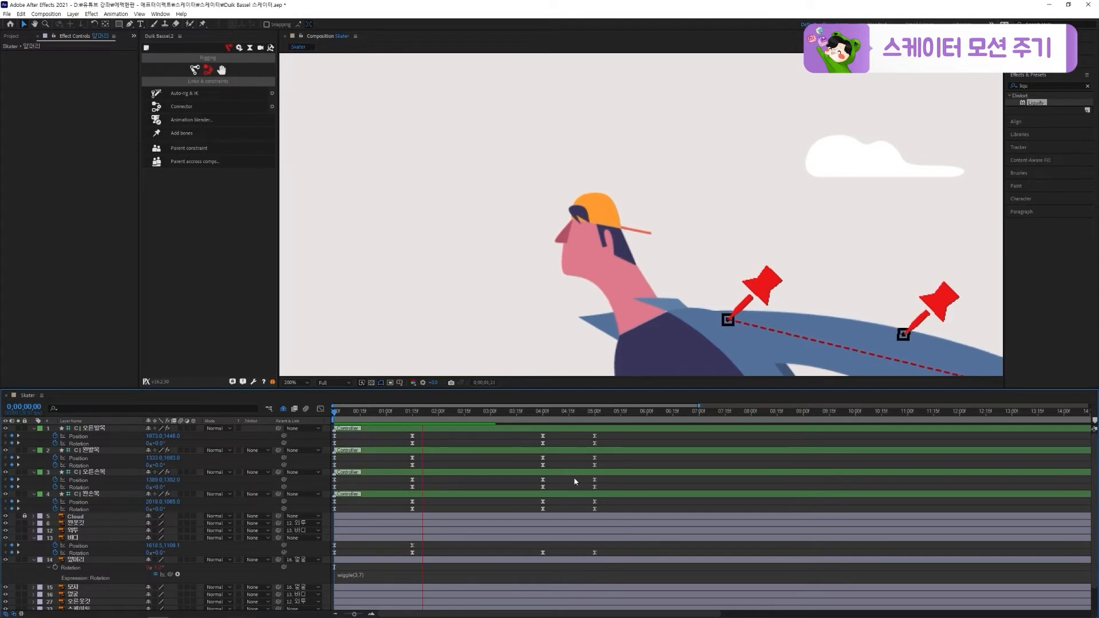
Find the Turbulent Displace effect and apply it to the coat layer 외투
left_click(656, 277)
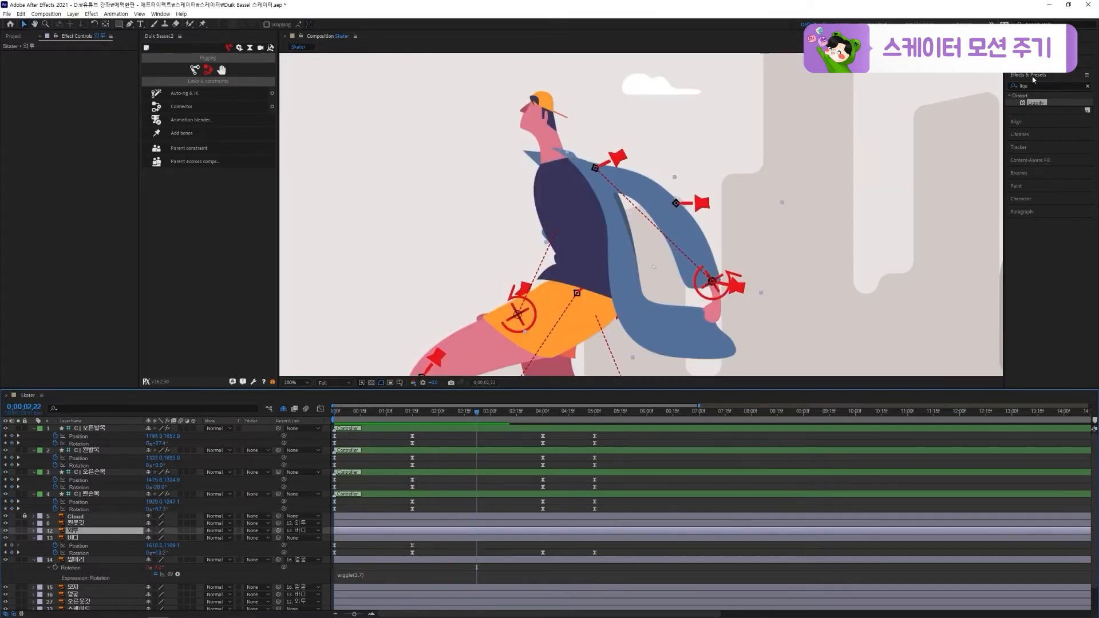
left_click(1031, 85)
type("turb")
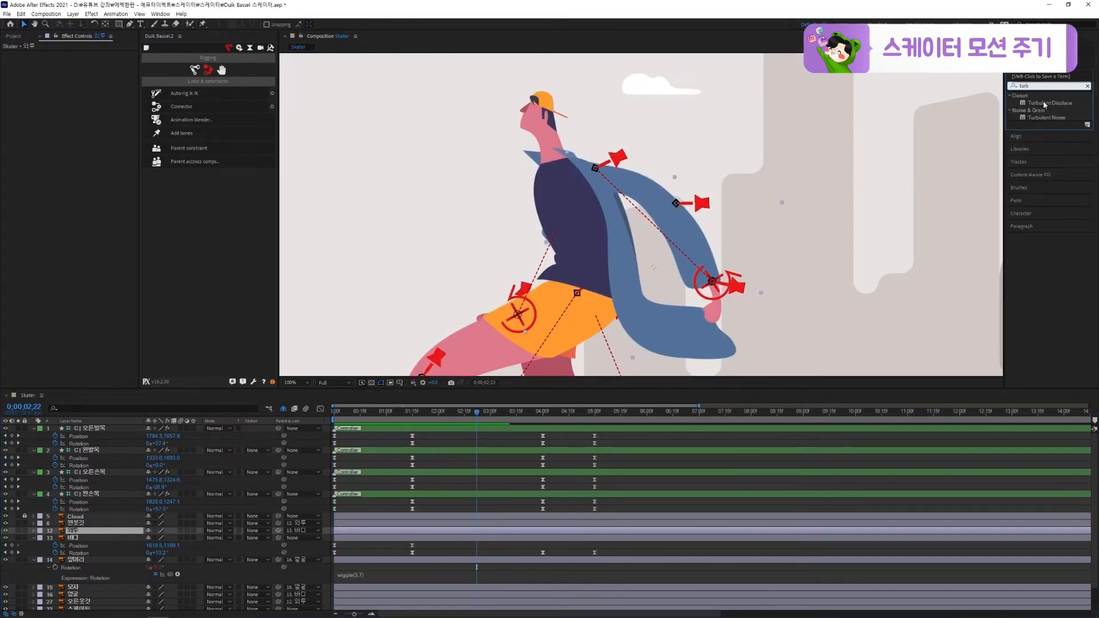
double_click(1045, 103)
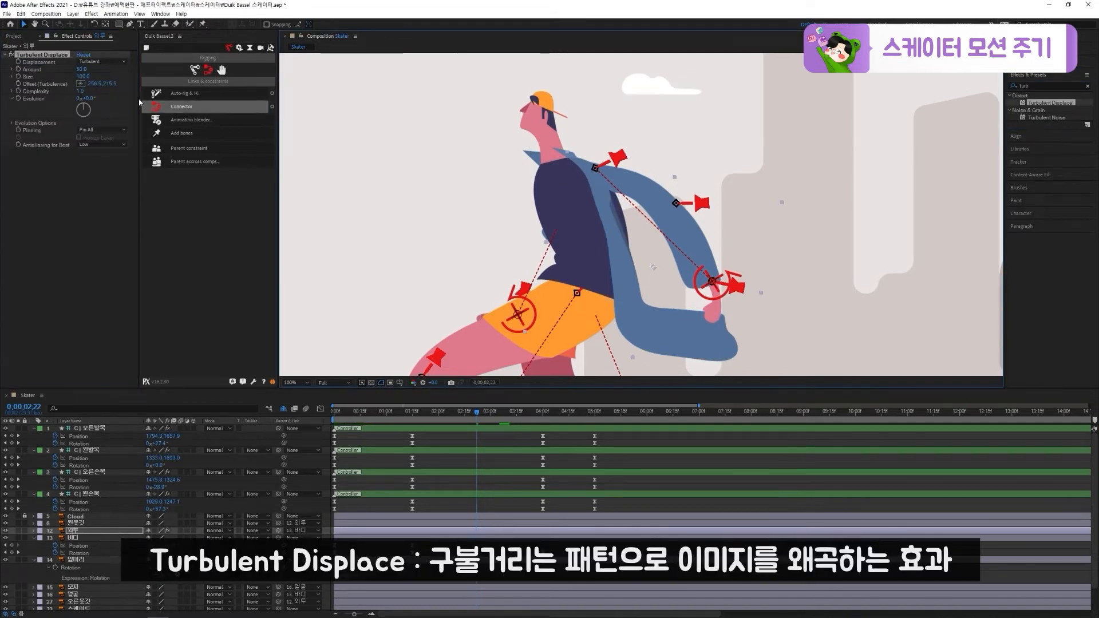
Set the coat's Turbulent Displace to Amount 20, Size 50 and Cross Displacement, and check the distortion on several frames
left_click_drag(79, 76, 74, 69)
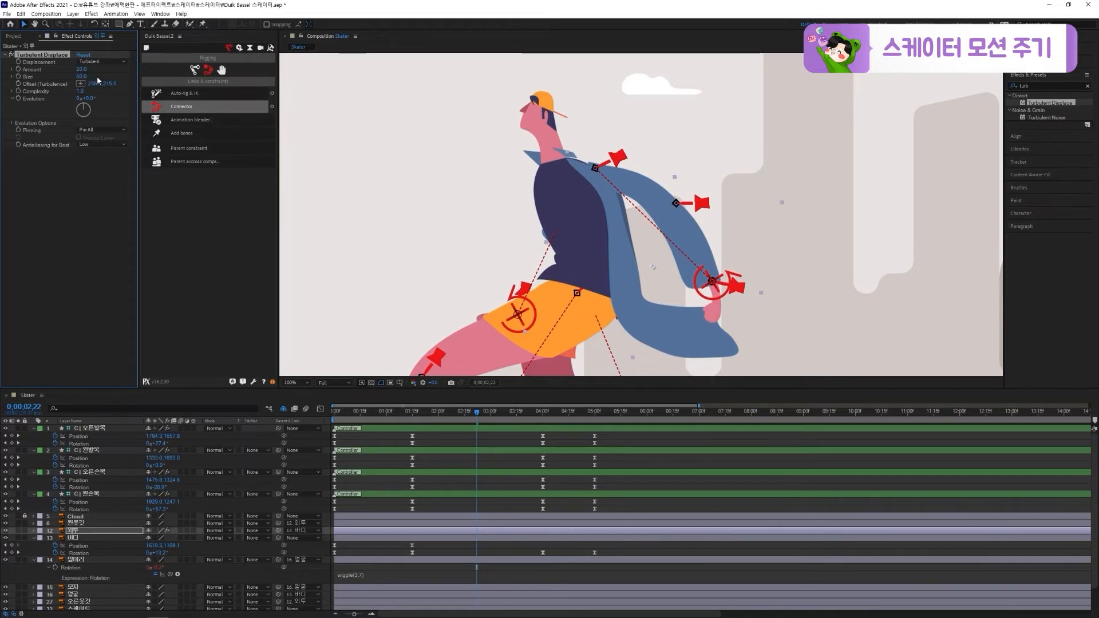
left_click(102, 61)
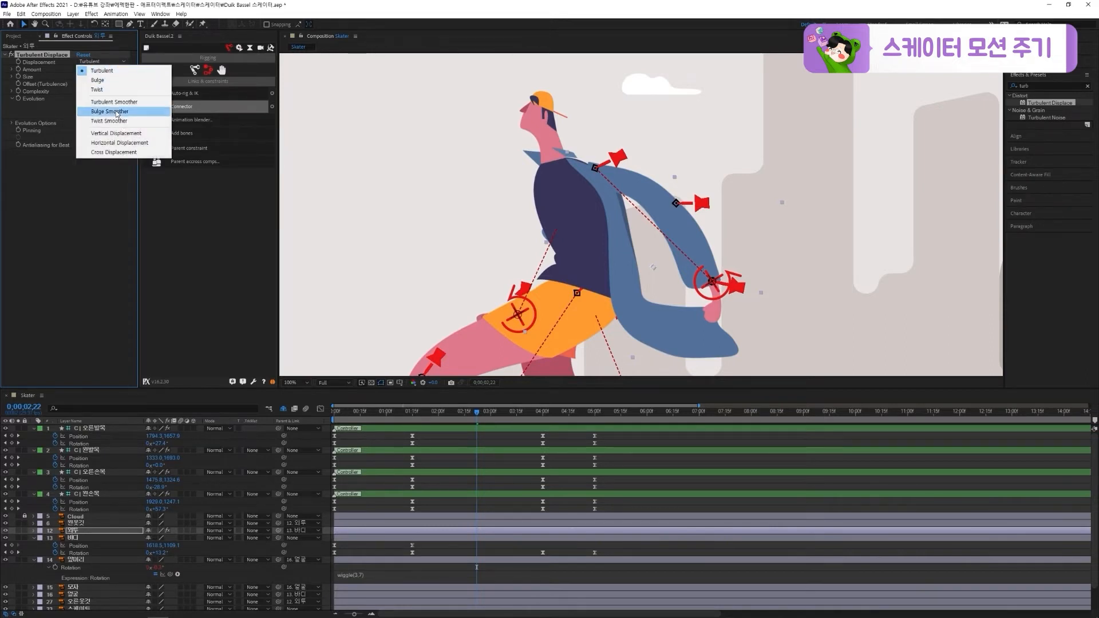
left_click(115, 152)
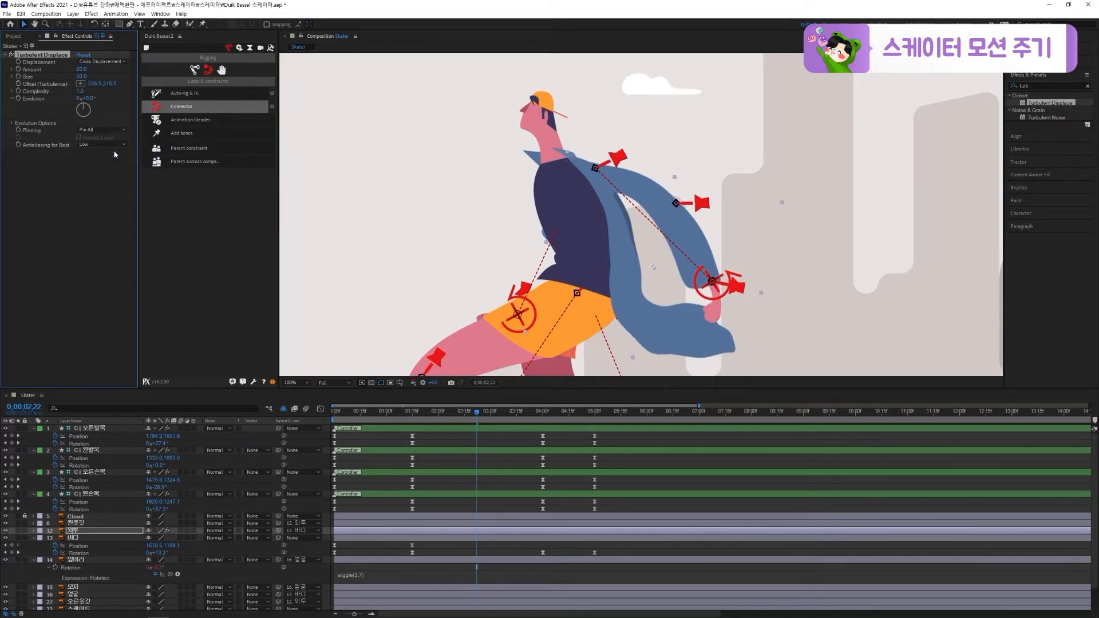
key("space")
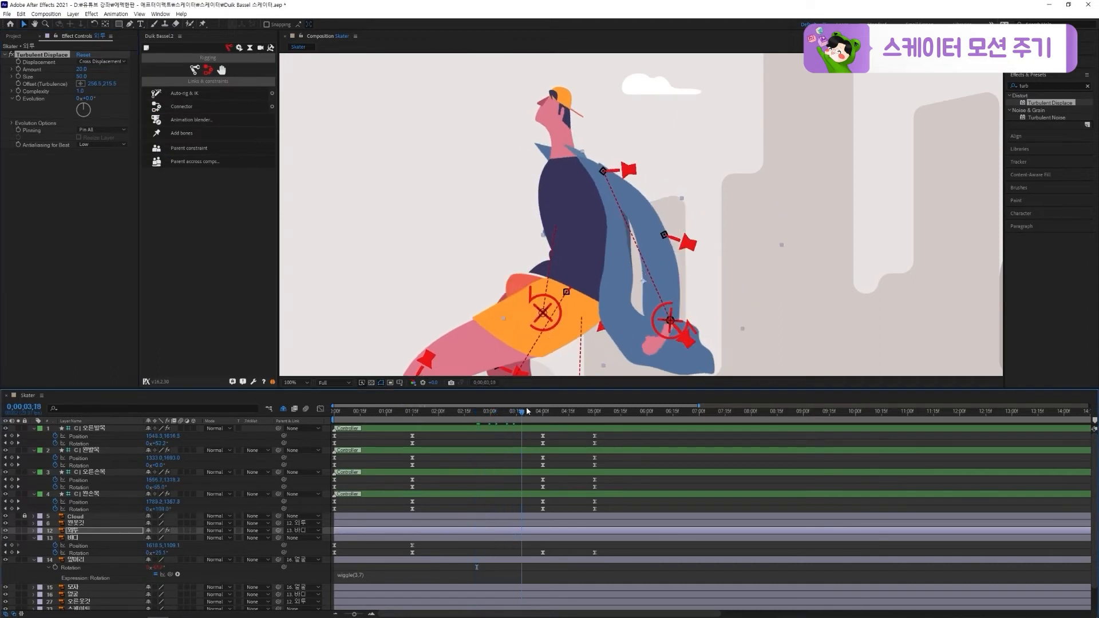
left_click_drag(520, 411, 486, 412)
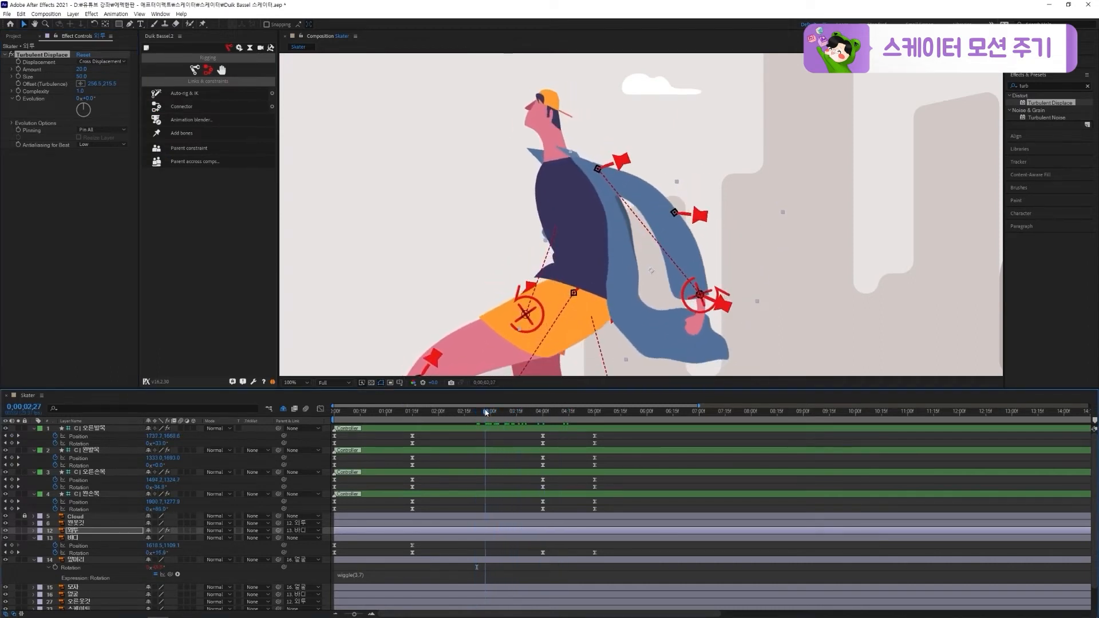
Add the expression time*100 to the Turbulent Displace Evolution of the 외투 layer and preview the fluttering coat
left_click(18, 99, "alt")
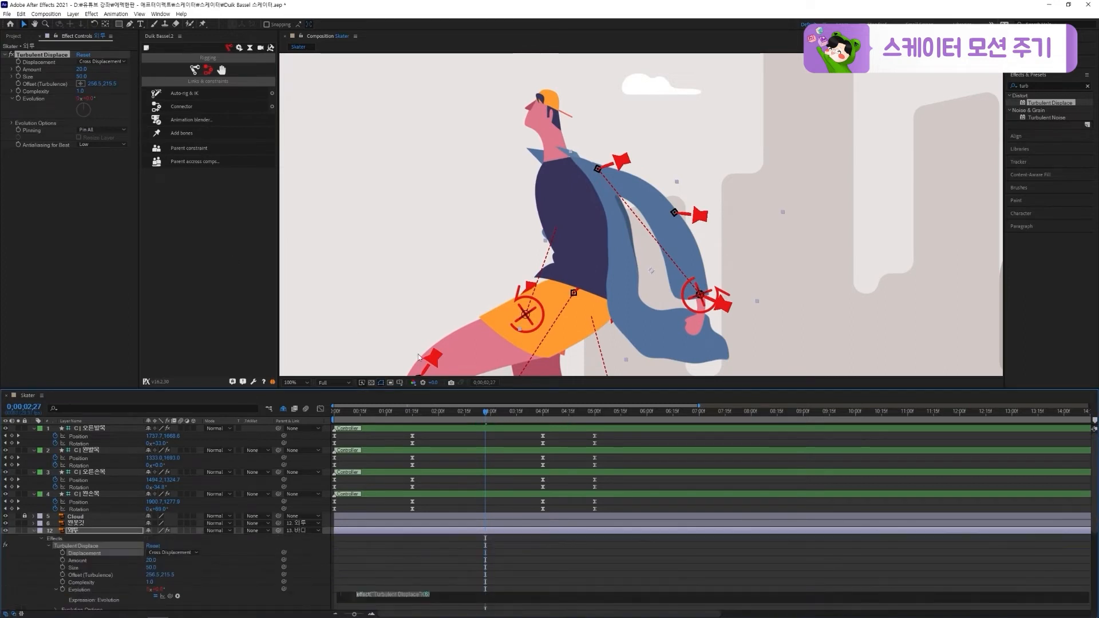
type("time*")
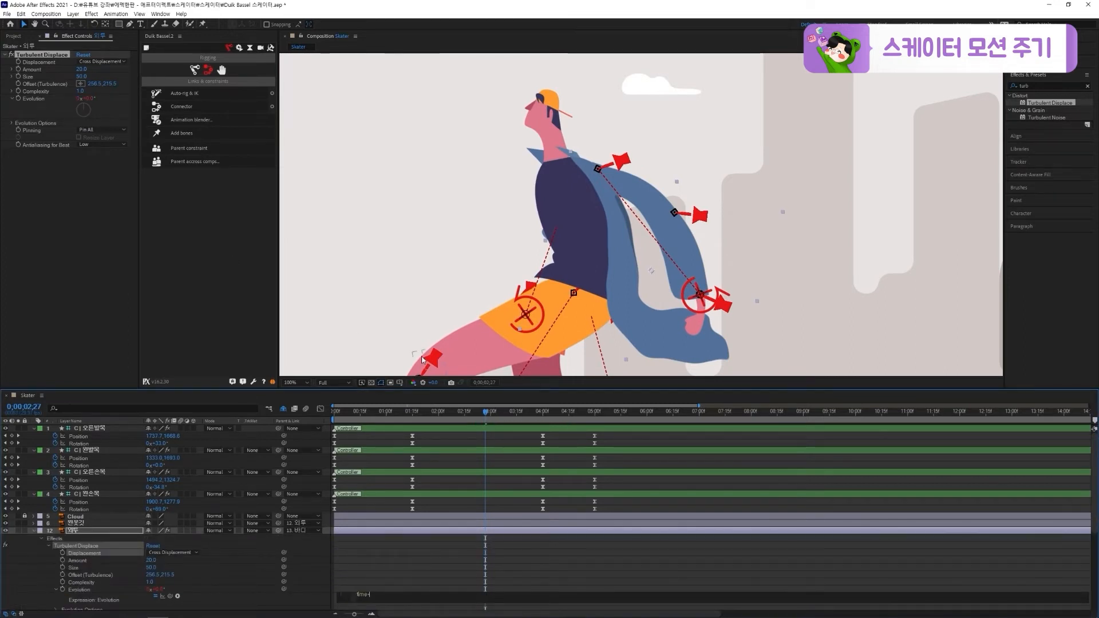
type("100")
left_click(467, 552)
key("space")
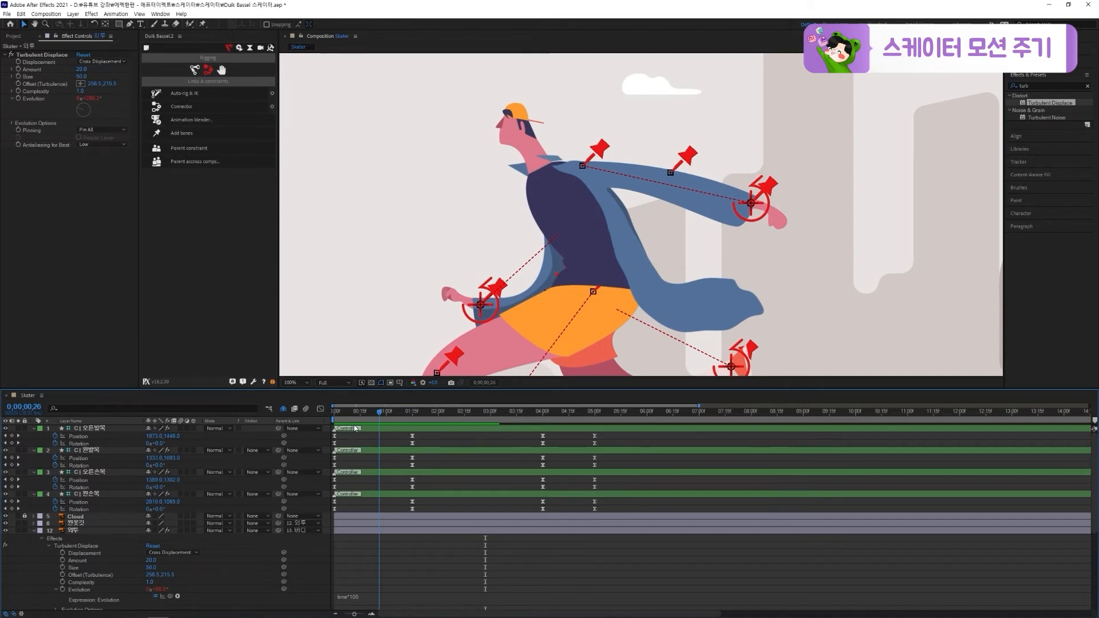
Cut the Turbulent Displace effect from the 외투 layer at the start of the timeline
key("Home")
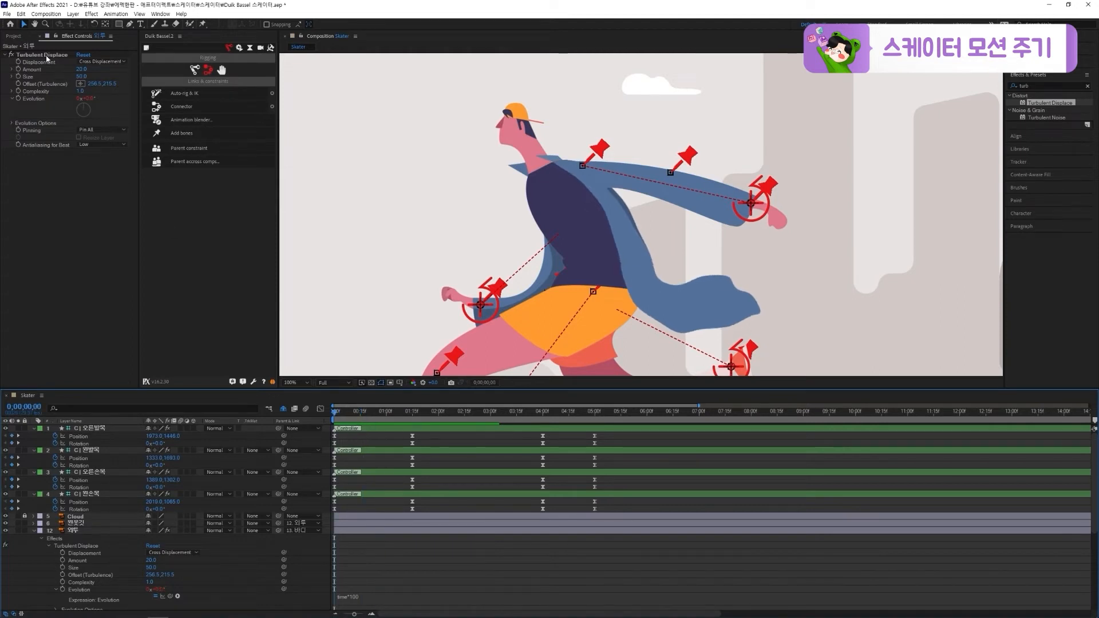
left_click(47, 57)
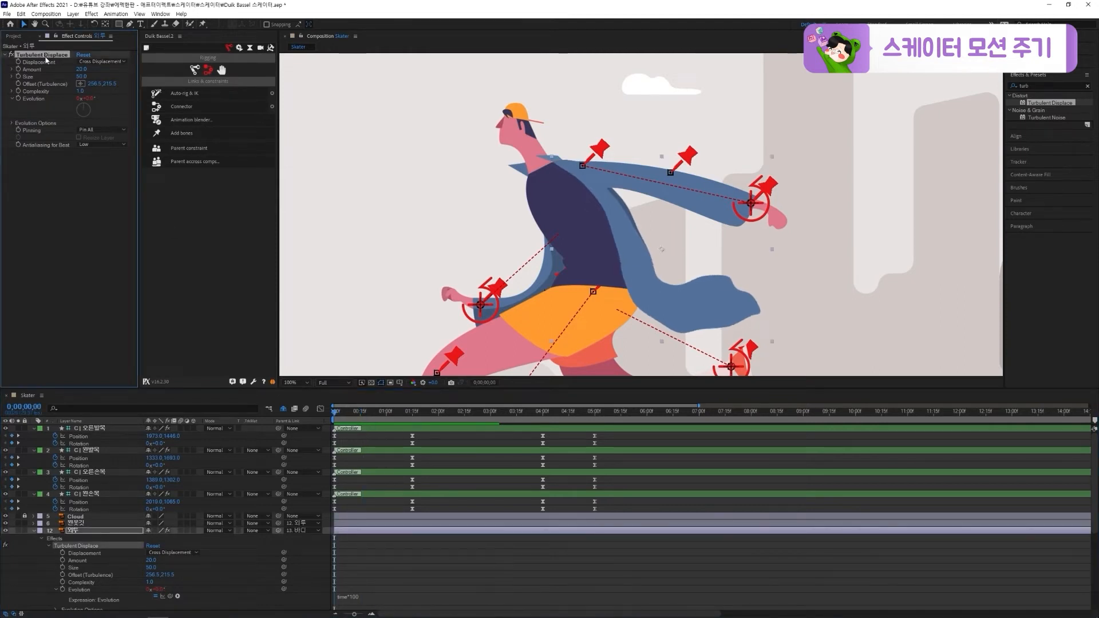
key("Delete")
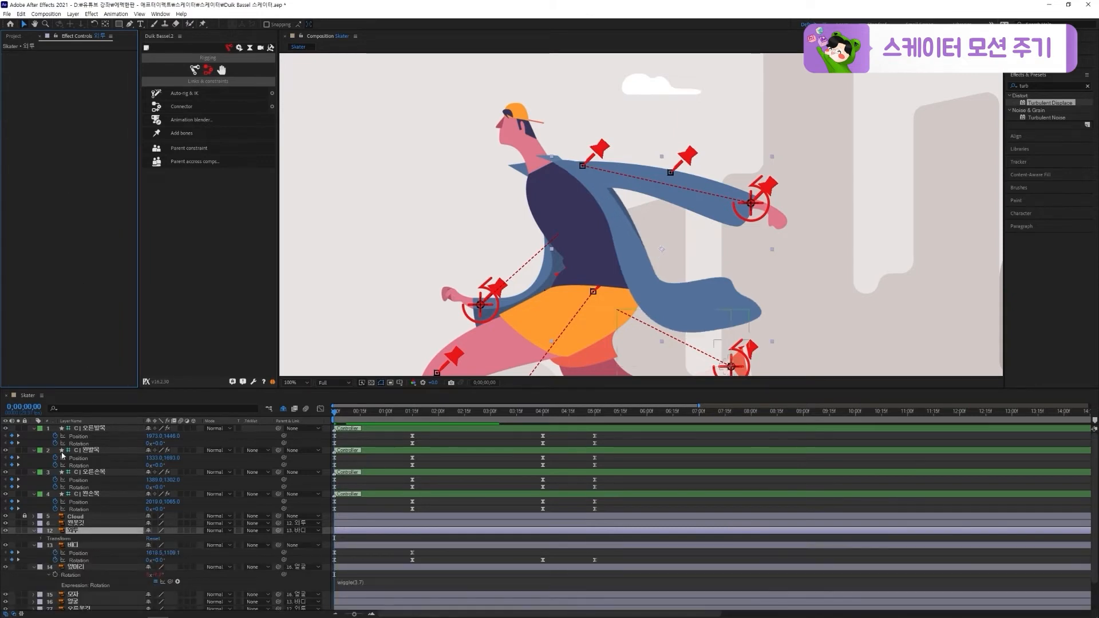
Pre-compose the 왼옷깃 and 외투 layers together as 외투 and parent the new composition layer to 바디
left_click(77, 523)
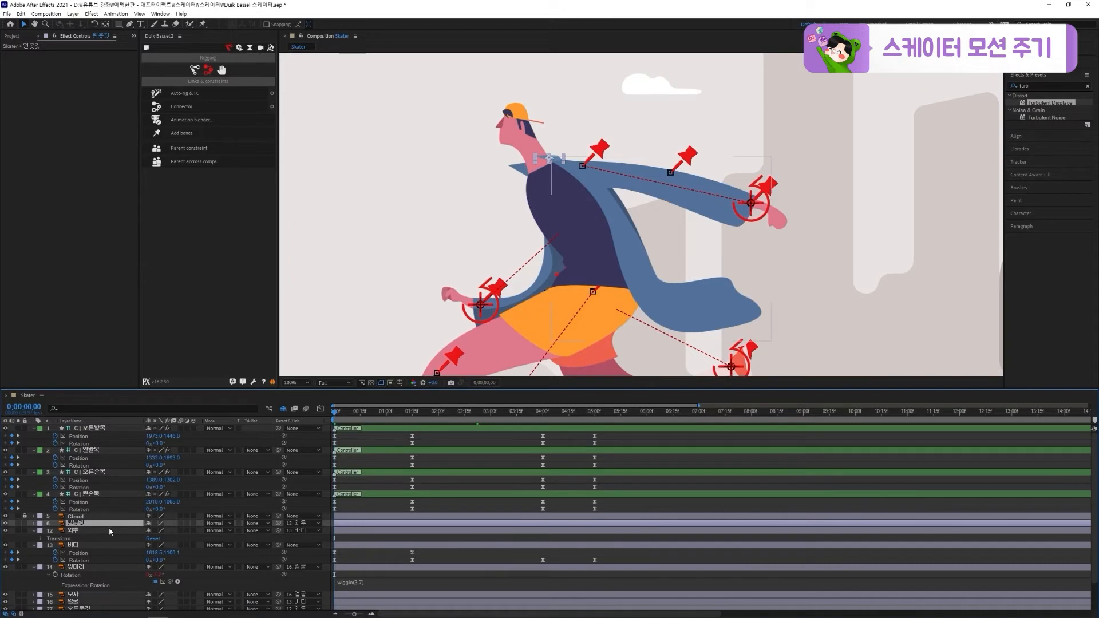
left_click(106, 530, "ctrl")
key("ctrl+shift+c")
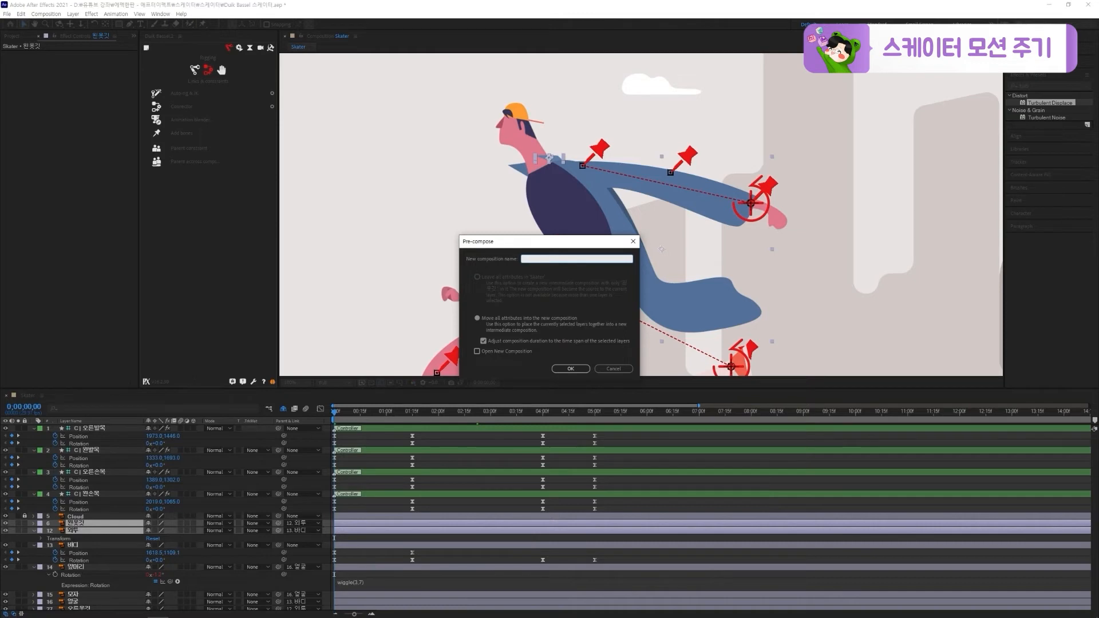
key("Escape")
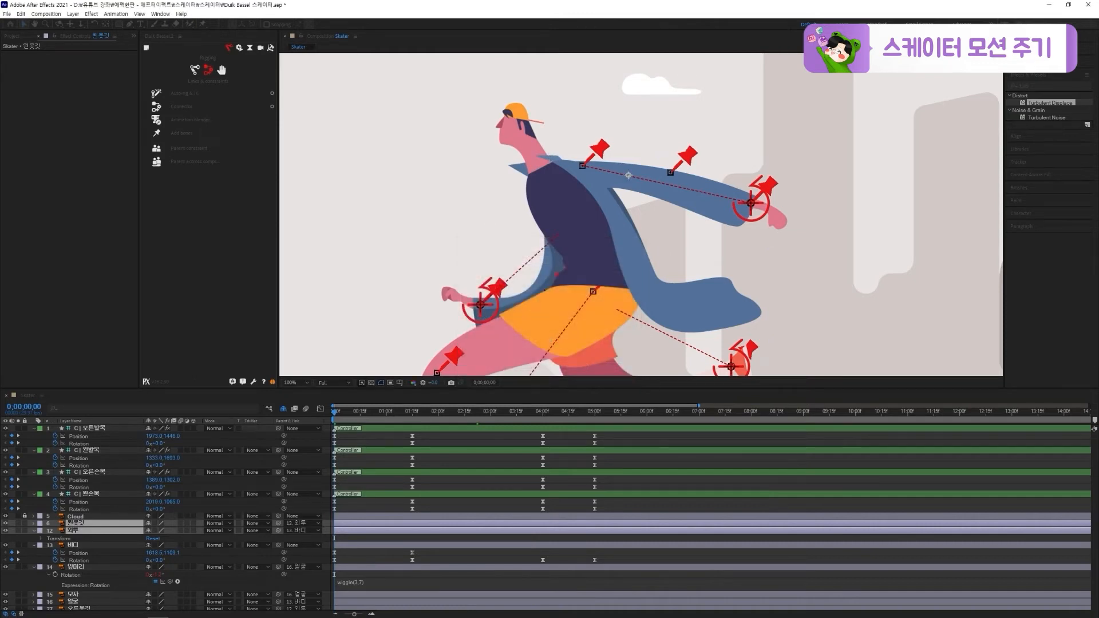
left_click_drag(279, 523, 228, 532)
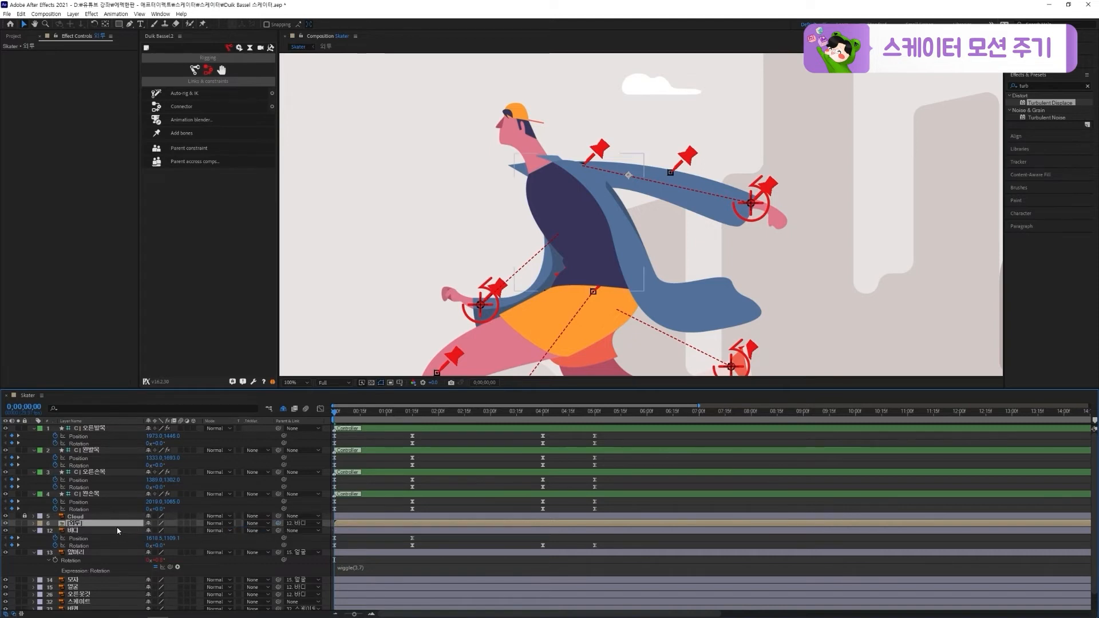
Paste the Turbulent Displace effect onto the pre-composed 외투 layer and preview the coat's motion
key("ctrl+v")
key("space")
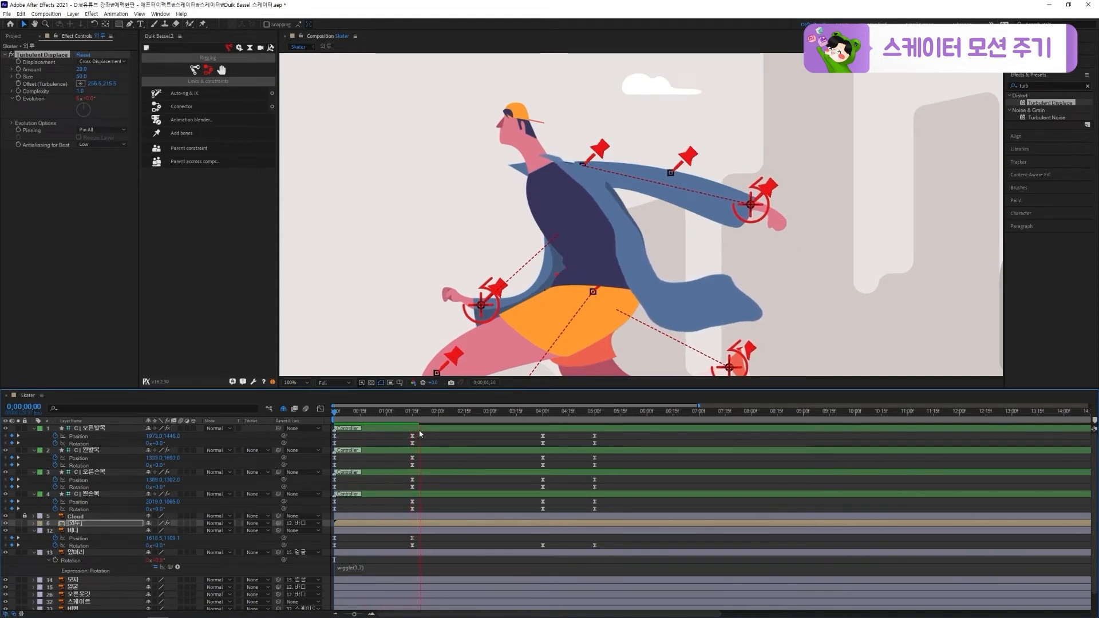
mouse_move(419, 413)
left_mouse_down()
mouse_move(407, 414)
mouse_move(426, 414)
left_mouse_up()
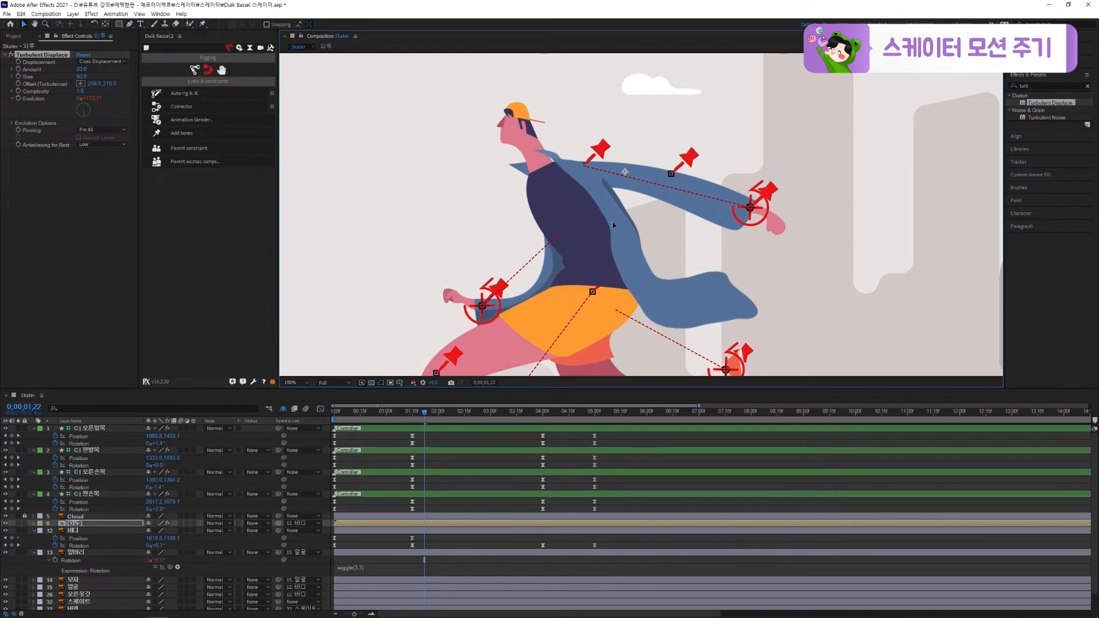
Paste the Turbulent Displace effect onto the 오른옷깃 layer at the first frame, with Amount 15, and preview the collar
key("Home")
scroll(172, 515, "down", 1)
left_click(86, 577)
key("ctrl+v")
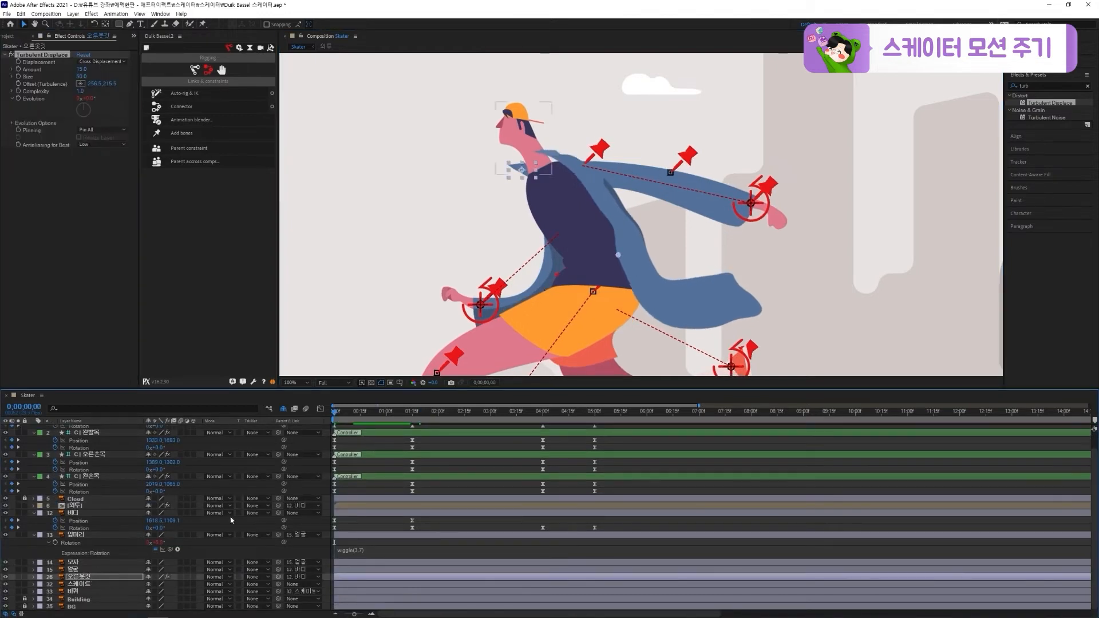
key("space")
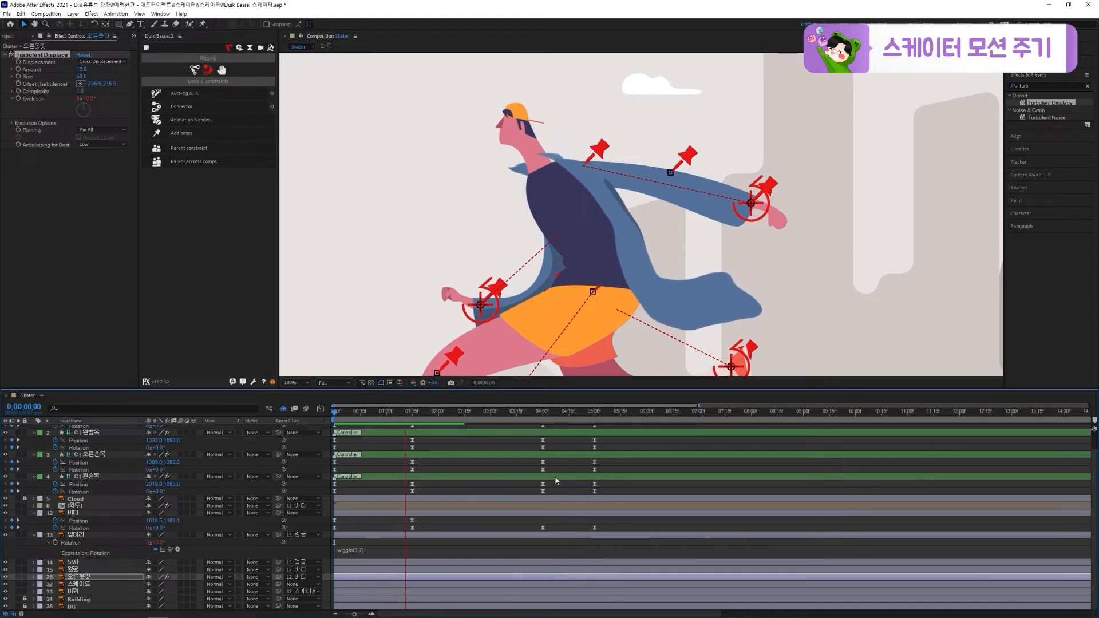
left_click(486, 423)
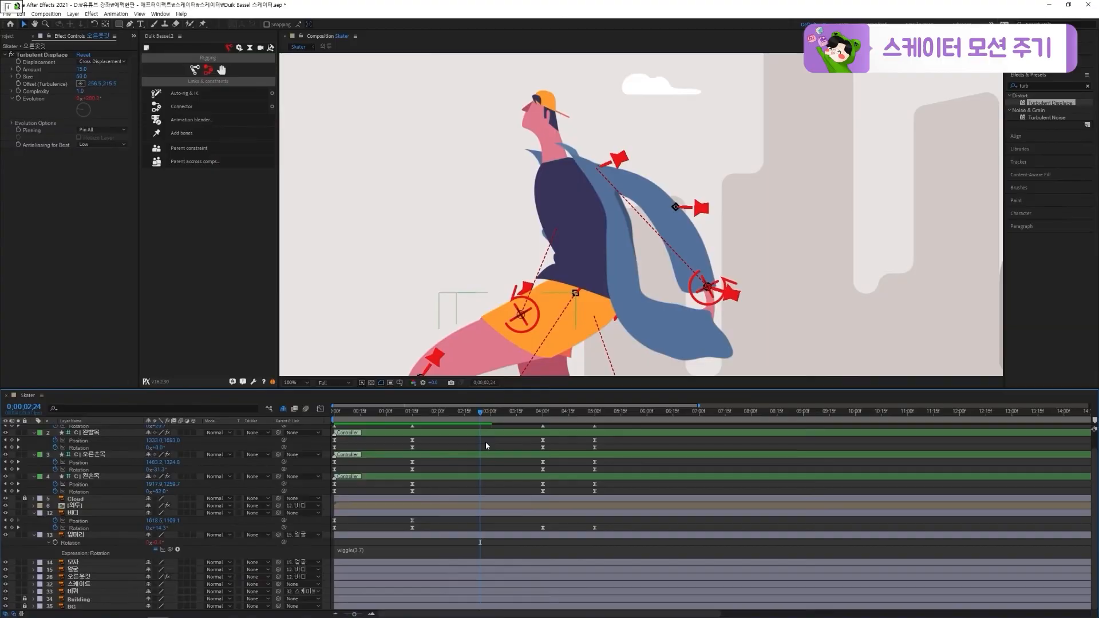
Collapse the layer properties, unlock Building and BG, and hide the 스케이트, 바퀴, Building, BG and Cloud layers
key("u")
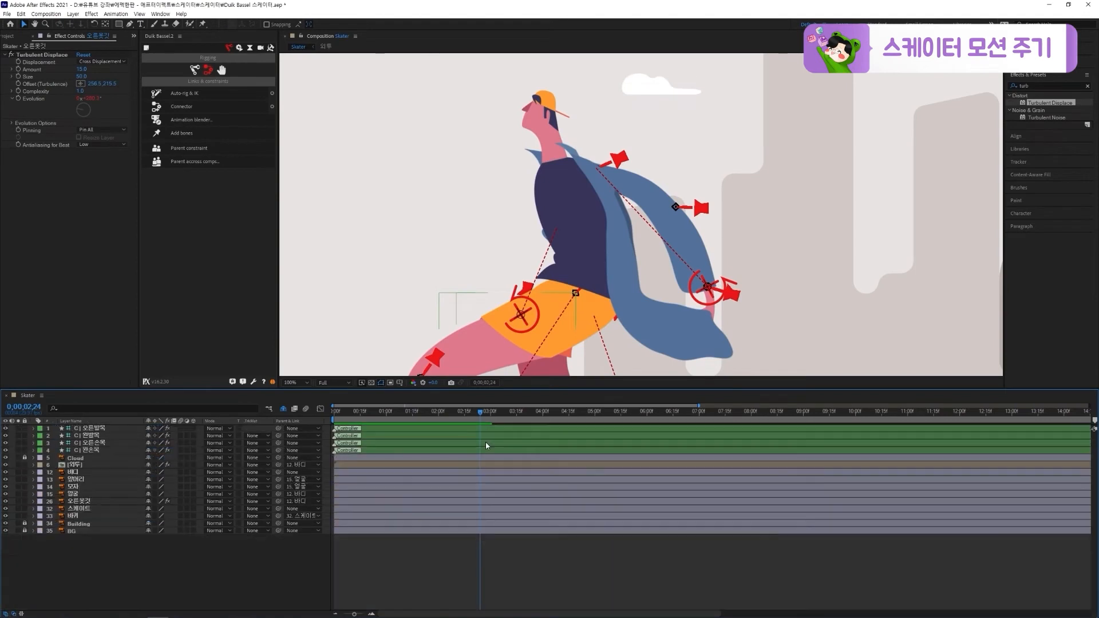
scroll(468, 302, "down", 1)
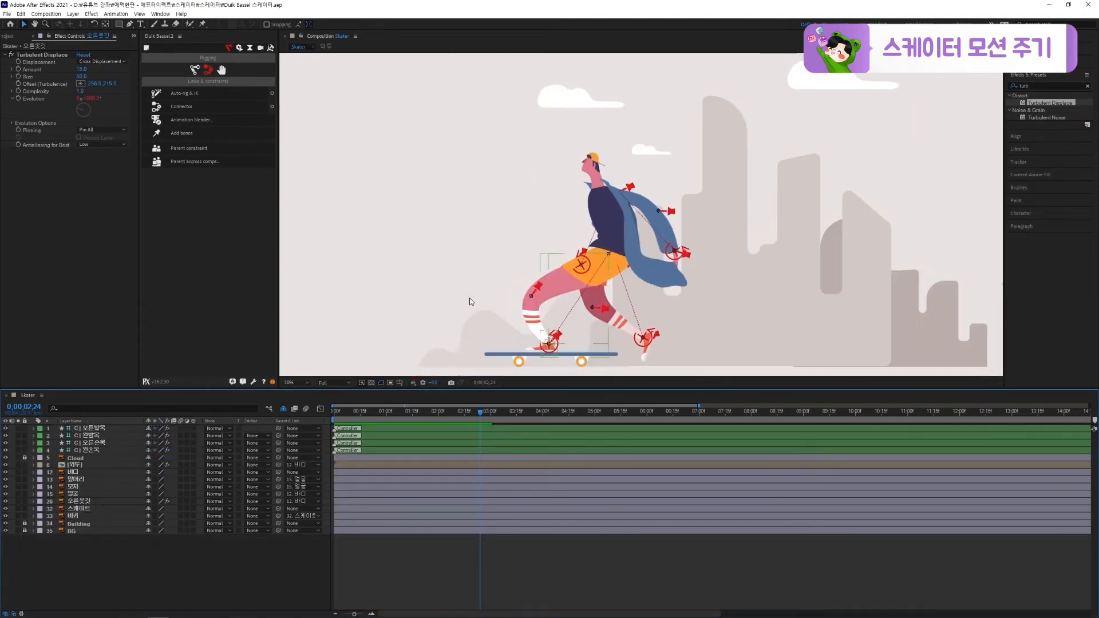
left_click_drag(595, 300, 568, 288)
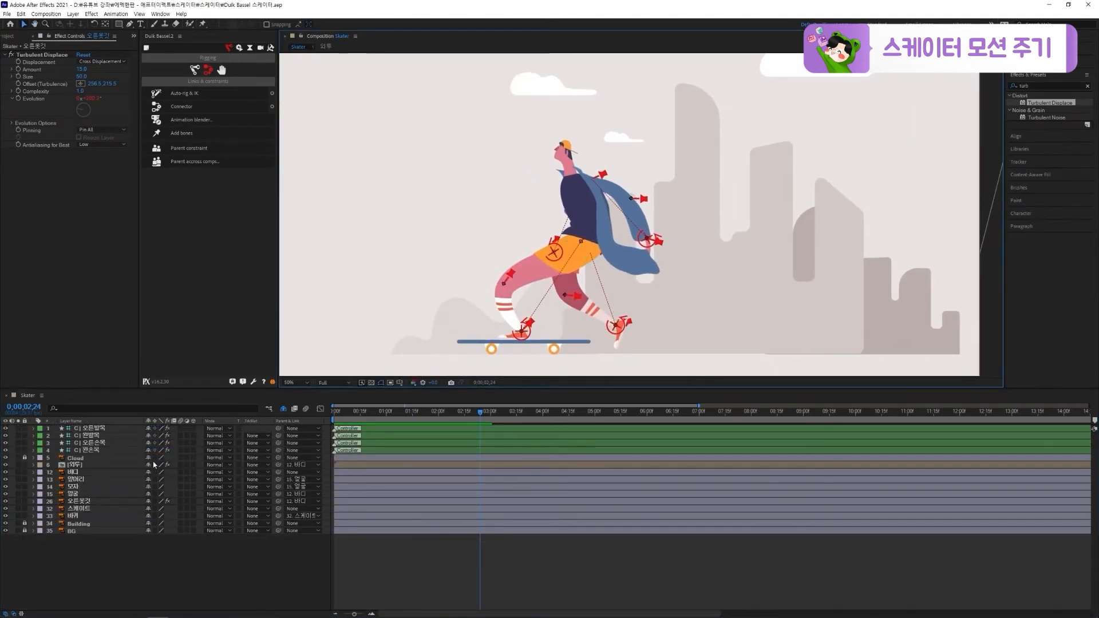
left_click(25, 523)
left_click(24, 531)
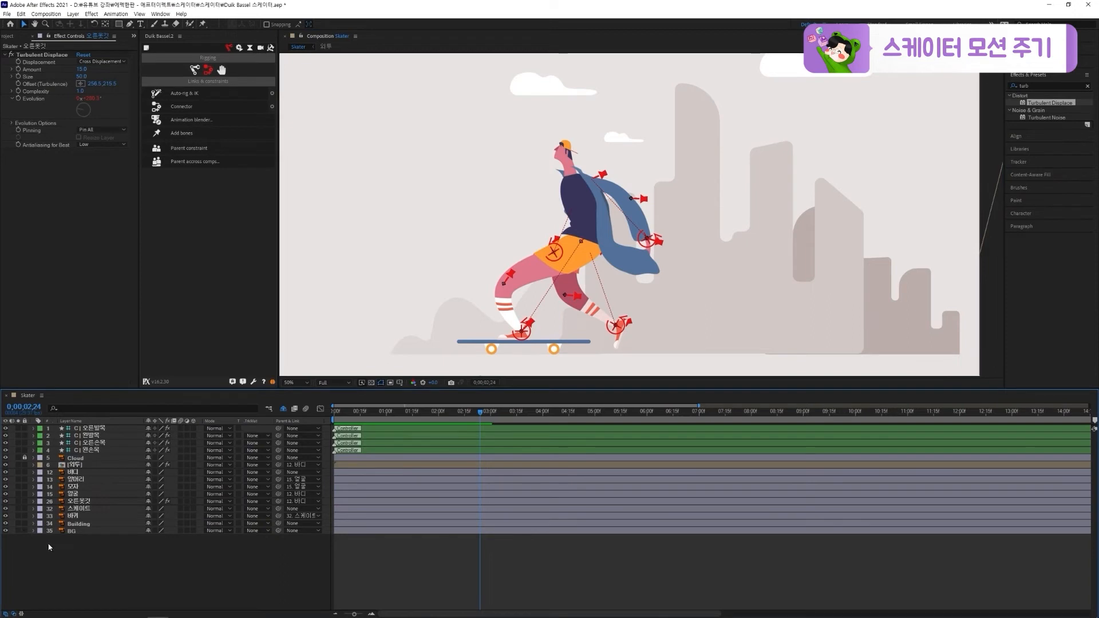
left_click_drag(5, 508, 7, 532)
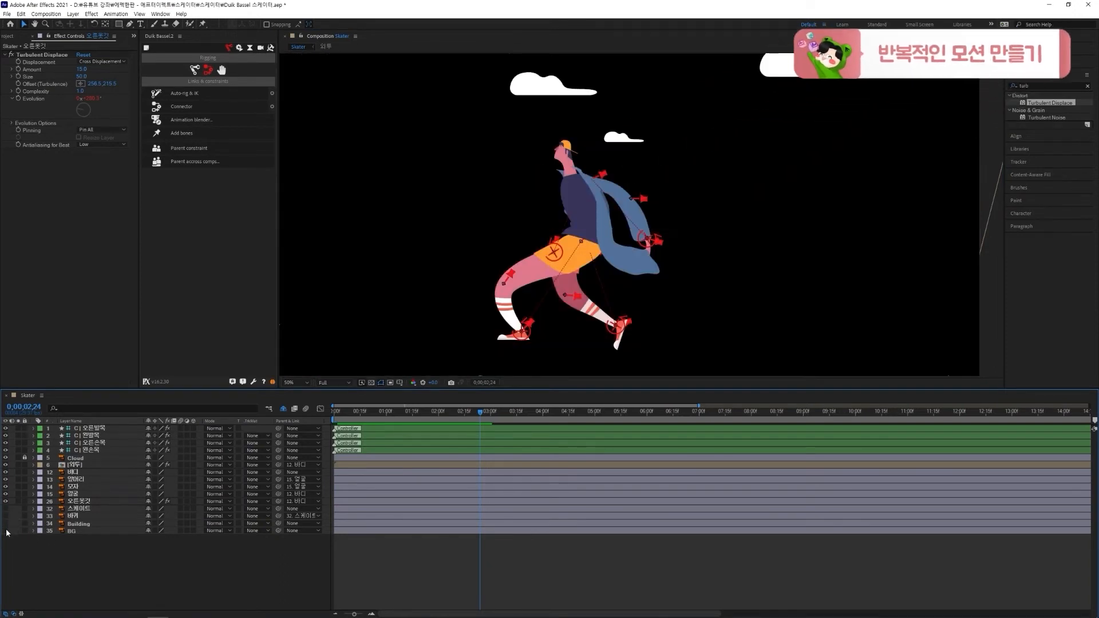
left_click(6, 459)
Save the project and duplicate the Skater composition in the project
left_click(494, 283)
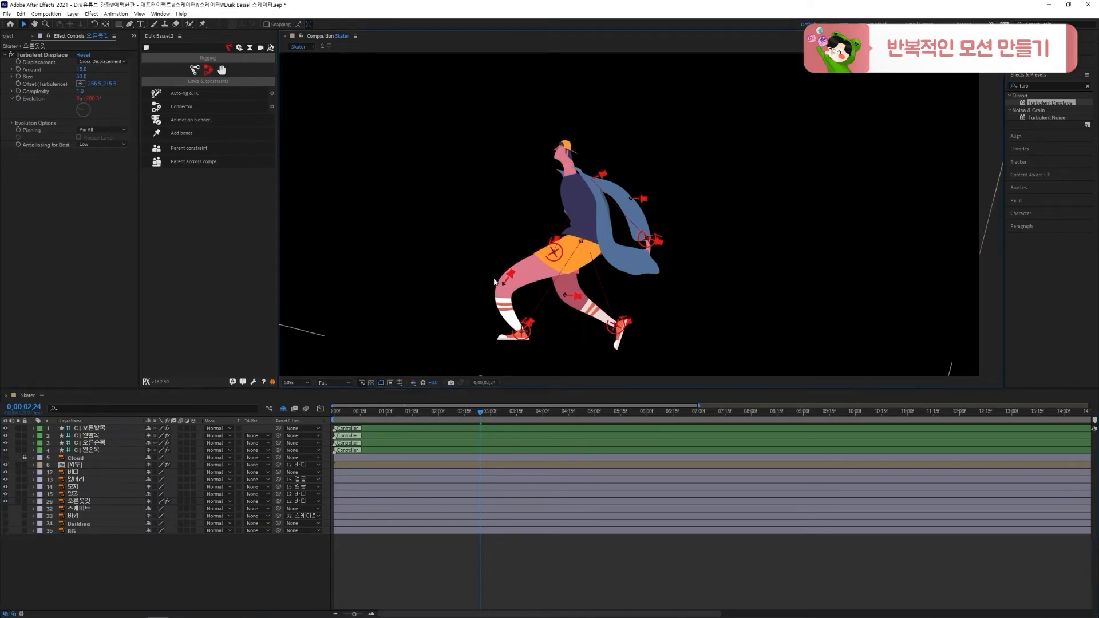
key("ctrl+s")
left_click(13, 36)
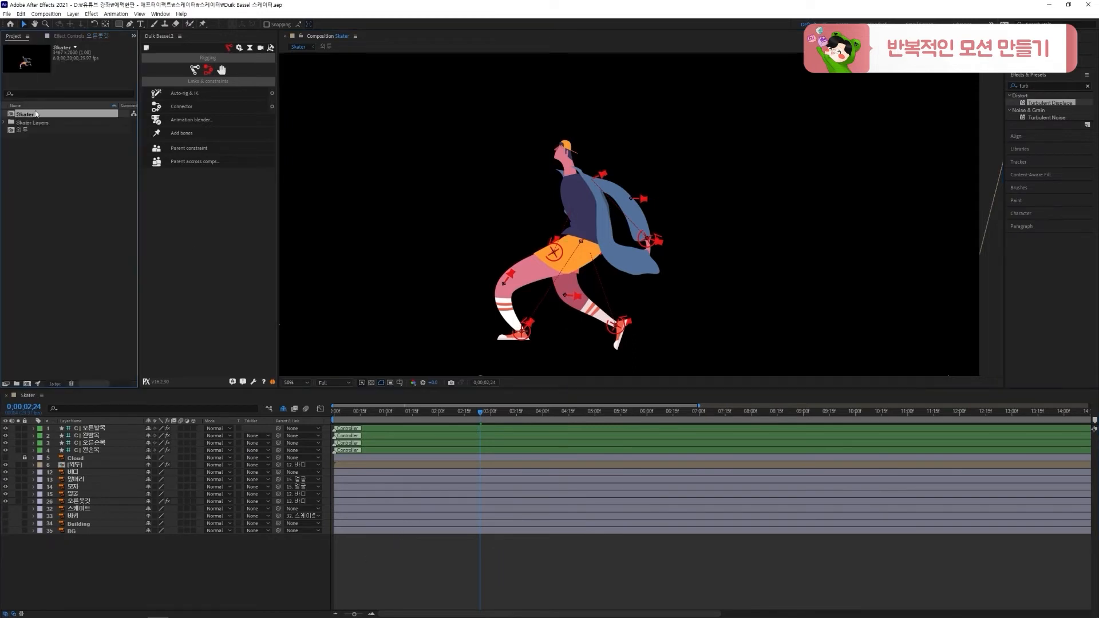
key("ctrl+d")
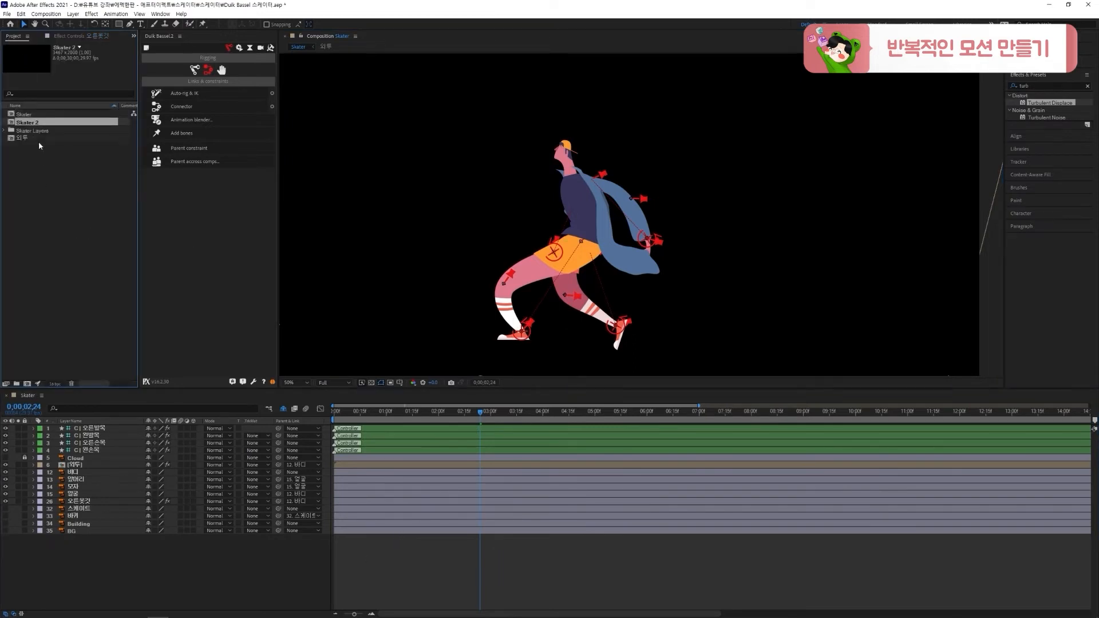
Rename the duplicated composition 메인 and open it
key("Return")
key("BackSpace")
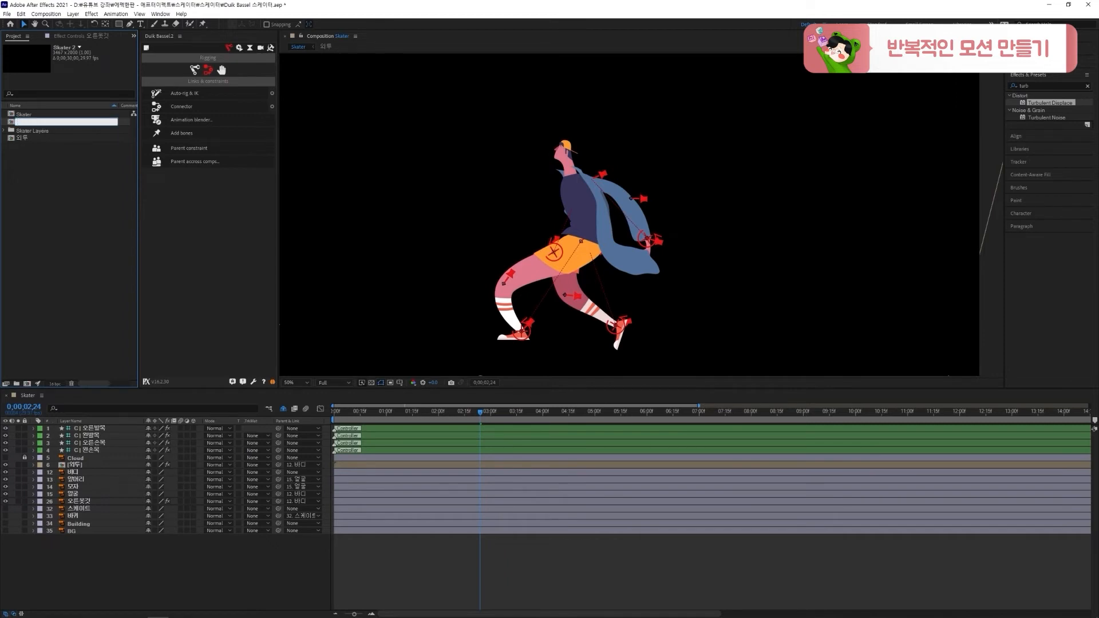
type("메인")
key("Return")
double_click(49, 133)
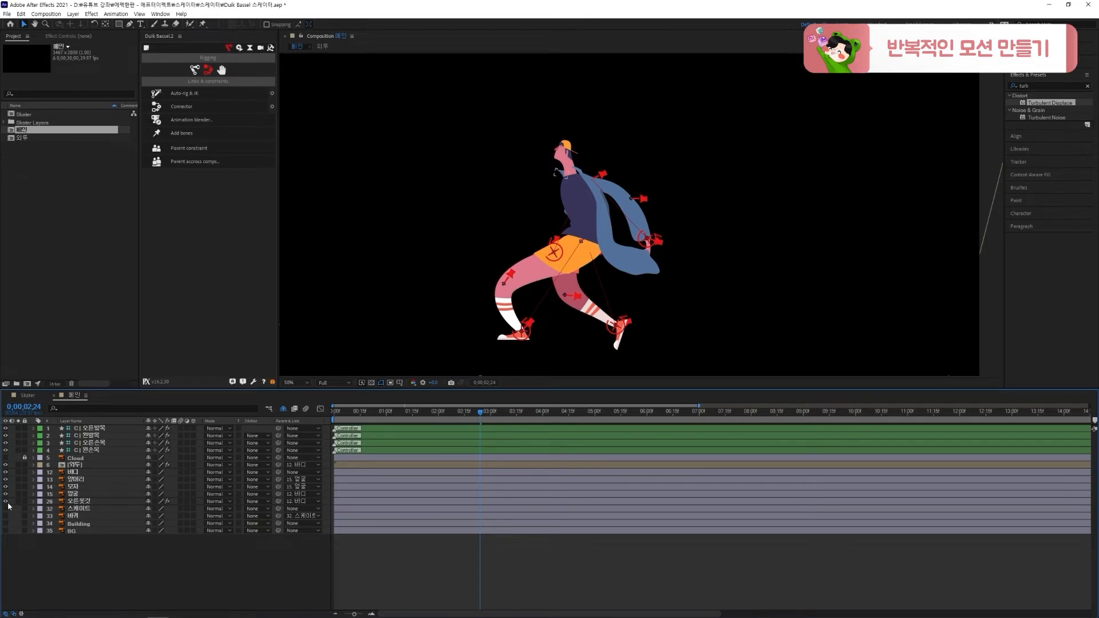
Reveal the shy layers in 메인, hide all layers from view, and conceal the shy layers again
left_click(283, 409)
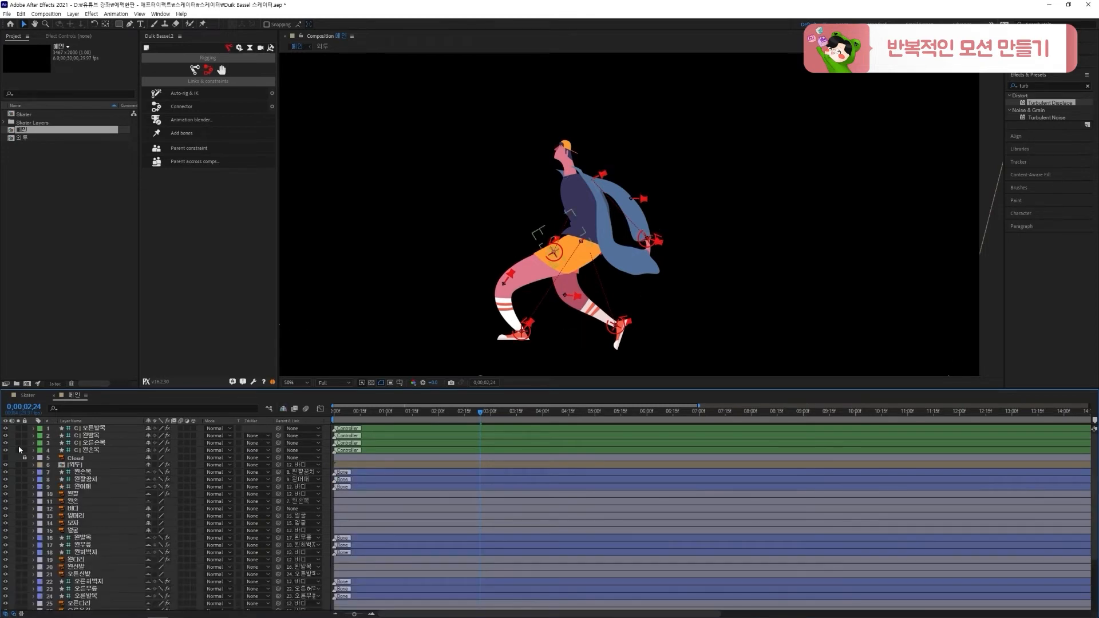
key("ctrl+a")
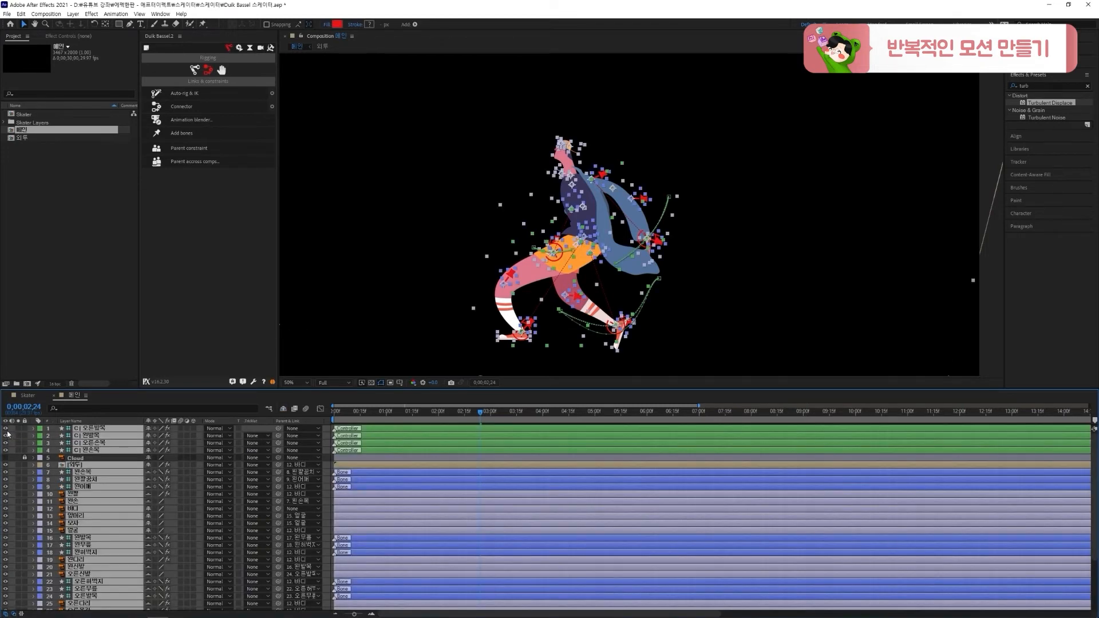
left_click(282, 409)
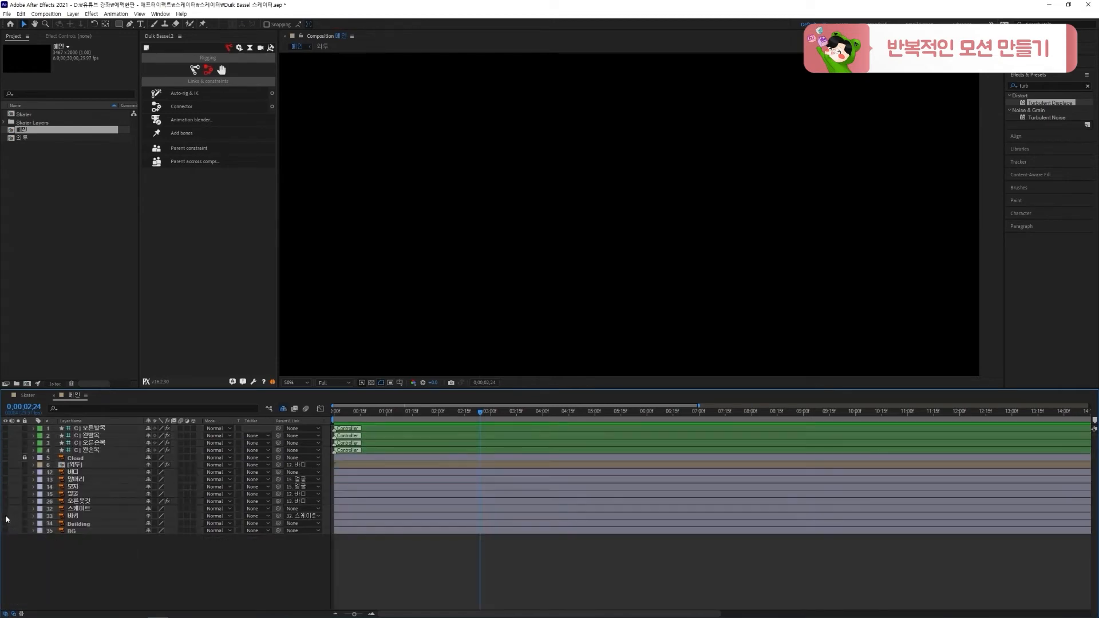
Make the 스케이트, 바퀴, Building, BG and Cloud layers visible in 메인
left_click(5, 516)
left_click(6, 508)
left_click_drag(5, 523, 6, 530)
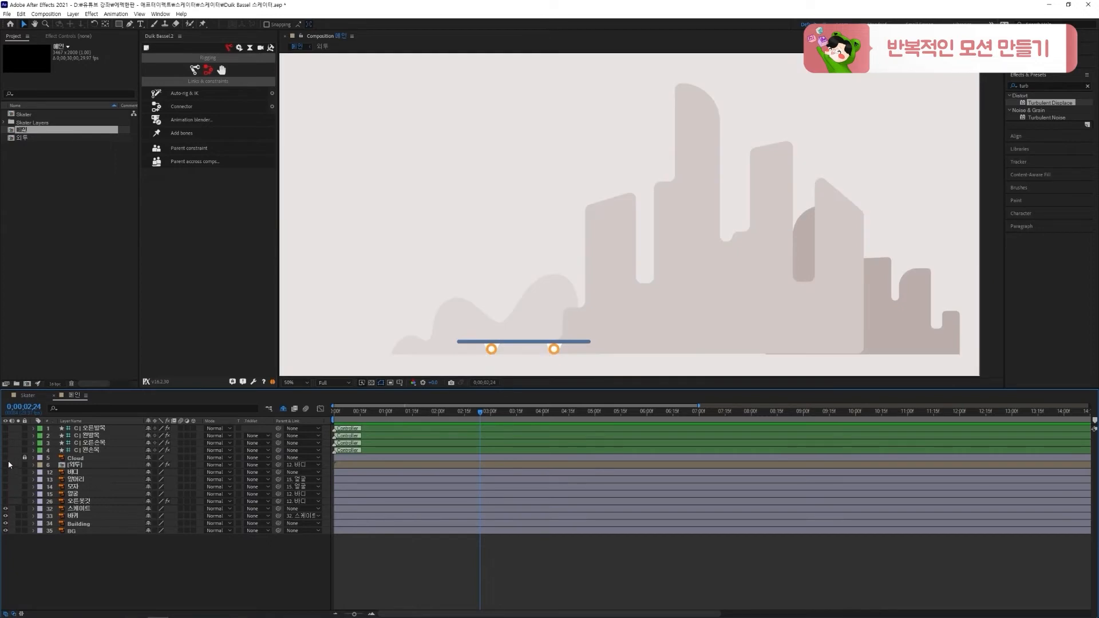
left_click(5, 458)
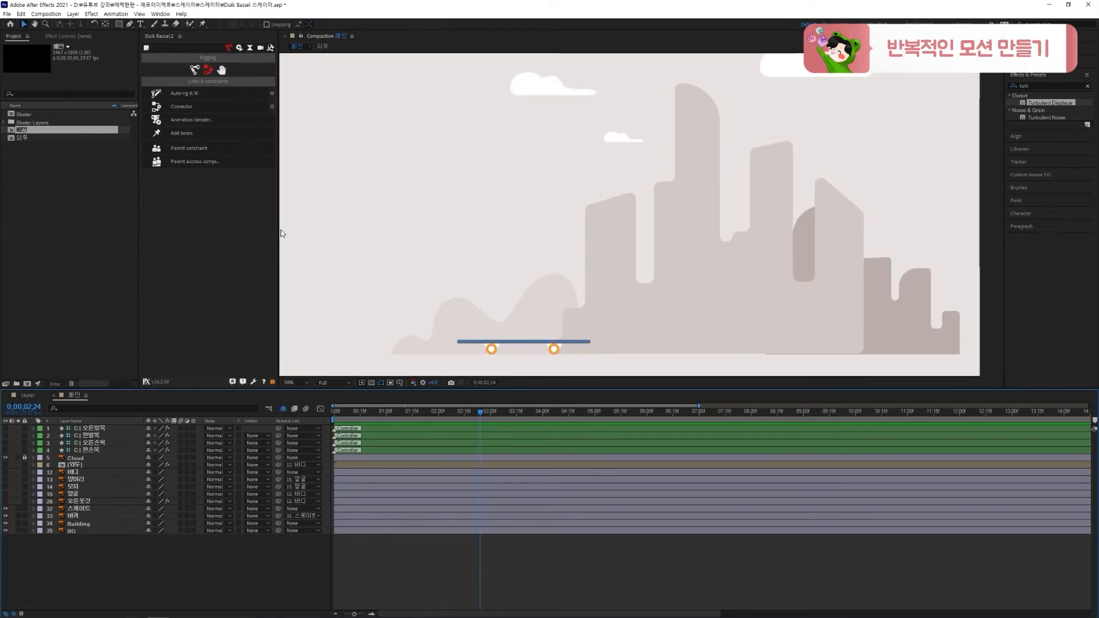
Place the Skater composition directly above the 스케이트 layer in 메인, parent it to 스케이트, and preview the motion
left_click(24, 115)
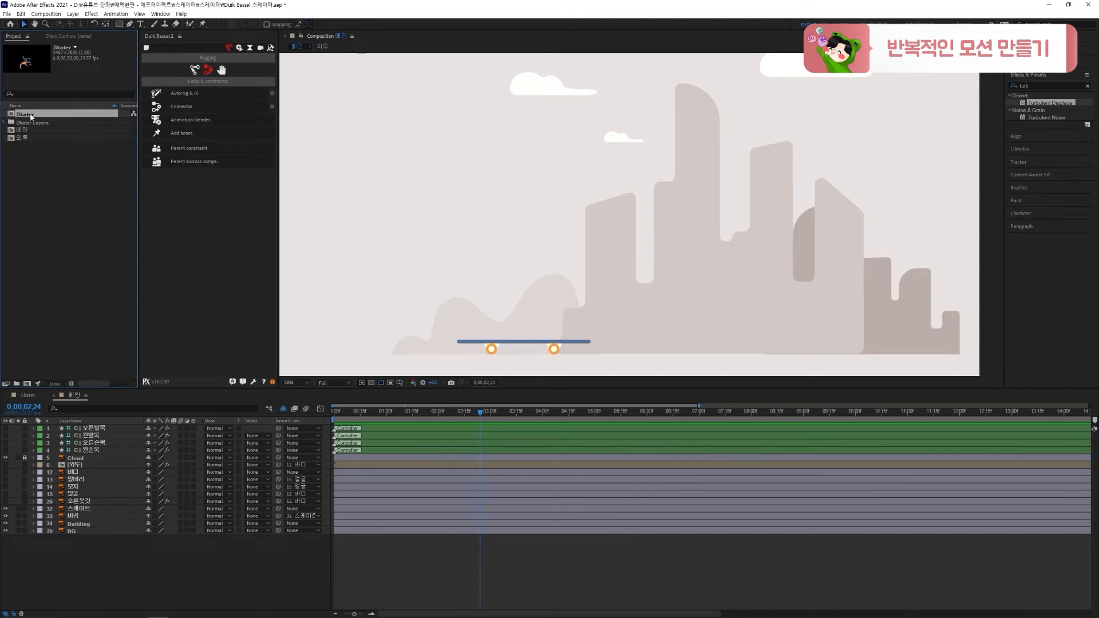
left_click_drag(31, 116, 84, 503)
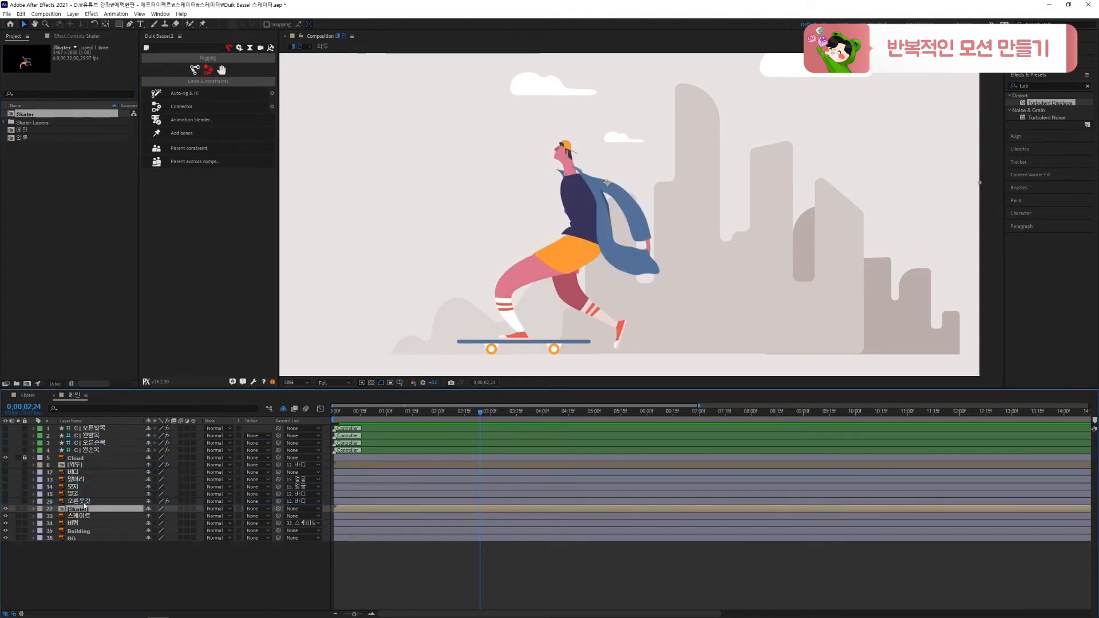
left_click_drag(278, 509, 214, 519)
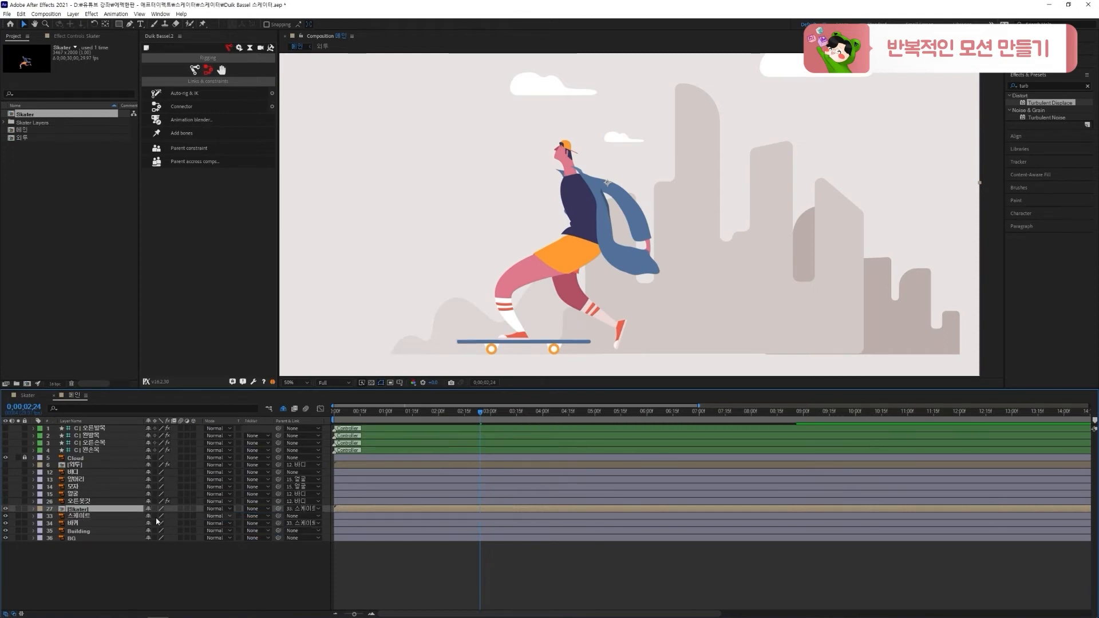
left_click(121, 521)
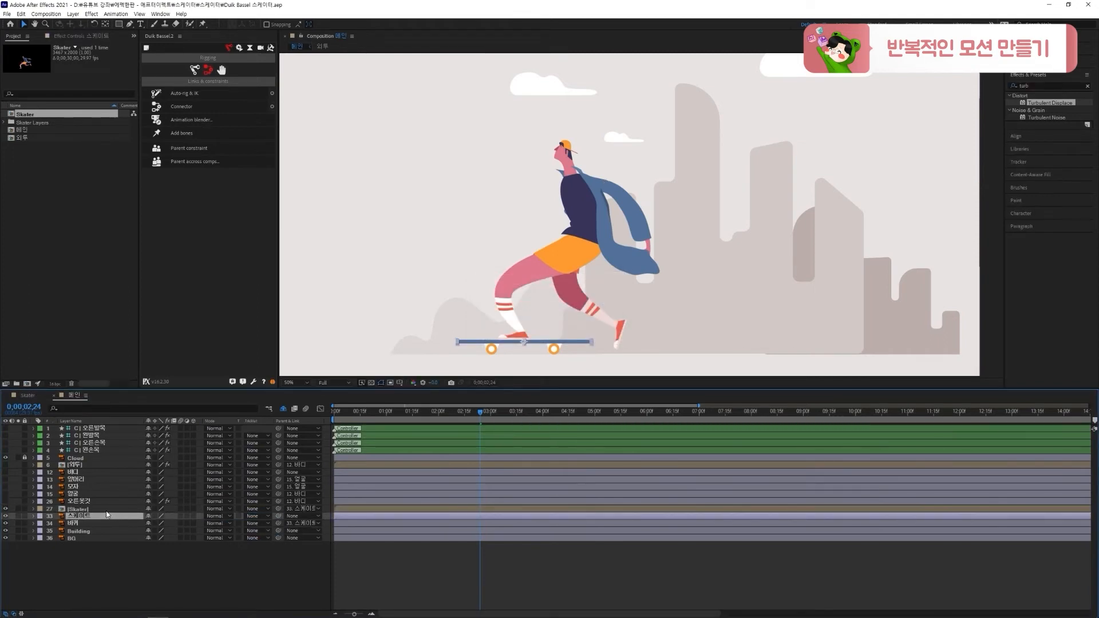
left_click(107, 508)
left_click_drag(482, 412, 529, 416)
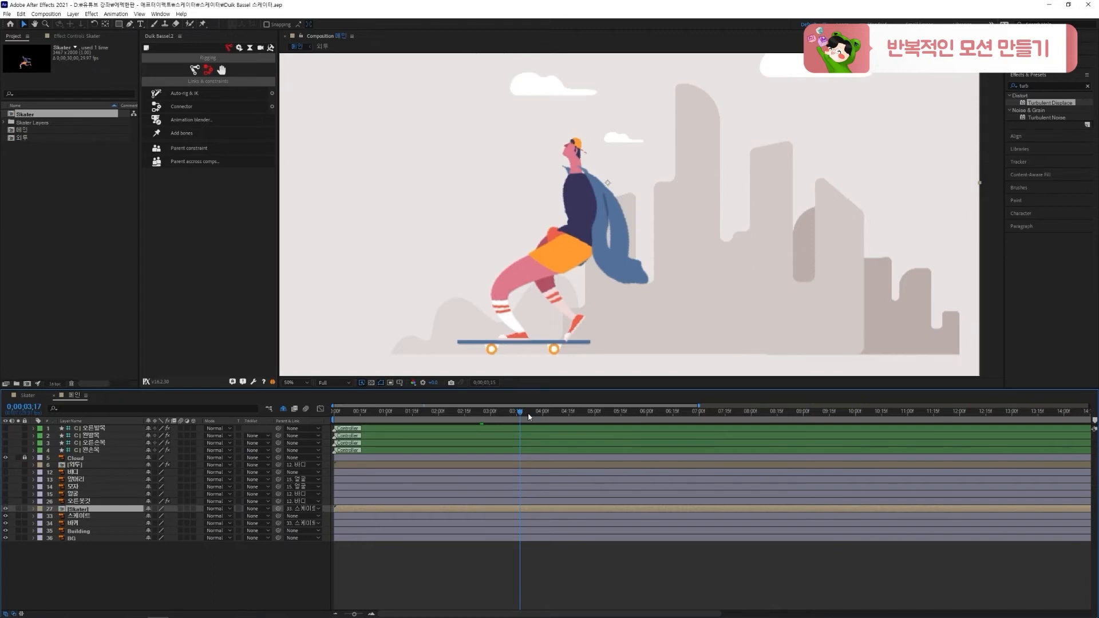
Open the nested Skater composition, reveal its shy layers, and move the 외투 layer below 왼손, directly above 바디
double_click(103, 509)
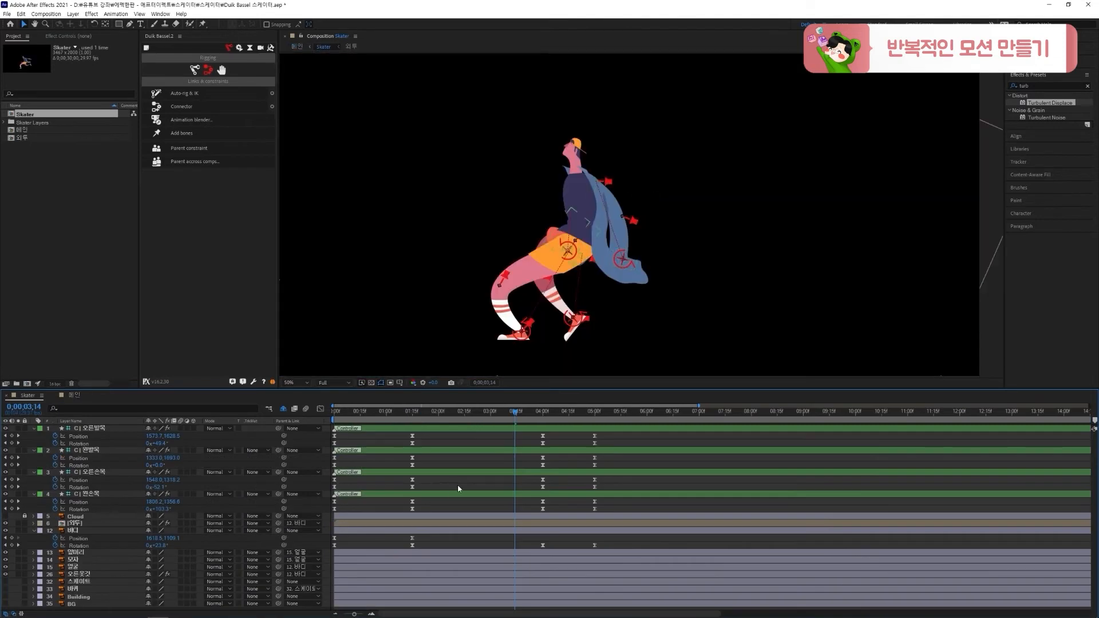
left_click_drag(542, 415, 509, 436)
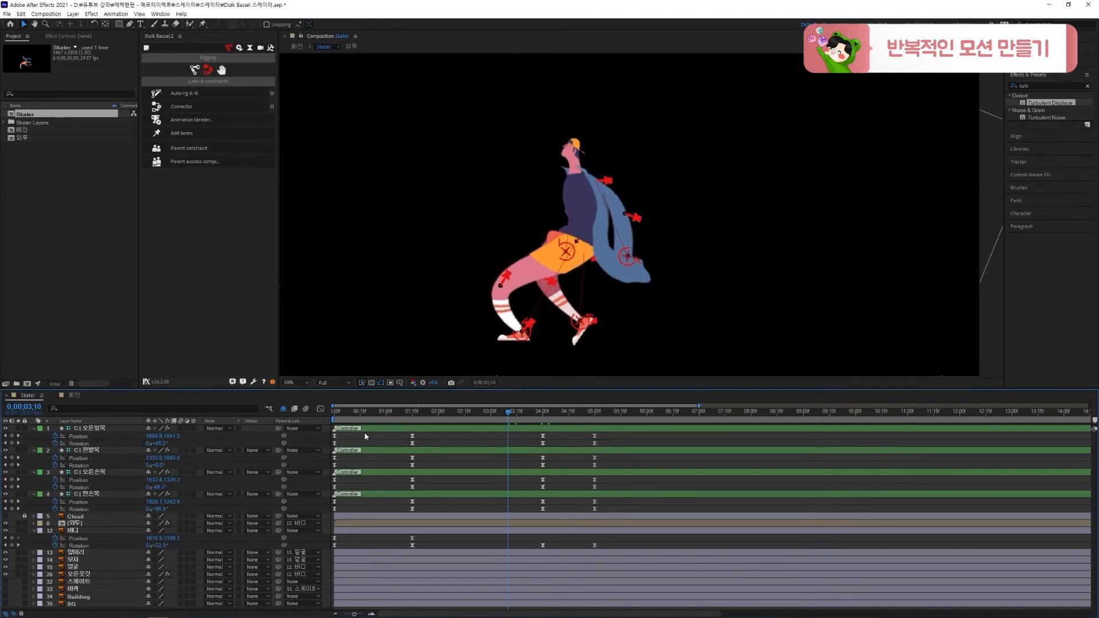
left_click(283, 409)
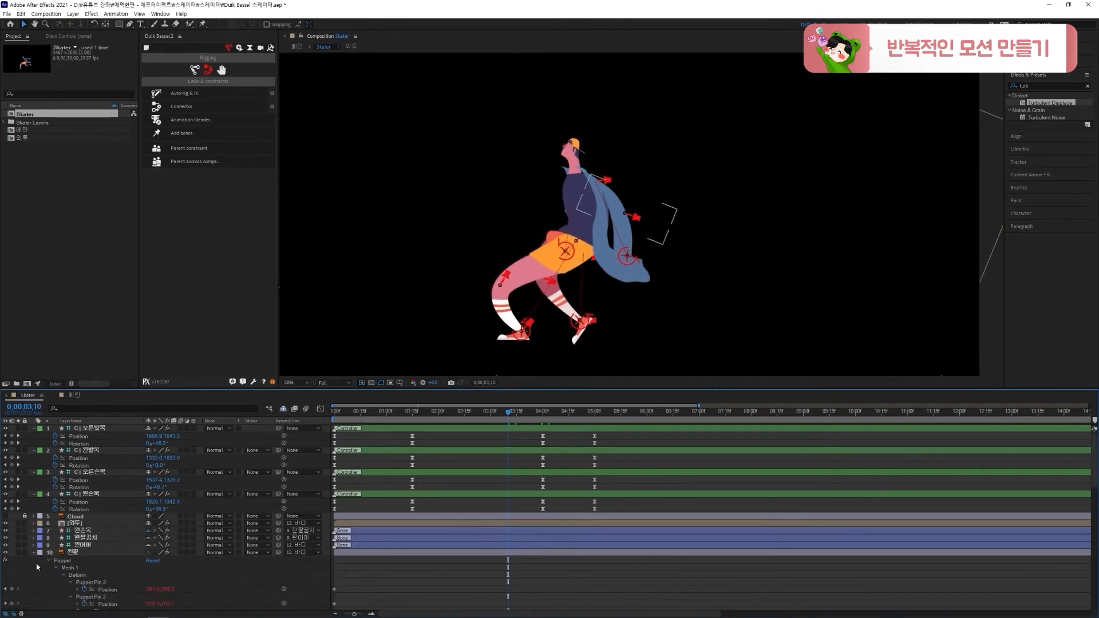
left_click(35, 553)
scroll(79, 475, "down", 3)
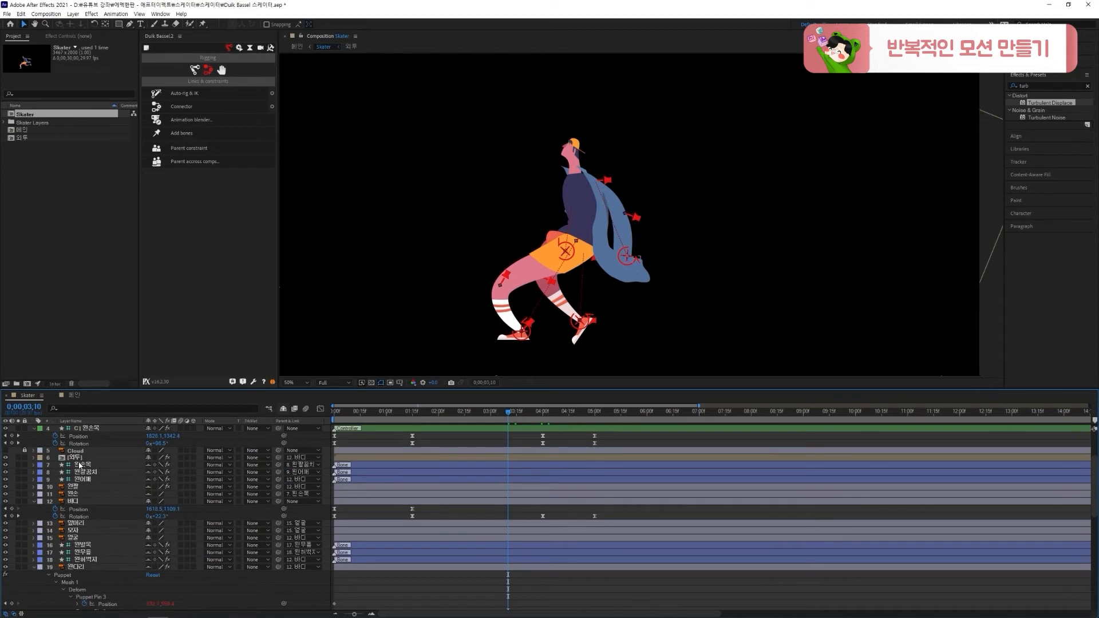
left_click(78, 459)
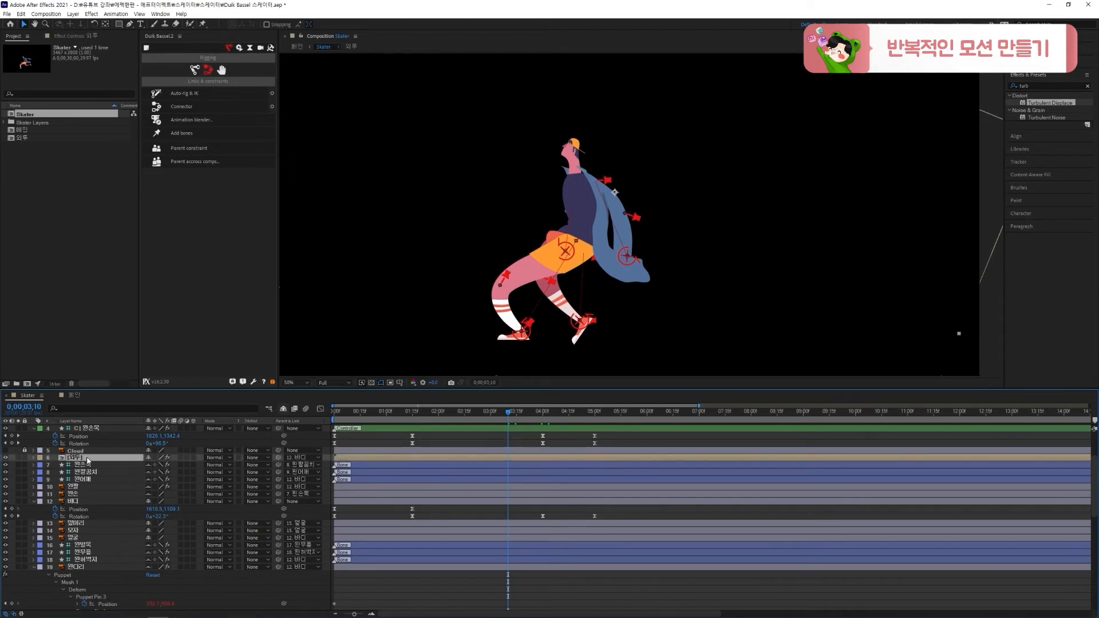
left_click_drag(89, 459, 97, 501)
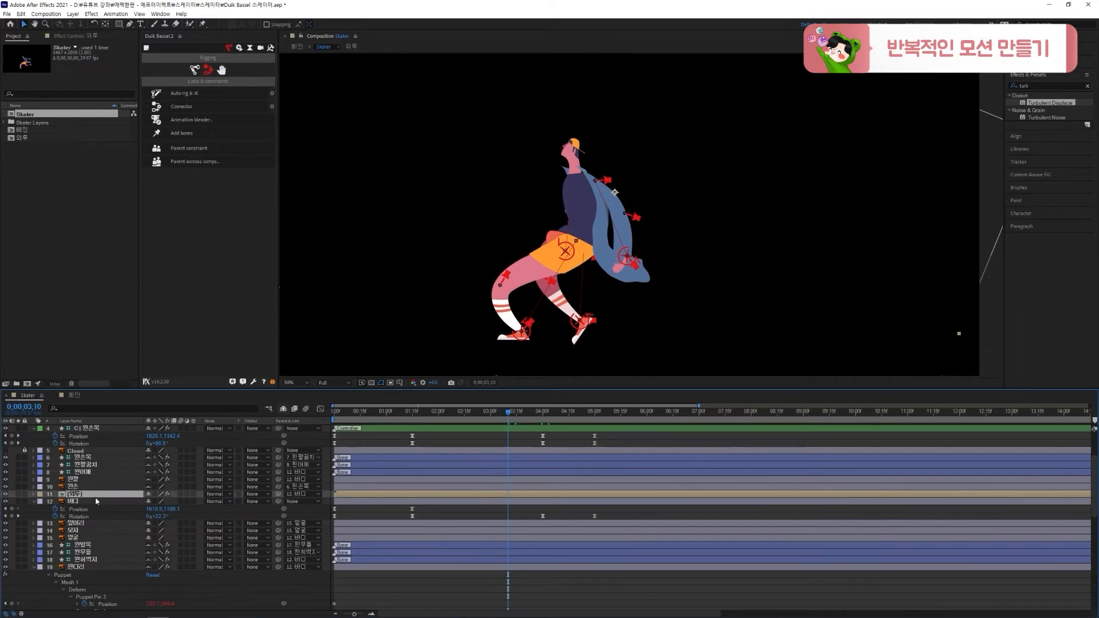
Collapse the layer properties and scrub through to about 5 seconds to check the arm in front of the coat
left_click(326, 512)
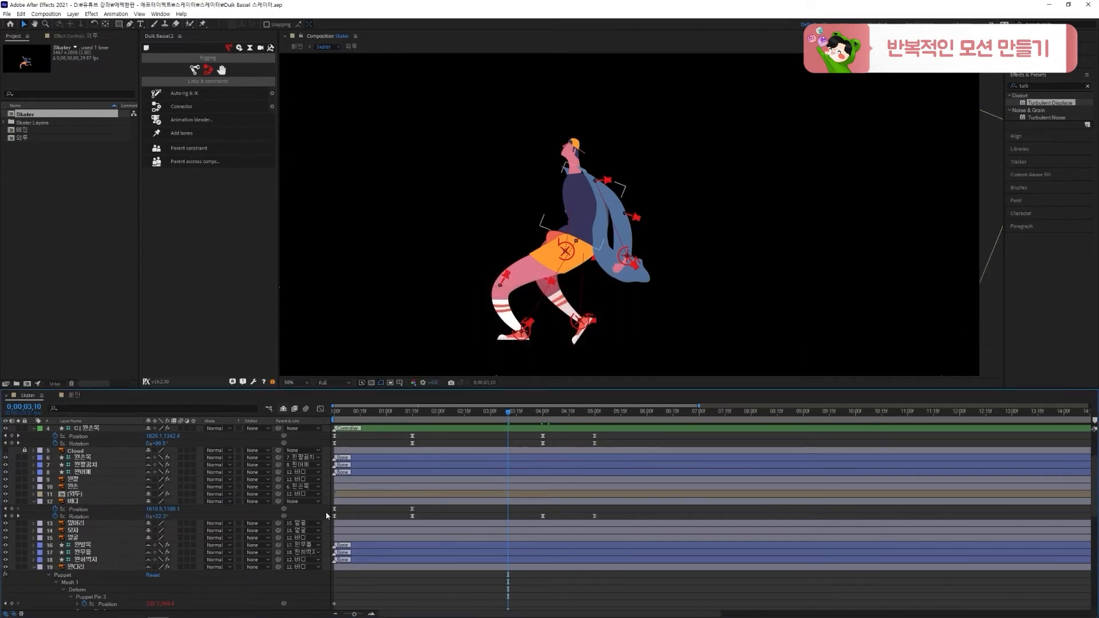
key("u")
left_click_drag(516, 419, 603, 417)
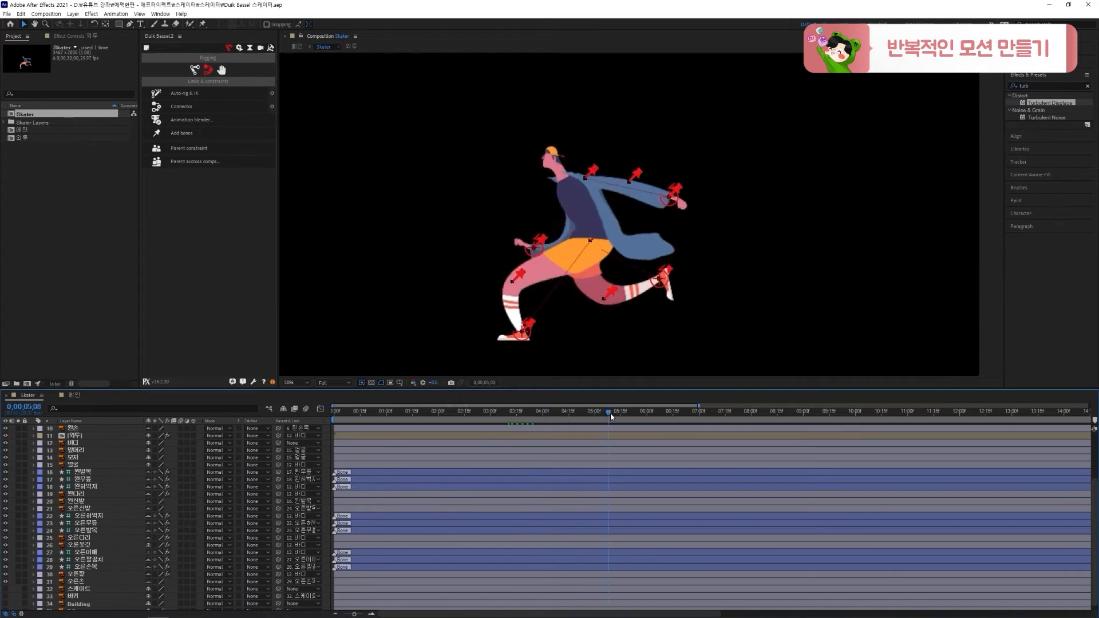
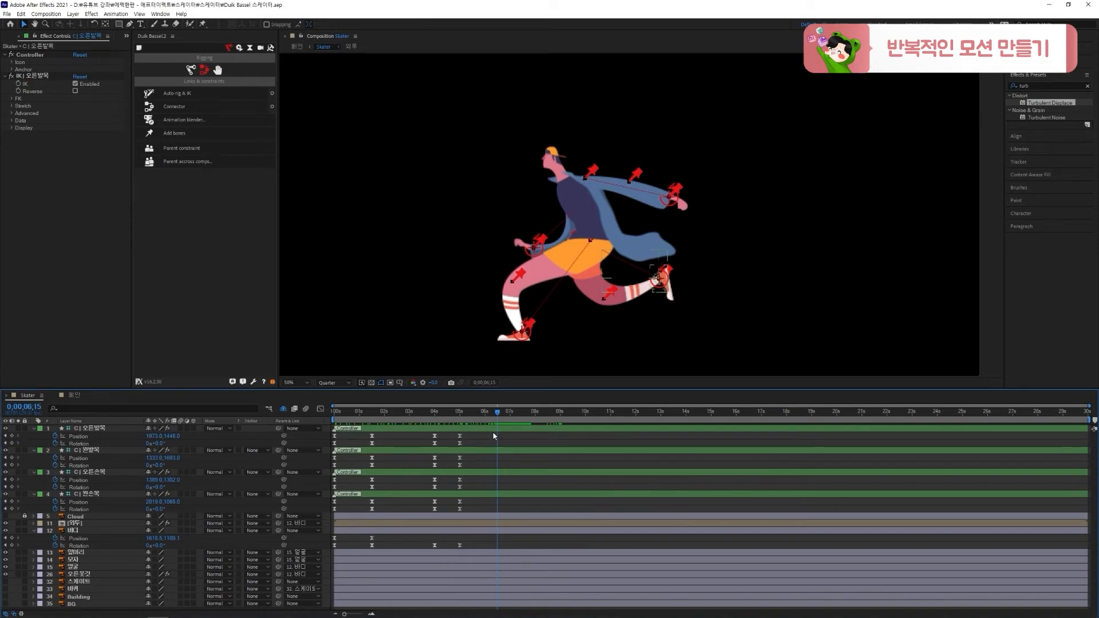
Copy the last three Position and Rotation keyframes of the 오른발목, 왼발목, 오른손목 and 왼손목 controllers and paste them at 6:15
mouse_move(489, 413)
left_mouse_down()
mouse_move(468, 413)
mouse_move(499, 418)
left_mouse_up()
left_click_drag(482, 434, 367, 449)
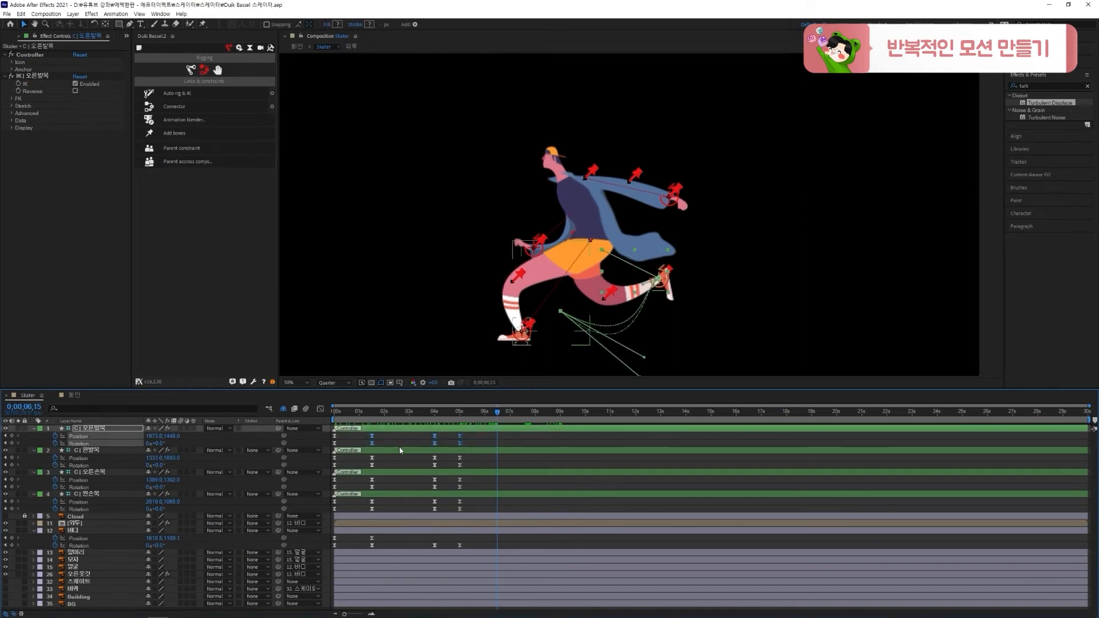
key("ctrl+v")
left_click_drag(472, 457, 364, 471)
left_click_drag(472, 482, 369, 493)
left_click(476, 503)
key("ctrl+v")
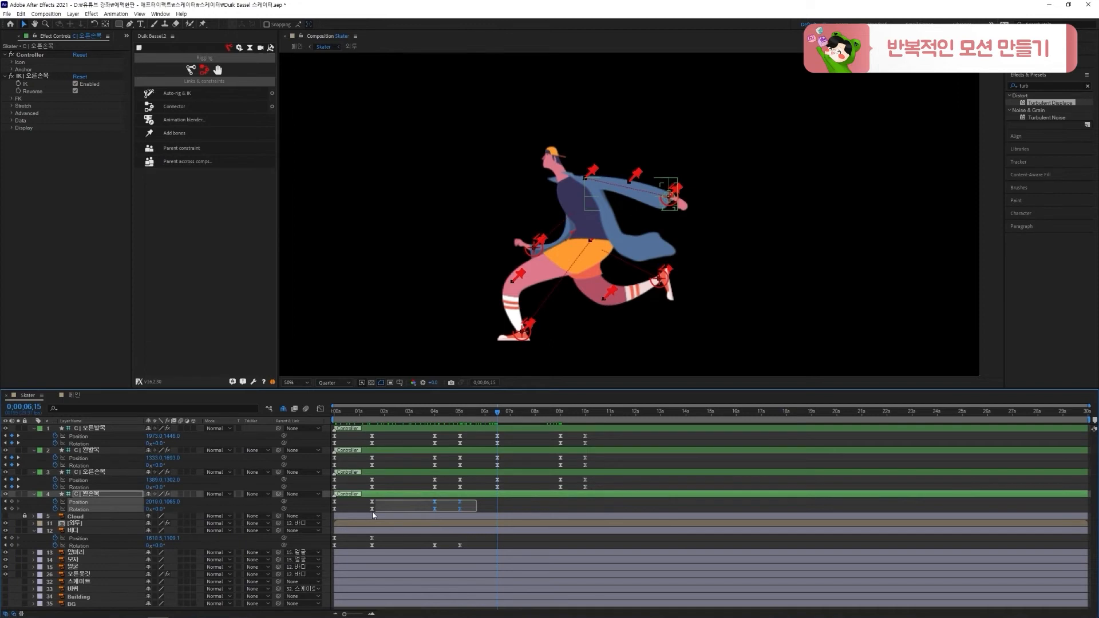
Copy the last three Rotation keyframes of 바디 and paste them at 6:15, then preview the repeated motion
left_click(452, 546)
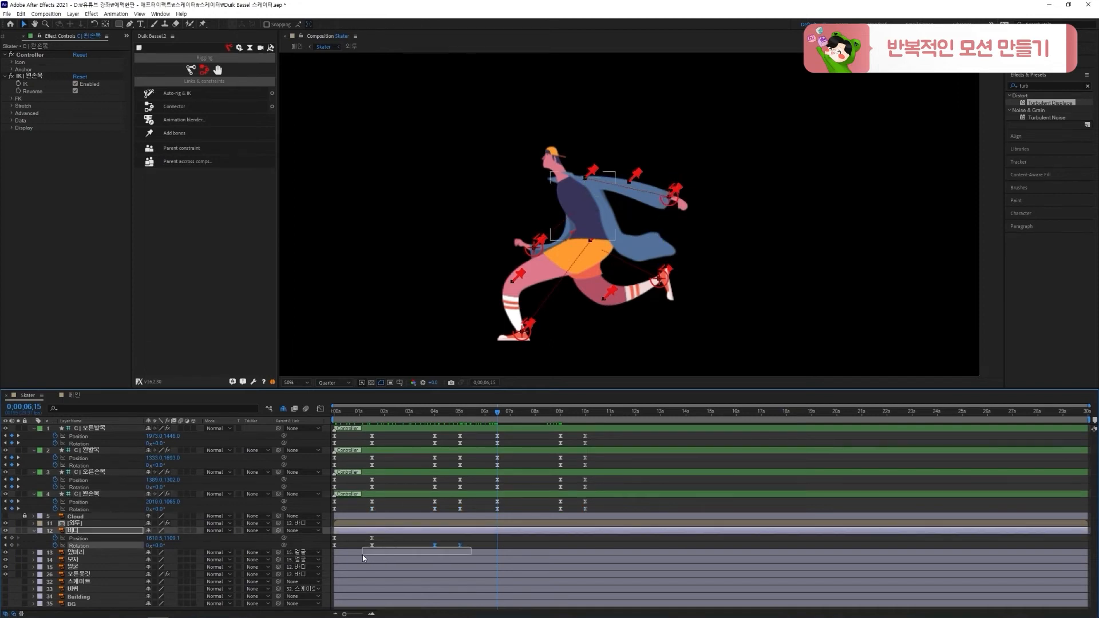
key("ctrl+v")
left_click(530, 534)
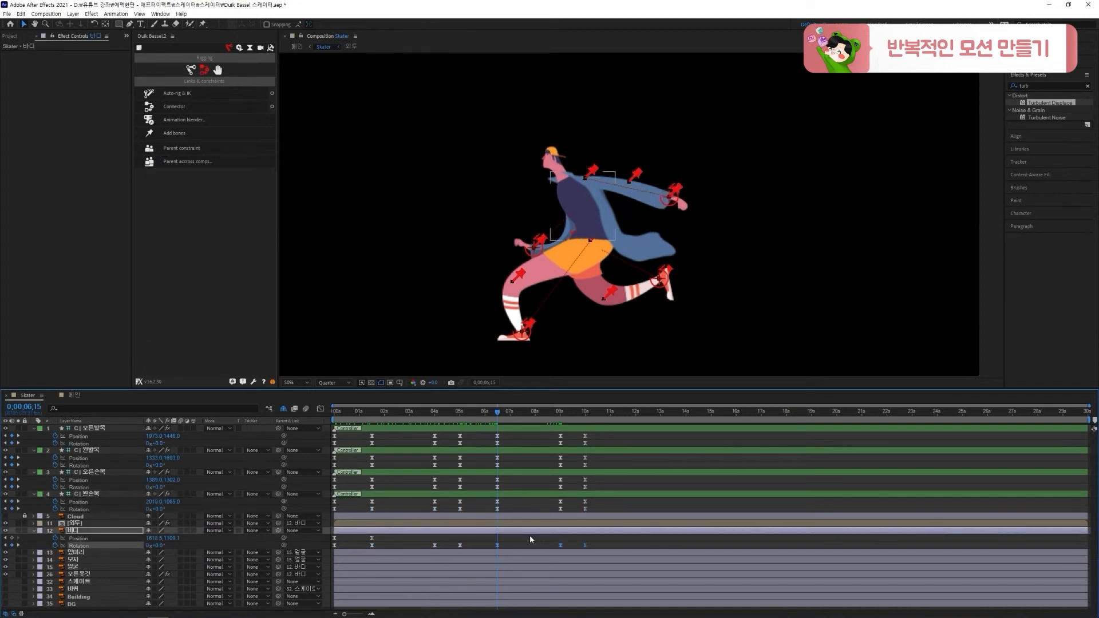
key("space")
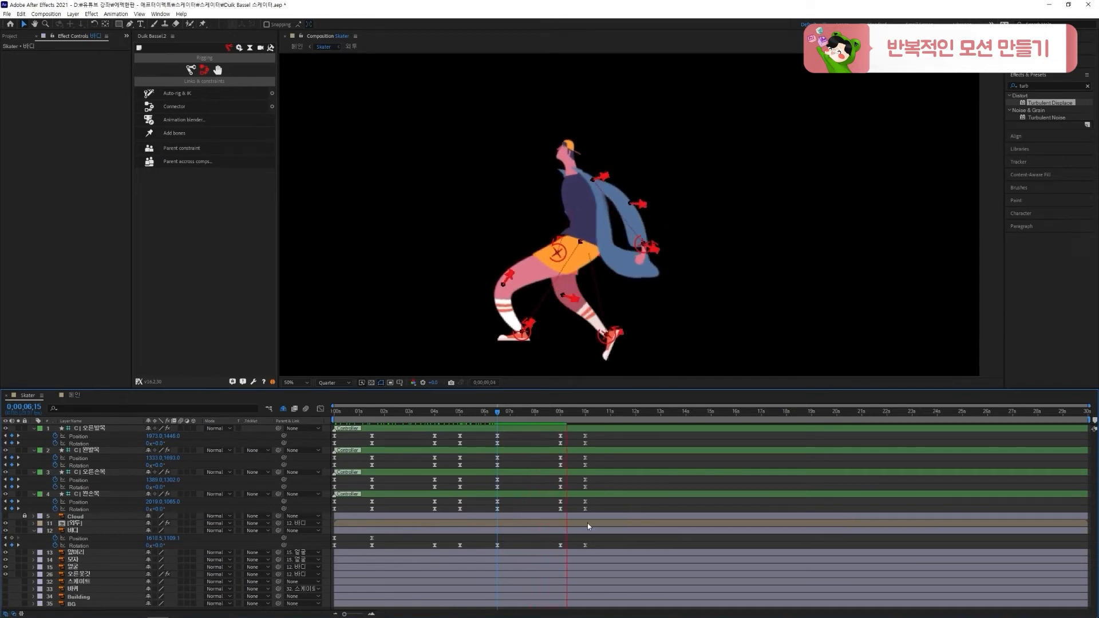
Set the spatial interpolation of the 왼손목 controller's Position keyframes at 5:00 and 6:15 to Linear and check the motion
left_click_drag(571, 415, 473, 433)
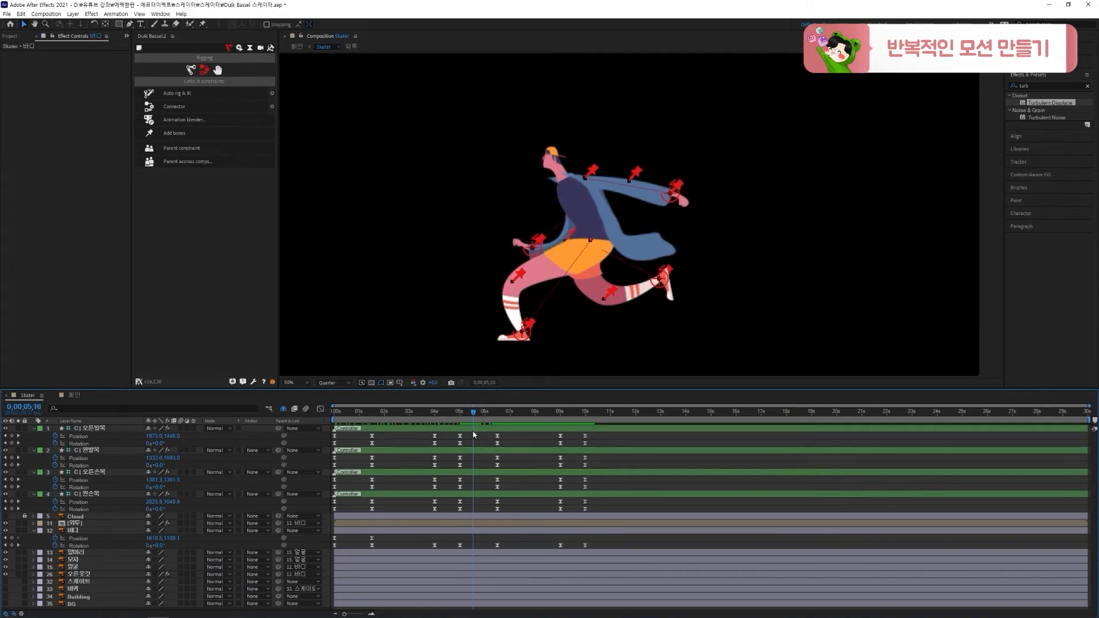
left_click_drag(506, 499, 455, 505)
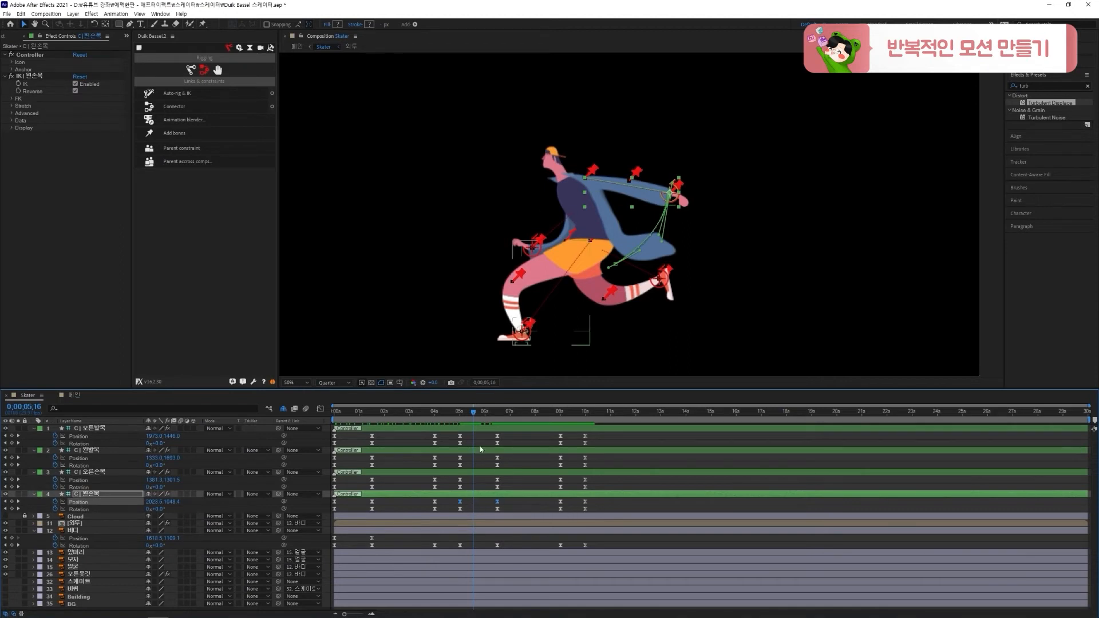
mouse_move(474, 412)
left_mouse_down()
mouse_move(485, 414)
mouse_move(474, 418)
left_mouse_up()
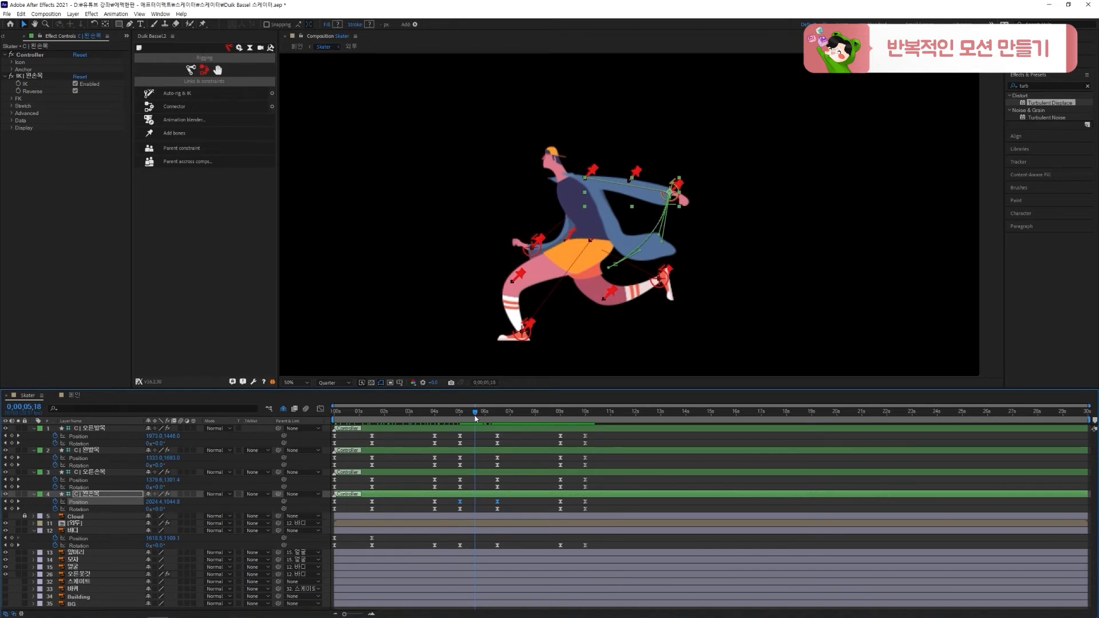
right_click(497, 502)
left_click(544, 579)
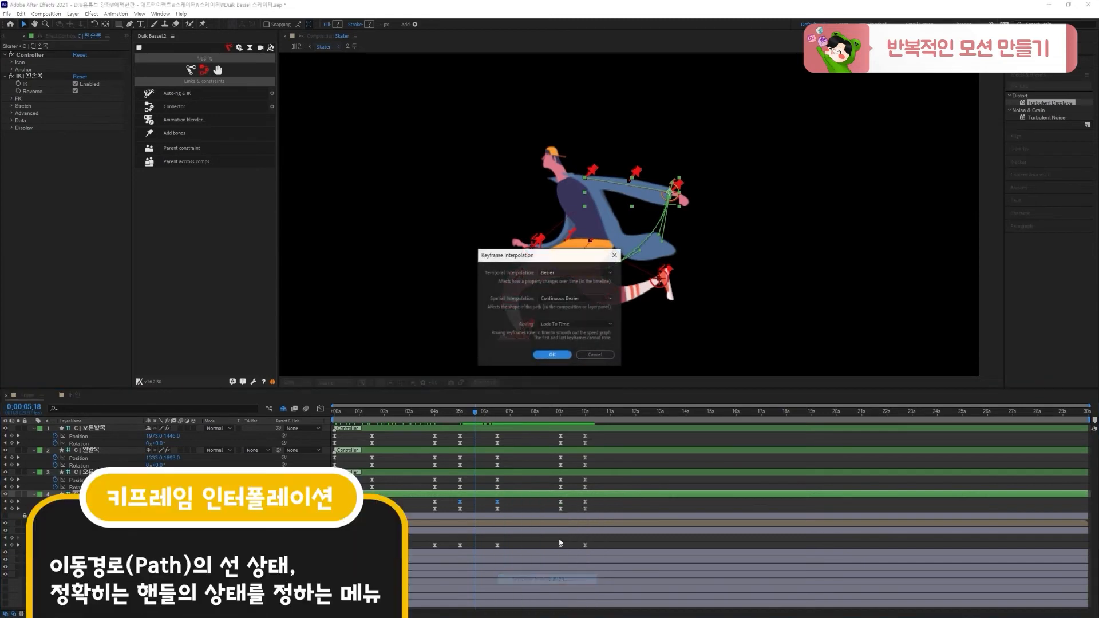
left_click(567, 300)
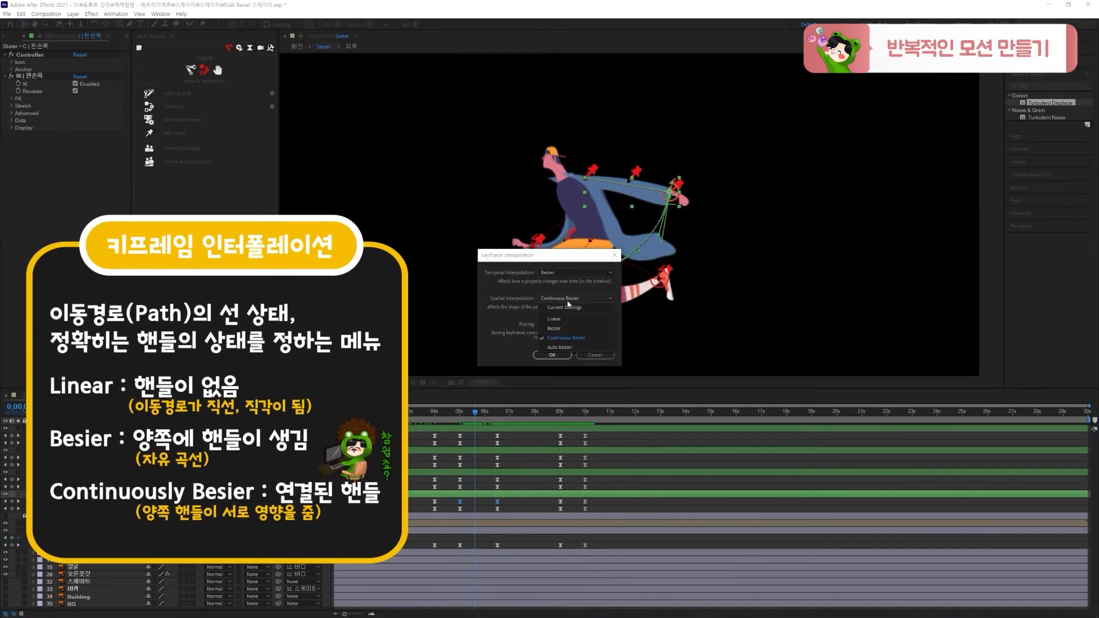
left_click(560, 319)
left_click(553, 355)
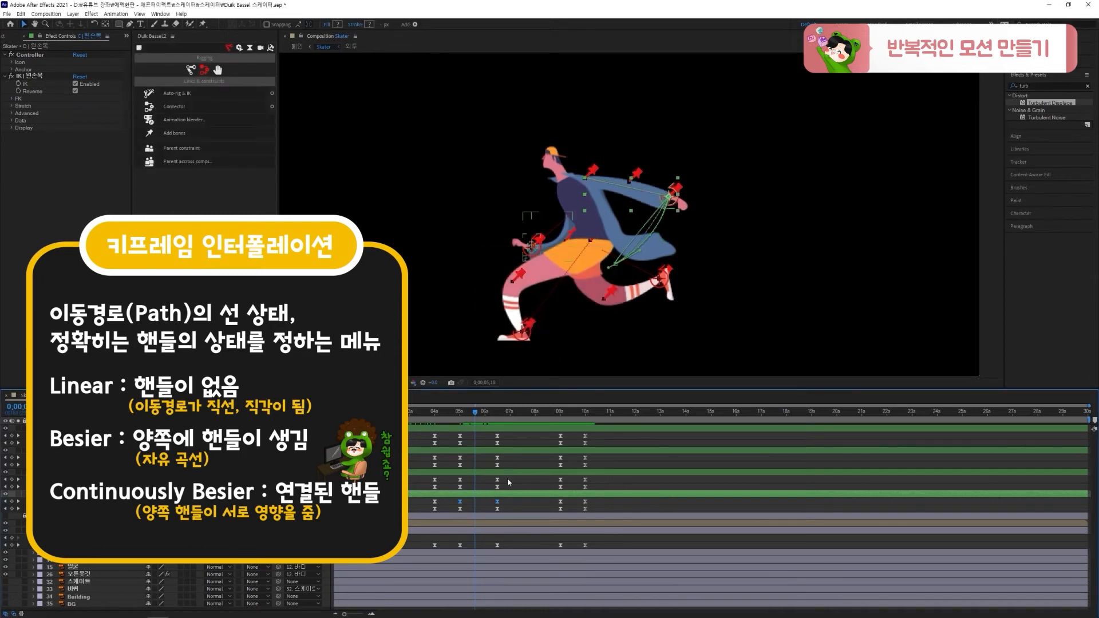
left_click_drag(463, 415, 471, 422)
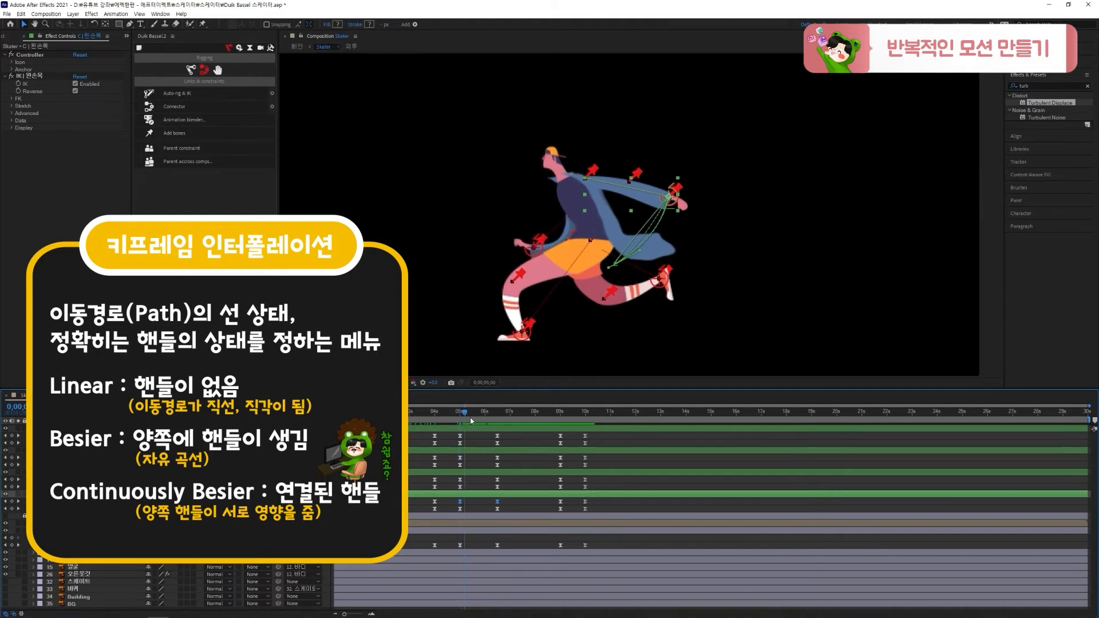
Set the spatial interpolation of the 오른손목 controller's Position keyframes at 5:00 and 6:15 to Linear
left_click(497, 479)
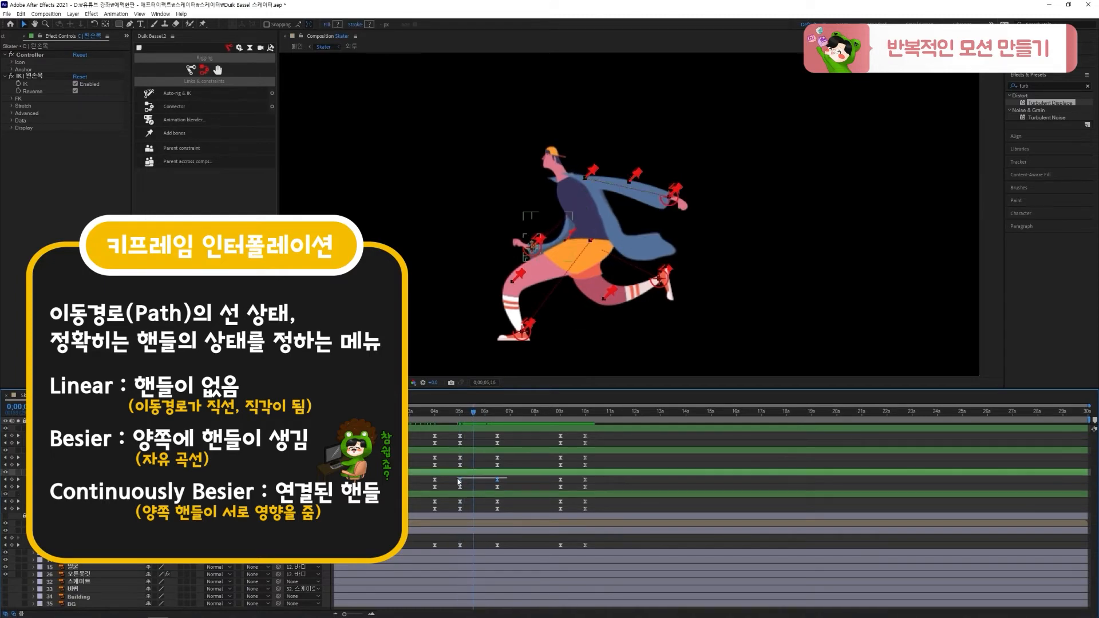
right_click(497, 480)
left_click(538, 557)
left_click(564, 299)
left_click(560, 320)
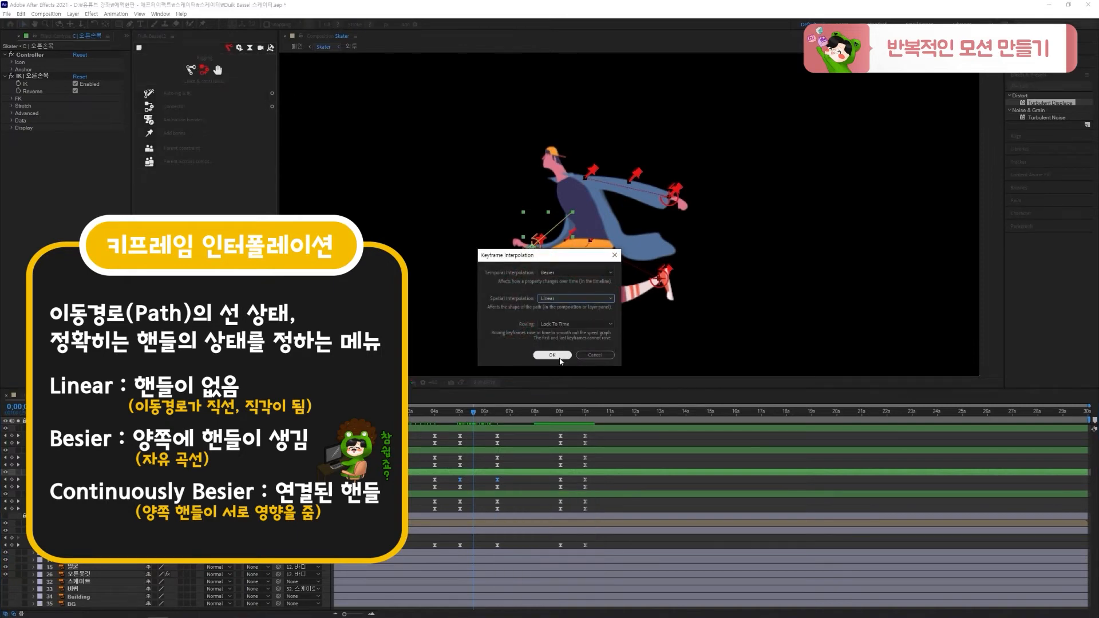
left_click(558, 356)
Copy the 오른발목 and 왼발목 controllers' Position and Rotation keyframes from 6:15 through 10:00 and paste them at 11:15
left_click_drag(462, 416, 613, 427)
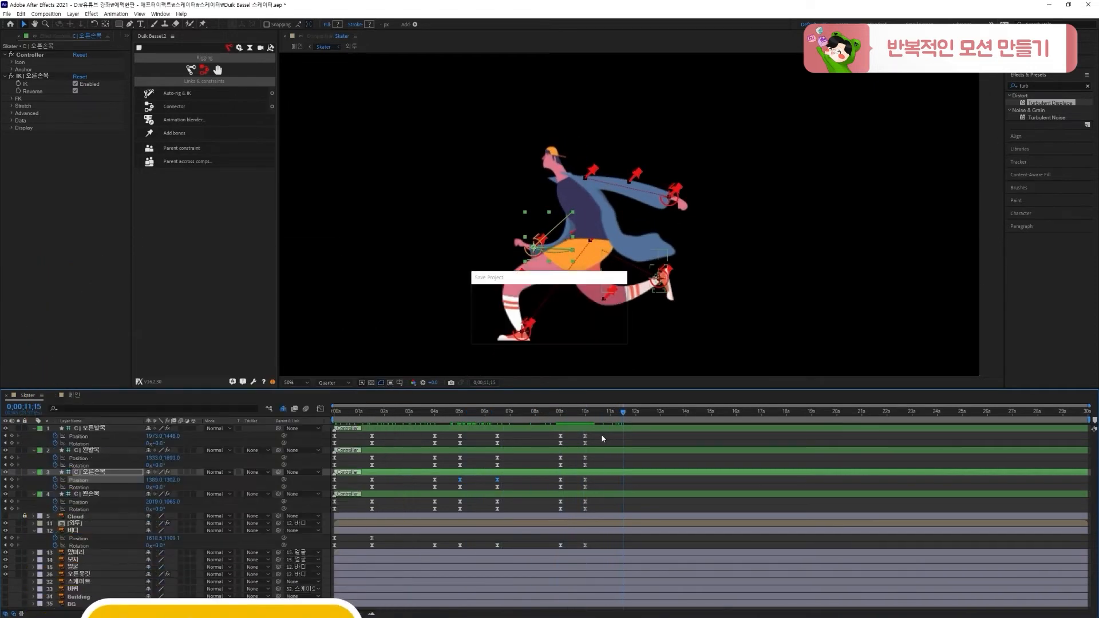
left_click_drag(601, 437, 494, 447)
key("ctrl+c")
key("ctrl+v")
left_click_drag(607, 462, 492, 468)
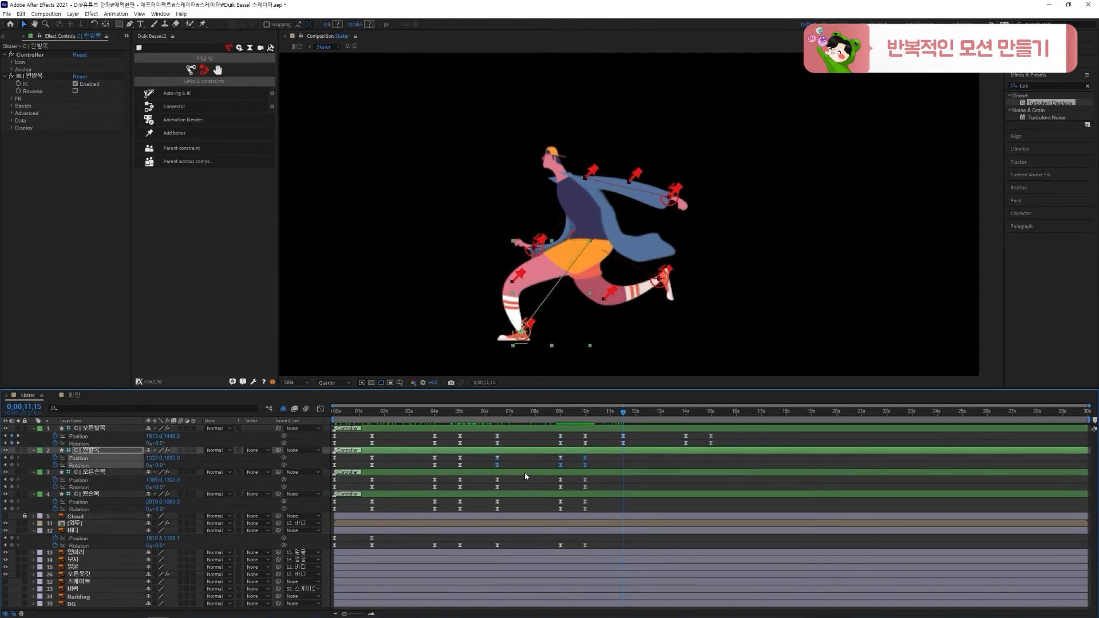
key("ctrl+c")
key("ctrl+v")
Repeat the 오른손목, 왼손목 and 바디 keyframes from 6:15 through 10:00 by copying and pasting them at 11:15
left_click_drag(604, 480, 495, 490)
key("ctrl+c")
key("ctrl+v")
left_click_drag(601, 506, 493, 511)
mouse_move(628, 418)
left_mouse_down()
mouse_move(693, 418)
mouse_move(626, 426)
left_mouse_up()
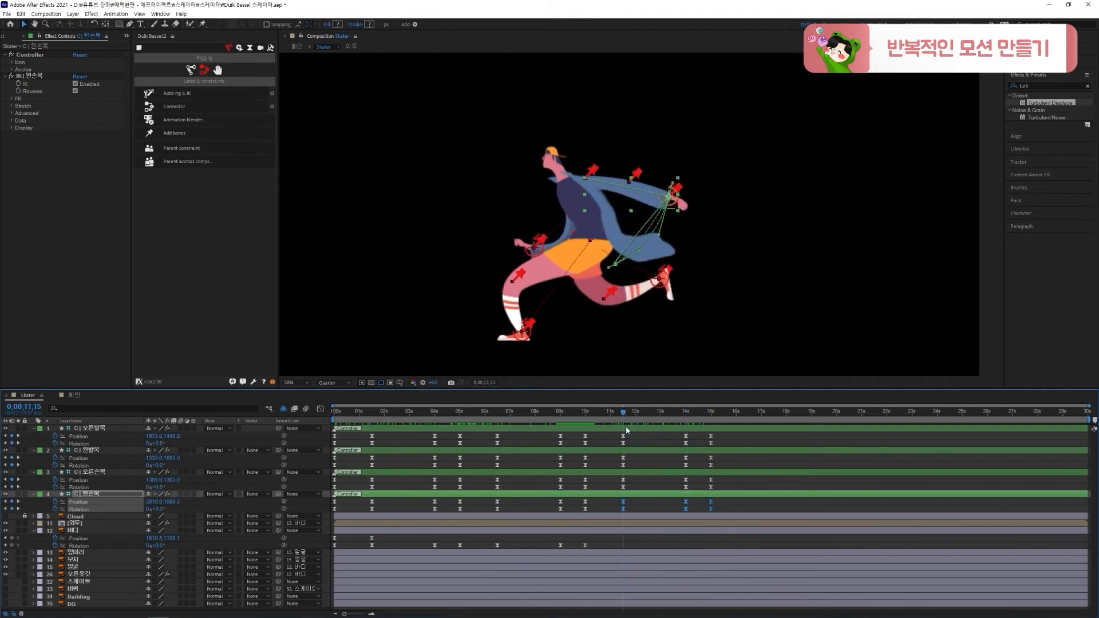
left_click_drag(601, 541, 491, 561)
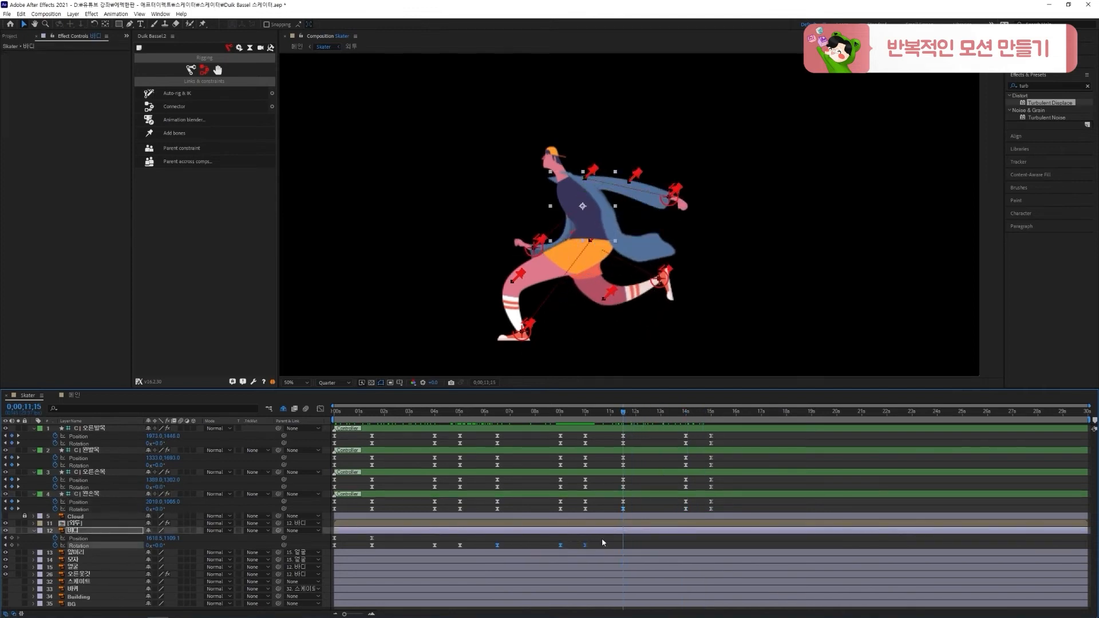
Set both wrist controllers' Position keyframes at 10:00 and 11:15 to Linear spatial interpolation and check the motion up to about 13 seconds
left_click_drag(628, 418, 602, 438)
left_click_drag(638, 499, 612, 484)
right_click(629, 484)
left_click(664, 553)
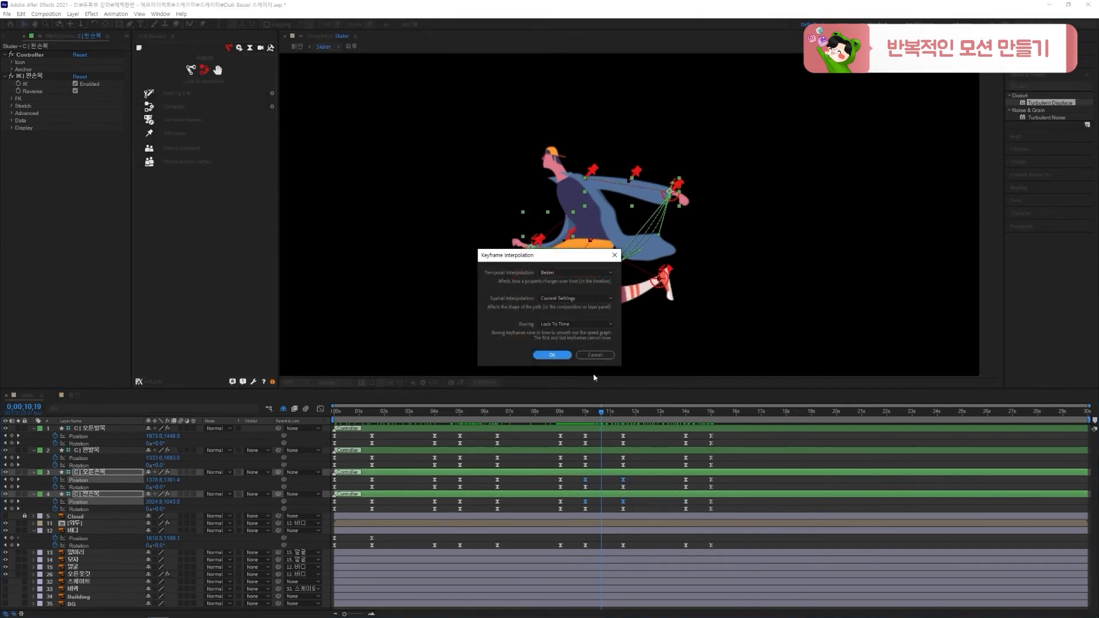
left_click(565, 299)
left_click(565, 319)
left_click(557, 355)
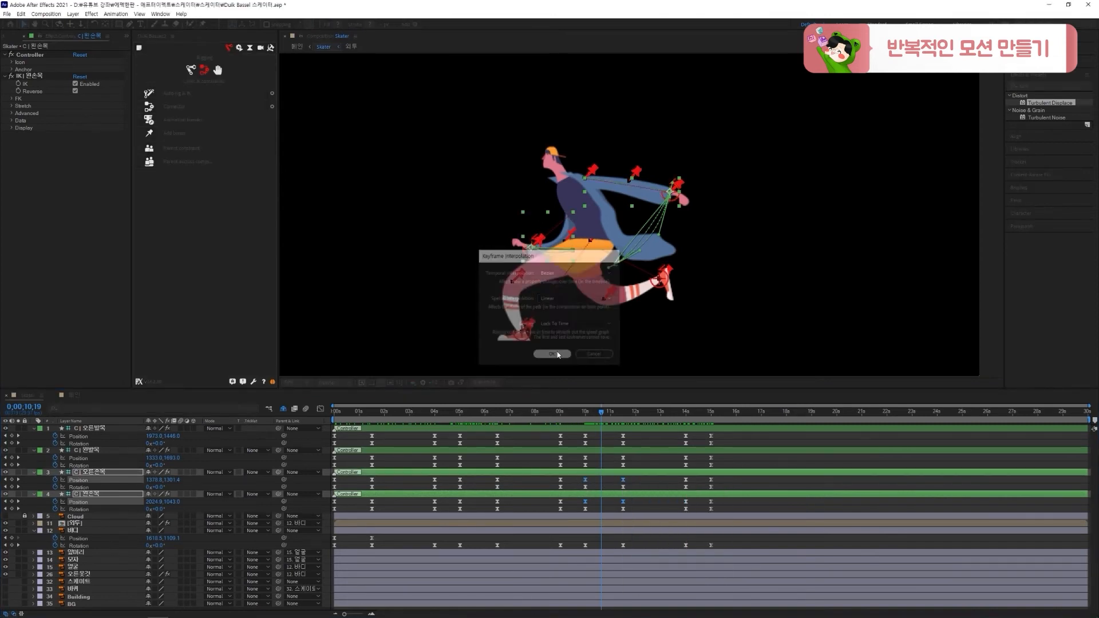
left_click(641, 437)
left_click(585, 413)
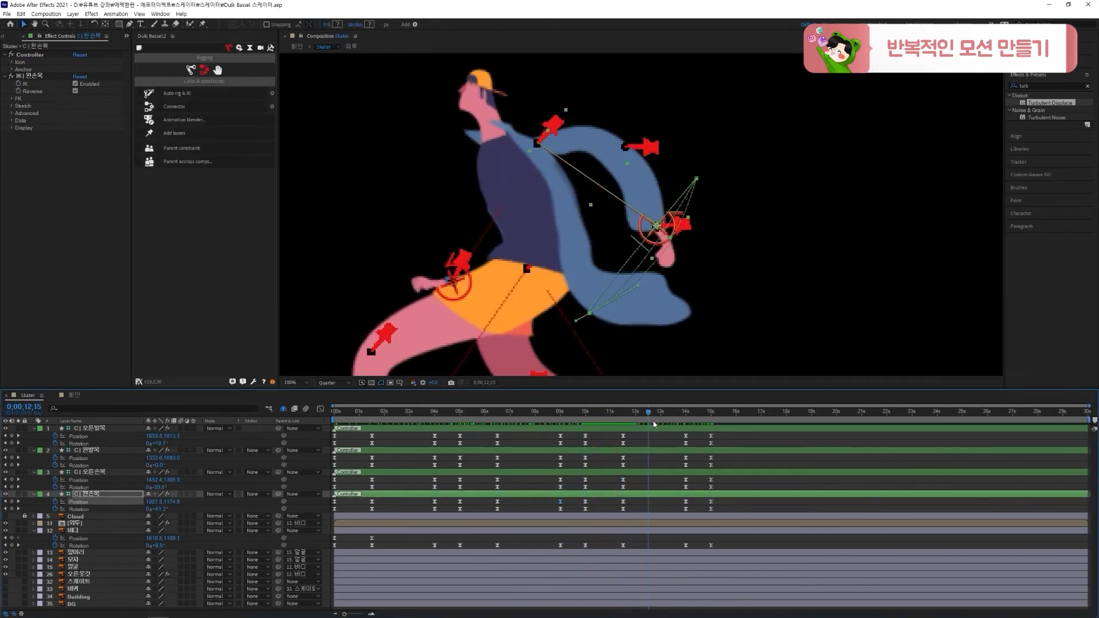
left_click_drag(651, 422, 657, 424)
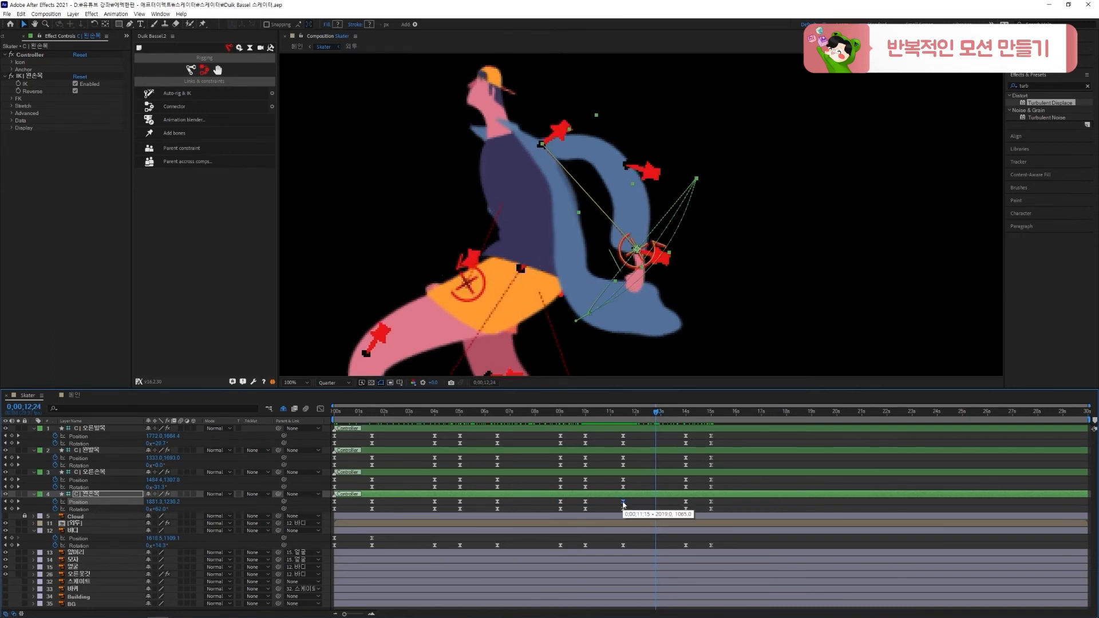
Set the 왼손목 Position keyframe at 11:15 to Bezier spatial interpolation and bend its motion path by pulling the handle down
right_click(623, 504)
left_click(649, 567)
left_click(566, 298)
left_click(560, 331)
left_click(553, 355)
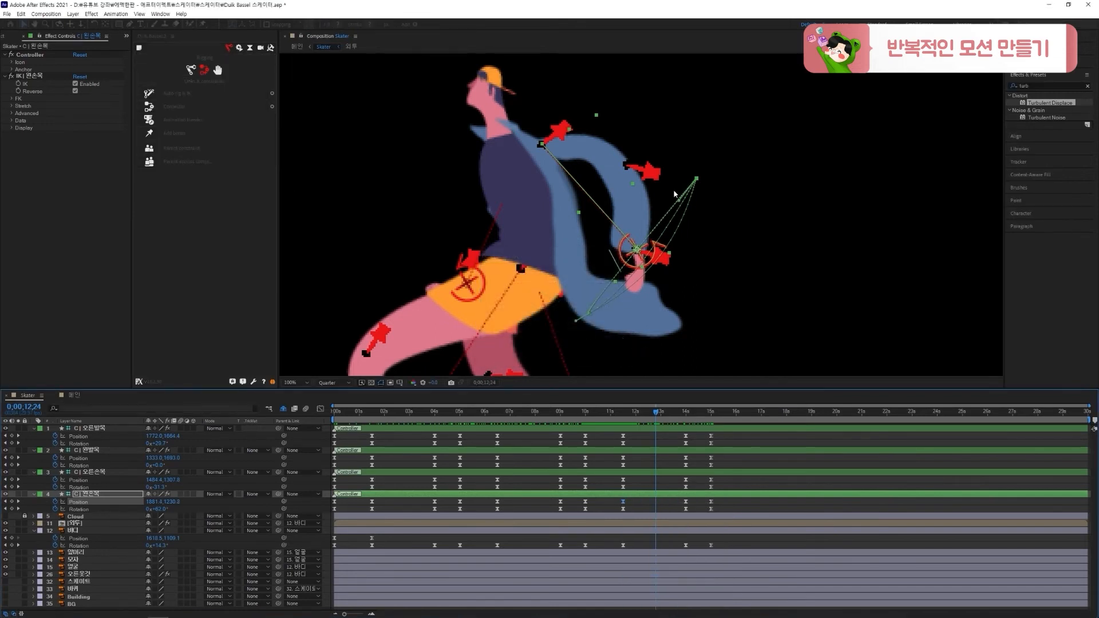
left_click_drag(679, 200, 661, 278)
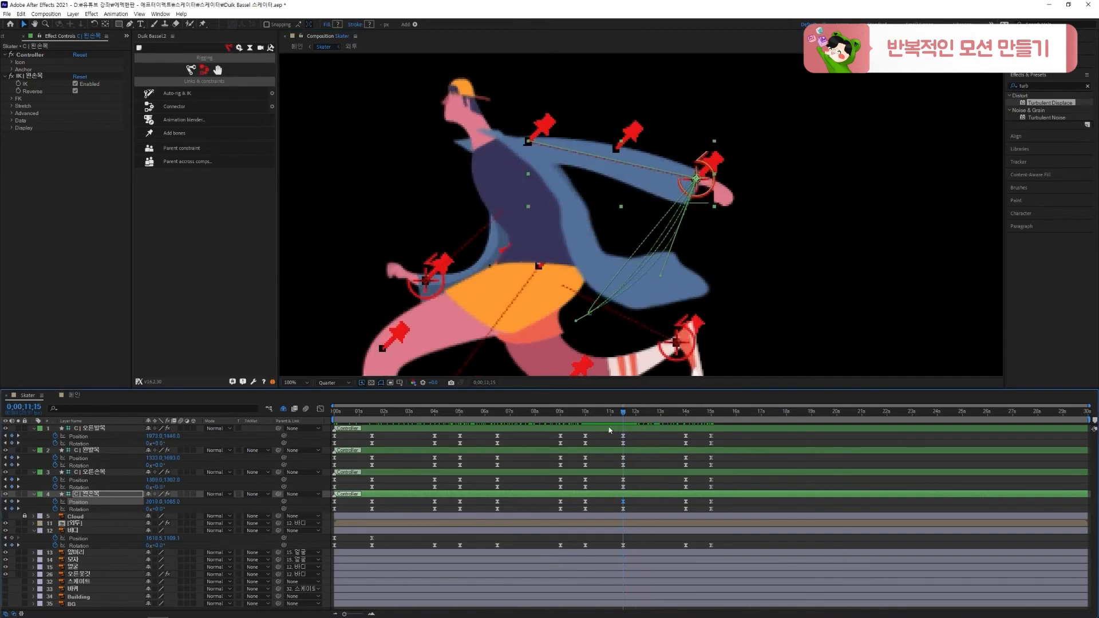
Curve the 왼손목 motion path outward at its 9:00 Position keyframe, check the arm swing, and save the project
left_click_drag(666, 438, 535, 472)
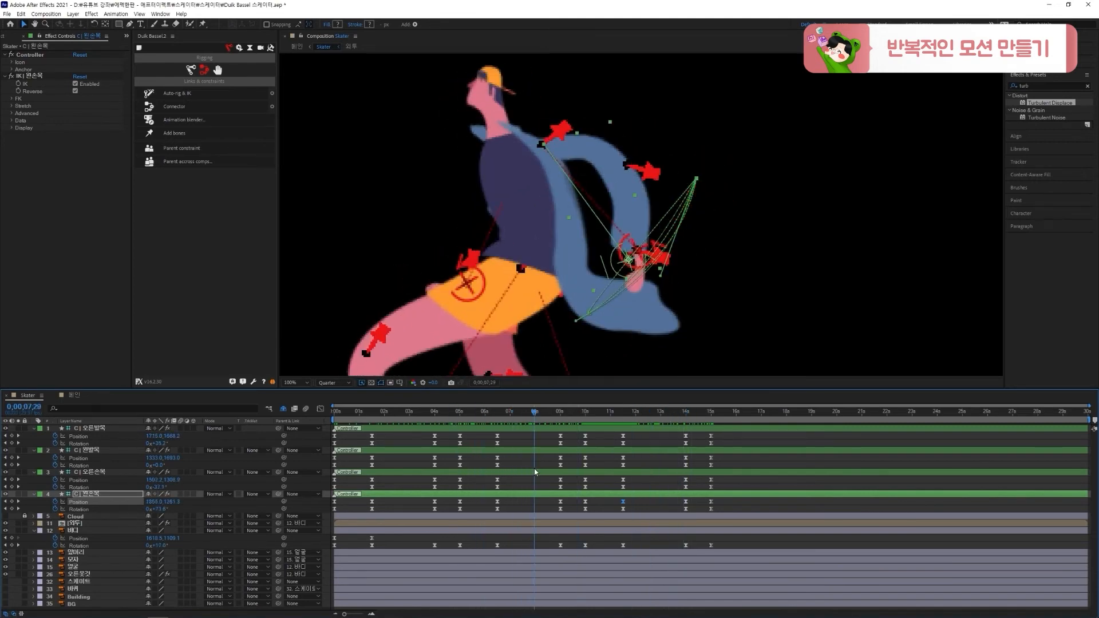
right_click(561, 503)
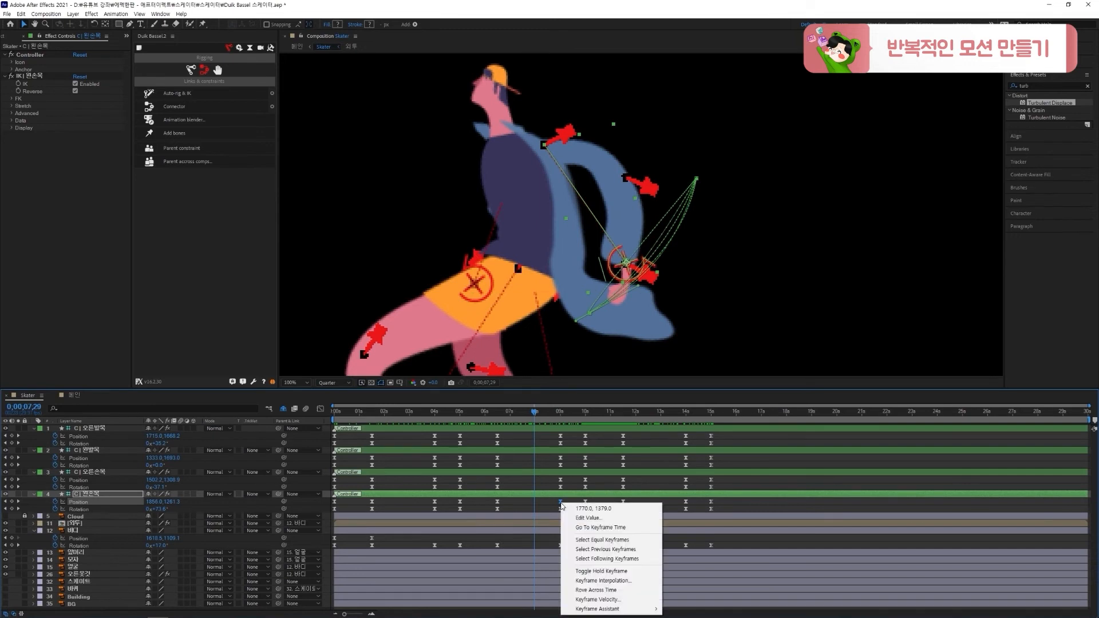
left_click(568, 345)
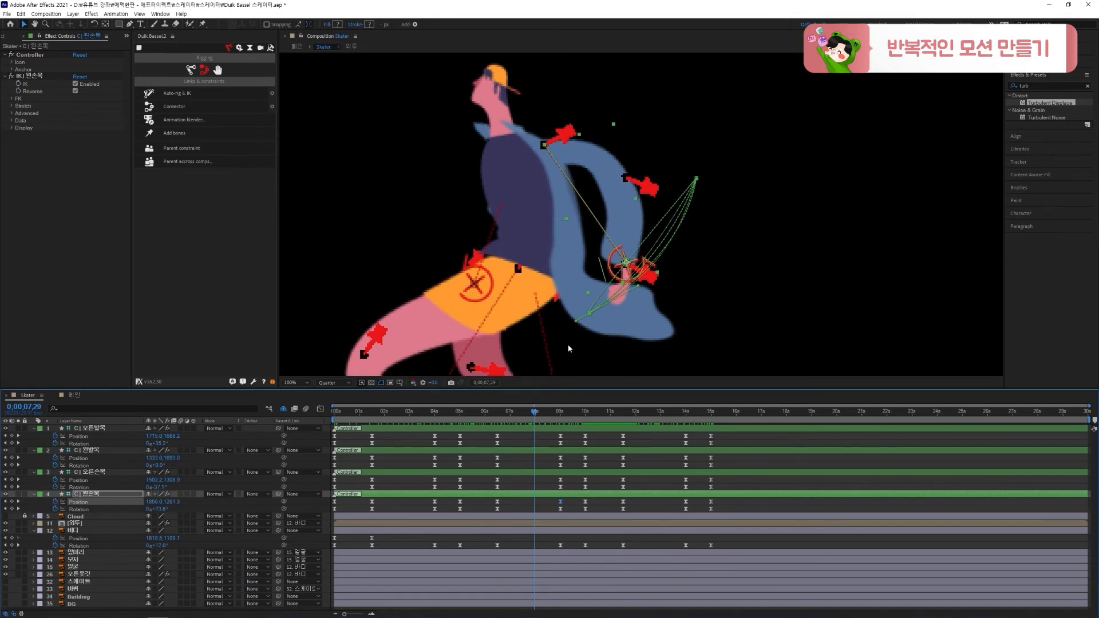
left_click_drag(626, 286, 647, 287)
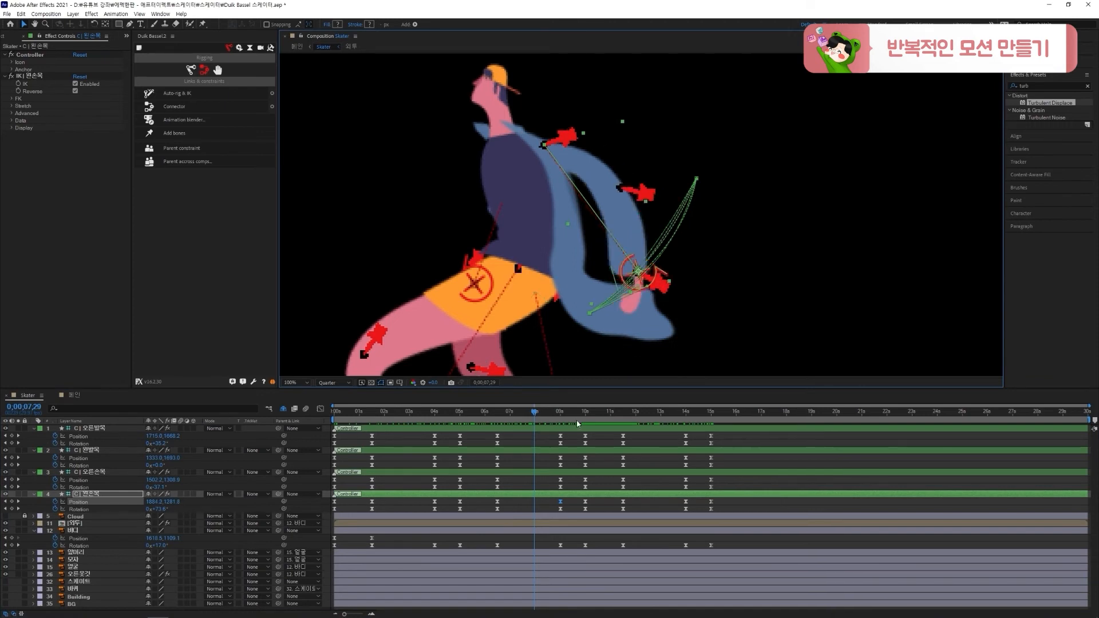
left_click_drag(534, 412, 561, 413)
key("ctrl+s")
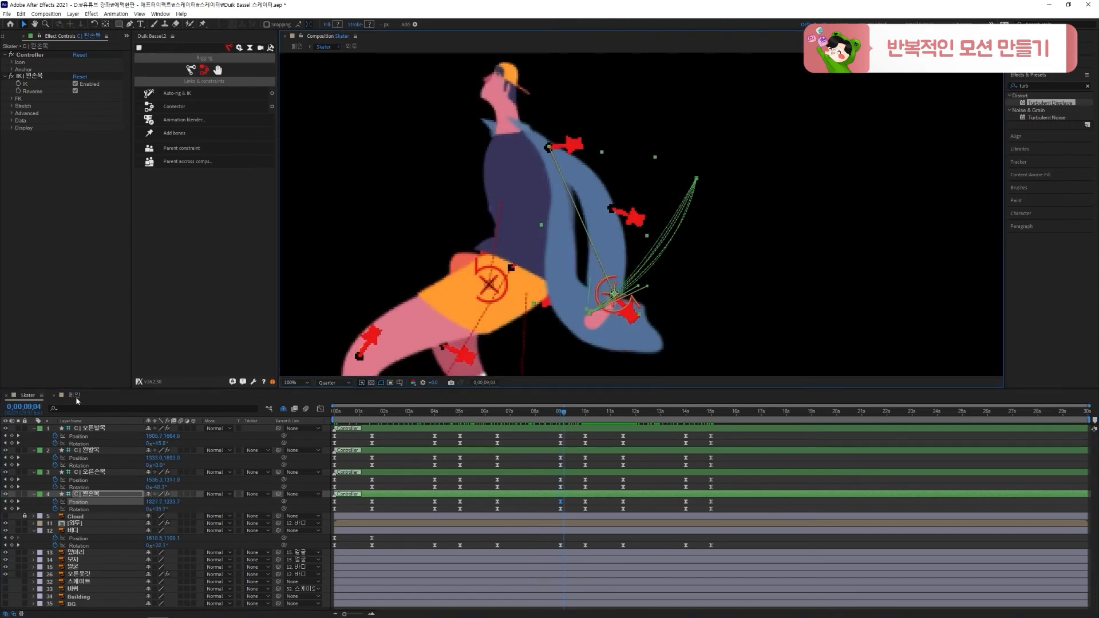
In the 메인 composition, keyframe the 스케이트 layer's Position at 0:00 and at 1:15, with X about 1845 at 1:15
left_click(74, 395)
left_click(100, 516)
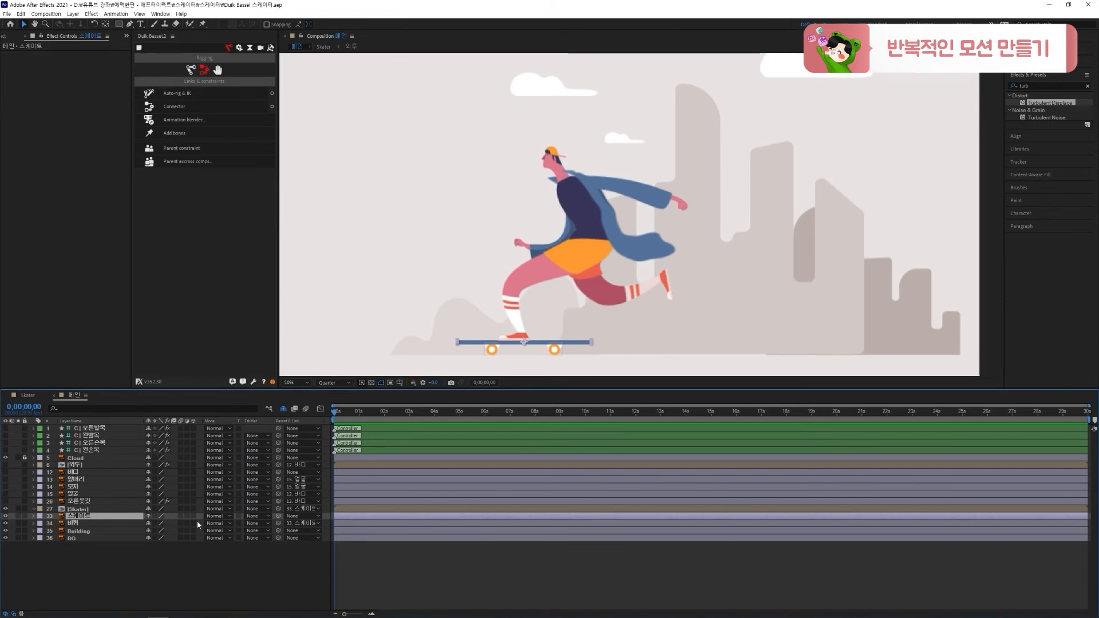
key("p")
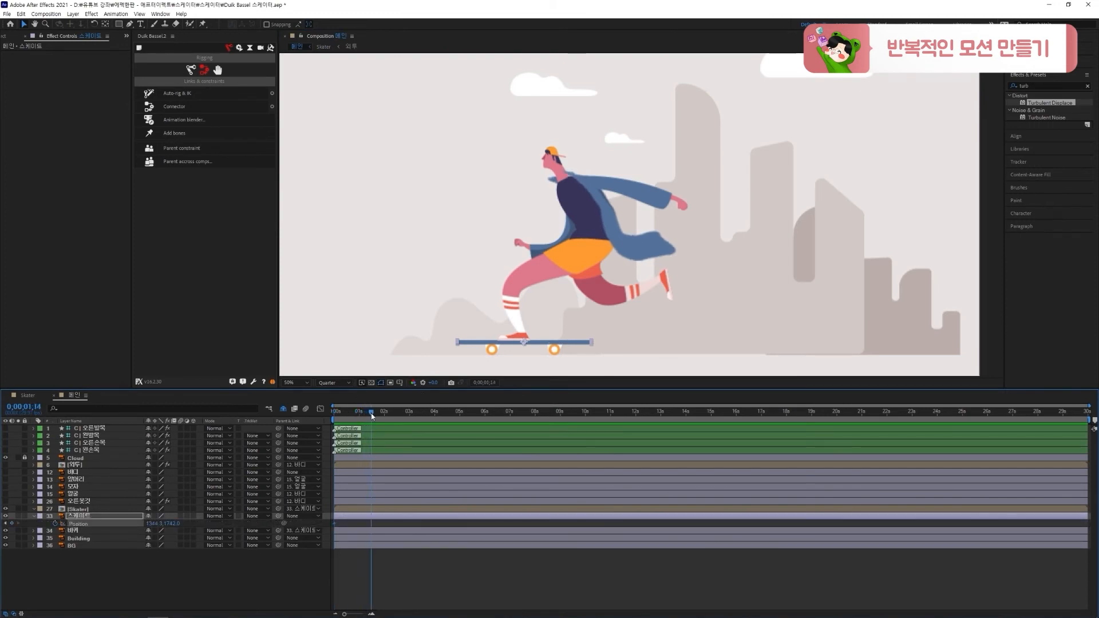
left_click_drag(160, 525, 367, 520)
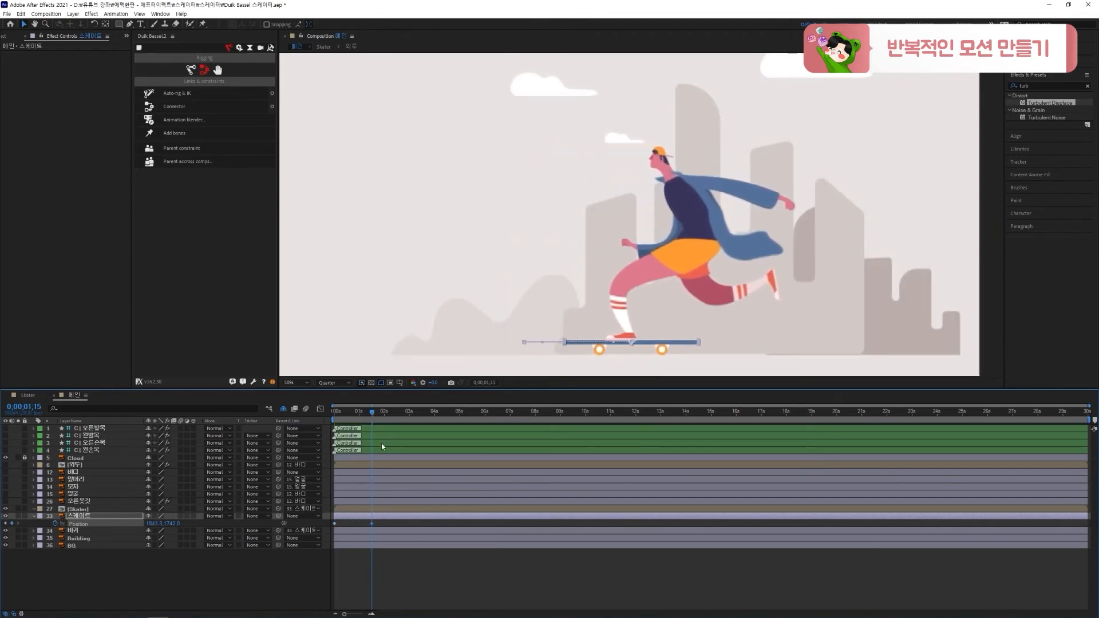
Preview the skateboard's movement in 메인 and retime the second Position keyframe of 스케이트 to 4:00
key("=")
left_click_drag(413, 414, 431, 416)
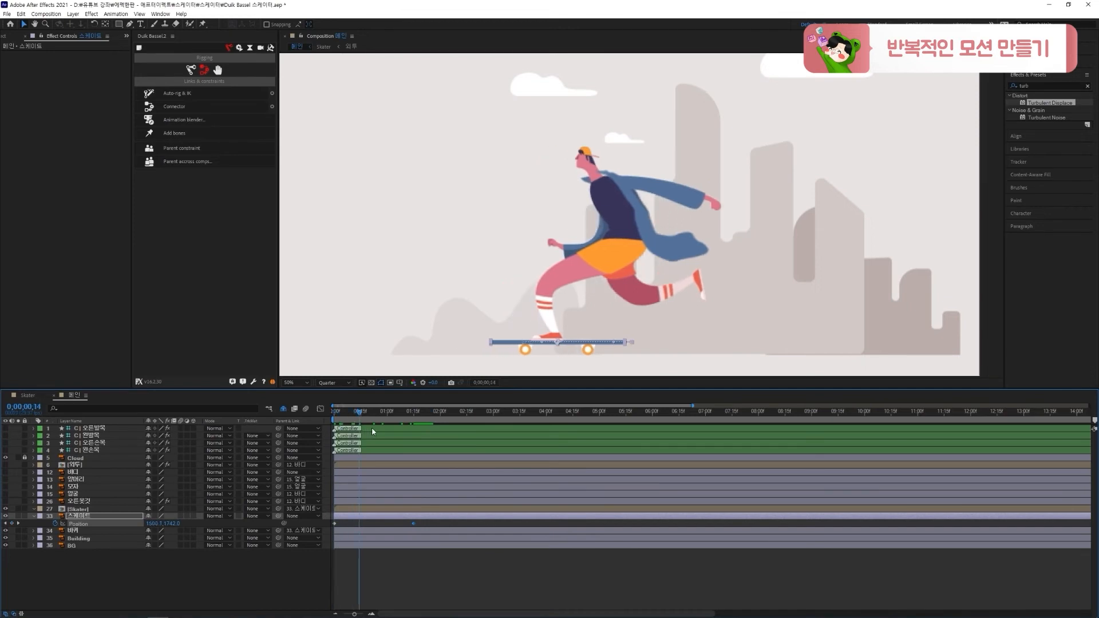
key("space")
key("space")
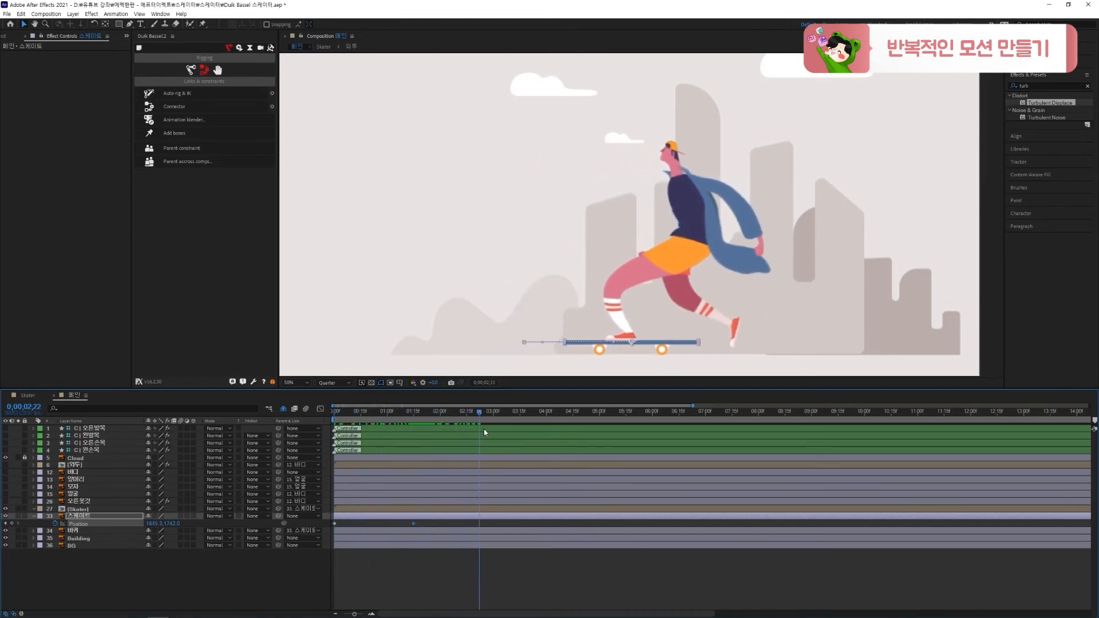
left_click_drag(550, 437, 548, 437)
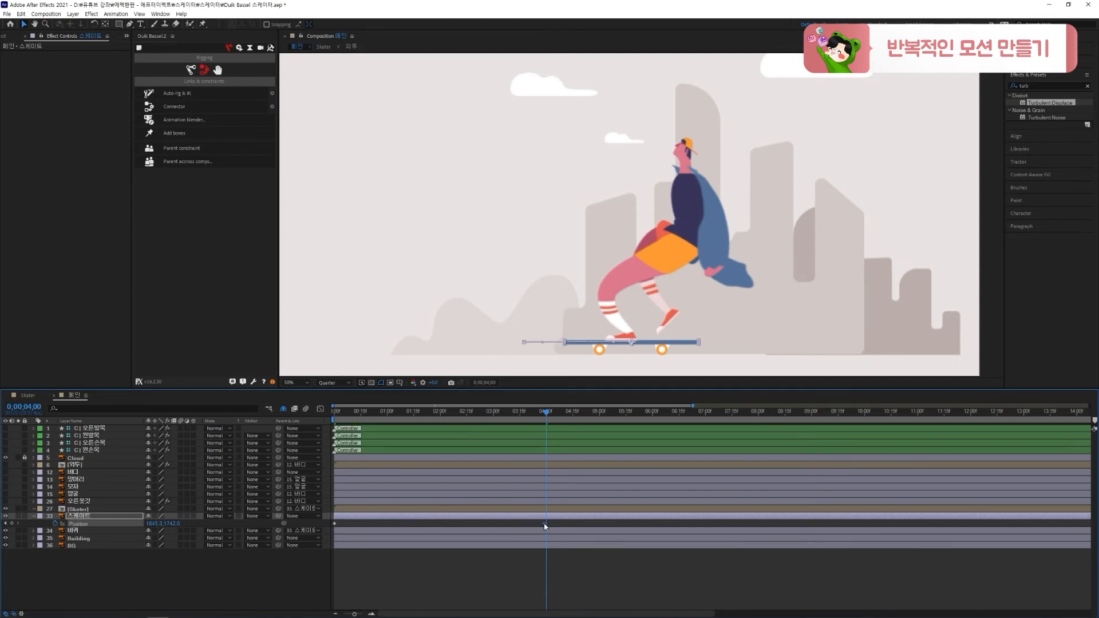
Copy the 스케이트 layer's 0:00 Position keyframe to 5:00 and preview the skateboard's back-and-forth movement
left_click_drag(544, 524, 546, 523)
left_click(375, 410)
key("space")
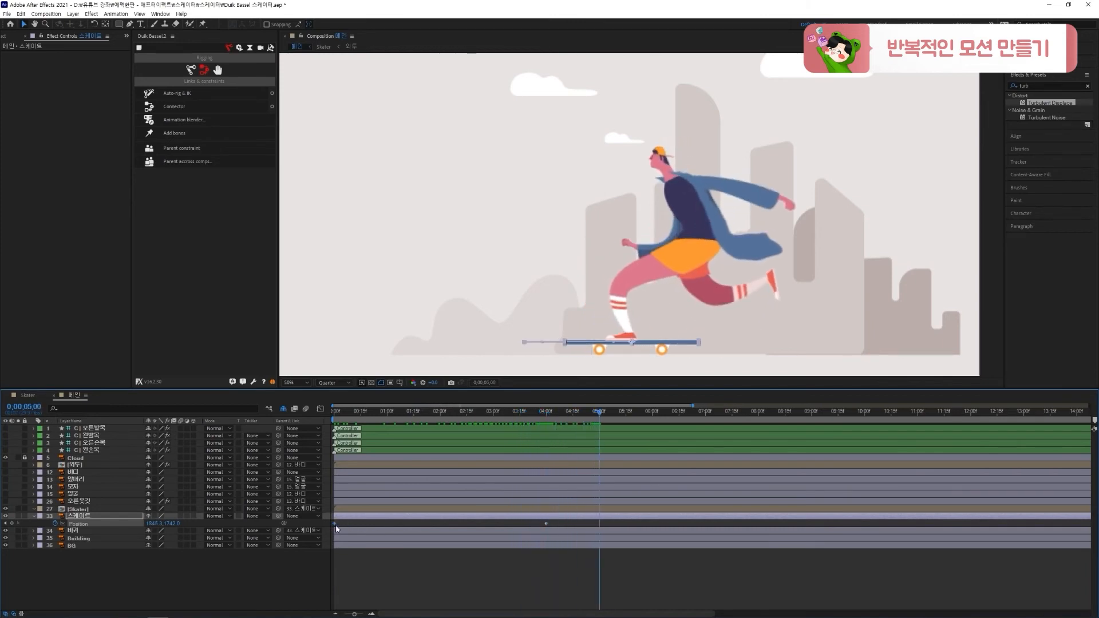
key("ctrl+c")
key("ctrl+v")
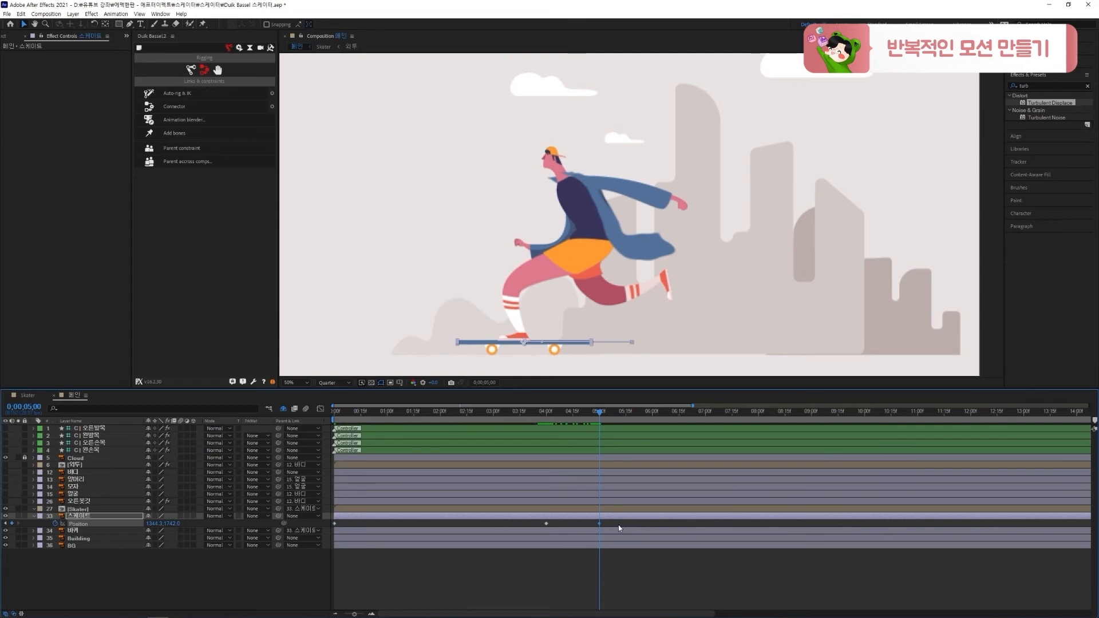
left_click_drag(617, 524, 603, 527)
key("space")
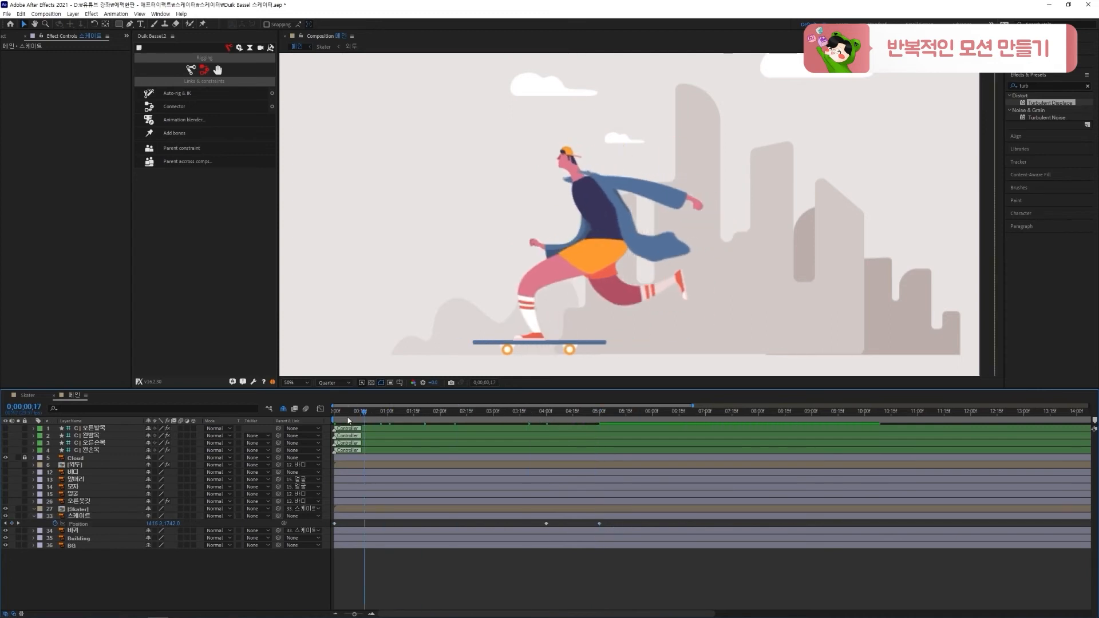
key("space")
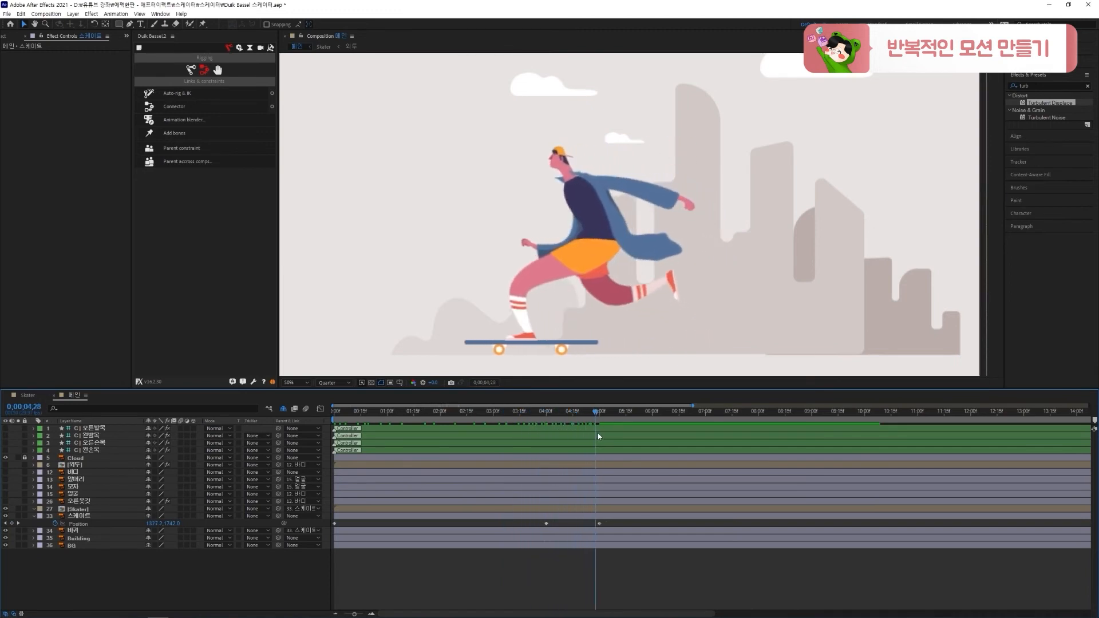
key("minus")
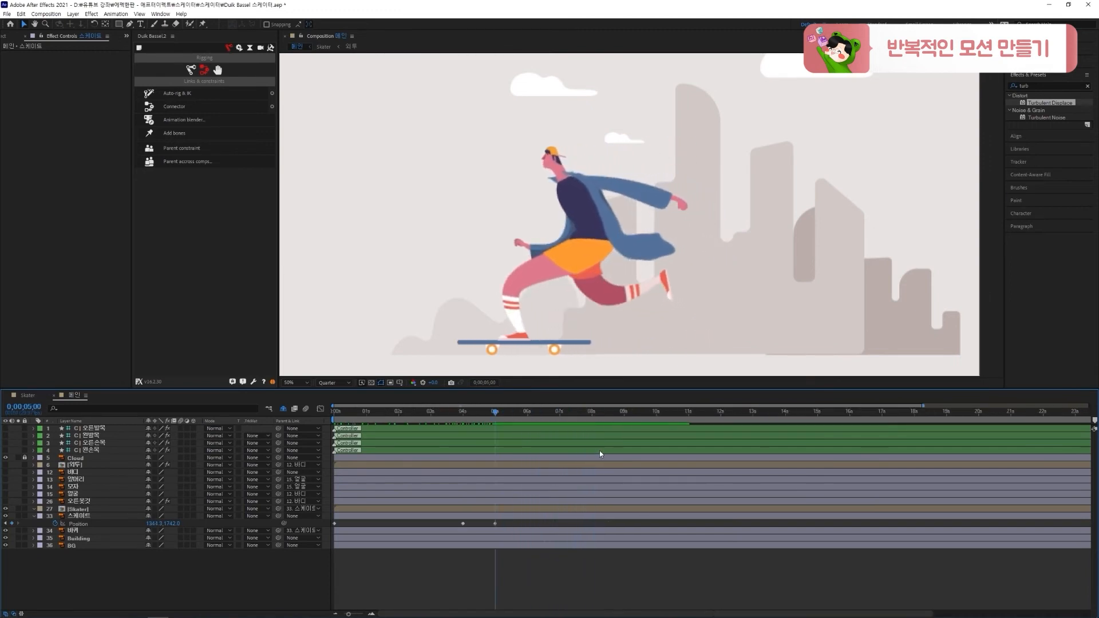
Repeat the 스케이트 Position cycle by copying the 4:00 keyframe to 9:00 and the starting-position keyframe to 10:00
left_click_drag(555, 418, 626, 425)
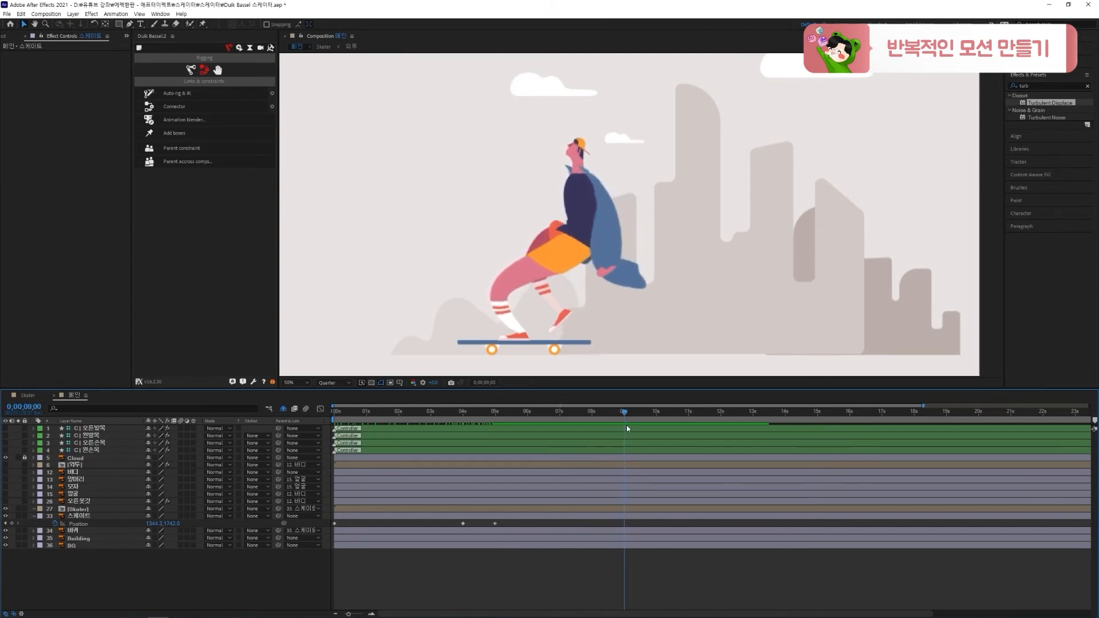
left_click_drag(508, 522, 488, 528)
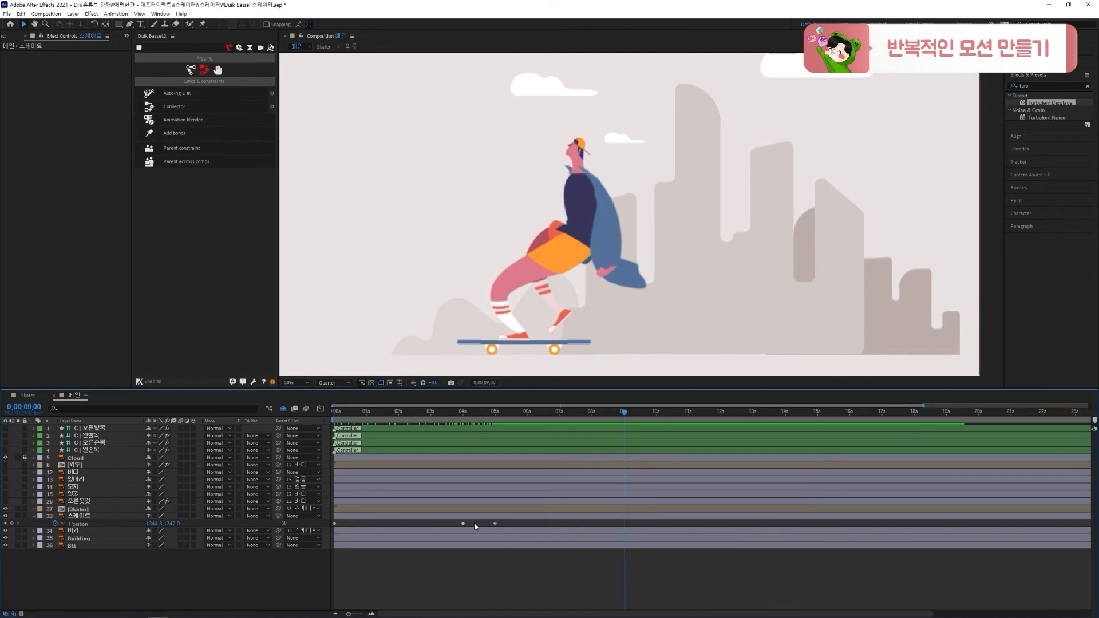
left_click(460, 524)
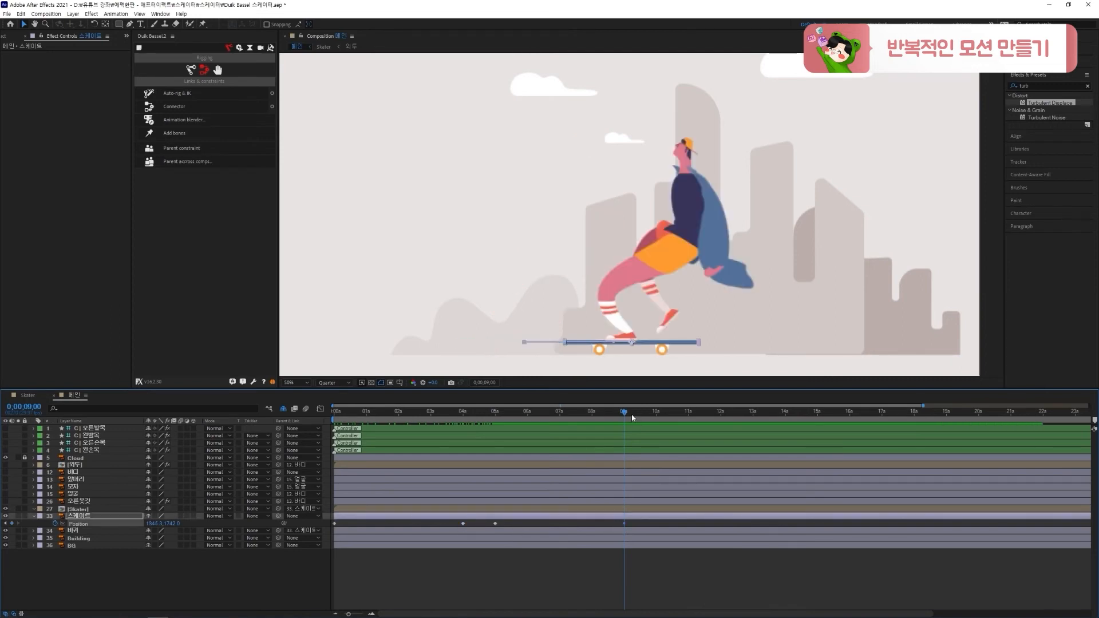
left_click(475, 414)
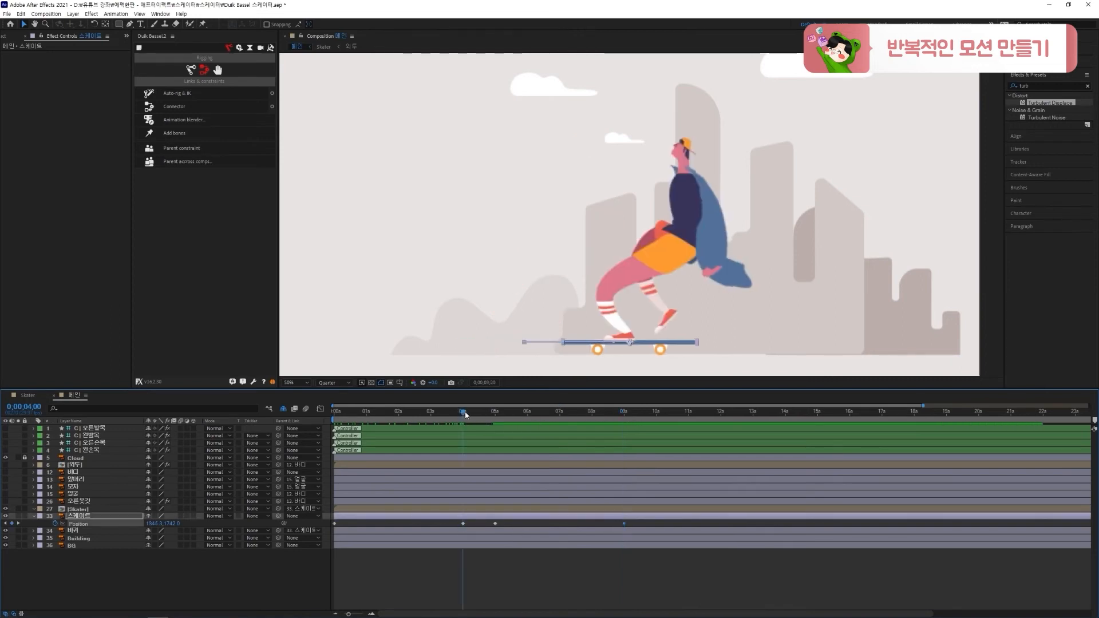
left_click_drag(482, 417, 658, 435)
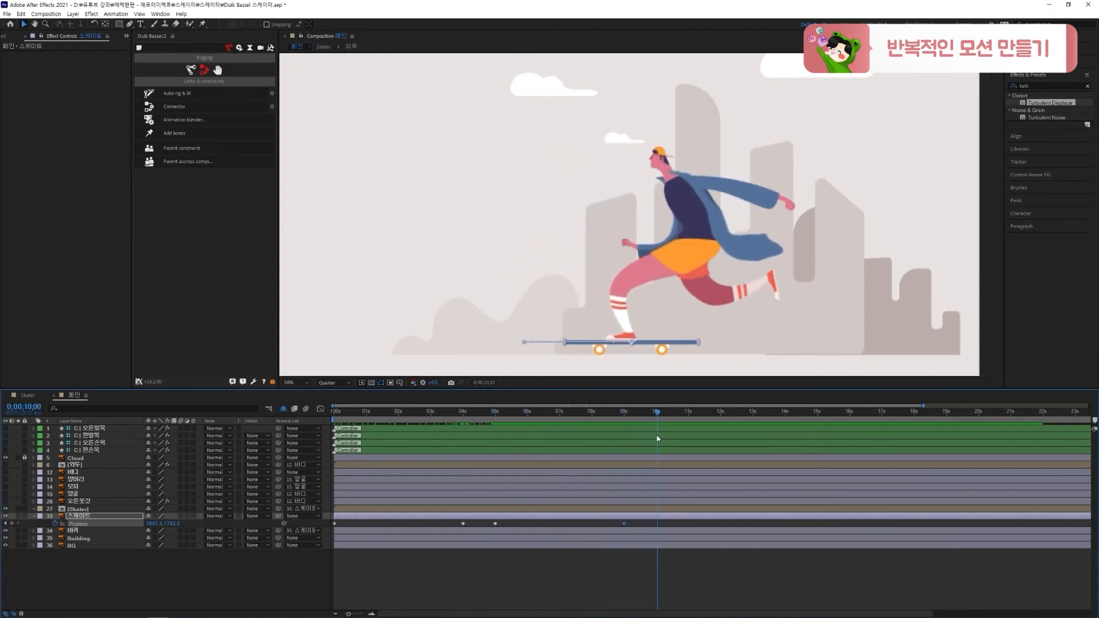
key("ctrl+v")
Extend the 스케이트 Position cycle by copying the 9:00 keyframe to 14:00 and the 10:00 keyframe to 15:00
scroll(613, 541, "down", 2)
left_click_drag(588, 414, 688, 427)
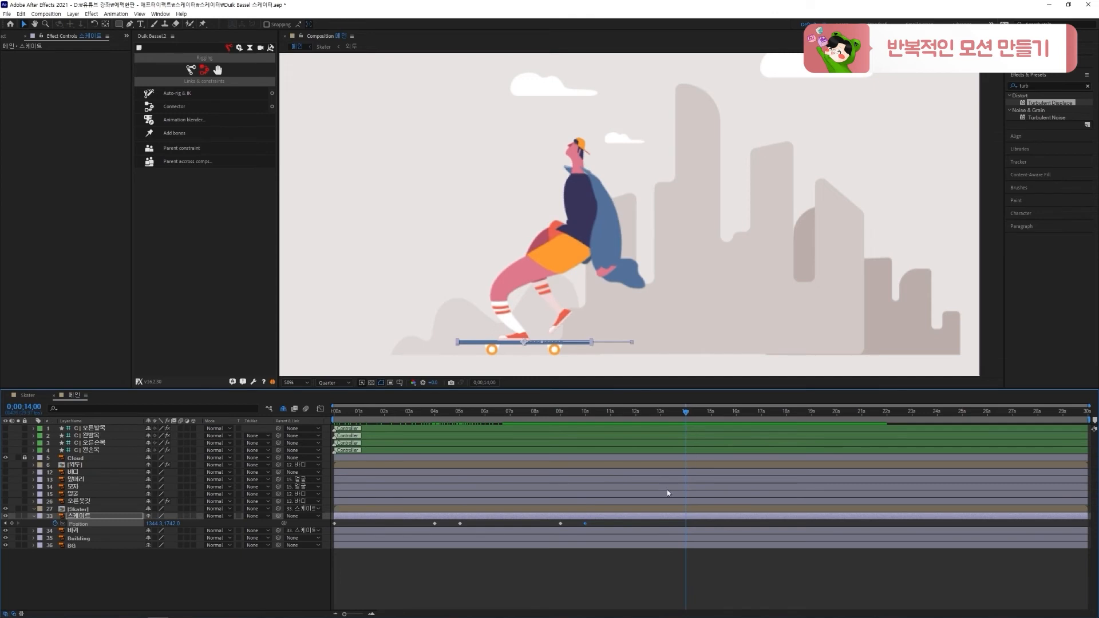
left_click_drag(554, 521, 591, 525)
key("ctrl+c")
key("ctrl+v")
left_click_drag(686, 410, 711, 416)
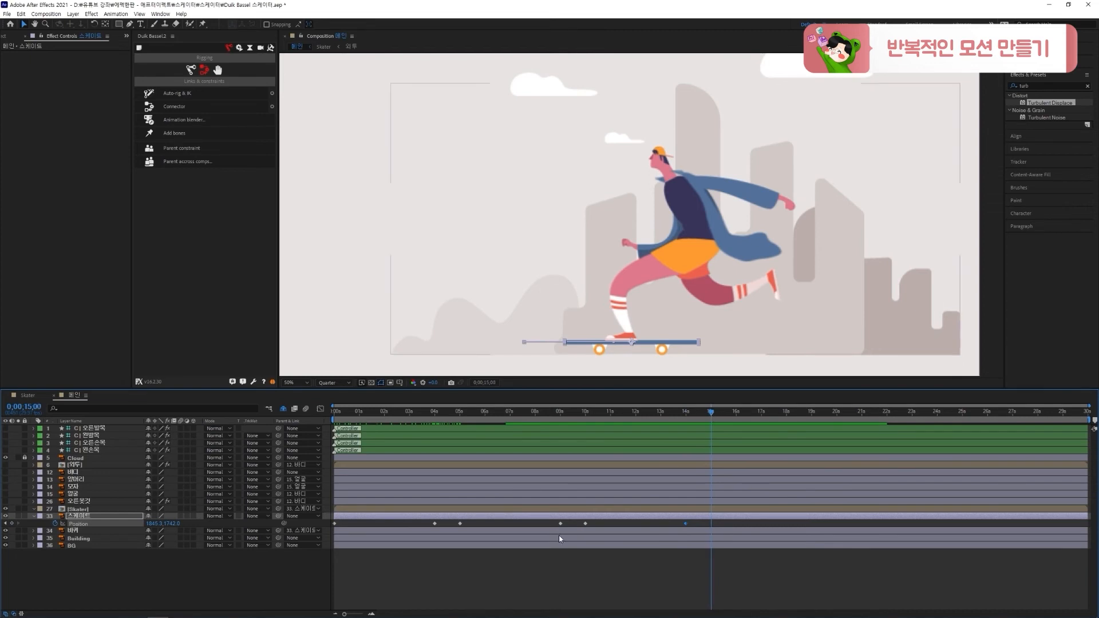
key("ctrl+v")
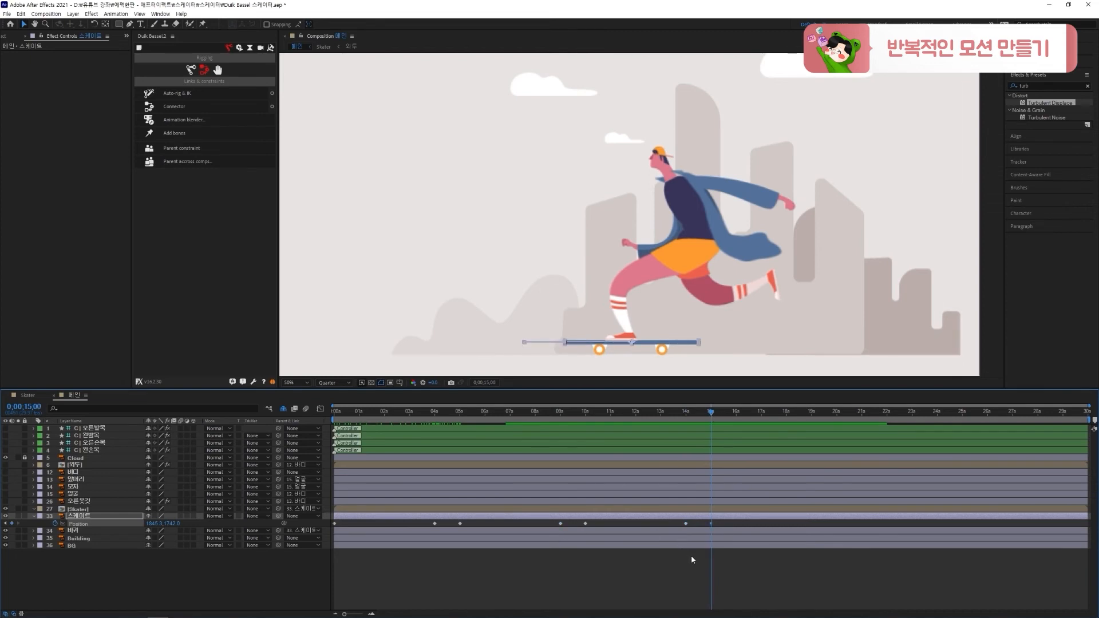
key("ctrl+z")
left_click_drag(594, 522, 582, 527)
key("ctrl+v")
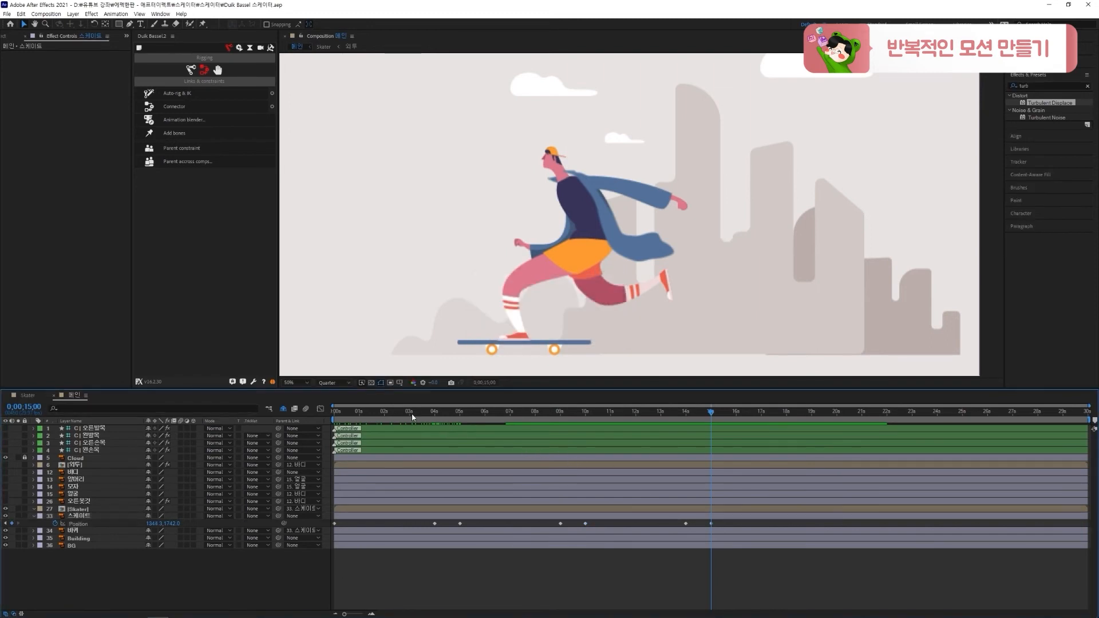
Copy the 스케이트 layer's 14:00 Position keyframe to 19:01 and save the project
left_click_drag(407, 417, 814, 430)
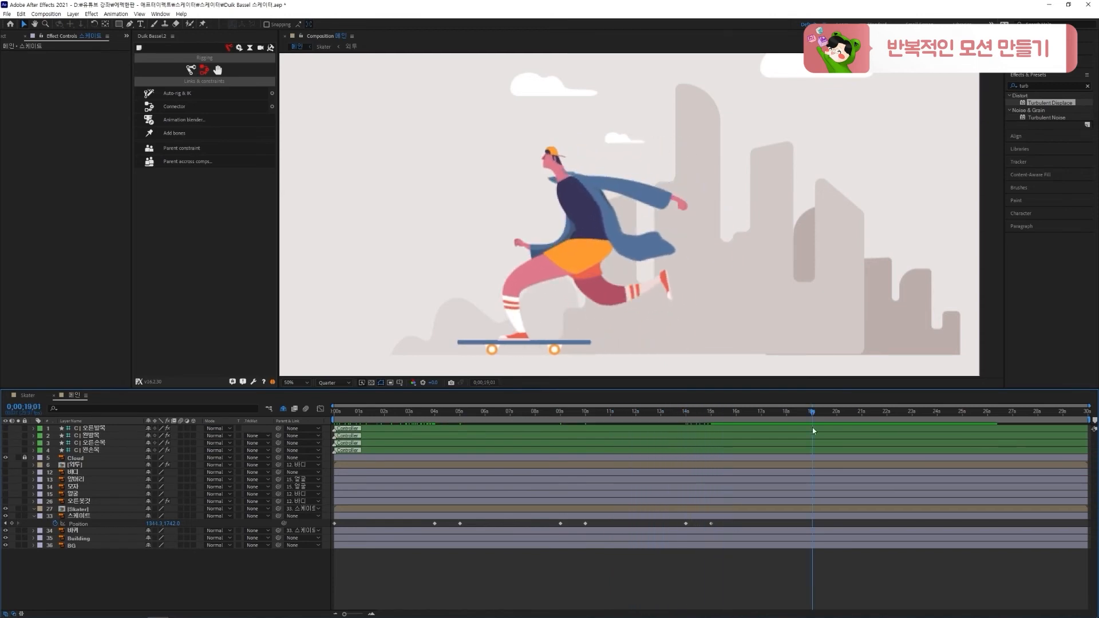
left_click_drag(696, 520, 680, 528)
key("ctrl+c")
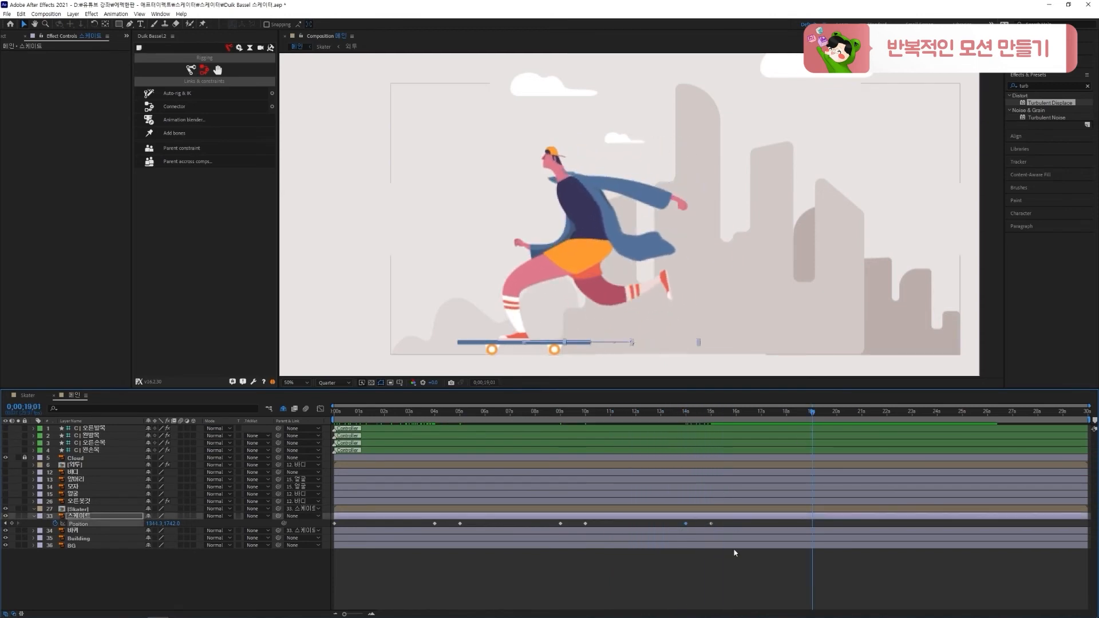
key("ctrl+v")
key("ctrl+s")
left_click(734, 563)
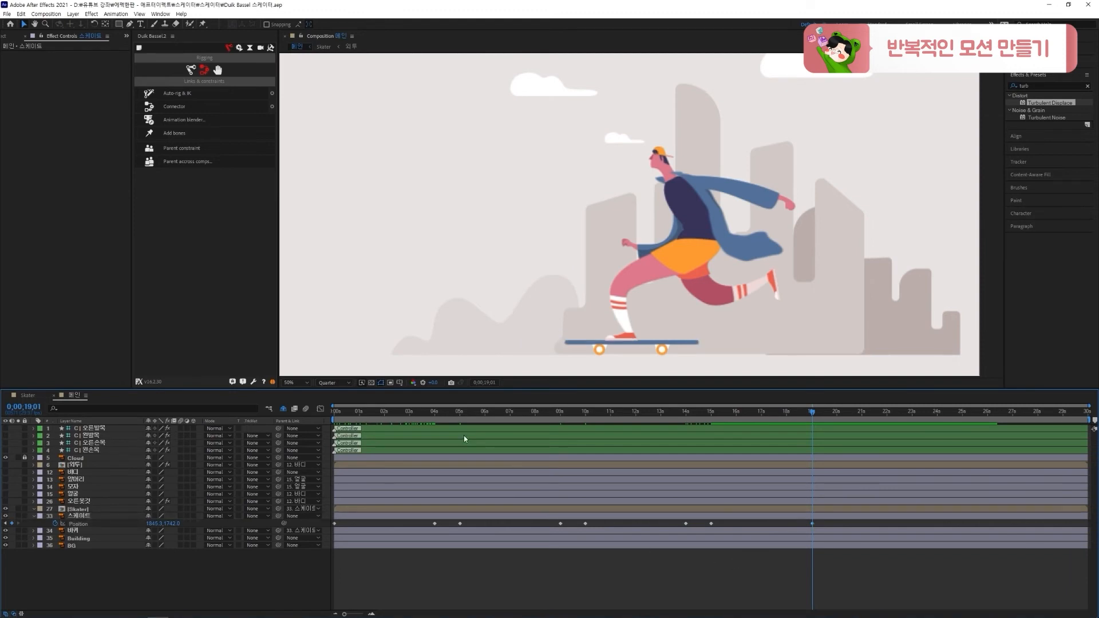
Apply Easy Ease to all Position keyframes of the 스케이트 layer and preview the movement
left_click_drag(402, 420, 750, 490)
left_click_drag(826, 525, 331, 528)
key("space")
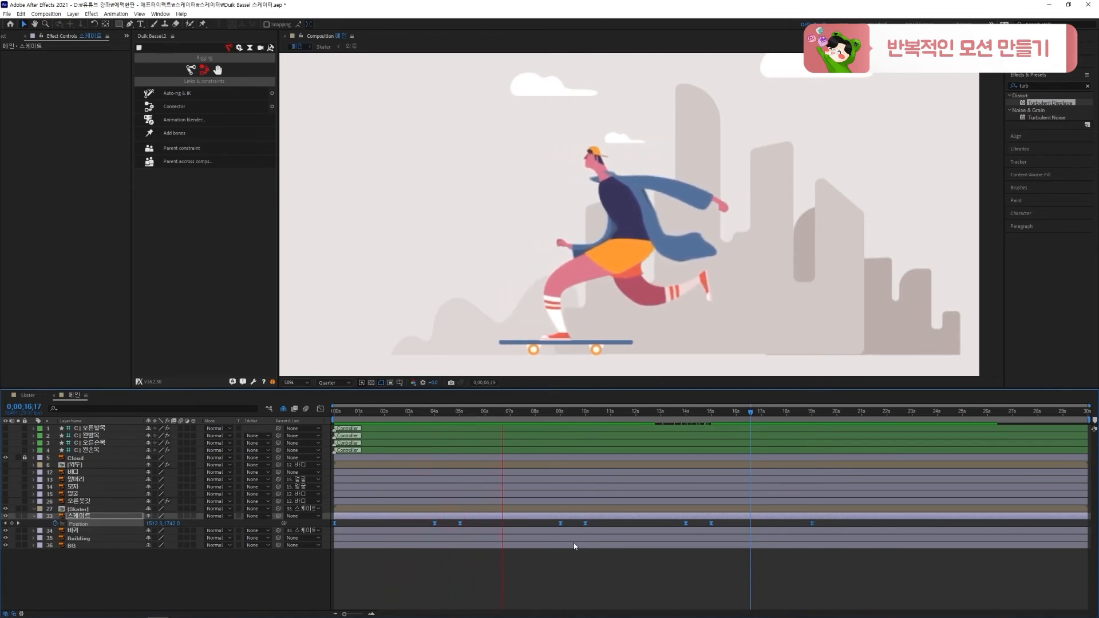
key("space")
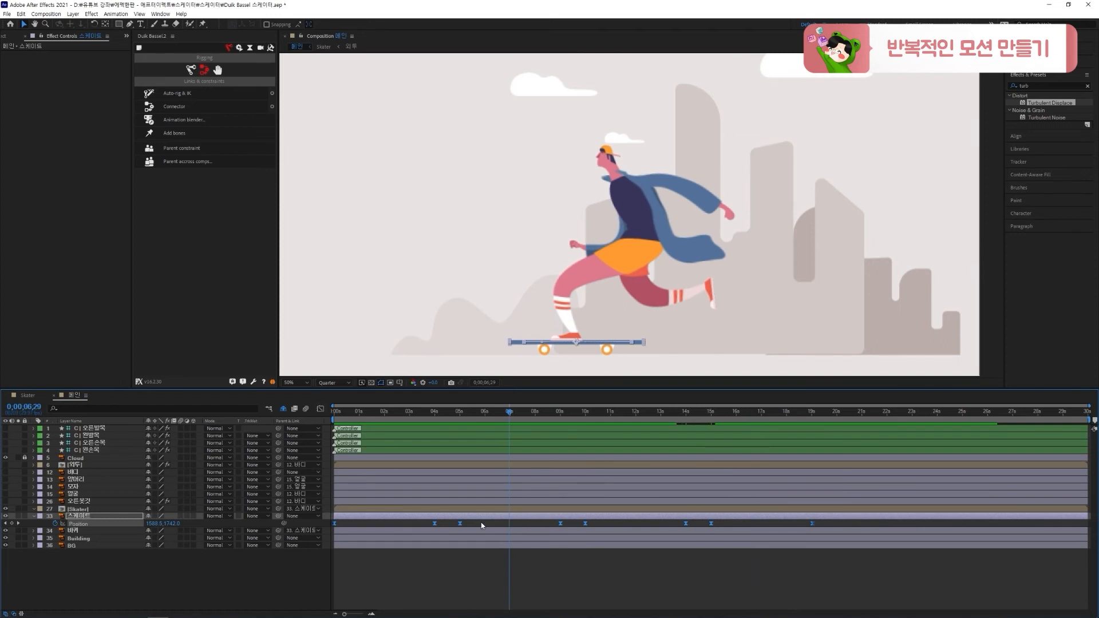
In the speed graph, lengthen the incoming ease of the 스케이트 Position keyframes at 5:00, 10:00 and 15:00 together
left_click(320, 408)
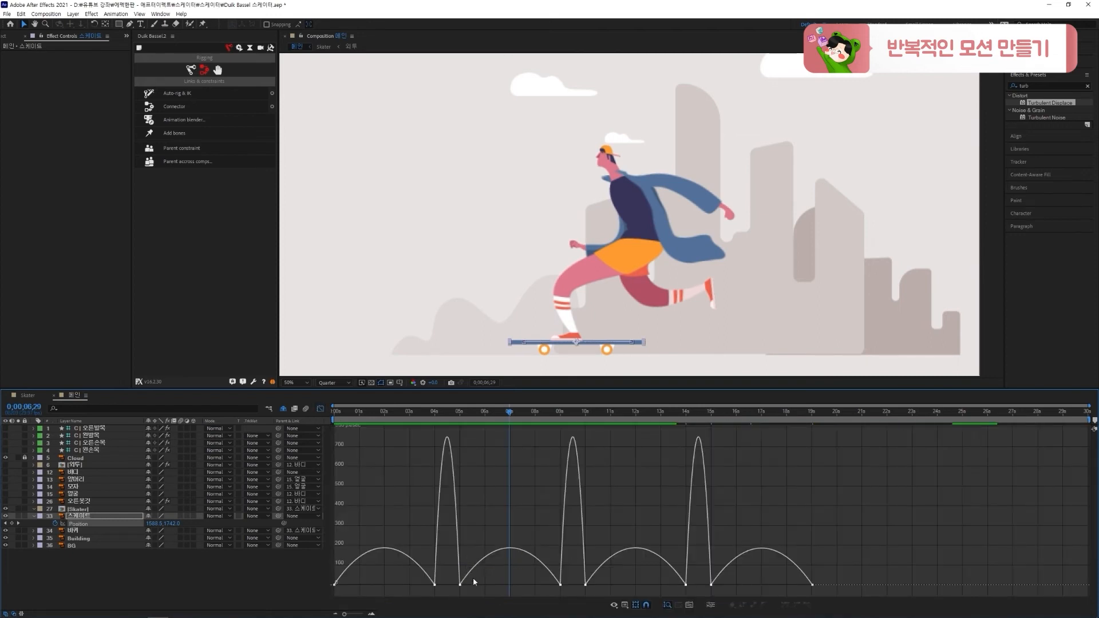
left_click_drag(455, 585, 448, 585)
key("ctrl+z")
left_click(585, 586, "shift")
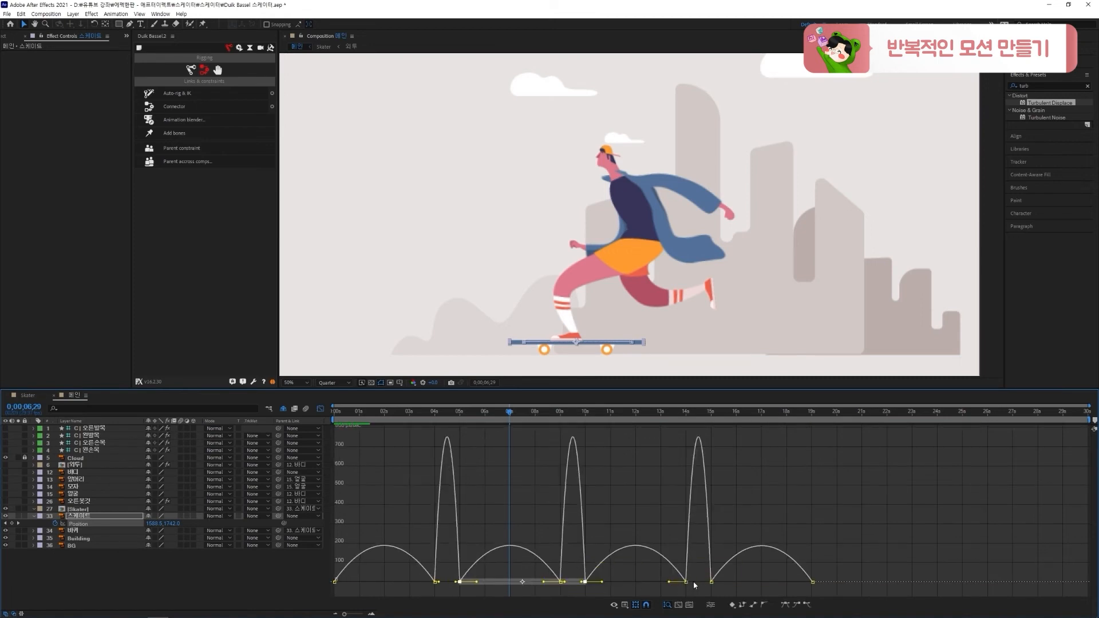
left_click(711, 582, "shift")
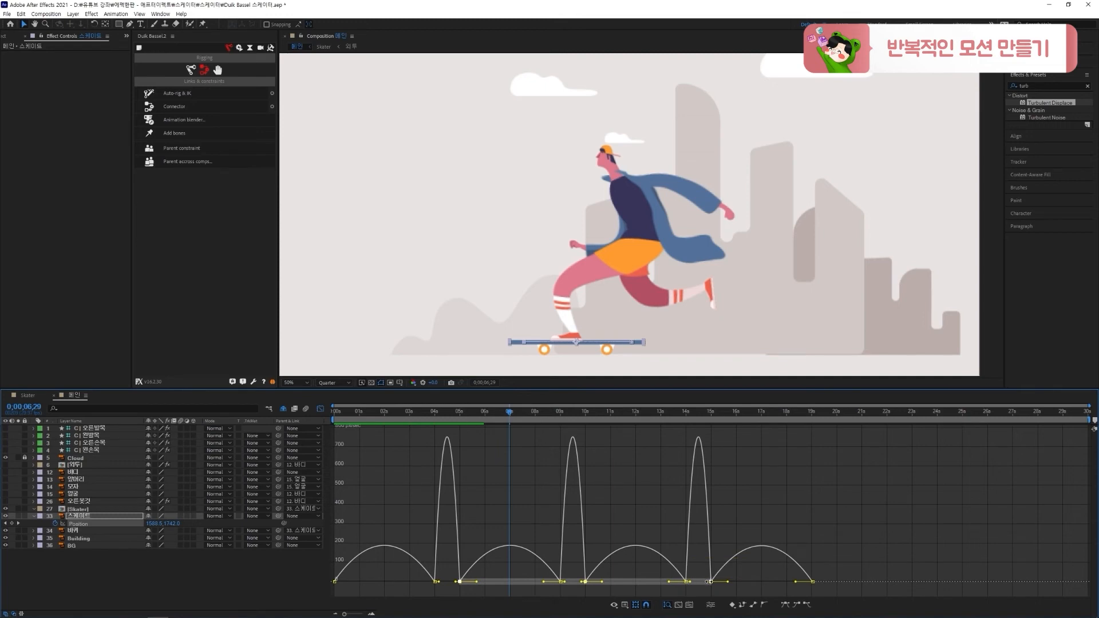
left_click_drag(708, 583, 699, 586)
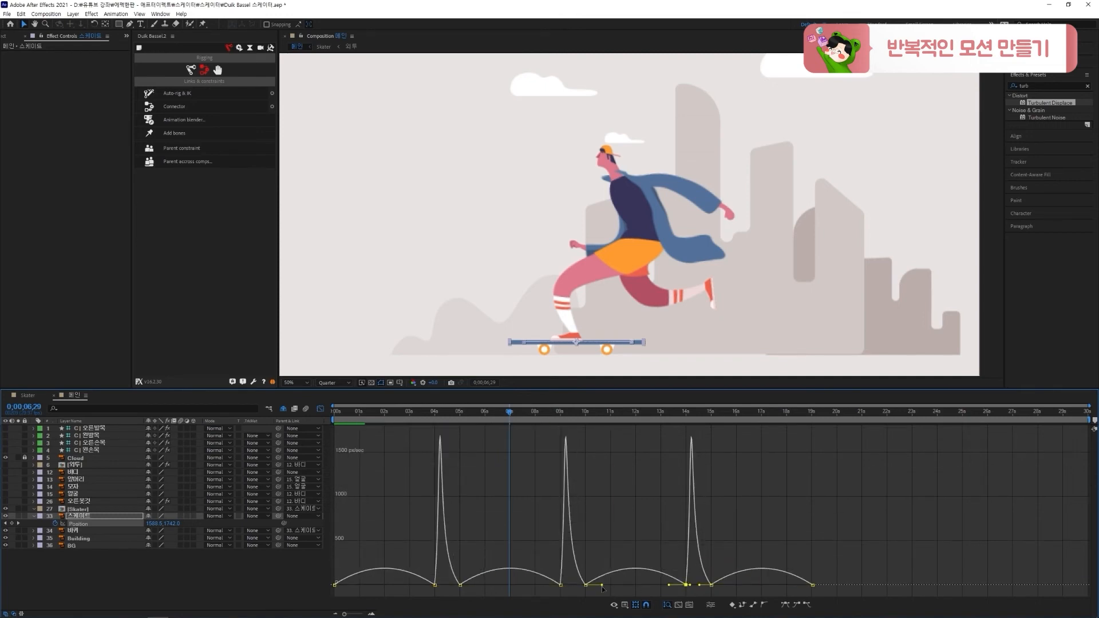
Shorten the outgoing ease of the 4:00, 9:00 and 14:00 Position keyframes to sharpen each speed peak, and preview
left_click(560, 586, "shift")
left_click(435, 583, "shift")
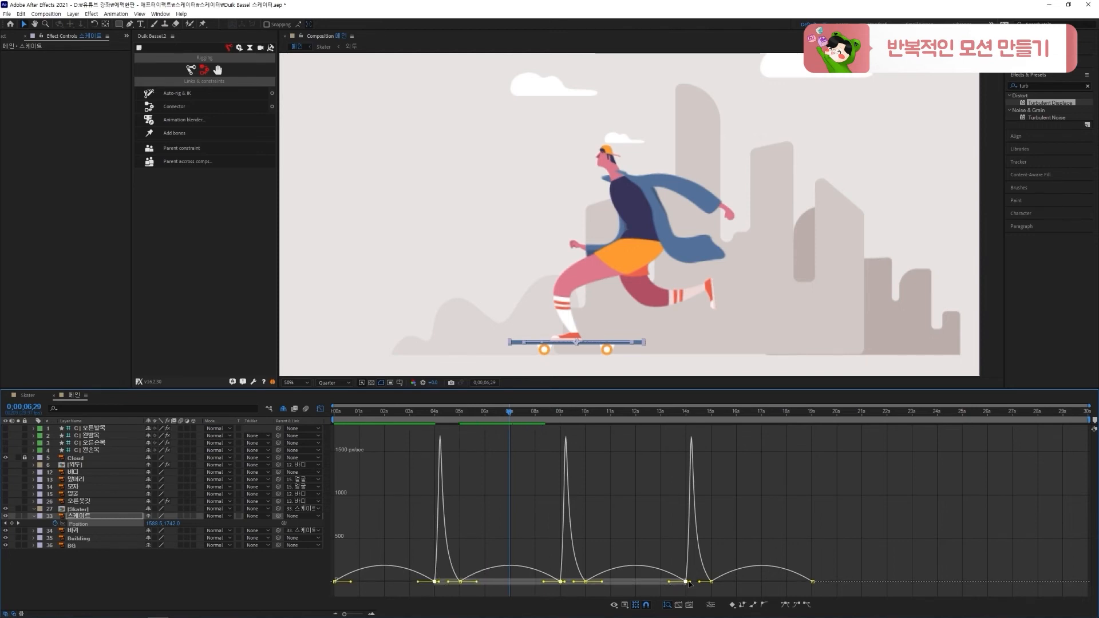
left_click_drag(688, 583, 686, 582)
key("space")
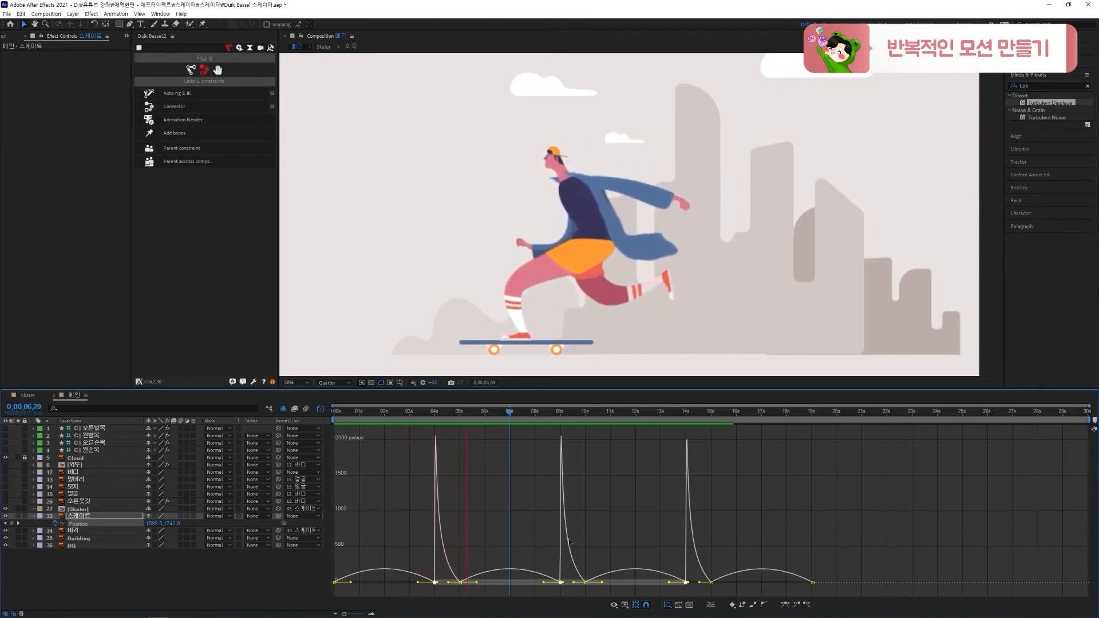
Check the pushing pose at 14:05, lengthen the outgoing ease of the 4:00, 9:00 and 14:00 keyframes to match it, and preview
scroll(438, 588, "up", 3)
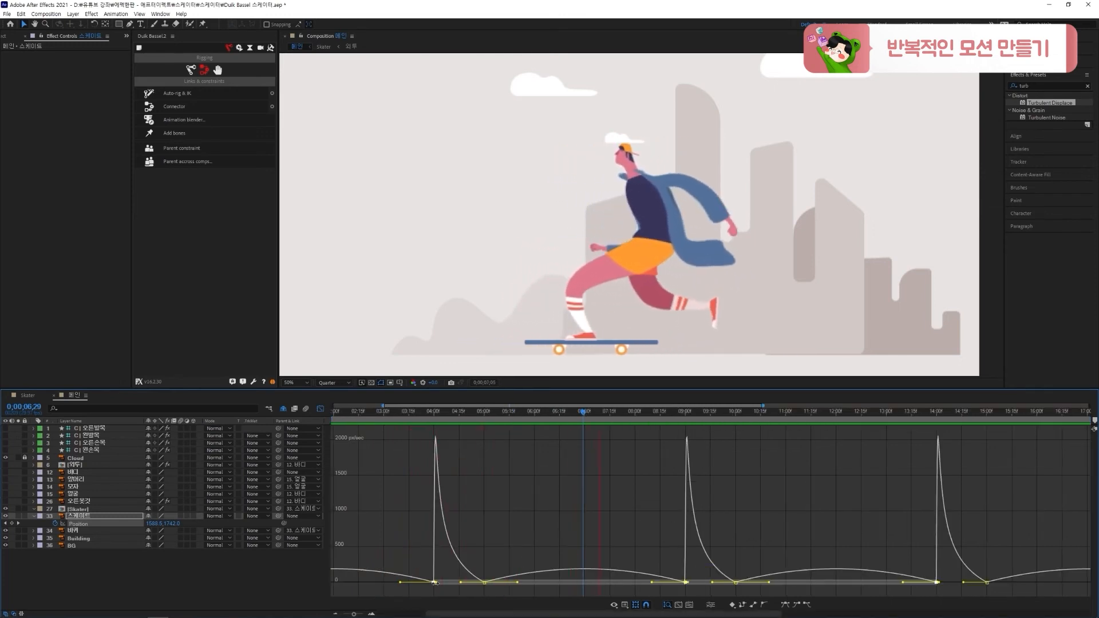
left_click_drag(436, 582, 438, 583)
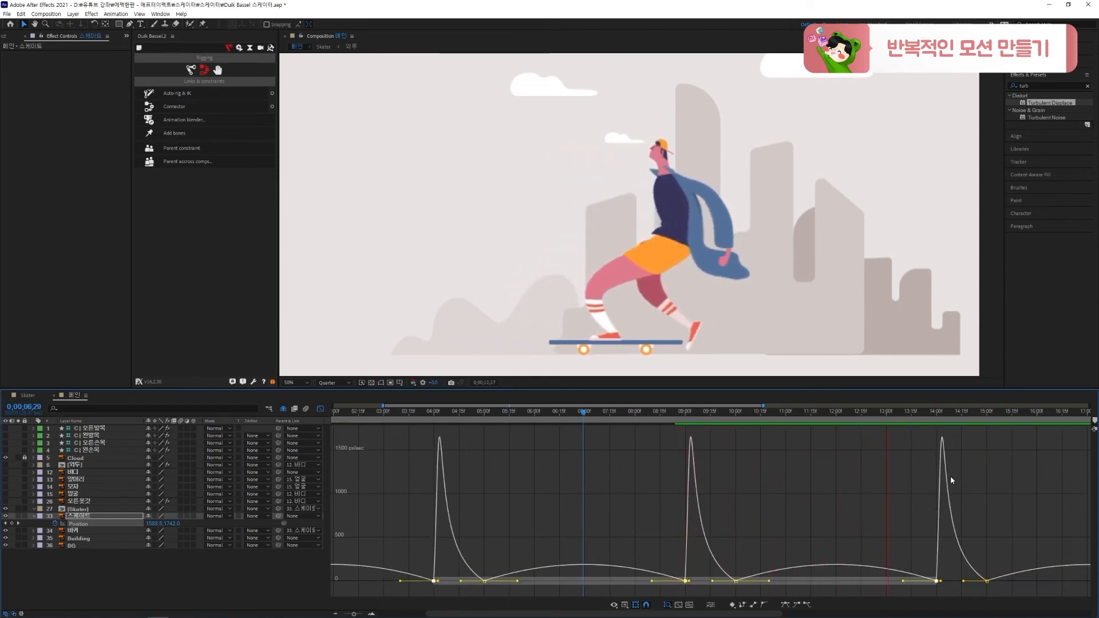
left_click(937, 417)
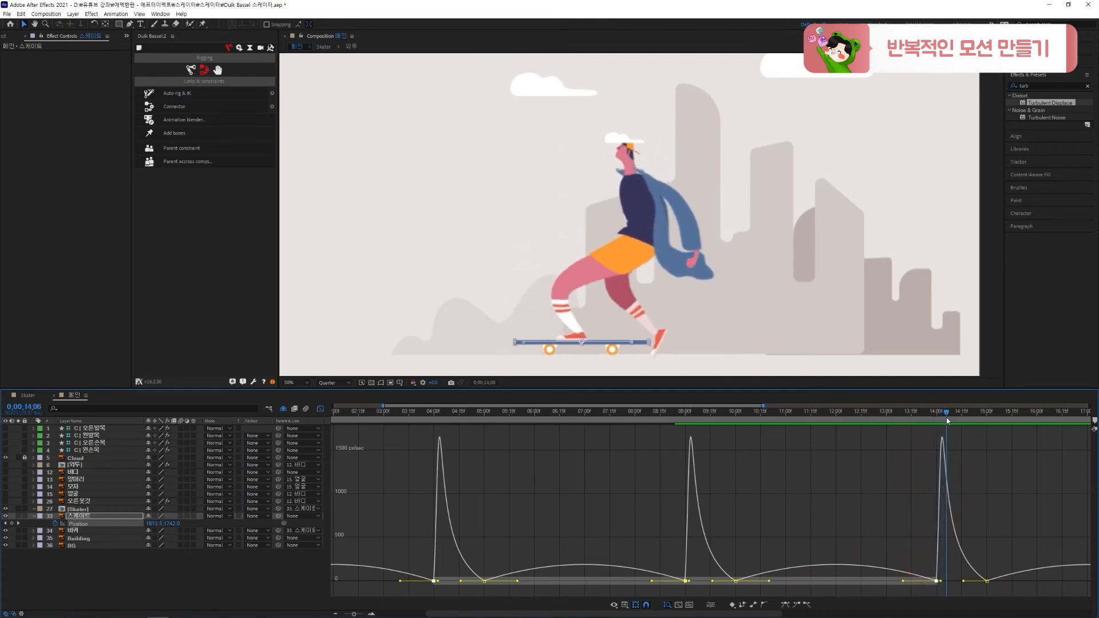
left_click_drag(946, 417, 945, 417)
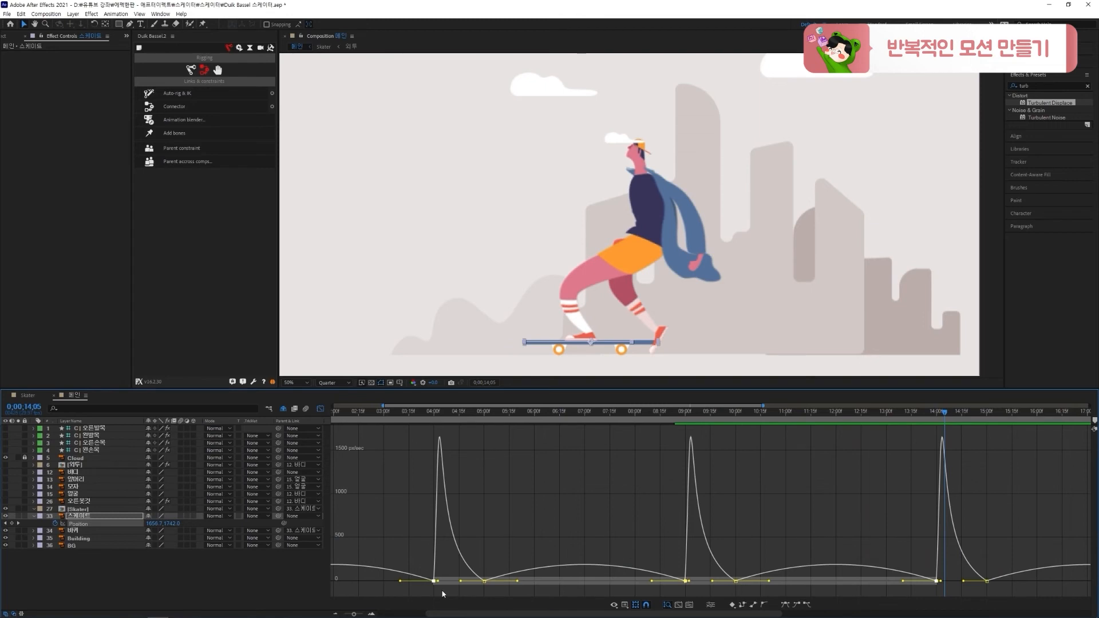
left_click_drag(439, 583, 448, 585)
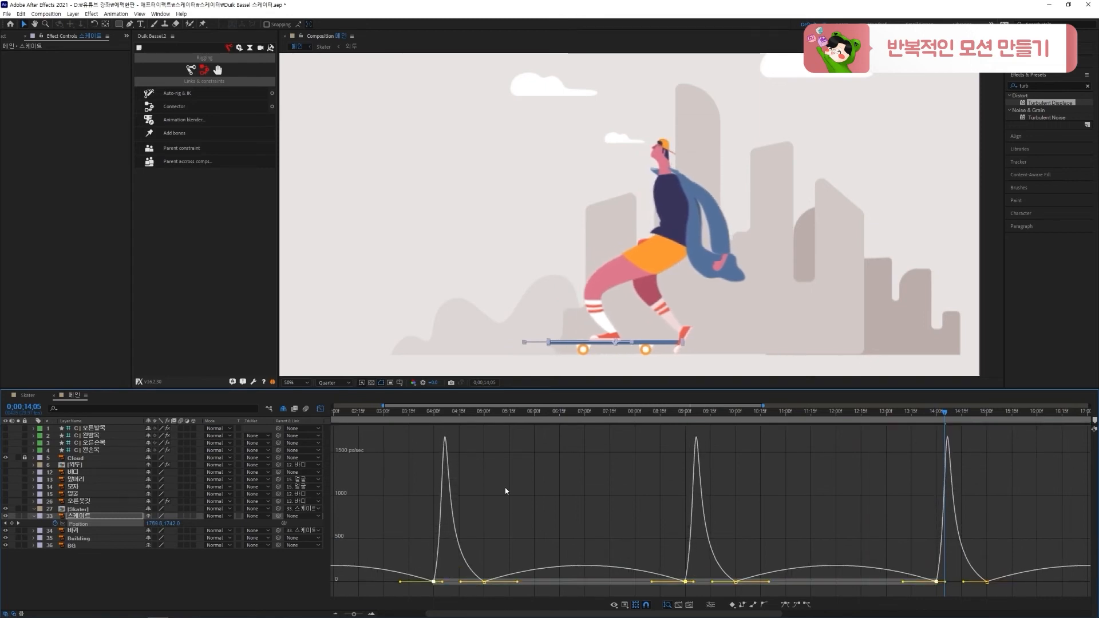
left_click_drag(431, 408, 411, 410)
key("space")
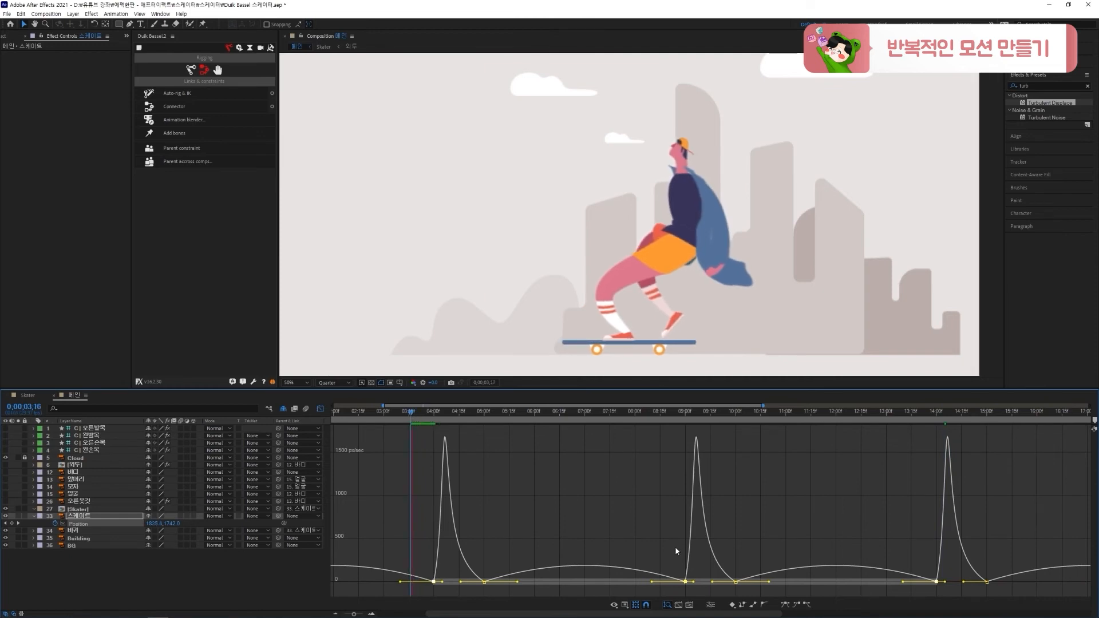
scroll(664, 559, "down", 3)
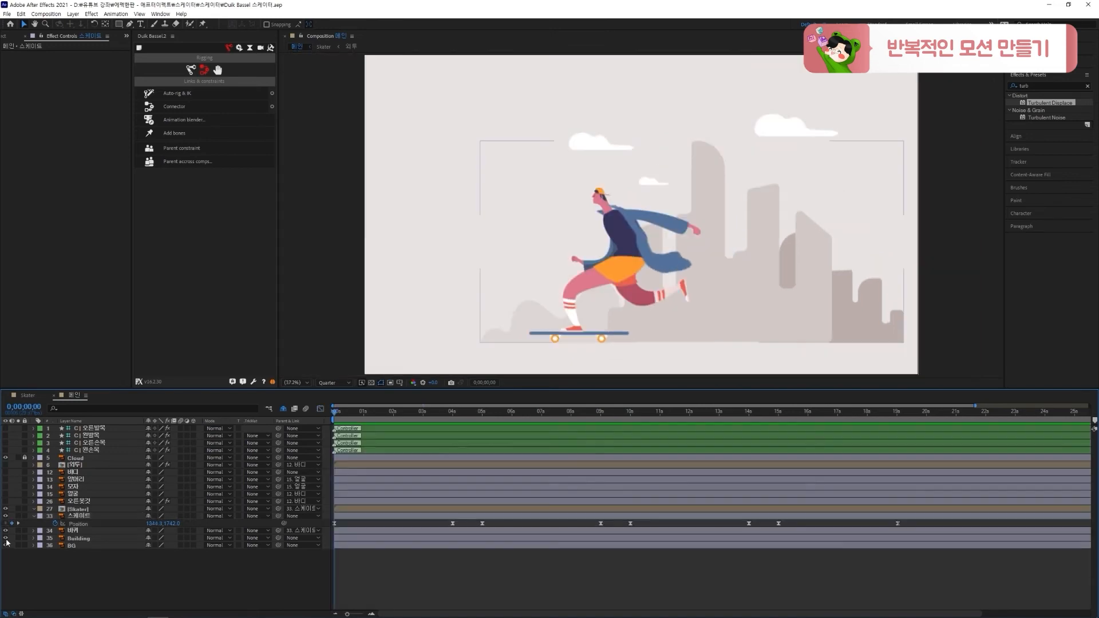
Keyframe the Building layer's Position with X about 1789 at 0:00 and about 2337 at 19:01 so the skyline slides right, and preview
left_click(70, 540)
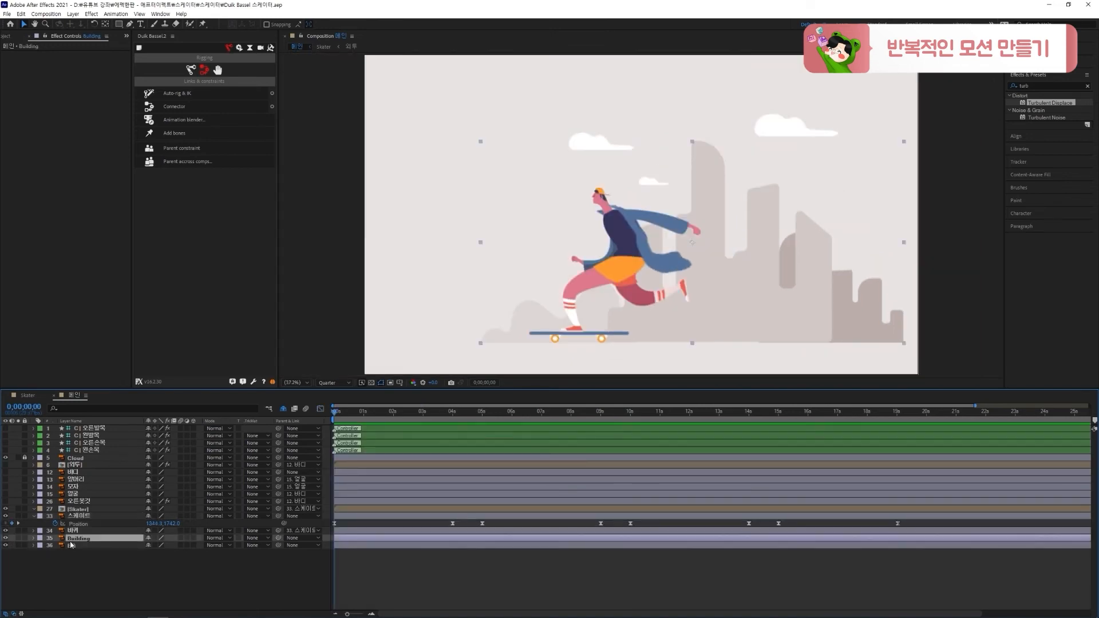
key("p")
left_click_drag(156, 547, 55, 548)
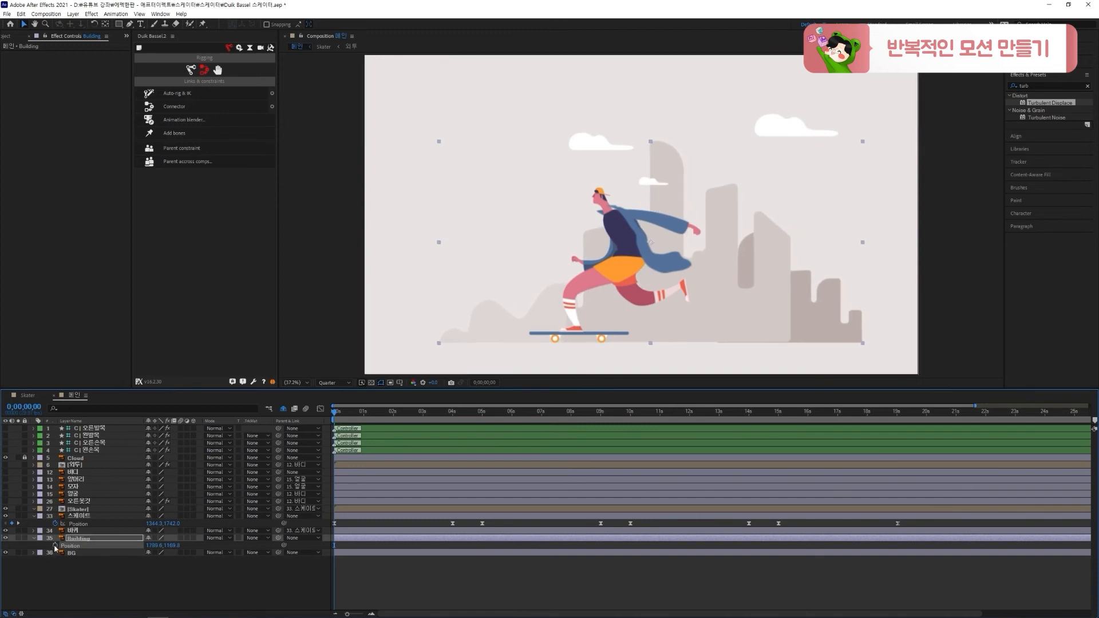
left_click(897, 416)
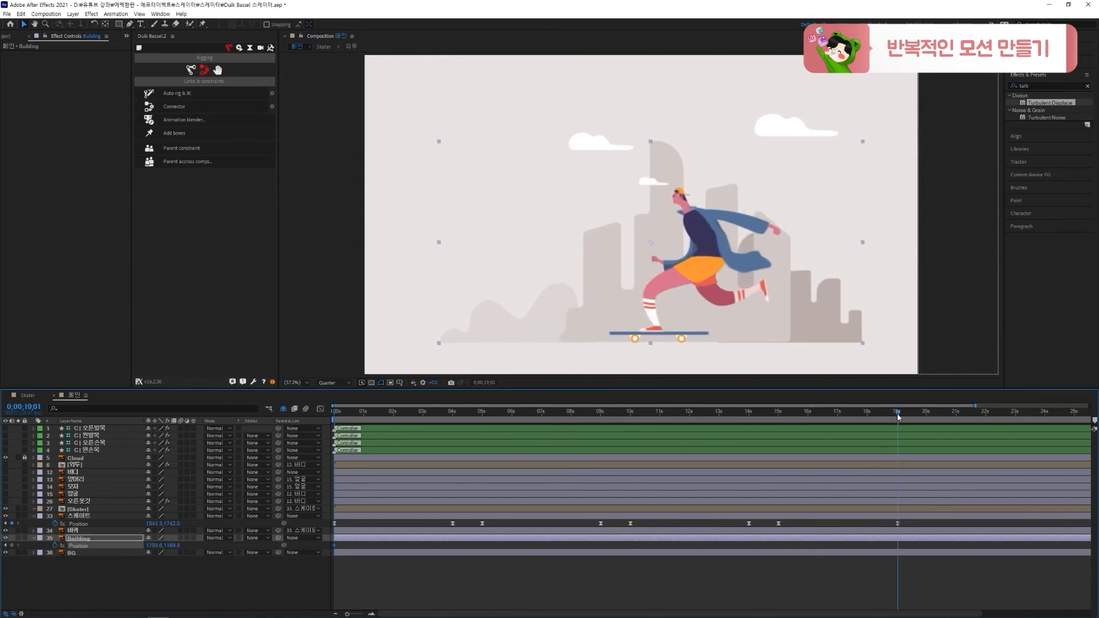
left_click_drag(150, 545, 584, 548)
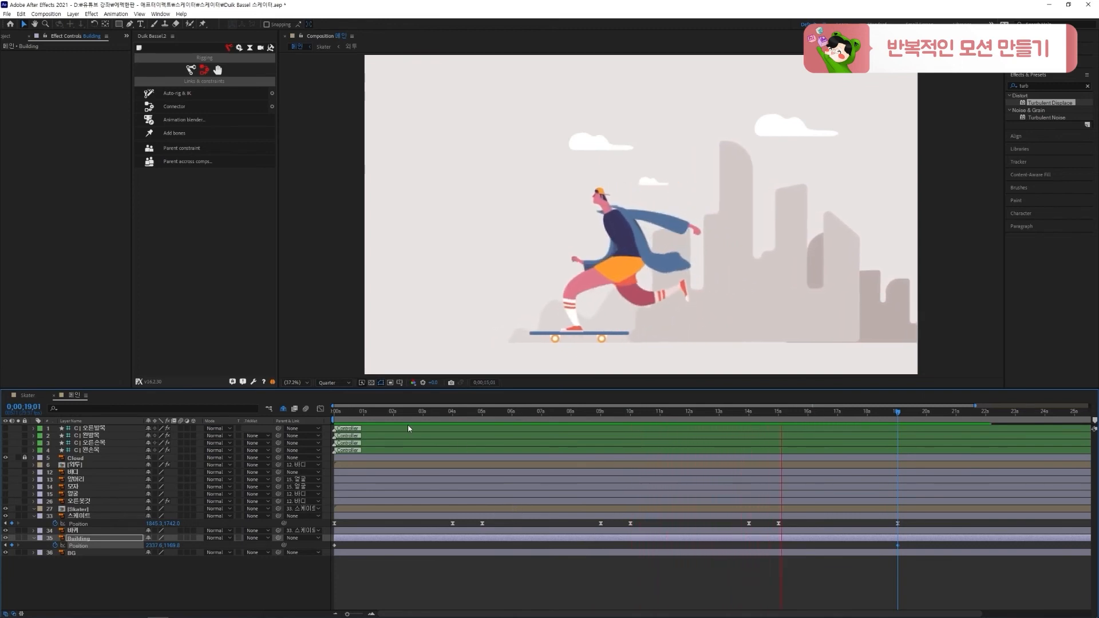
Keyframe the Cloud layer's Position at 0:00 with the clouds shifted left to X about 1955, and place the layer directly below Building
left_click_drag(372, 413, 211, 438)
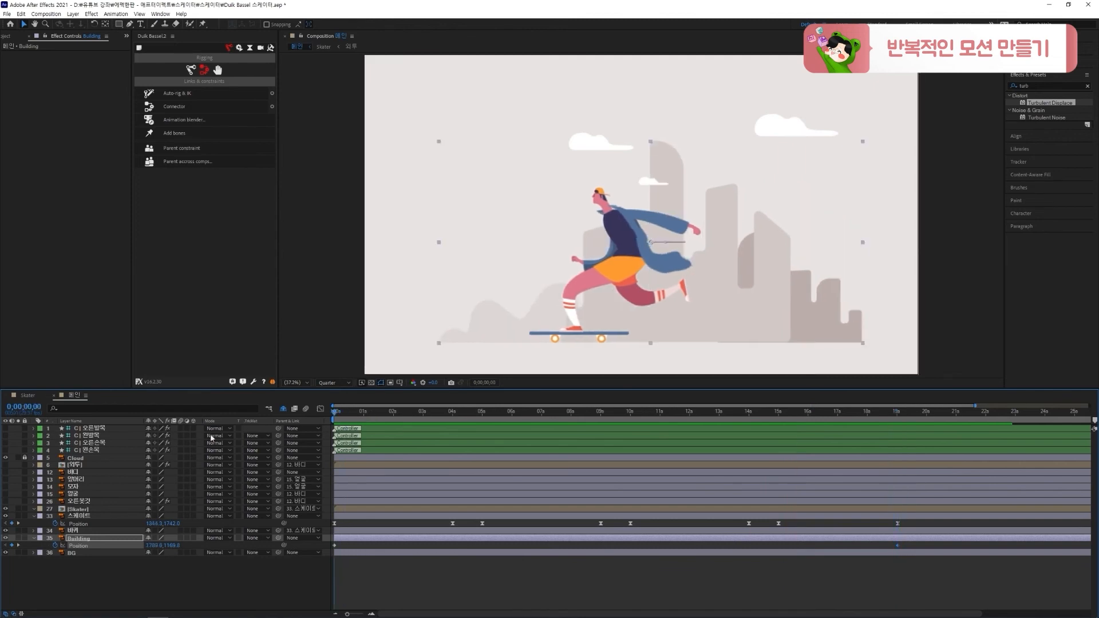
left_click(67, 458)
key("p")
left_click(54, 465)
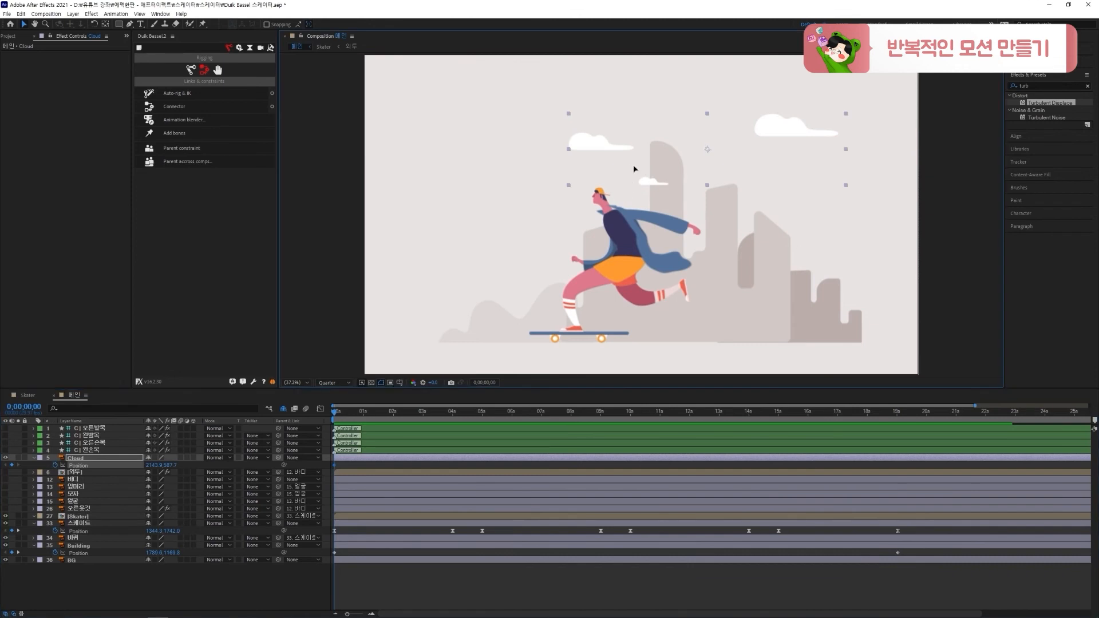
left_click_drag(633, 166, 614, 170)
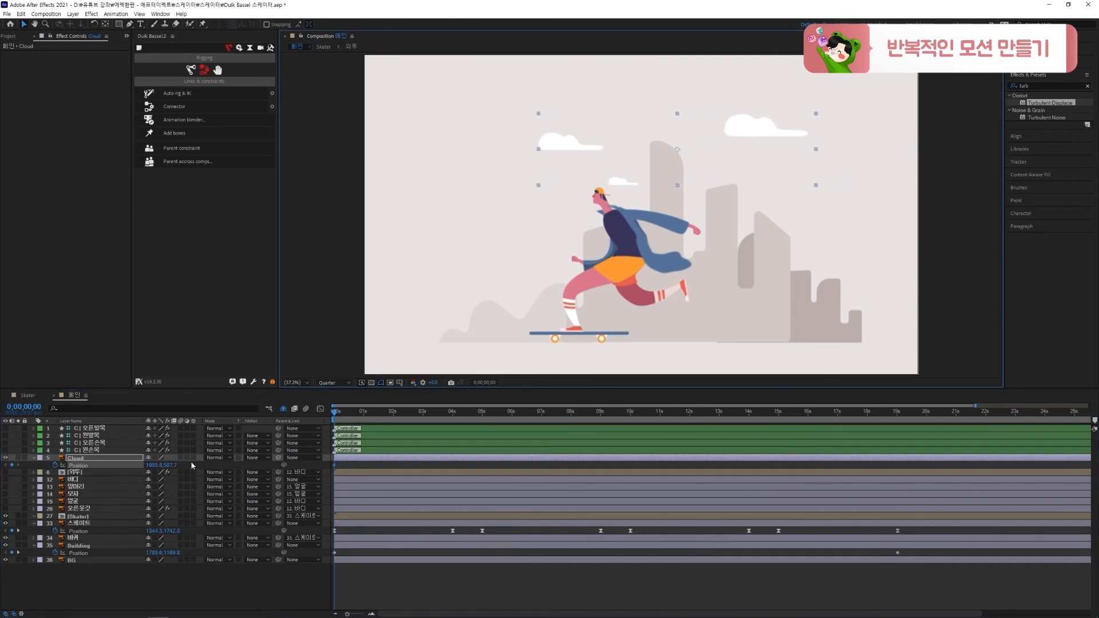
left_click_drag(139, 462, 104, 554)
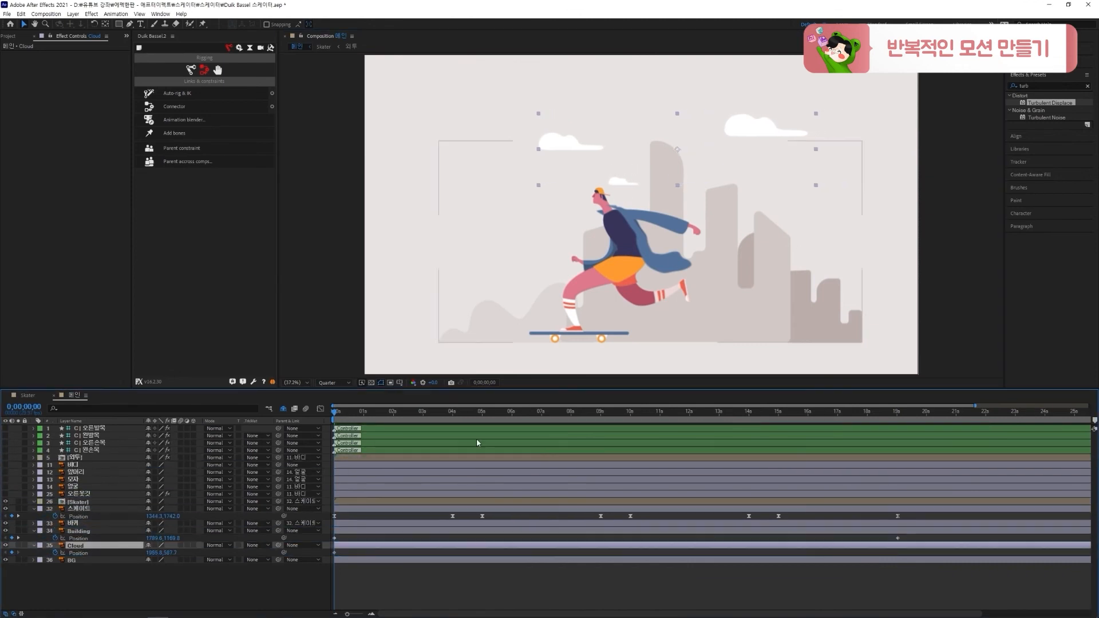
Move the clouds slightly right at 19:01, by less than the buildings travel, and preview the background motion
left_click_drag(335, 413, 897, 458)
left_click_drag(623, 170, 651, 171)
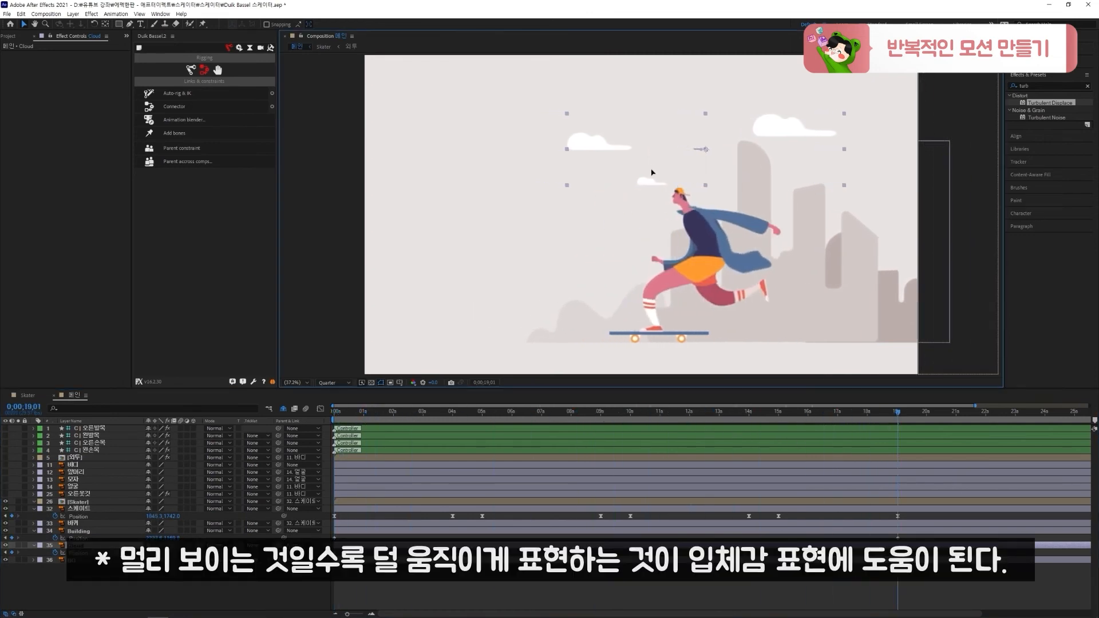
key("space")
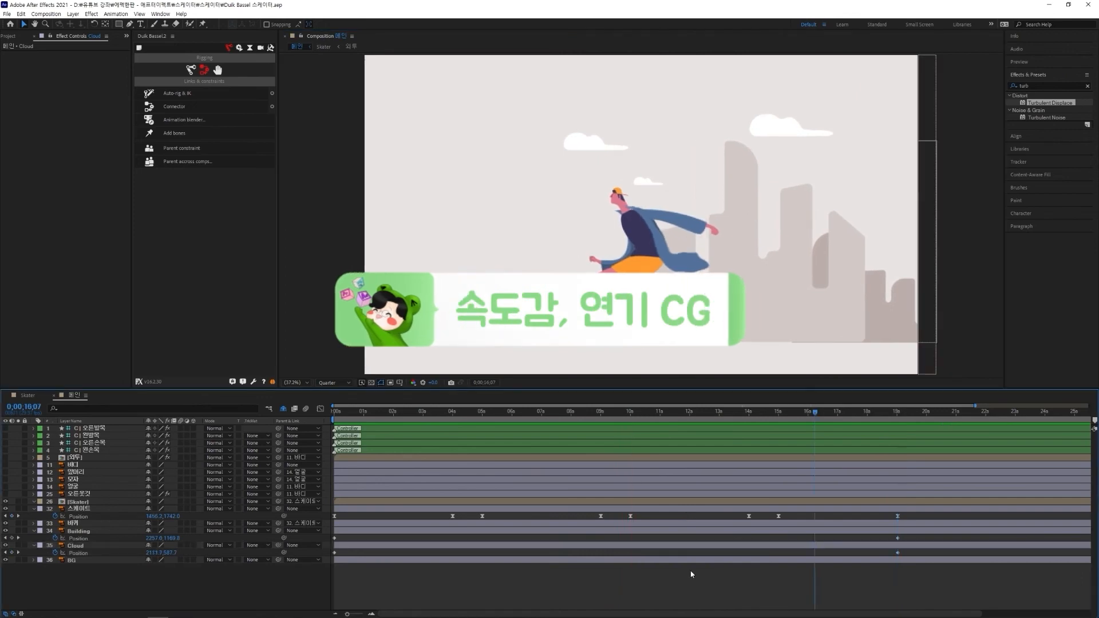
Create a white composition-sized solid named 속도감 CG and set the preview resolution to Full
key("ctrl+y")
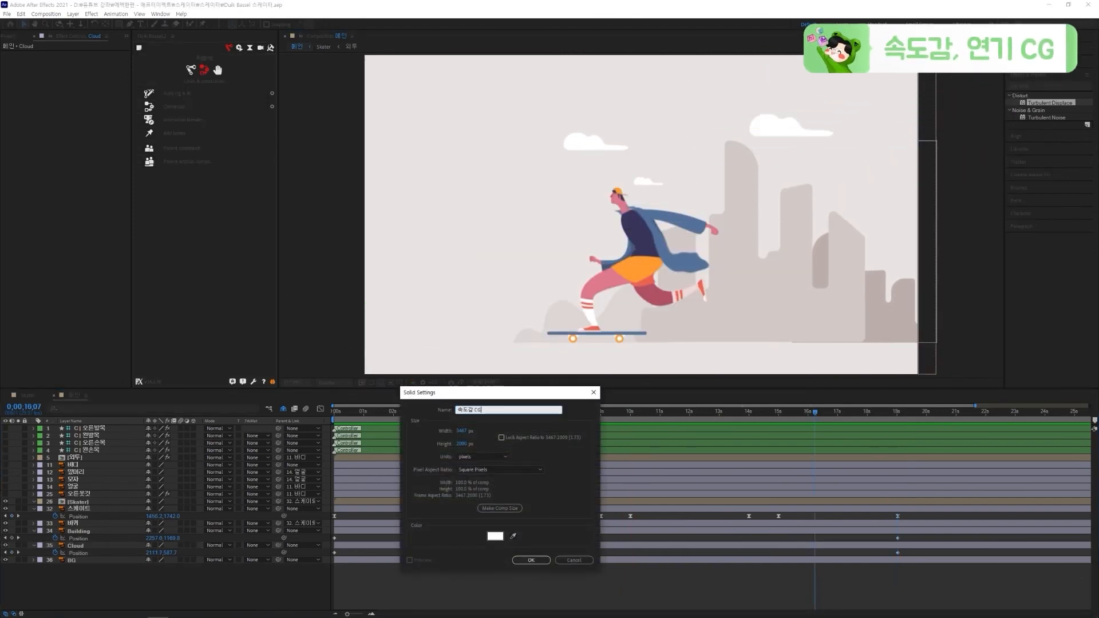
key("Return")
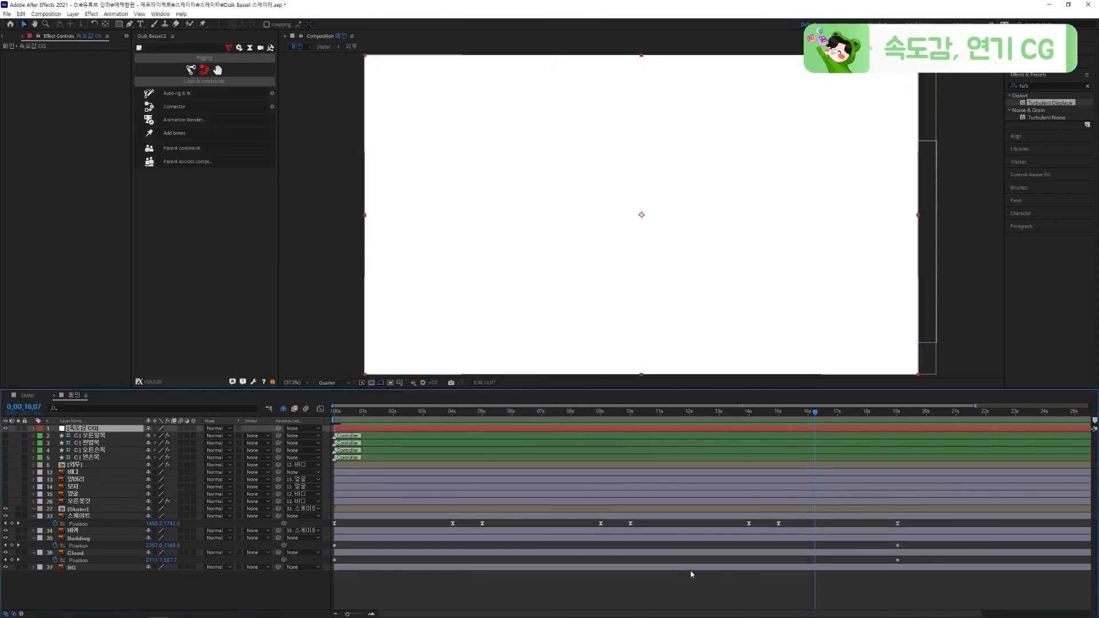
left_click(334, 382)
left_click(330, 403)
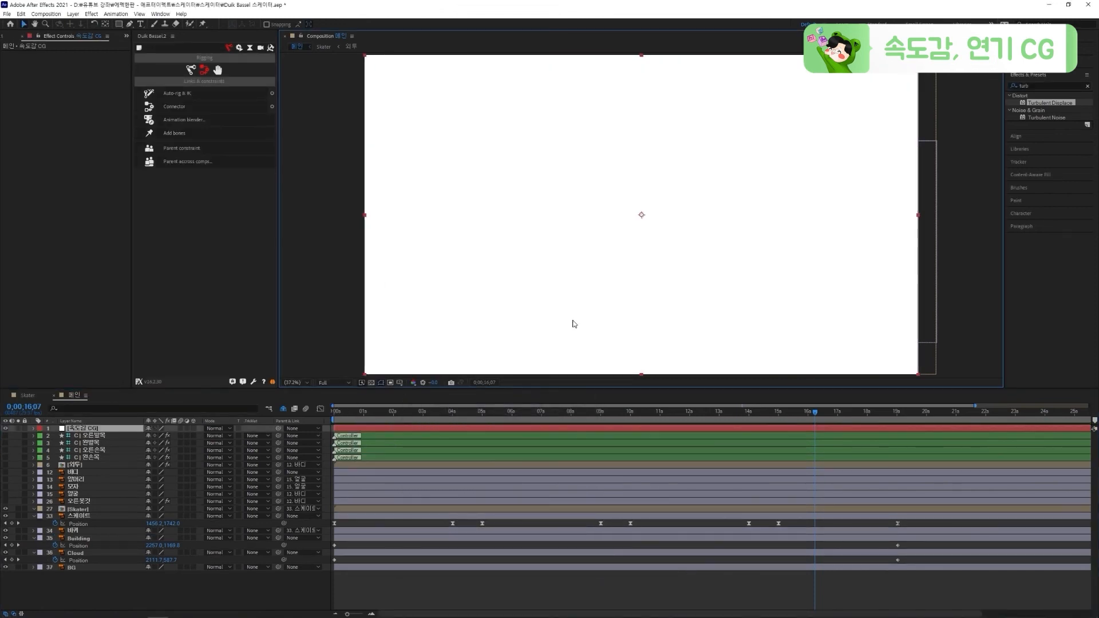
Find the Fractal Noise effect and apply it to the 속도감 CG solid
left_click_drag(1037, 85, 1011, 91)
type("fractal")
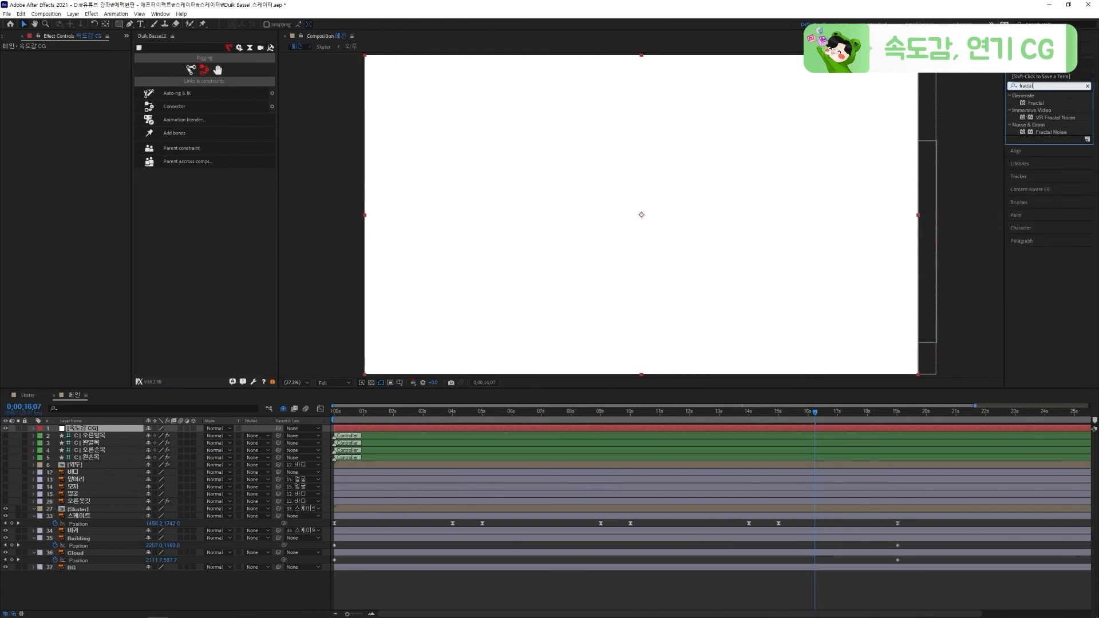
scroll(1052, 113, "down", 1)
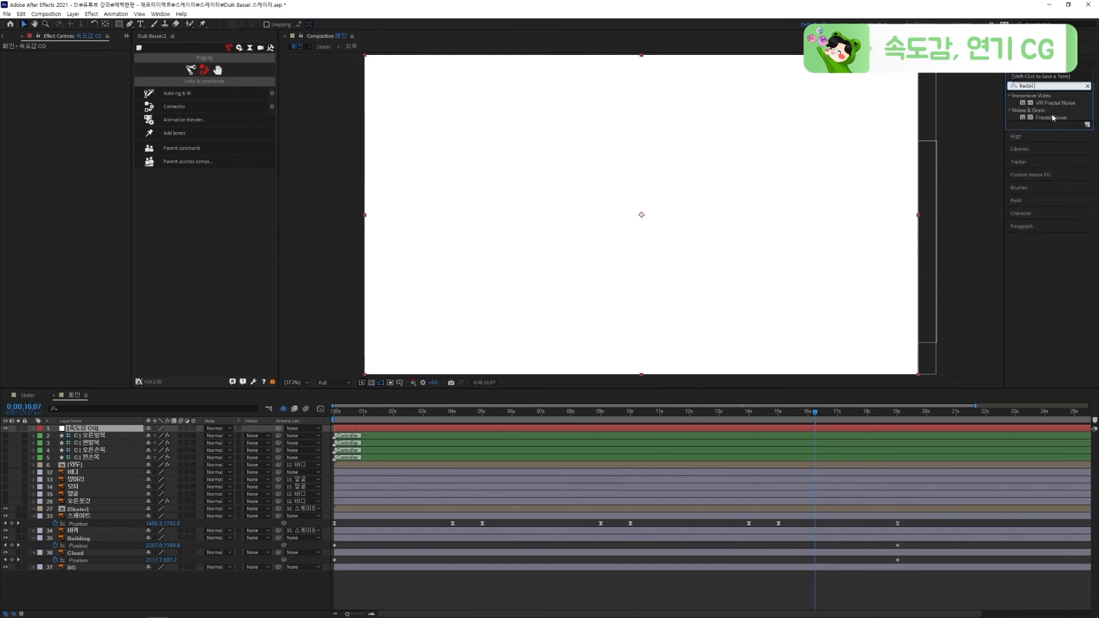
double_click(1052, 118)
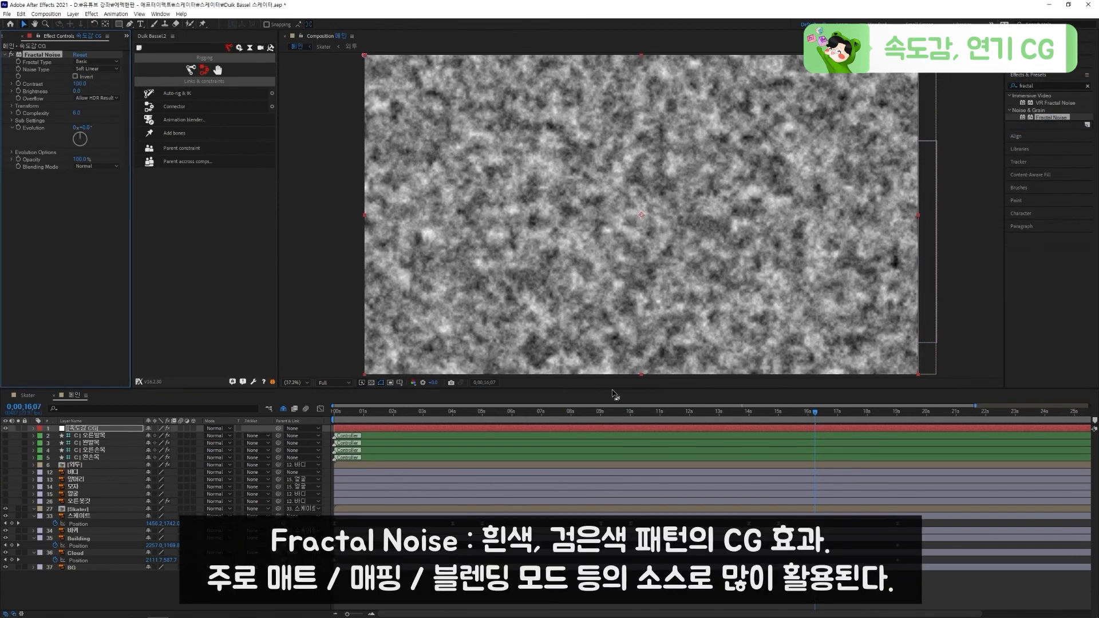
Turn off the noise's Uniform Scaling and stretch it into thin horizontal streaks with Scale Width far above 600 and Scale Height below 20
left_click_drag(602, 393, 599, 422)
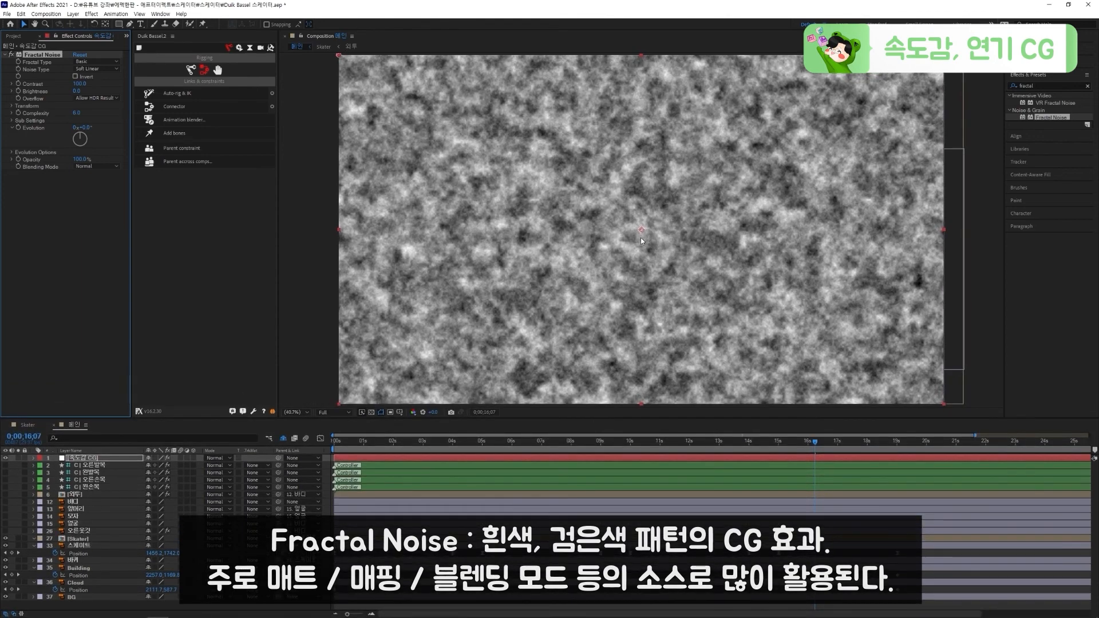
left_click(398, 197)
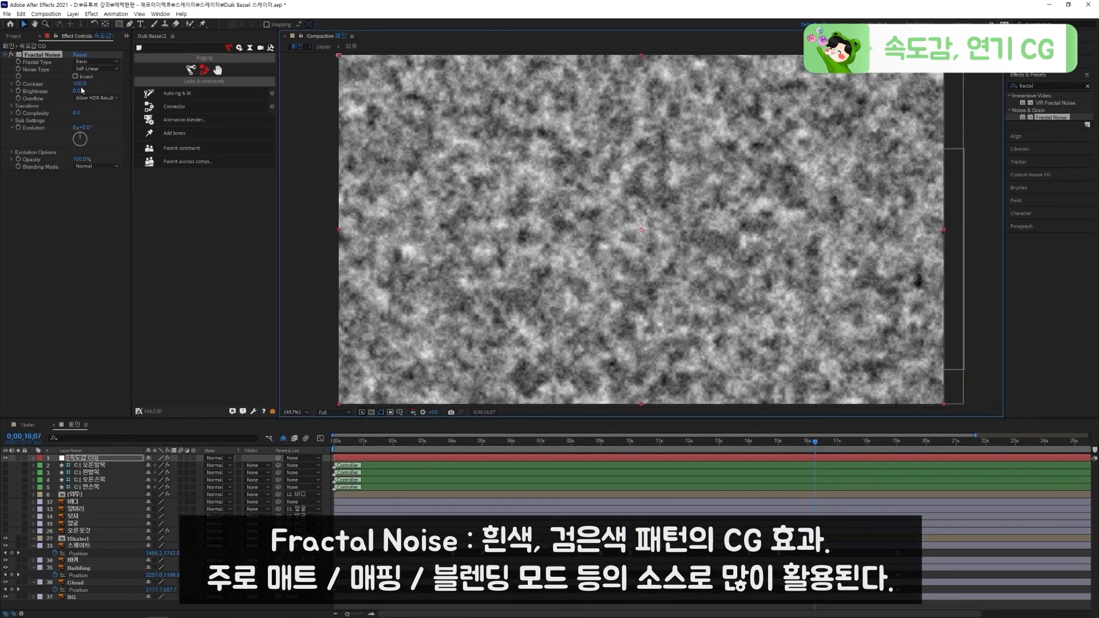
left_click(13, 105)
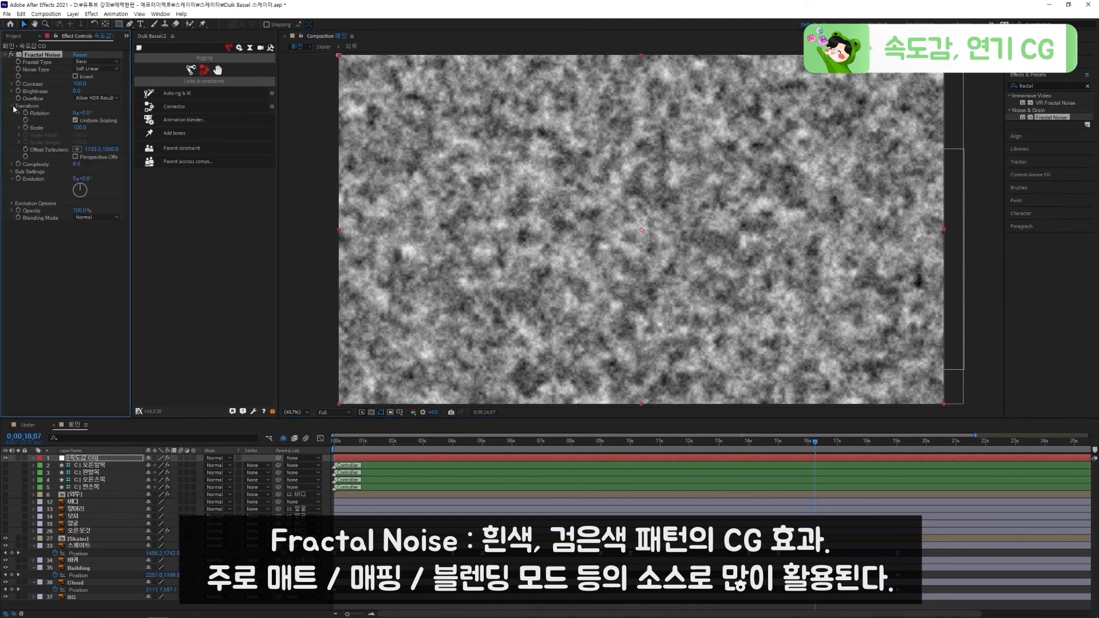
left_click(75, 121)
mouse_move(80, 137)
left_mouse_down()
mouse_move(515, 137)
mouse_move(219, 119)
mouse_move(4, 141)
mouse_move(62, 165)
left_mouse_up()
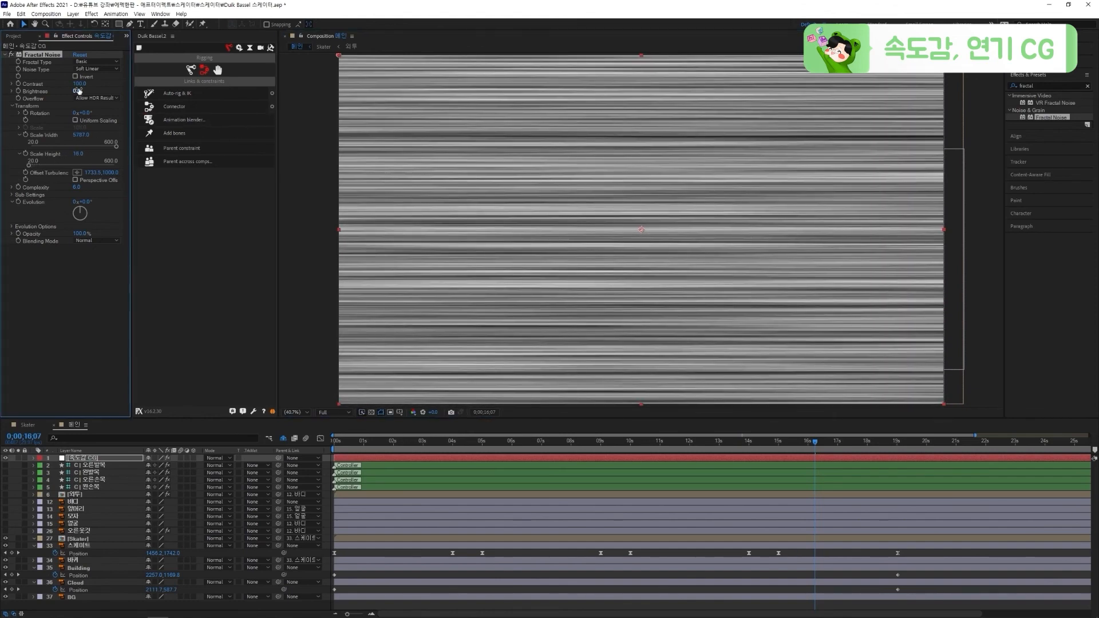
Set the Fractal Noise Contrast to 207 and Brightness to -77, then try out the Evolution change and undo it
mouse_move(91, 83)
left_mouse_down()
mouse_move(144, 85)
mouse_move(130, 85)
left_mouse_up()
left_click_drag(81, 92, 50, 98)
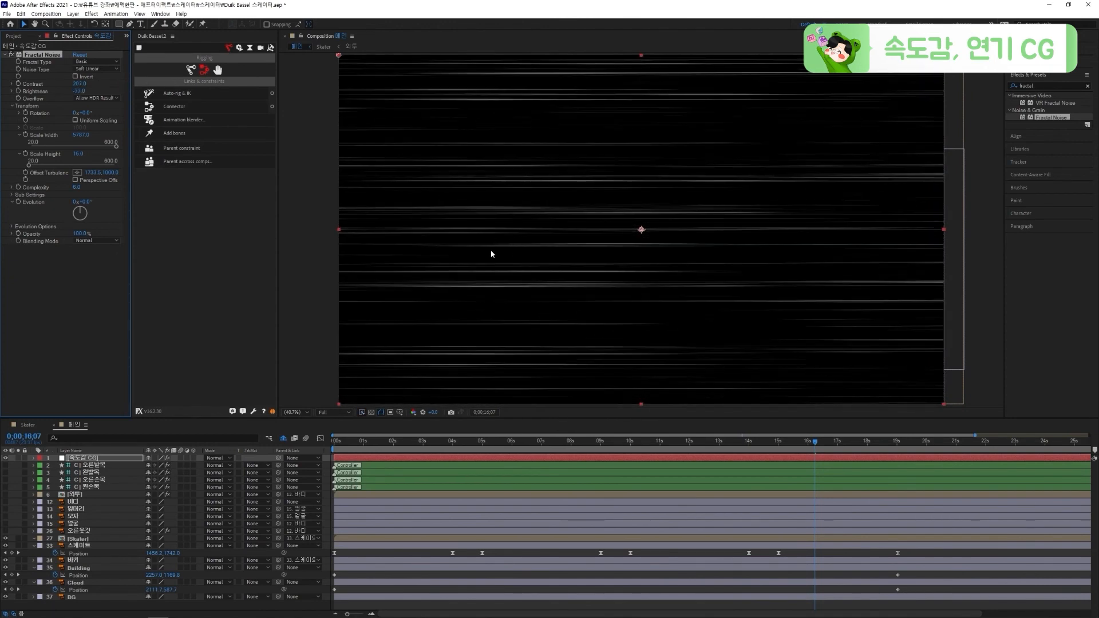
mouse_move(147, 202)
left_mouse_down()
mouse_move(579, 201)
mouse_move(562, 197)
left_mouse_up()
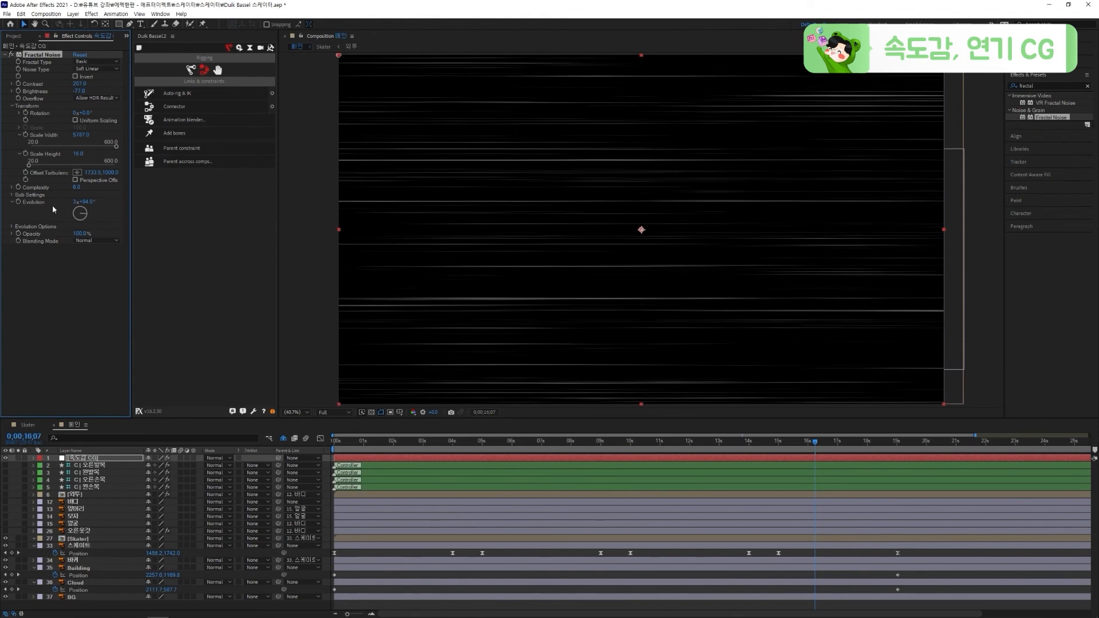
key("ctrl+z")
Add the expression time*1000 to the Fractal Noise Evolution and preview the streaks
left_click(18, 203, "alt")
type("time*100")
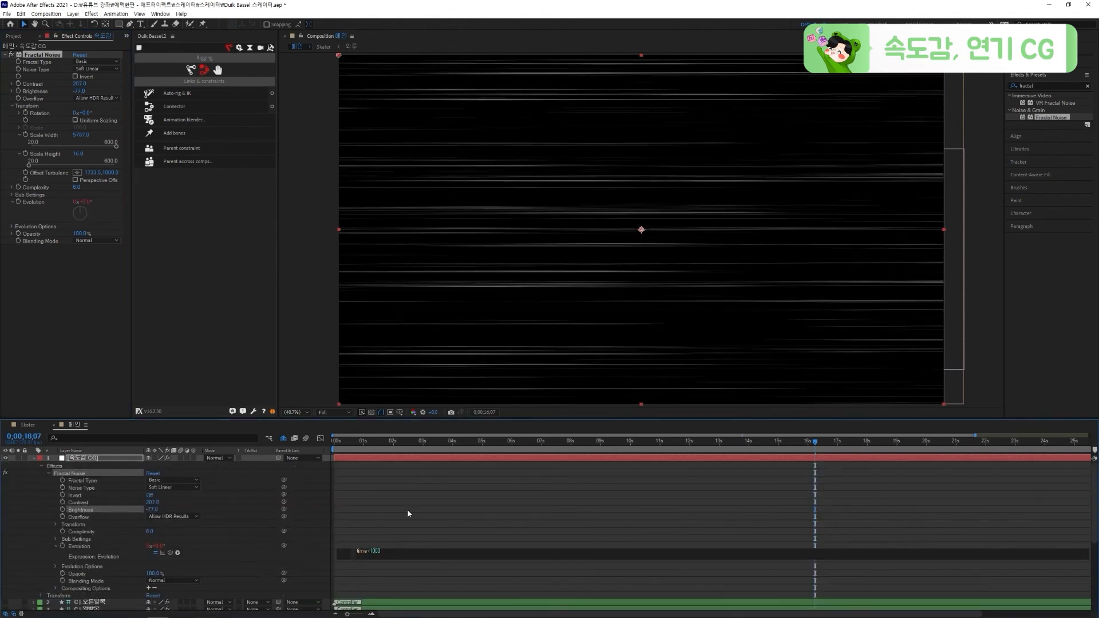
type("0")
left_click(408, 514)
key("space")
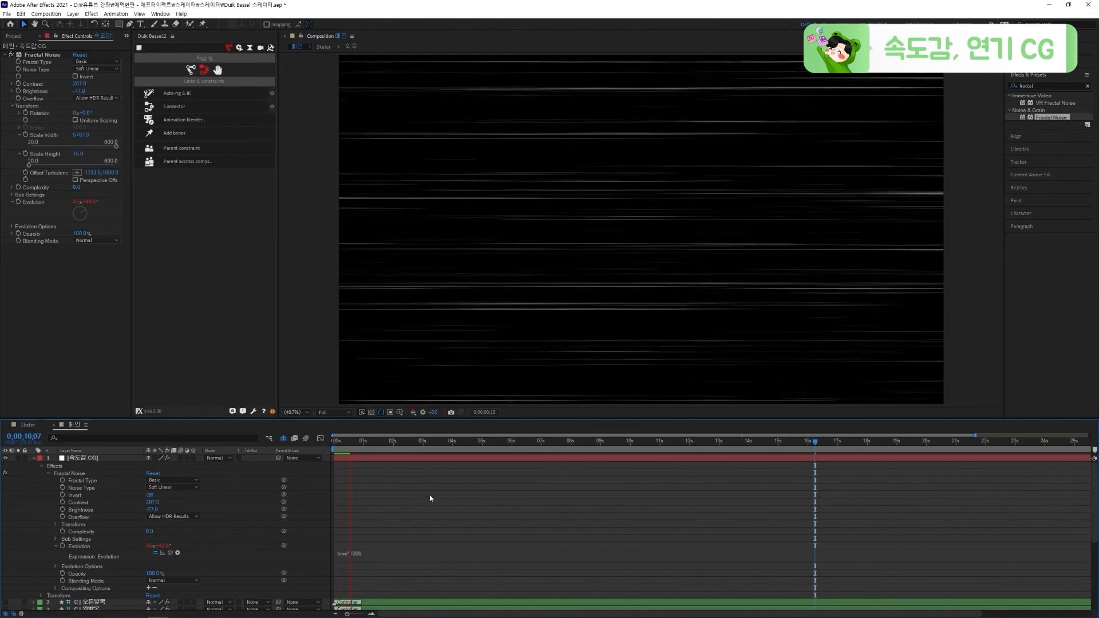
Change the Evolution expression to time*500 and preview the streak speed
left_click(367, 553)
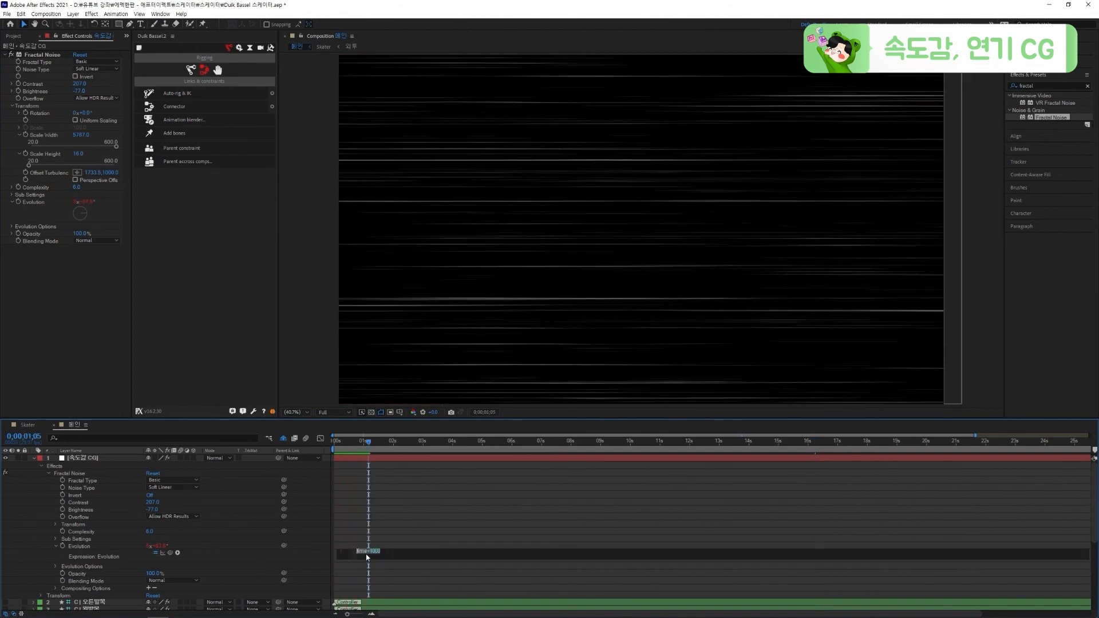
left_click(377, 517)
key("space")
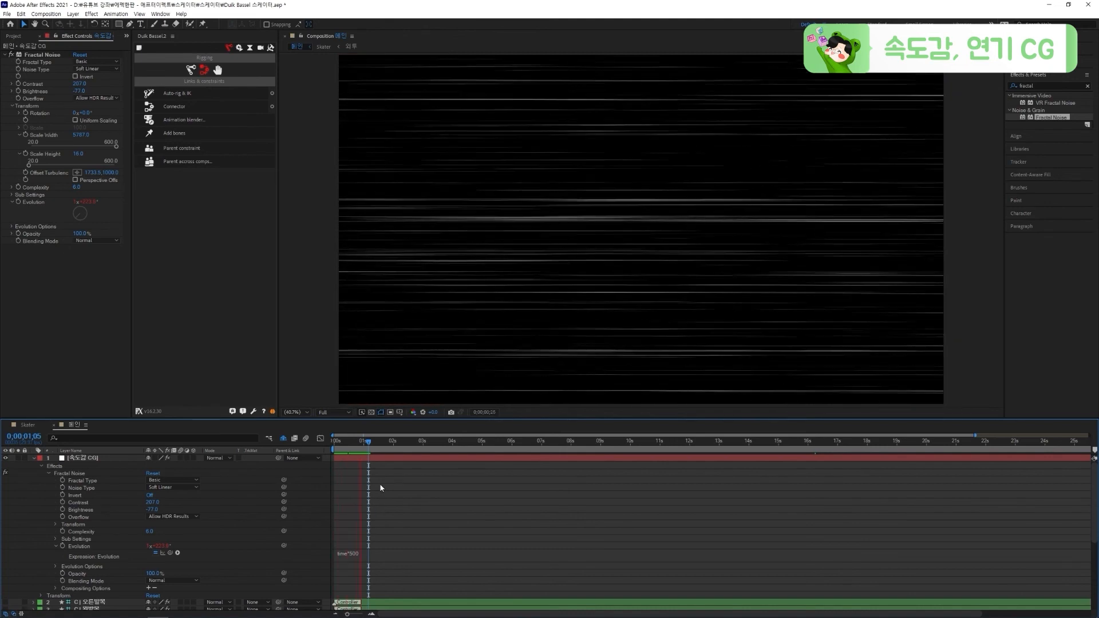
left_click(368, 446)
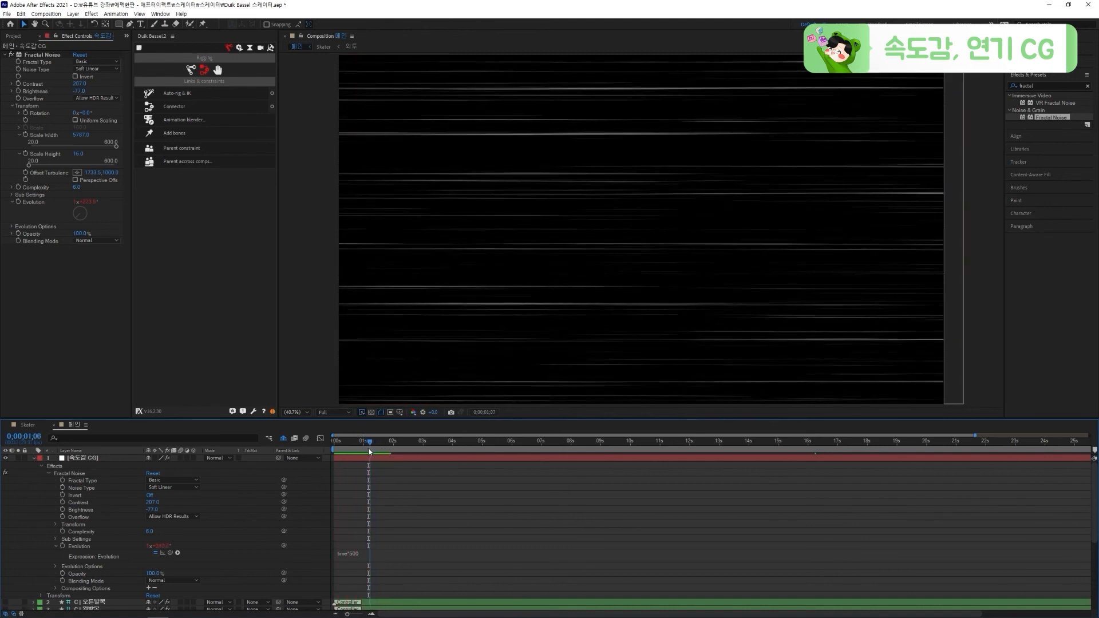
Collapse the 속도감 CG layer's properties, save the project, and set the layer's blending mode to Screen
left_click(366, 457)
scroll(677, 224, "down", 2)
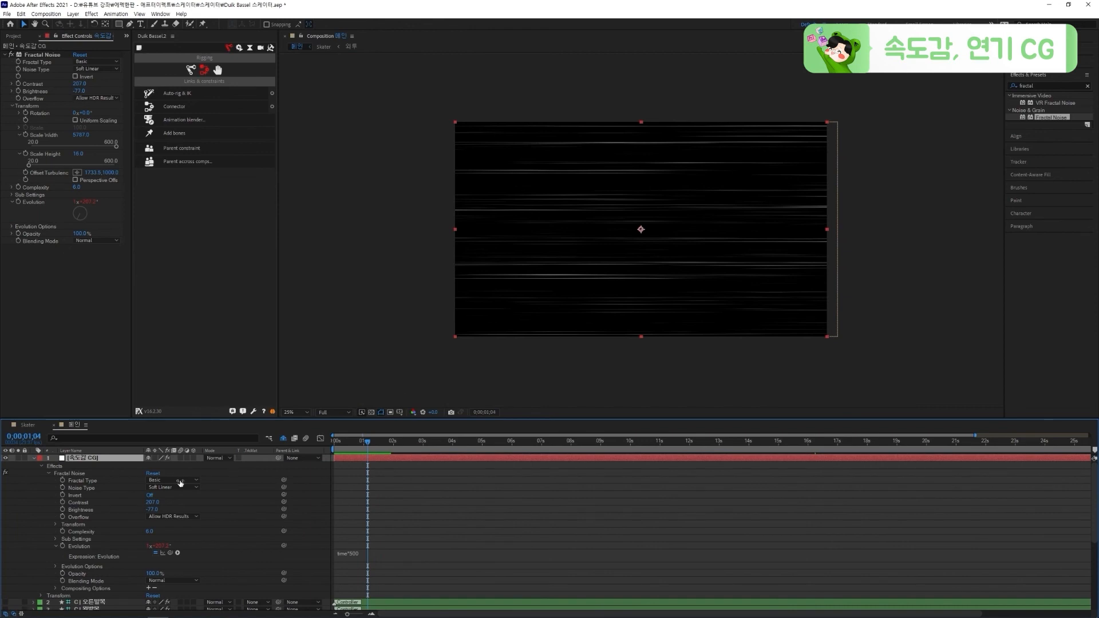
left_click(34, 459)
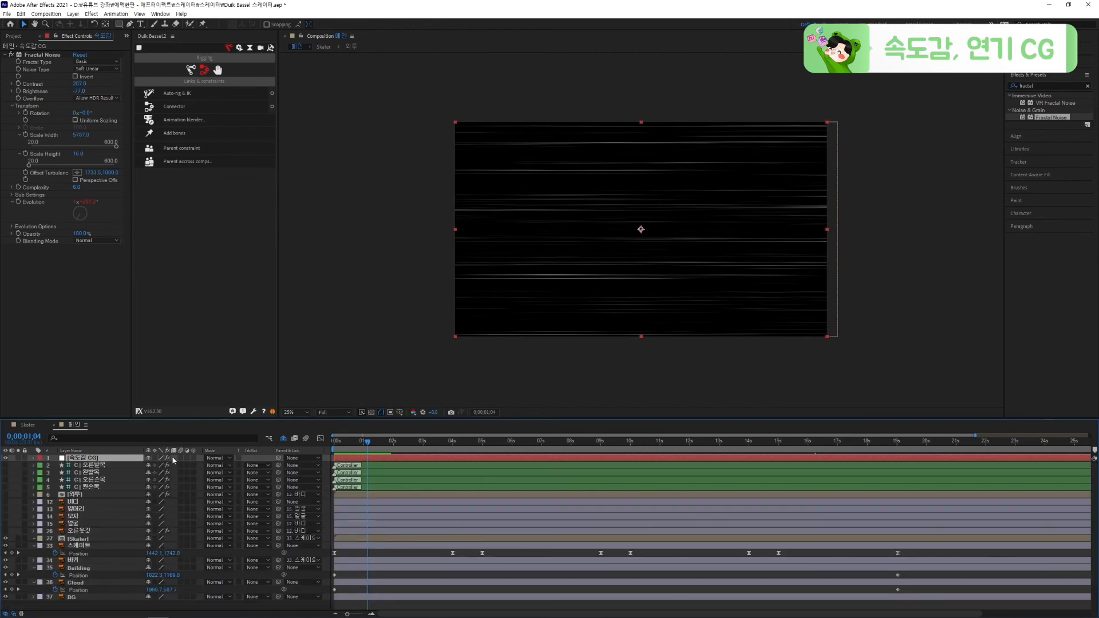
key("ctrl+s")
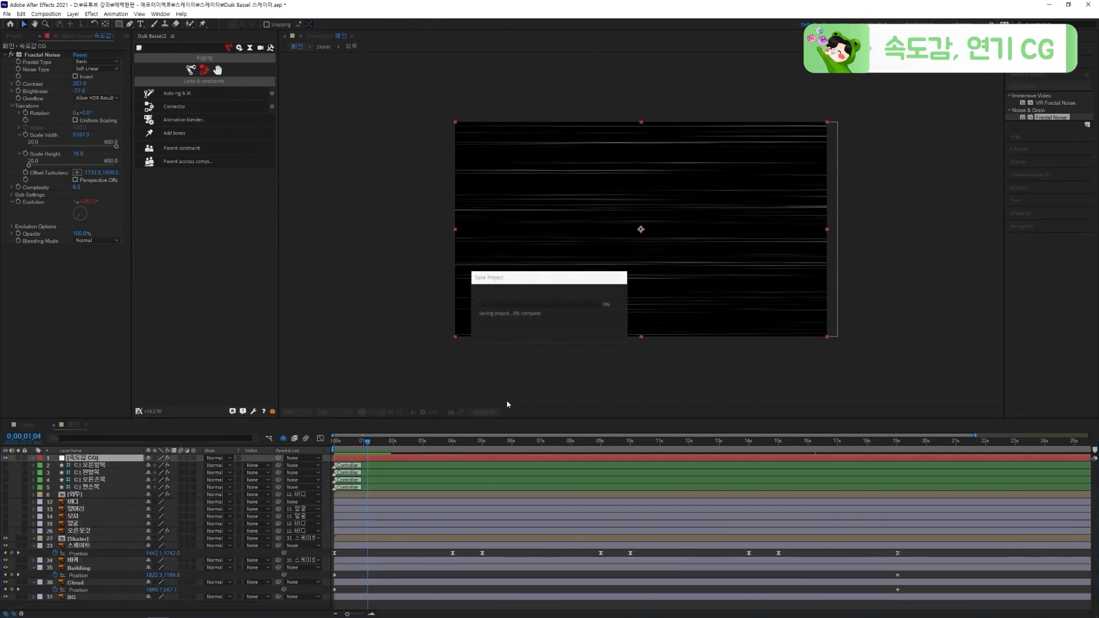
left_click(221, 459)
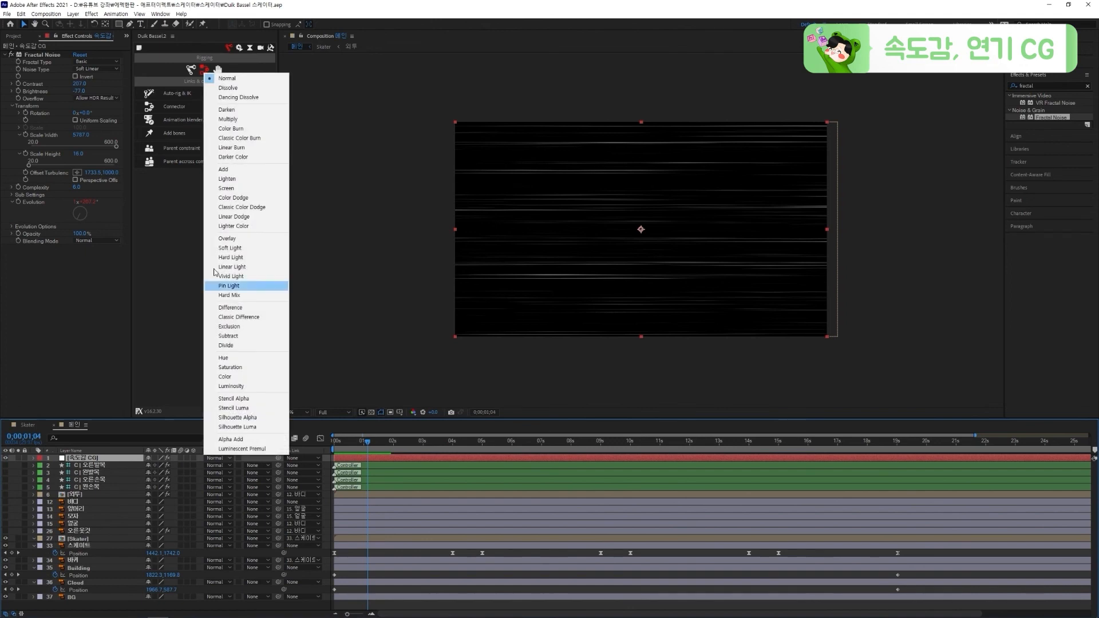
left_click(235, 189)
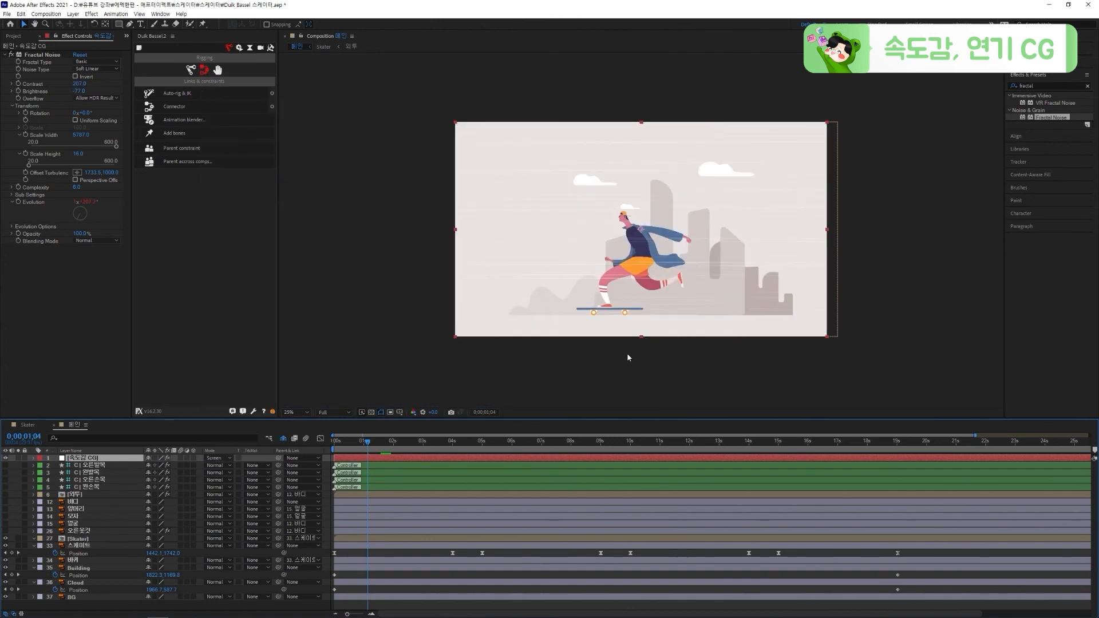
Place the 속도감 CG layer directly above BG and squash it vertically into a strip along the ground below the skateboard
scroll(627, 354, "up", 1)
key("space")
left_click_drag(637, 227, 629, 296)
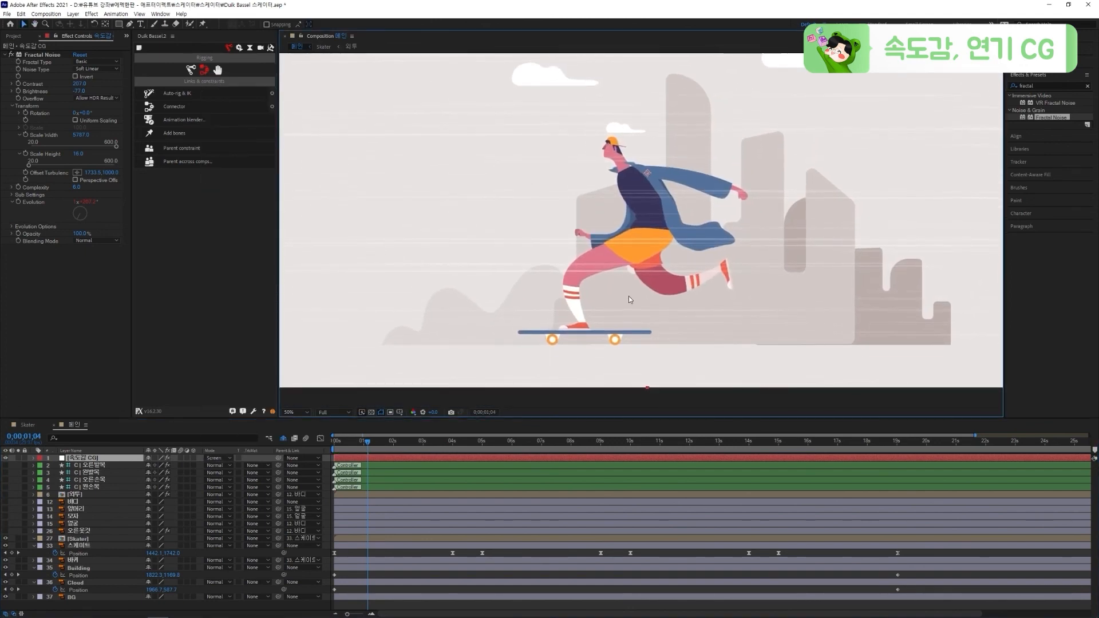
left_click_drag(641, 111, 633, 254)
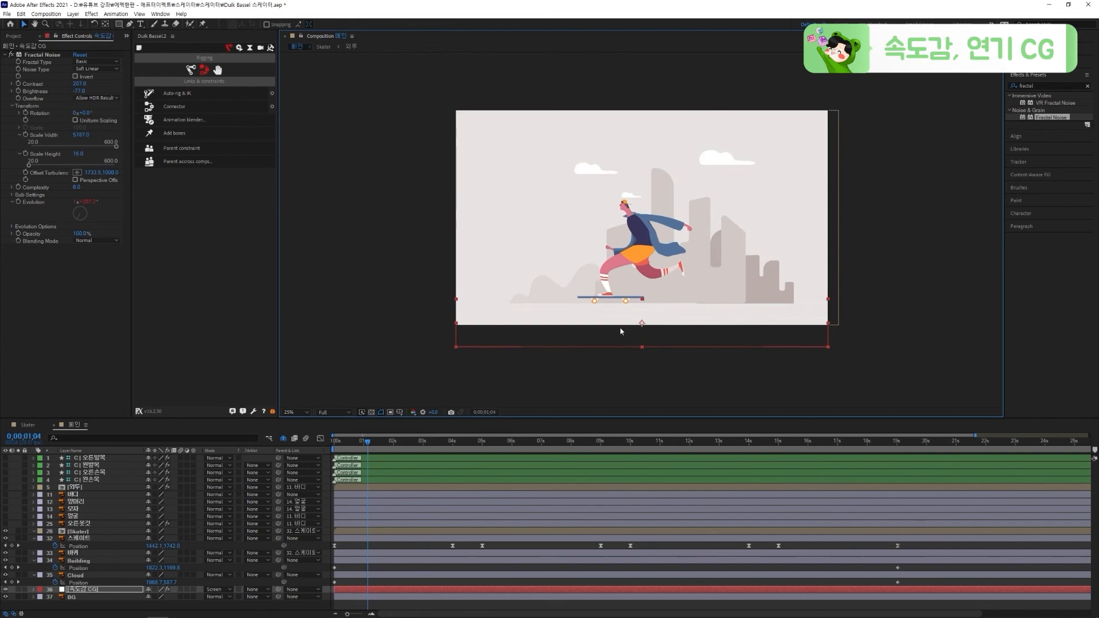
scroll(633, 306, "up", 2)
scroll(684, 301, "up", 2)
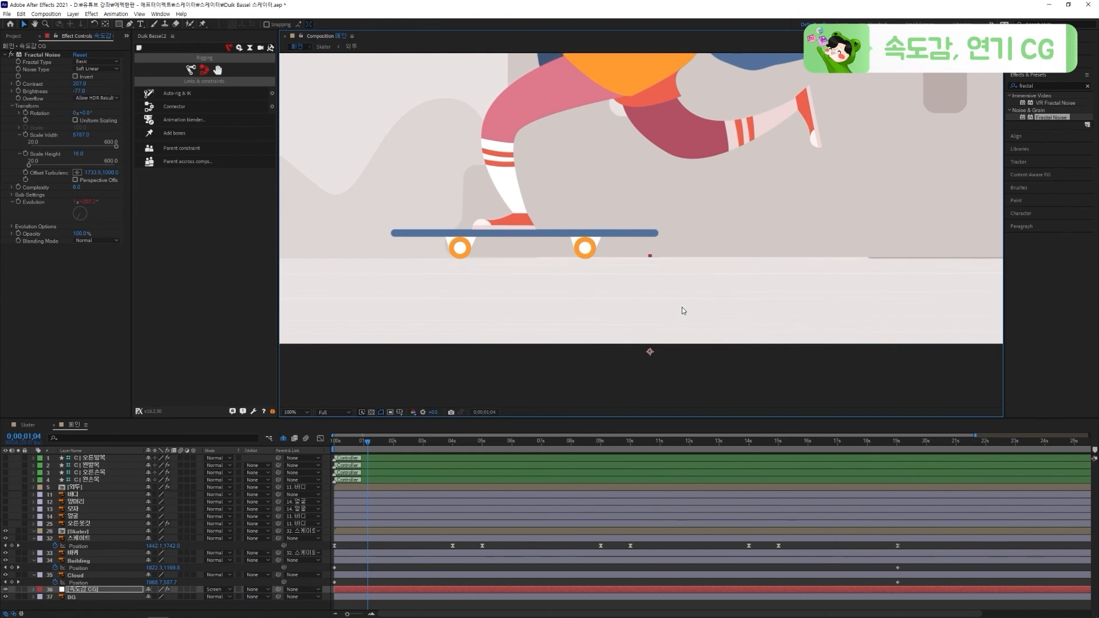
Preview the speed lines in the ground strip below the skateboard up close and in the whole frame
scroll(682, 307, "down", 2)
key("h")
left_click_drag(692, 261, 693, 335)
key("period")
key("period")
left_click_drag(672, 372, 667, 248)
key("space")
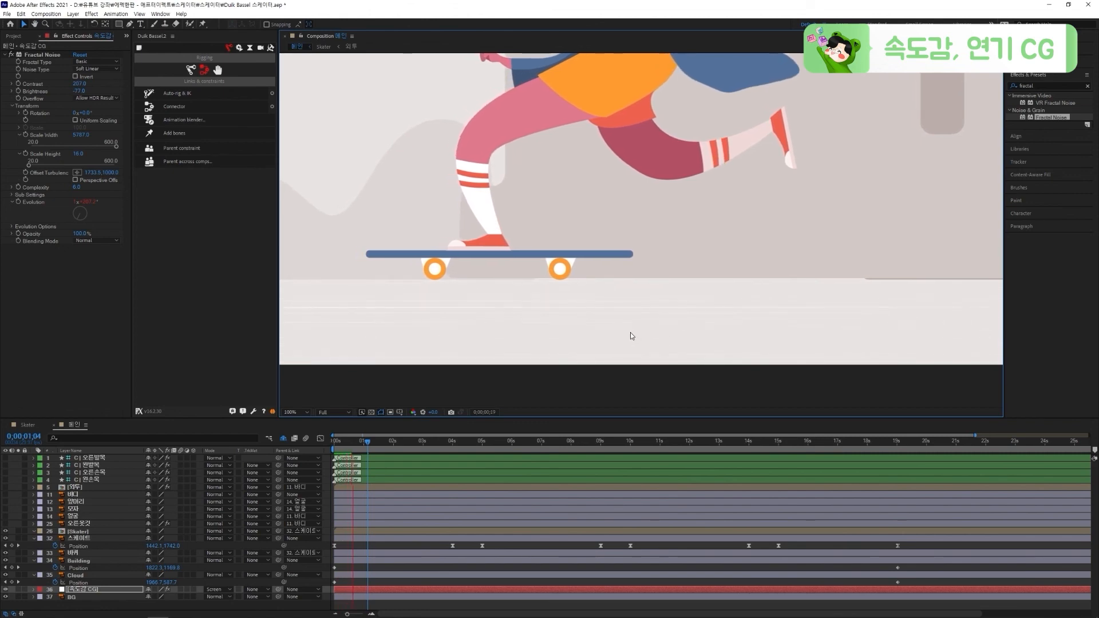
left_click(343, 444)
left_click_drag(342, 447, 348, 446)
scroll(636, 315, "down", 3)
Make the 속도감 CG layer 3D and set its X Rotation to -90° at the first frame
left_click(193, 588)
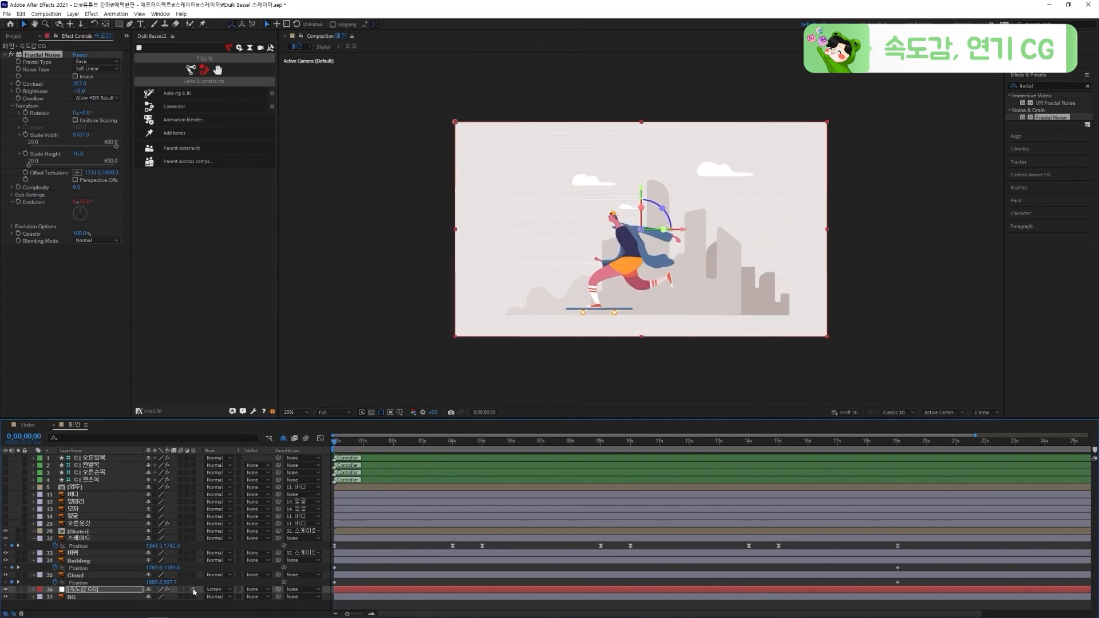
key("Home")
key("r")
left_click_drag(157, 603, 163, 604)
key("Return")
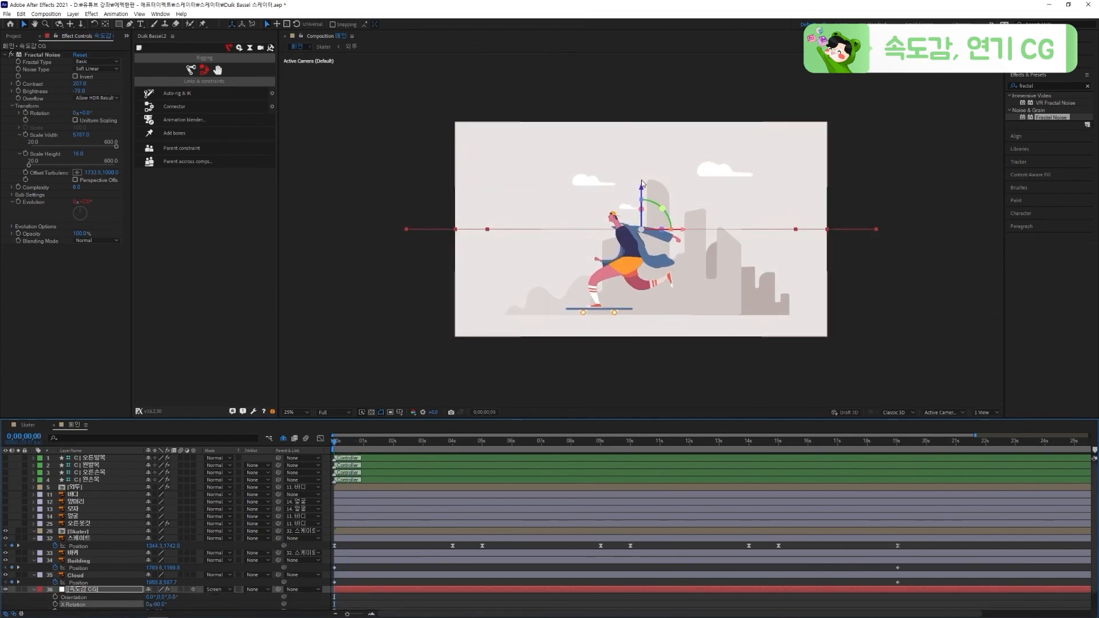
Lower the flattened 속도감 CG layer to ground level and widen it beyond both sides of the frame
left_click_drag(641, 188, 642, 293)
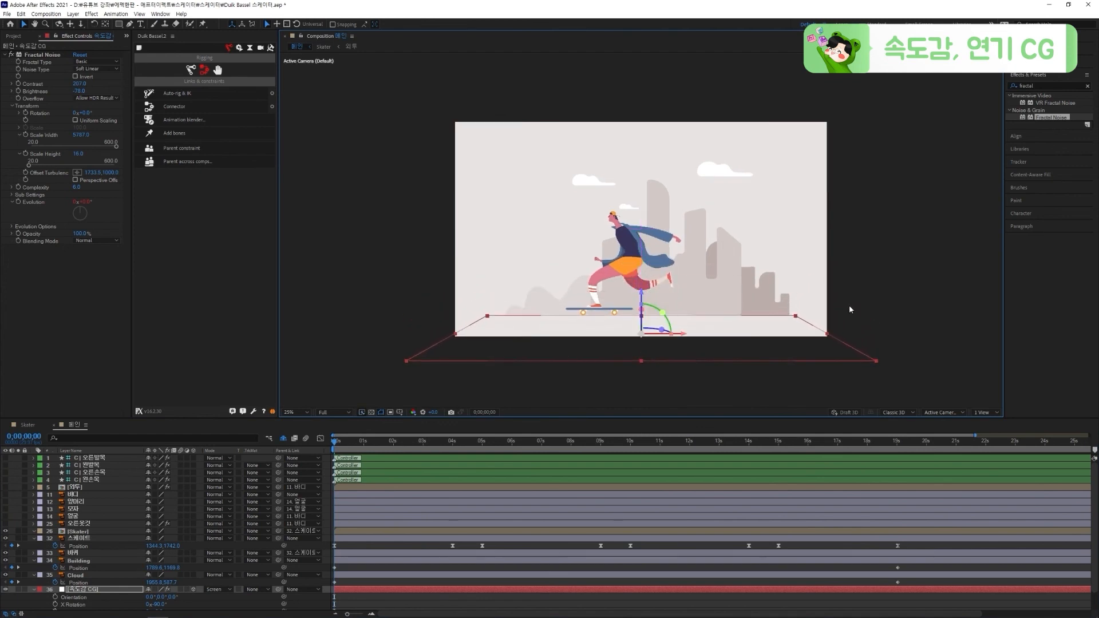
left_click_drag(850, 337, 869, 336)
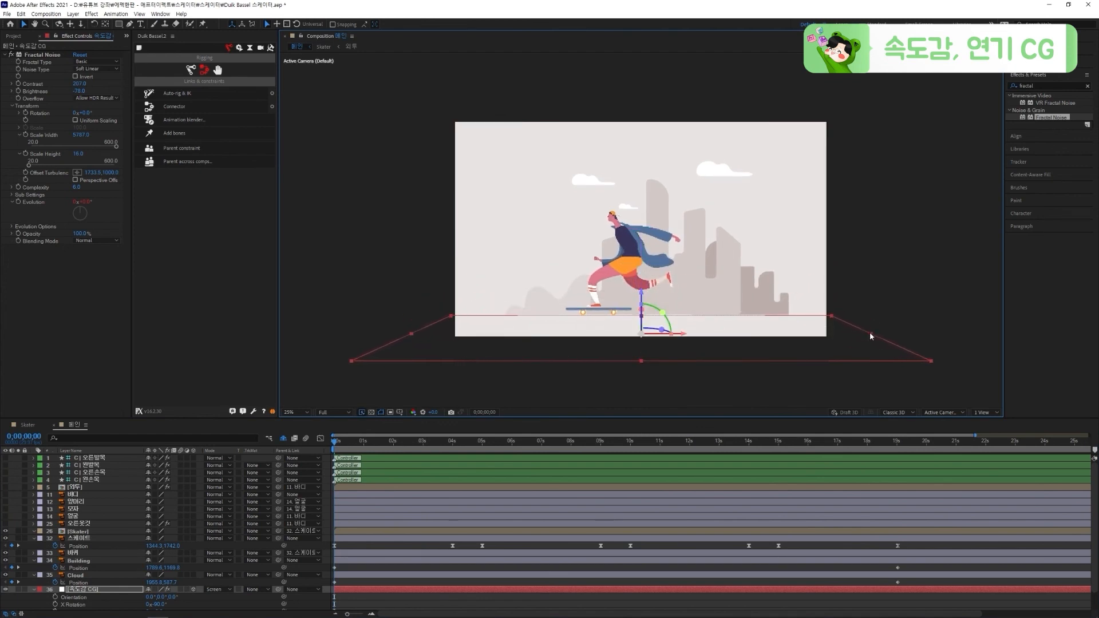
Preview the ground streaks up close and increase the Fractal Noise Scale Height
scroll(635, 356, "up", 2)
left_click_drag(642, 369, 647, 304)
key("space")
left_click(356, 444)
left_click_drag(77, 153, 89, 153)
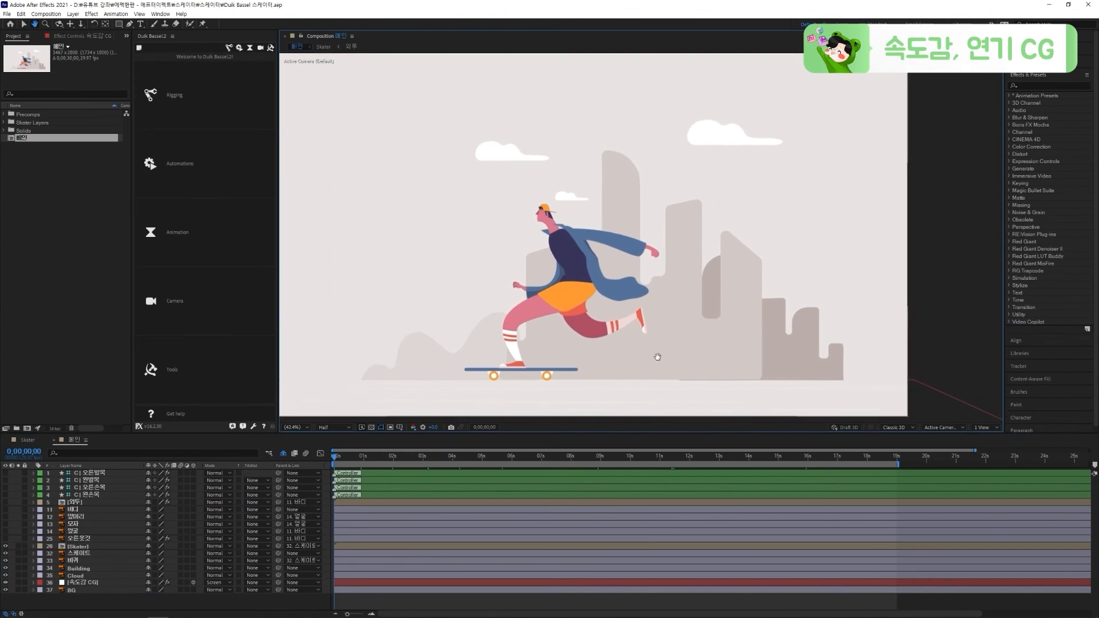
Draw a white triangle with the Pen tool, widening from the rear wheel past the frame's right edge, and name its layer 연기
left_click(130, 24)
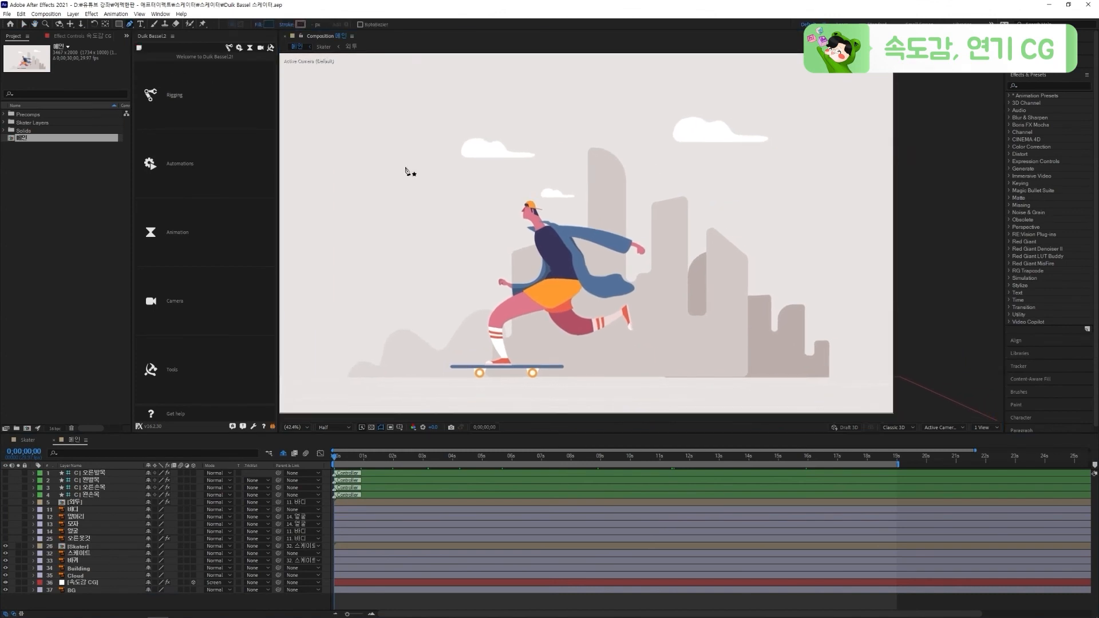
left_click(269, 24)
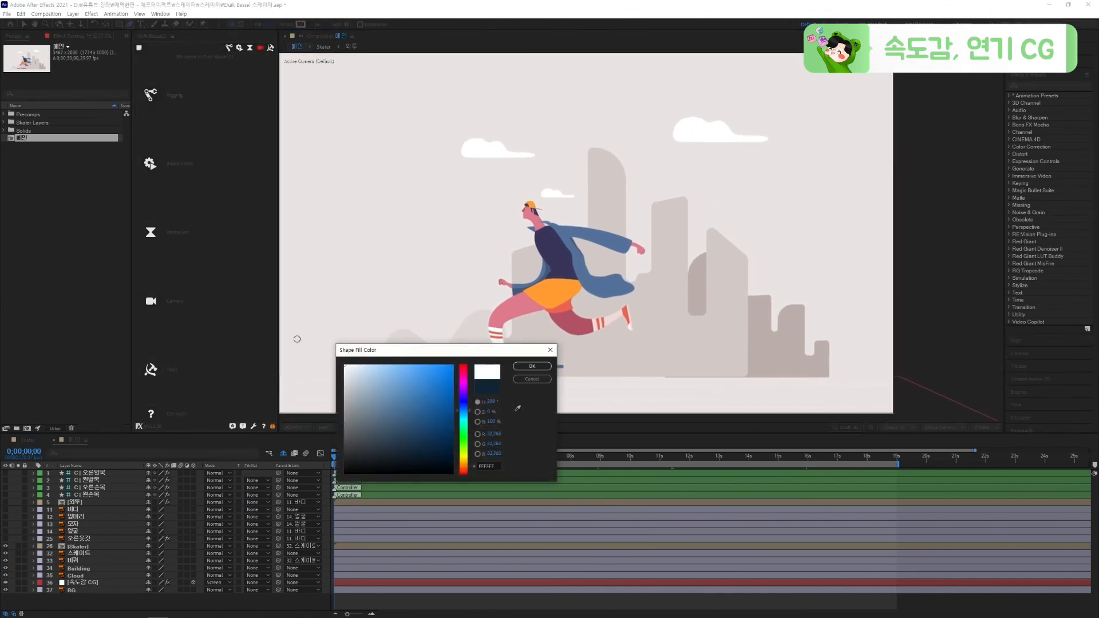
left_click(527, 369)
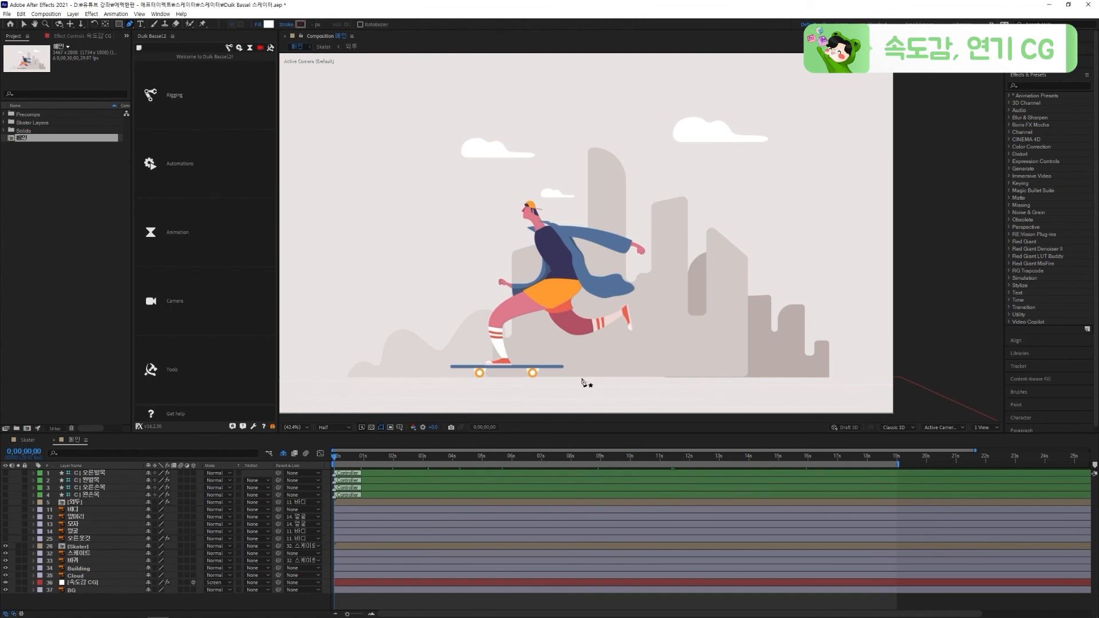
left_click(532, 377)
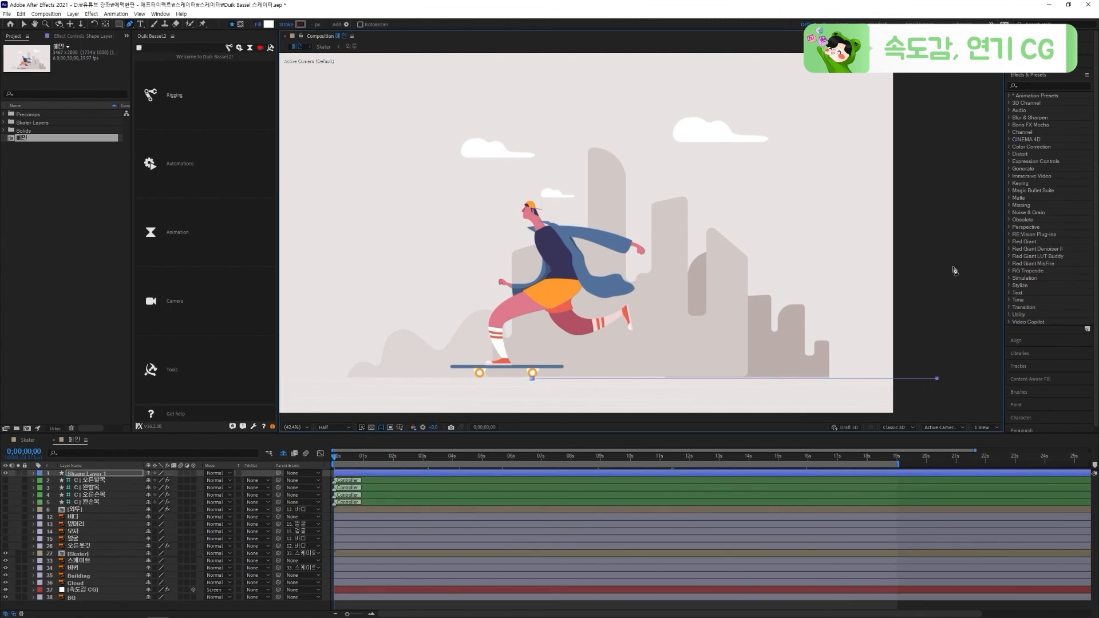
left_click(534, 380)
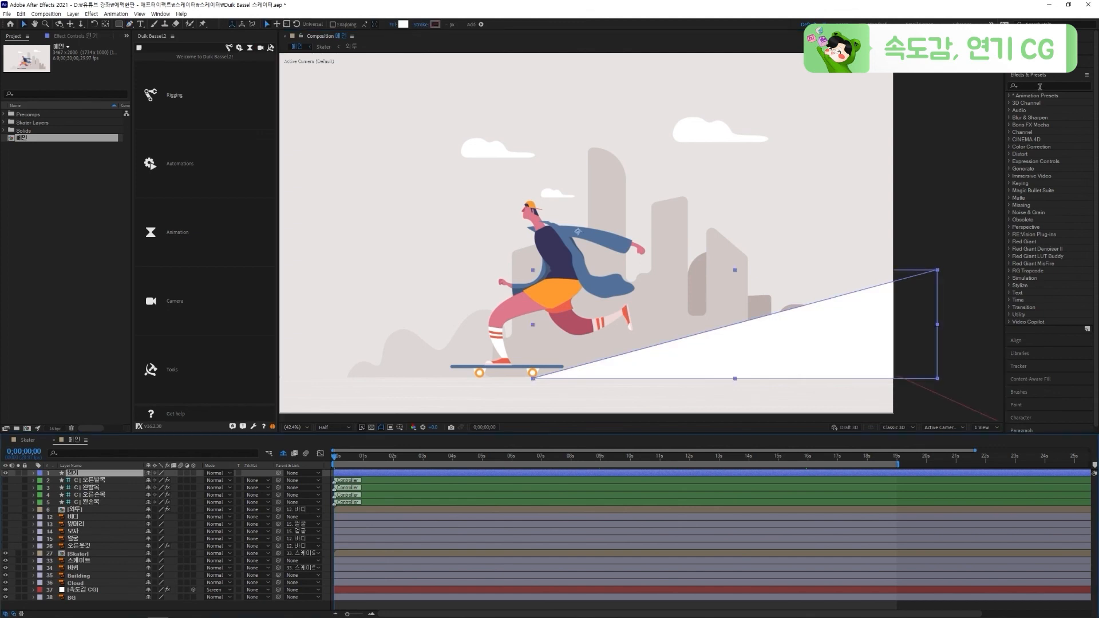
Find the Wave Warp effect and apply it to the 연기 layer
left_click(1041, 86)
type("wave wa")
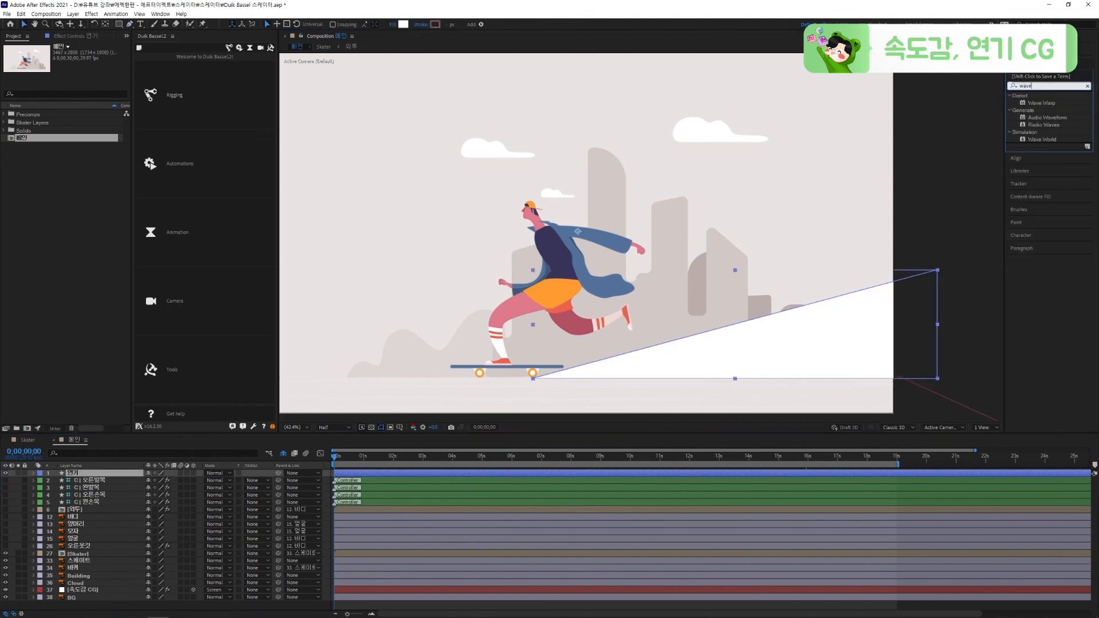
double_click(1047, 106)
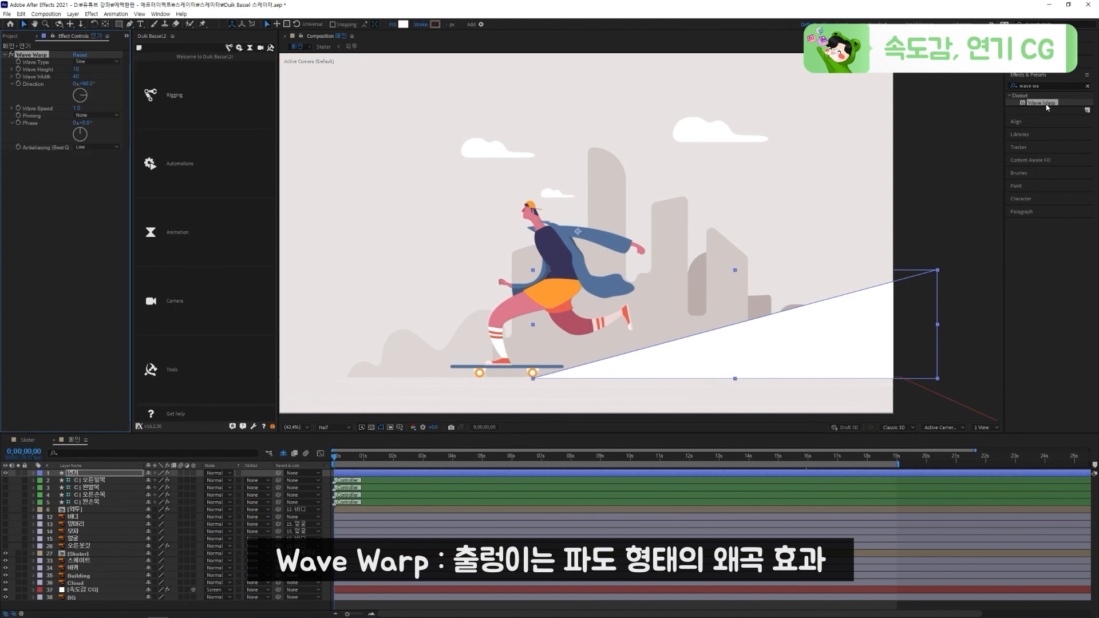
Set the Wave Warp's Wave Width to 120 and Wave Height to 20, and preview the waves
left_click_drag(76, 77, 105, 75)
left_click_drag(319, 84, 90, 73)
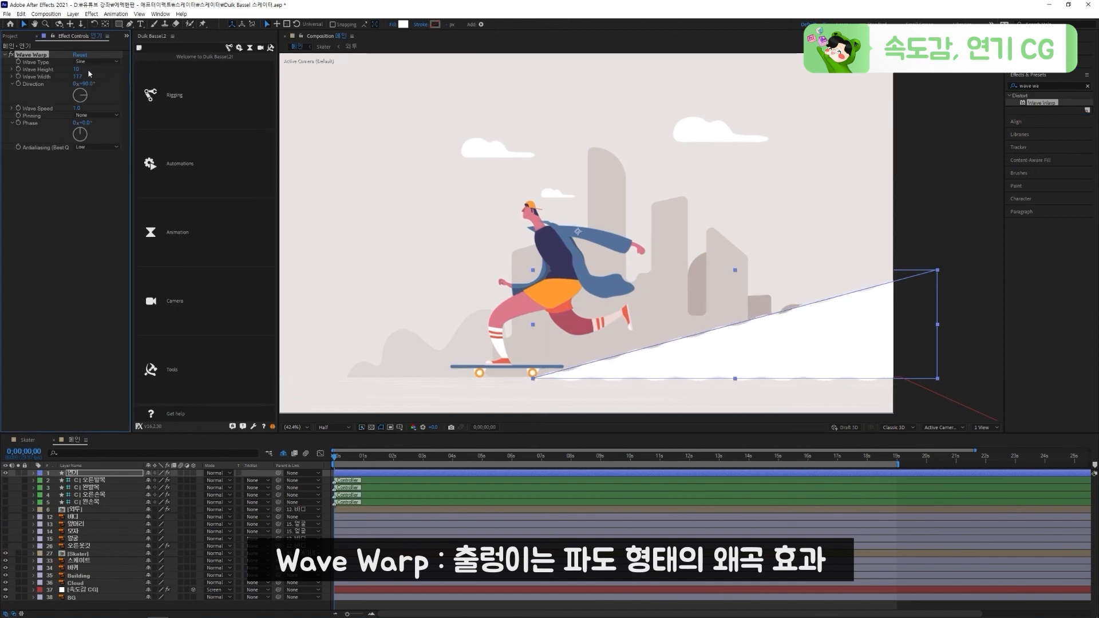
key("Return")
key("space")
Set the Wave Speed to 2 and preview the smoke motion
key("space")
left_click(77, 108)
type("2")
left_click(113, 105)
key("space")
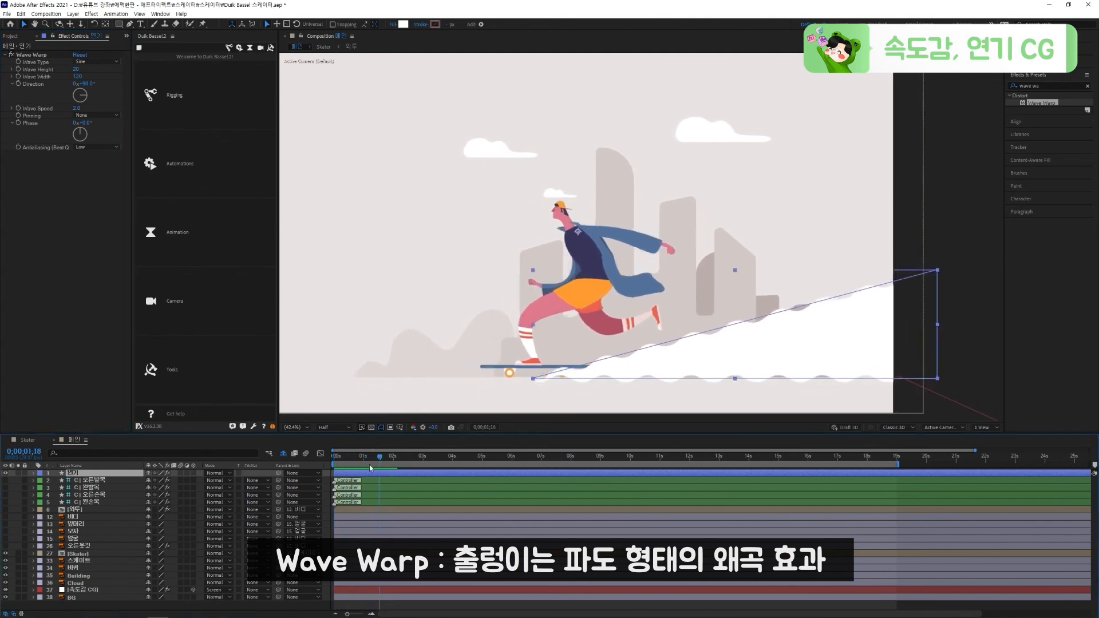
Set the Wave Warp Pinning to All Edges and preview the smoke
left_click(97, 115)
left_click(100, 134)
key("space")
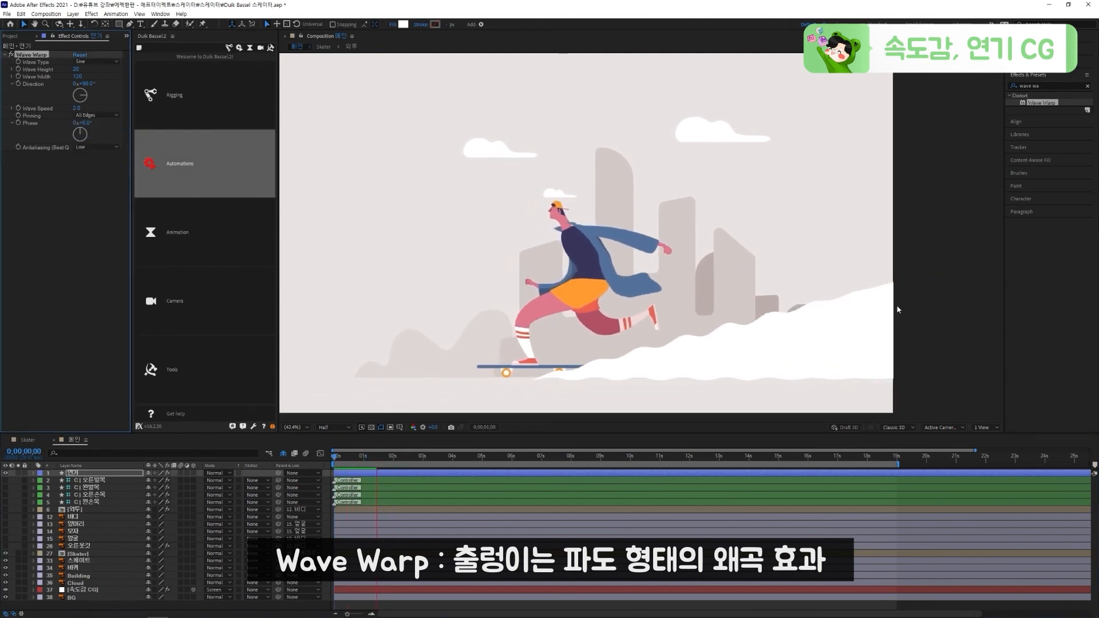
key("space")
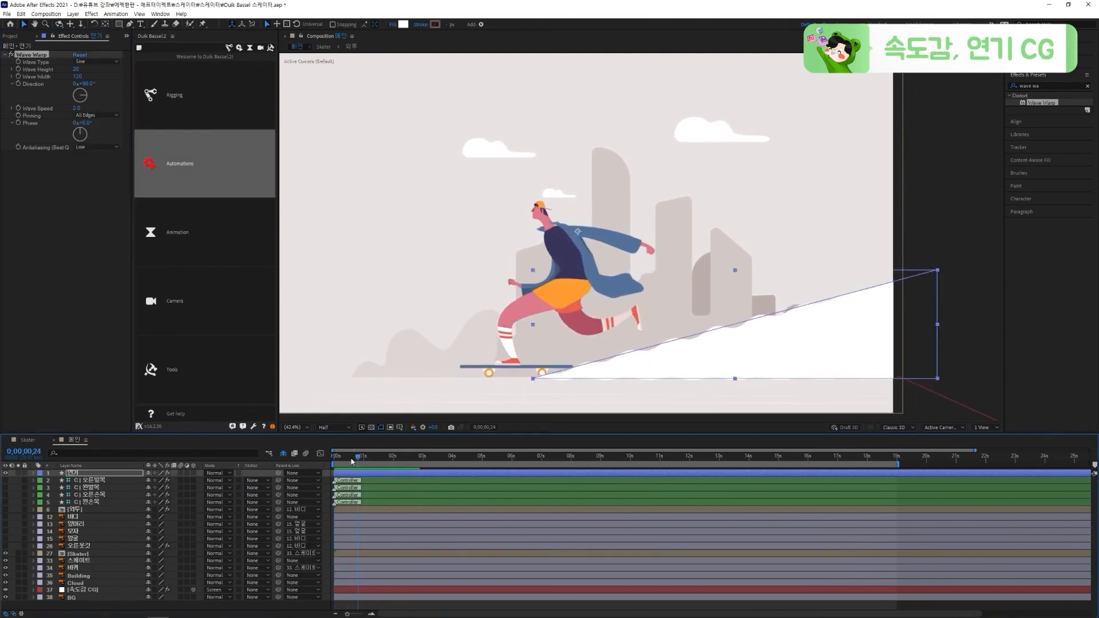
Pre-compose the smoke shape layer as 연기 and parent it to the 스케이트 layer
key("ctrl+shift+c")
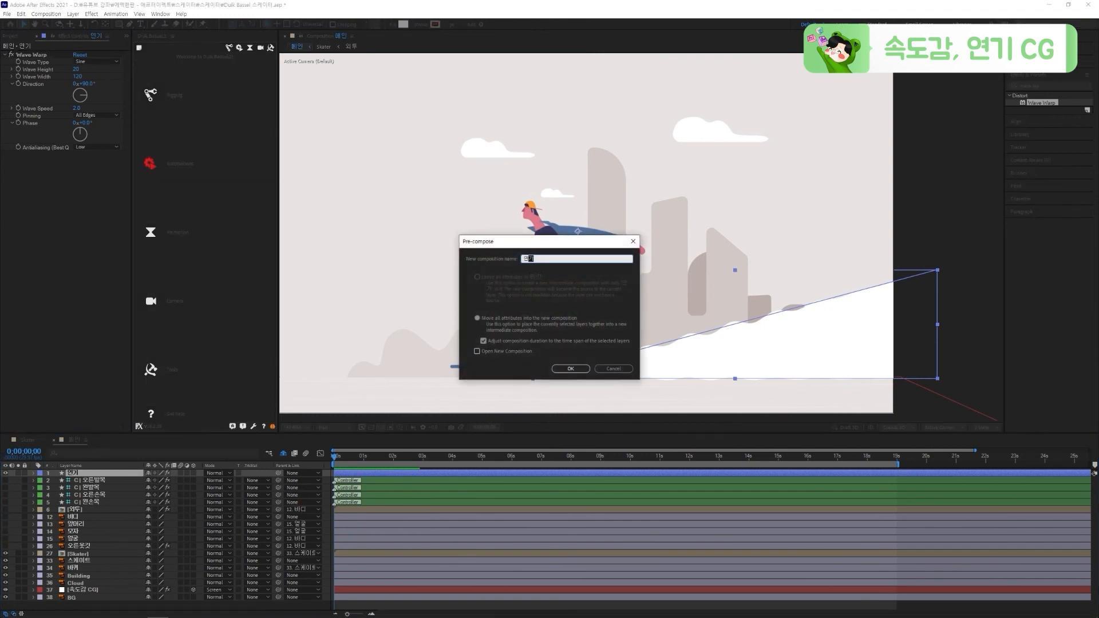
type("연기")
key("Return")
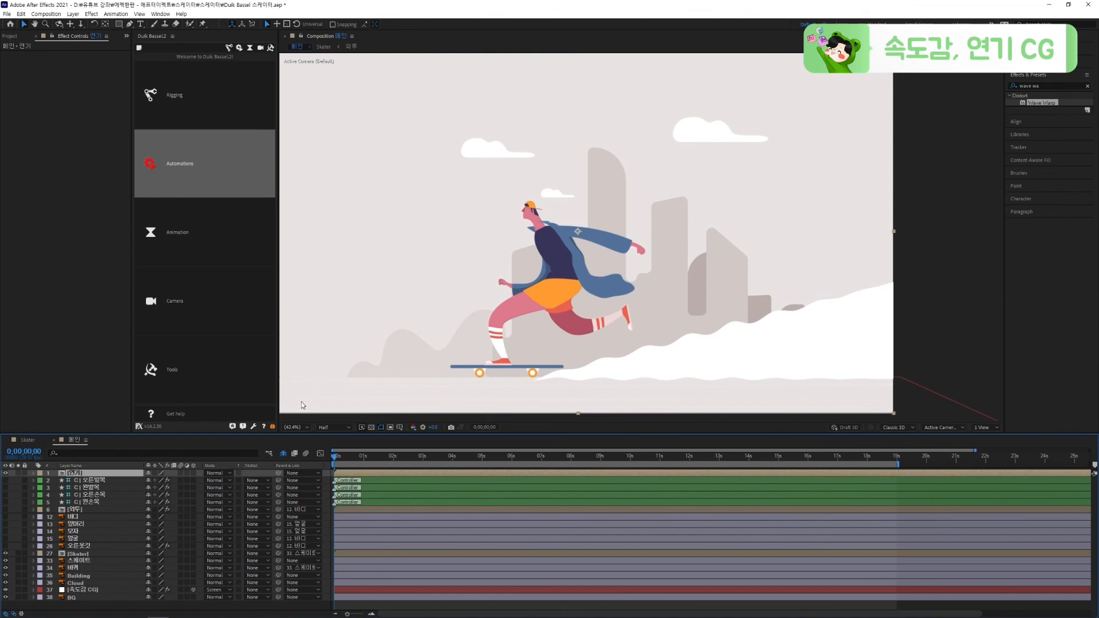
left_click_drag(278, 473, 91, 564)
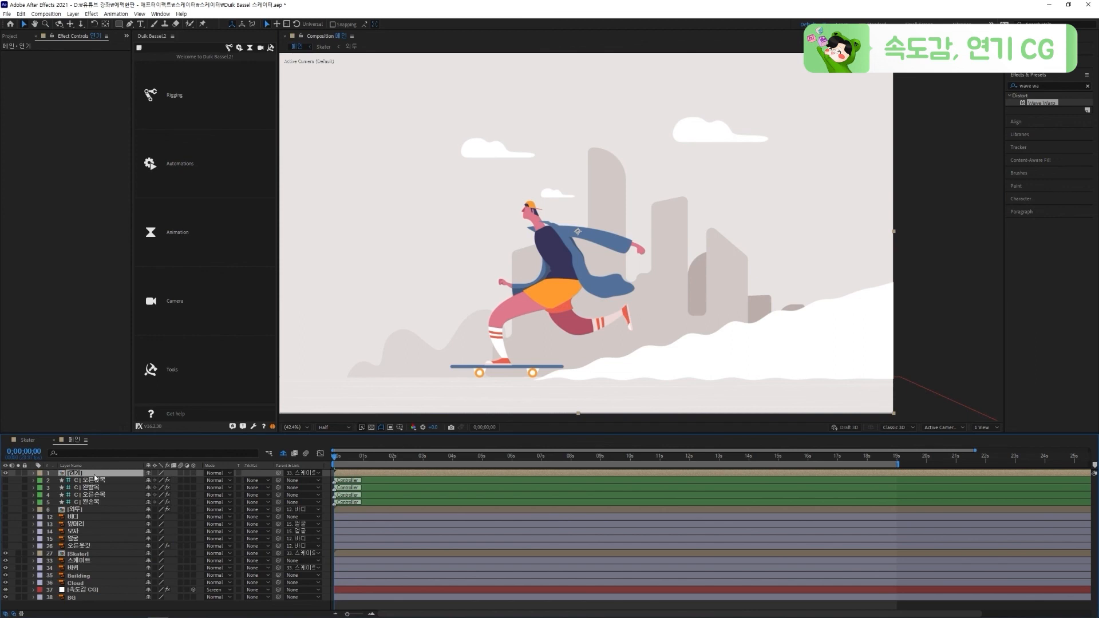
Mask the 연기 layer with a rectangle ending at the ground line, and nudge the layer slightly down to the ground
left_click(120, 26)
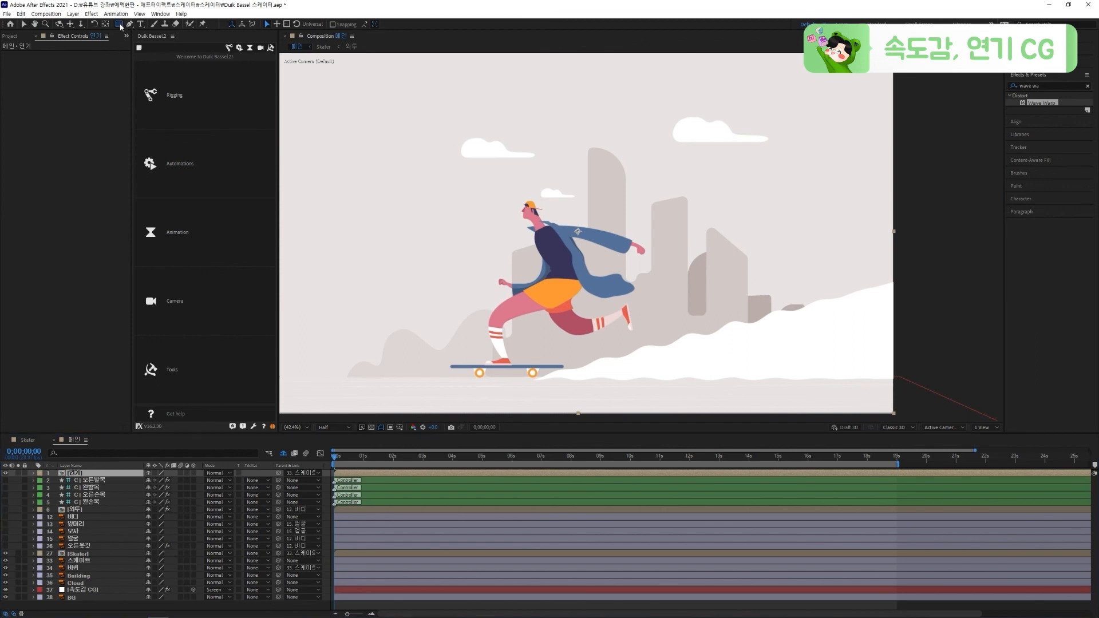
mouse_move(459, 162)
left_mouse_down()
mouse_move(893, 382)
mouse_move(947, 375)
left_mouse_up()
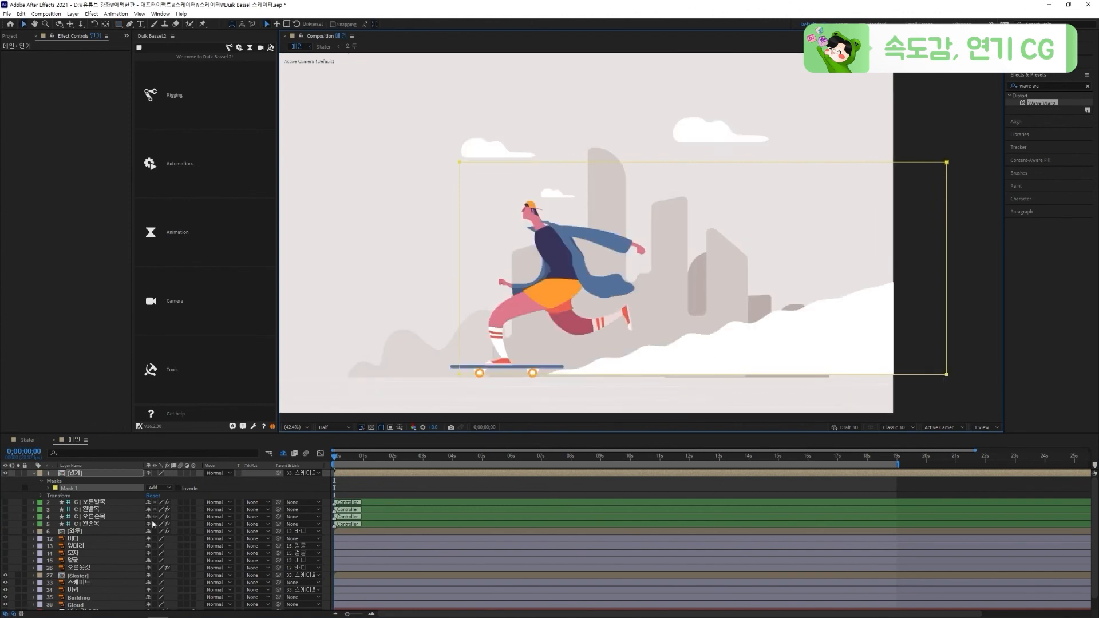
left_click(99, 475)
left_click_drag(572, 366, 569, 369)
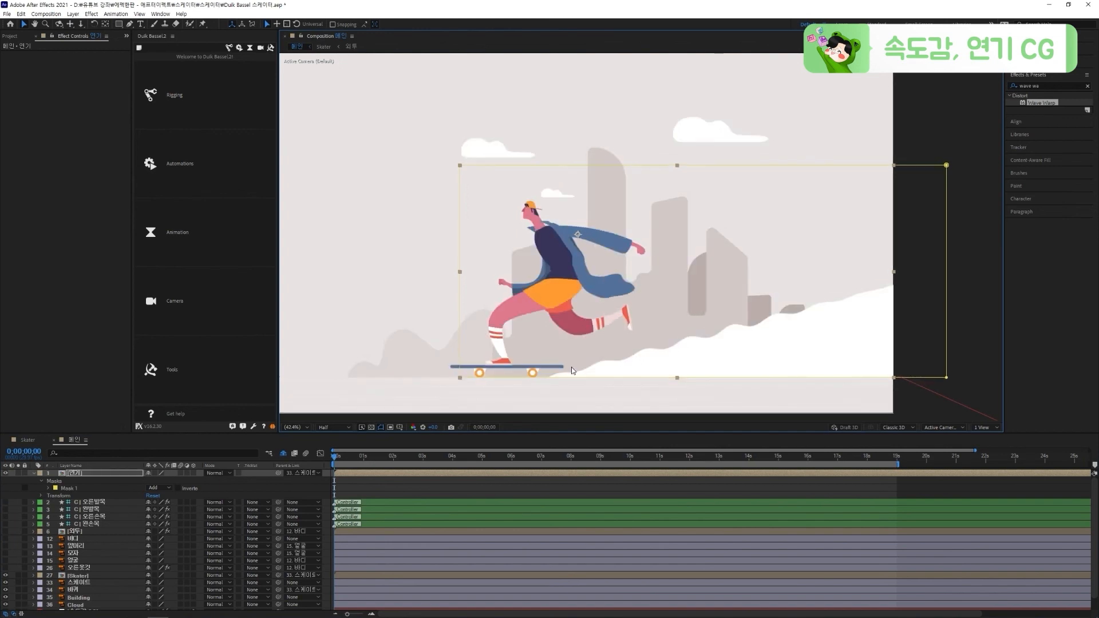